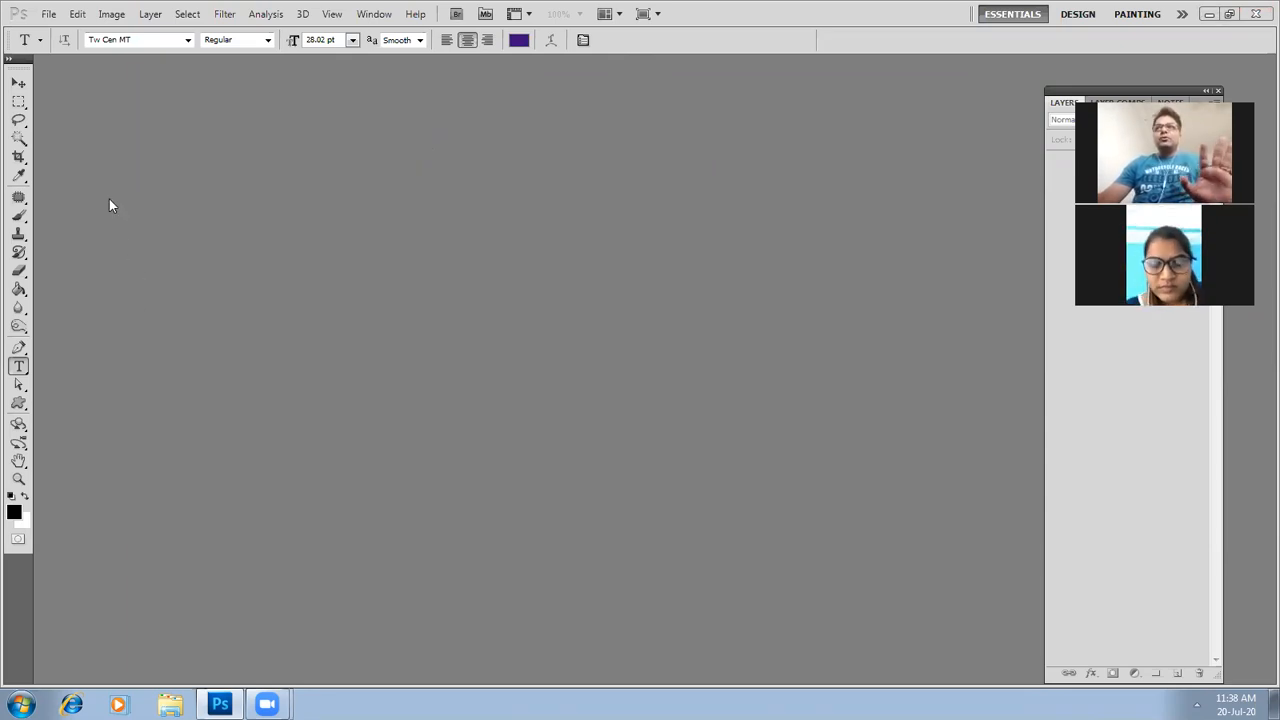
Activate the Rectangular Marquee tool
left_click(52, 15)
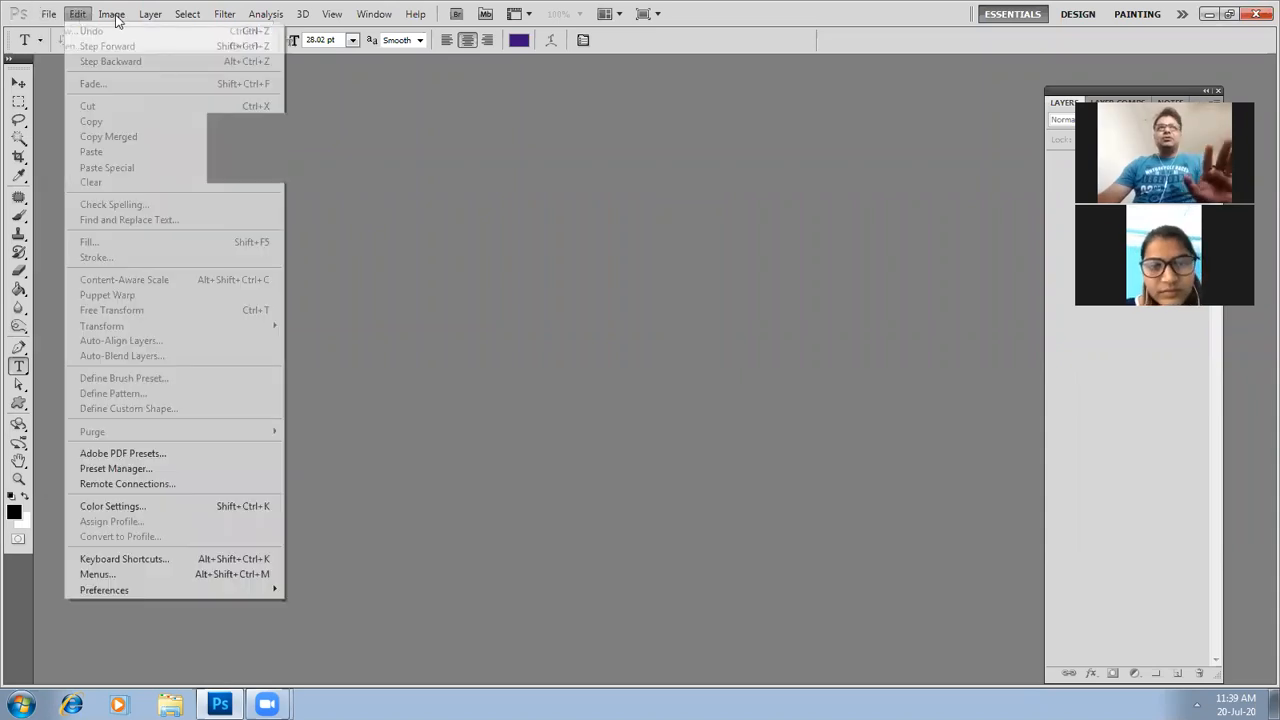
mouse_move(152, 15)
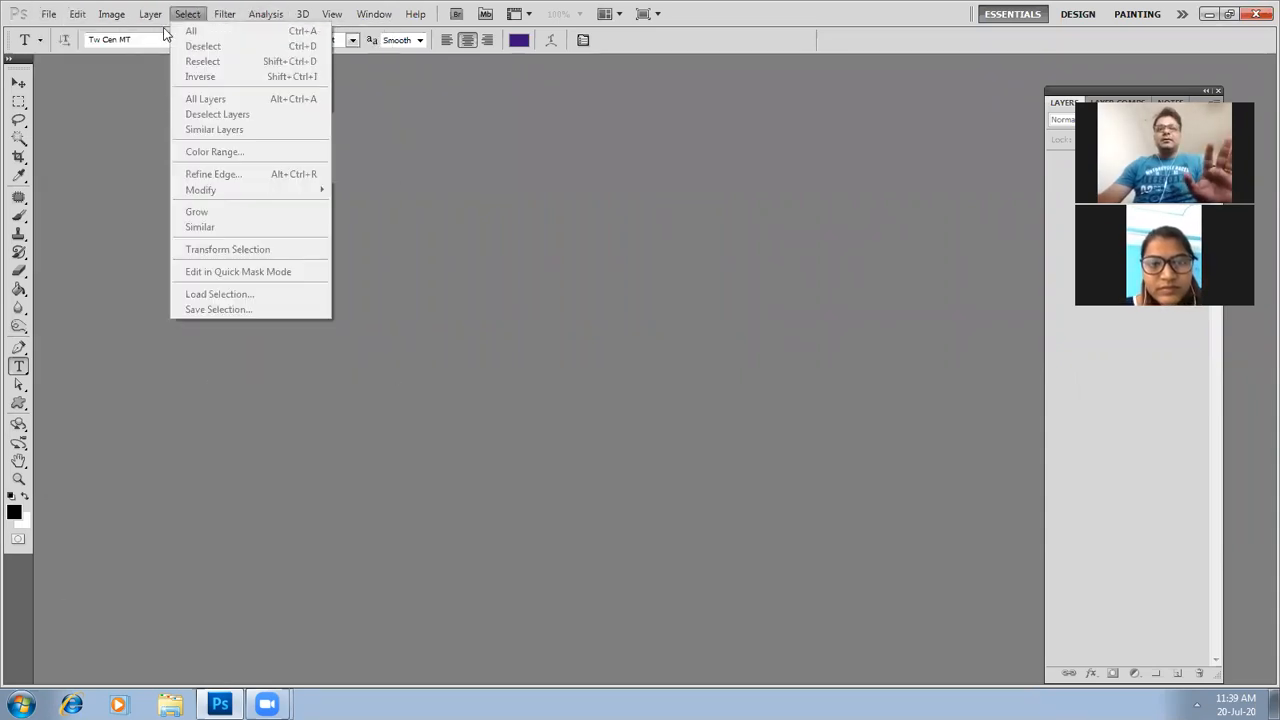
left_click(18, 86)
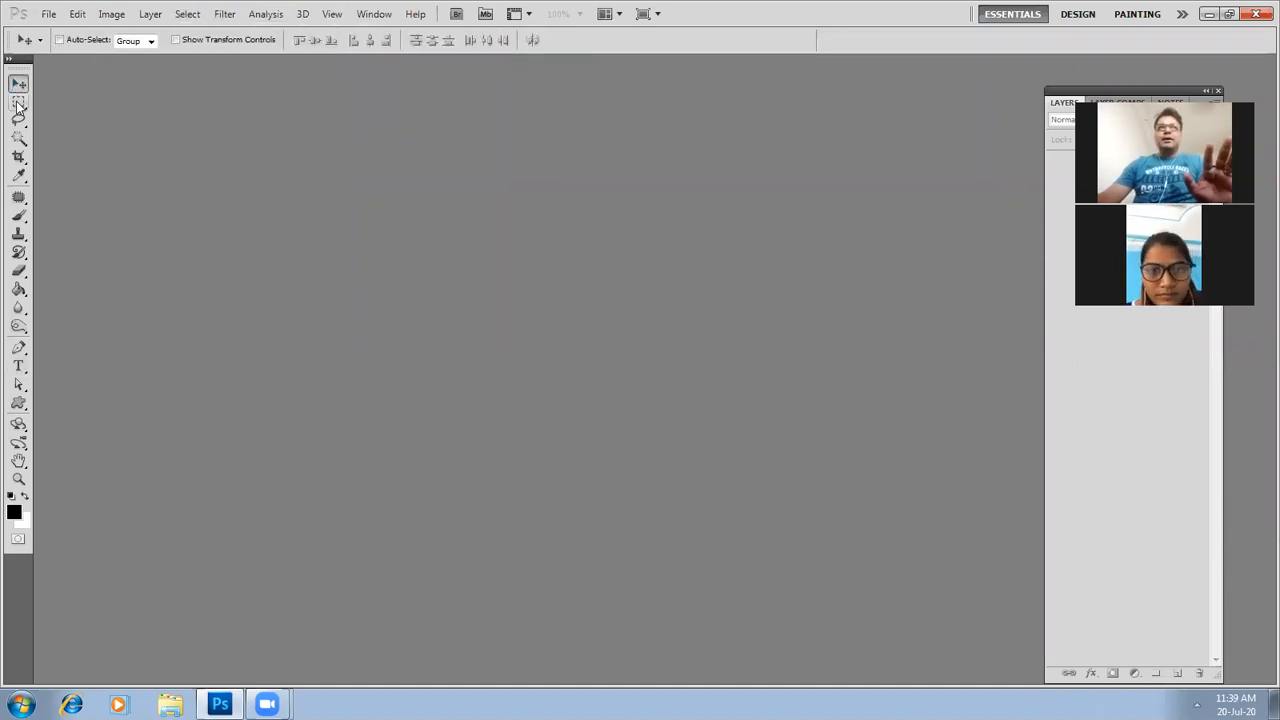
left_click(18, 103)
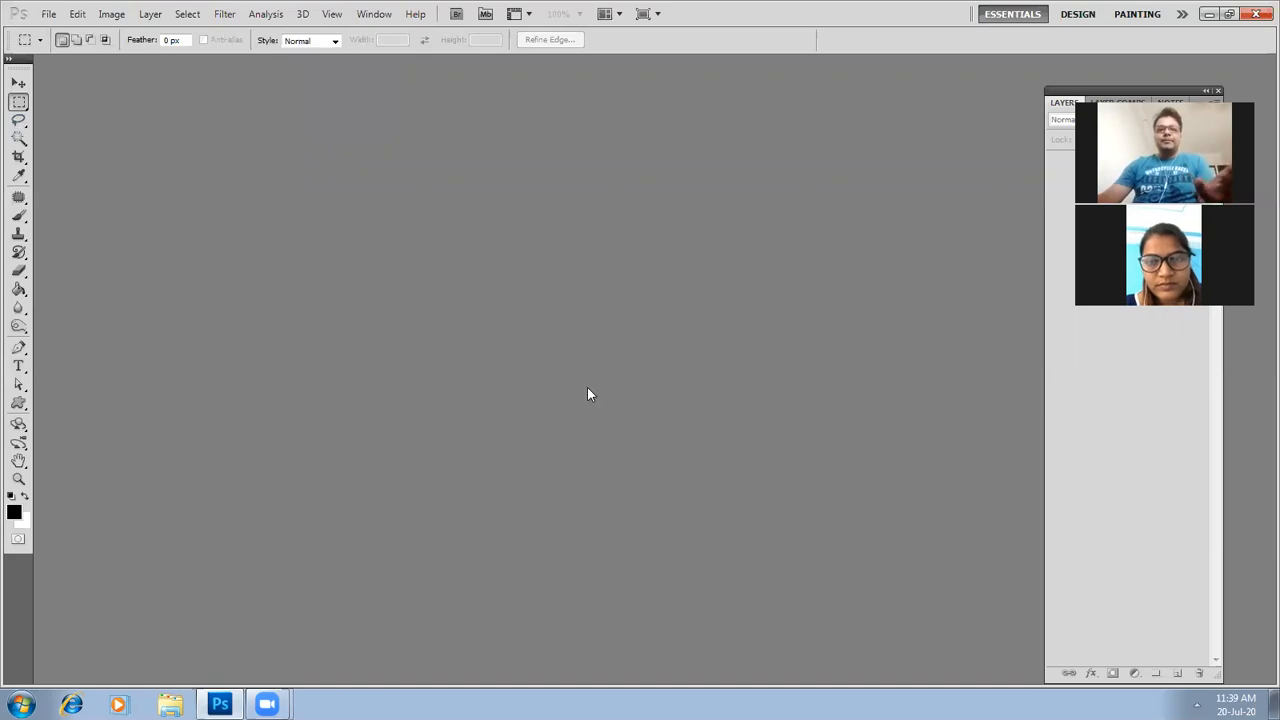
Hide and show all the tool panels repeatedly, ending with them shown
key("Tab")
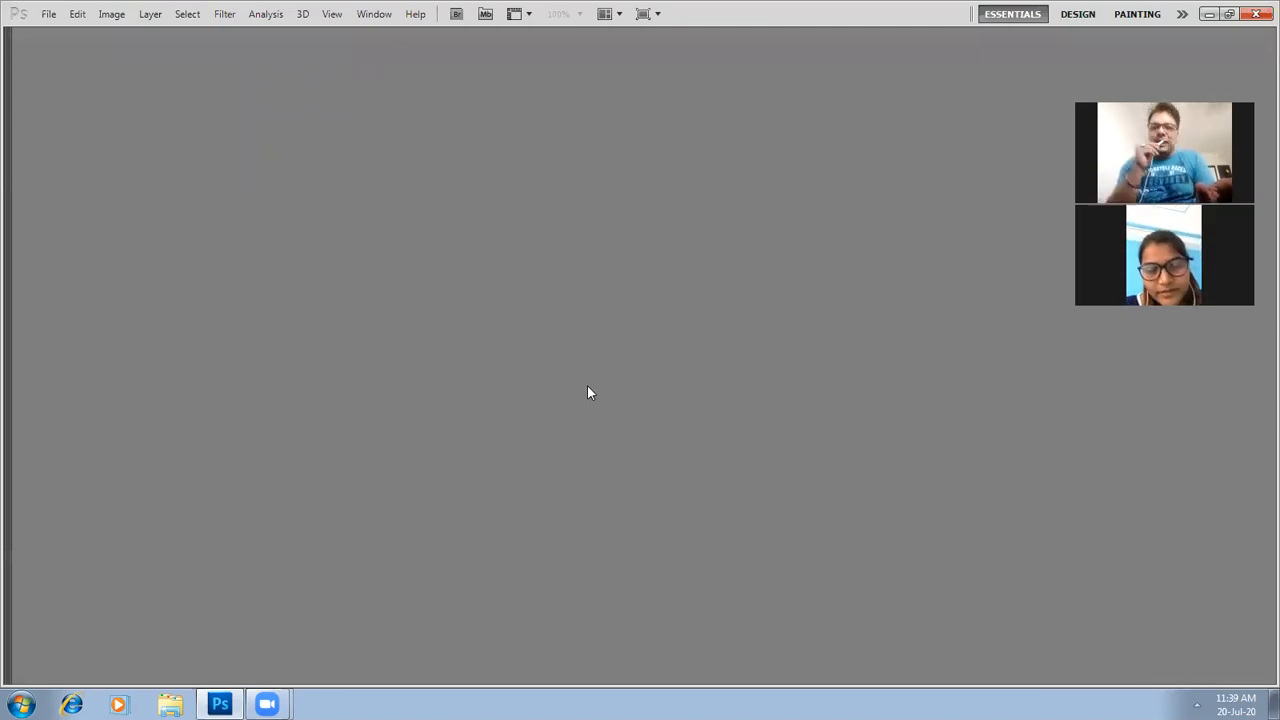
key("Tab")
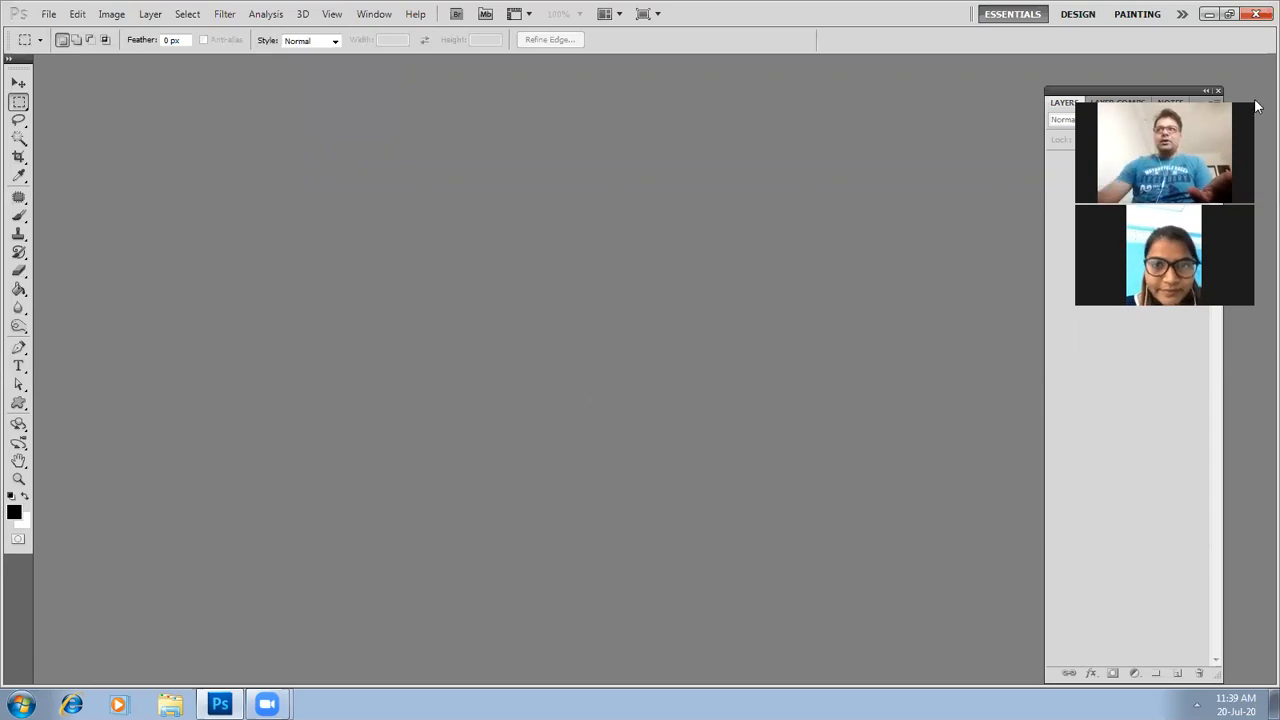
key("Tab")
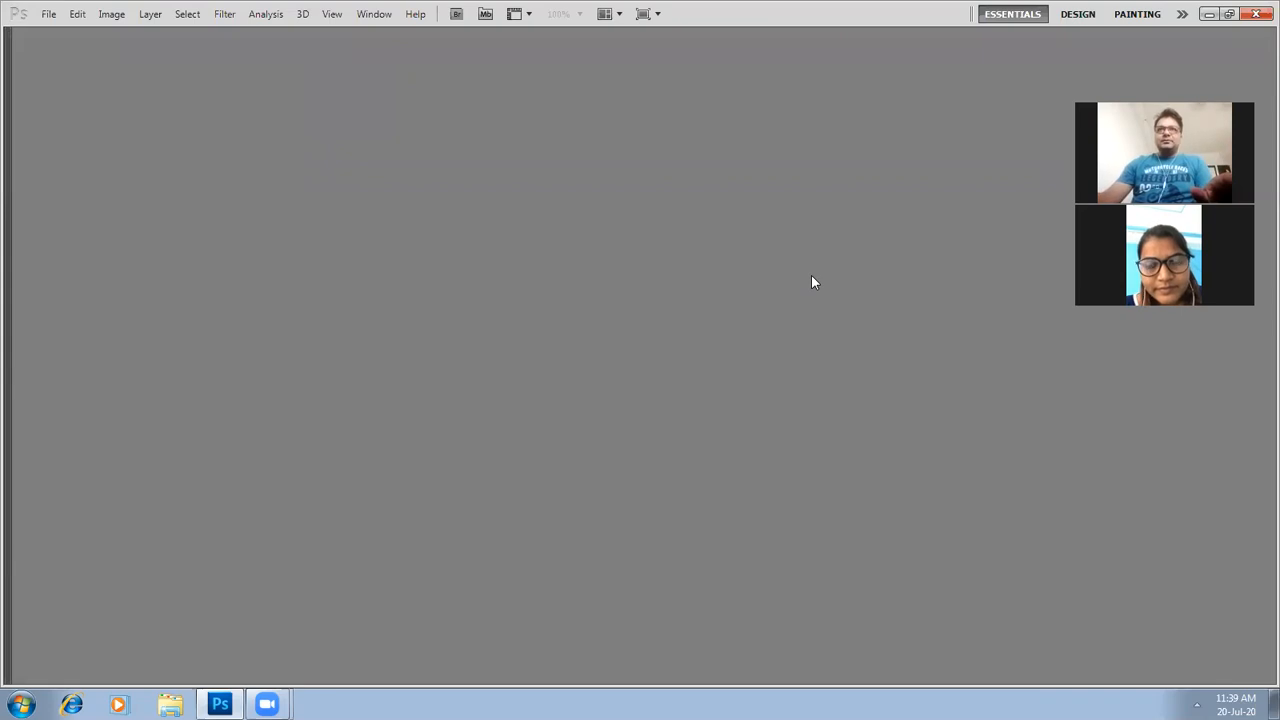
key("Tab")
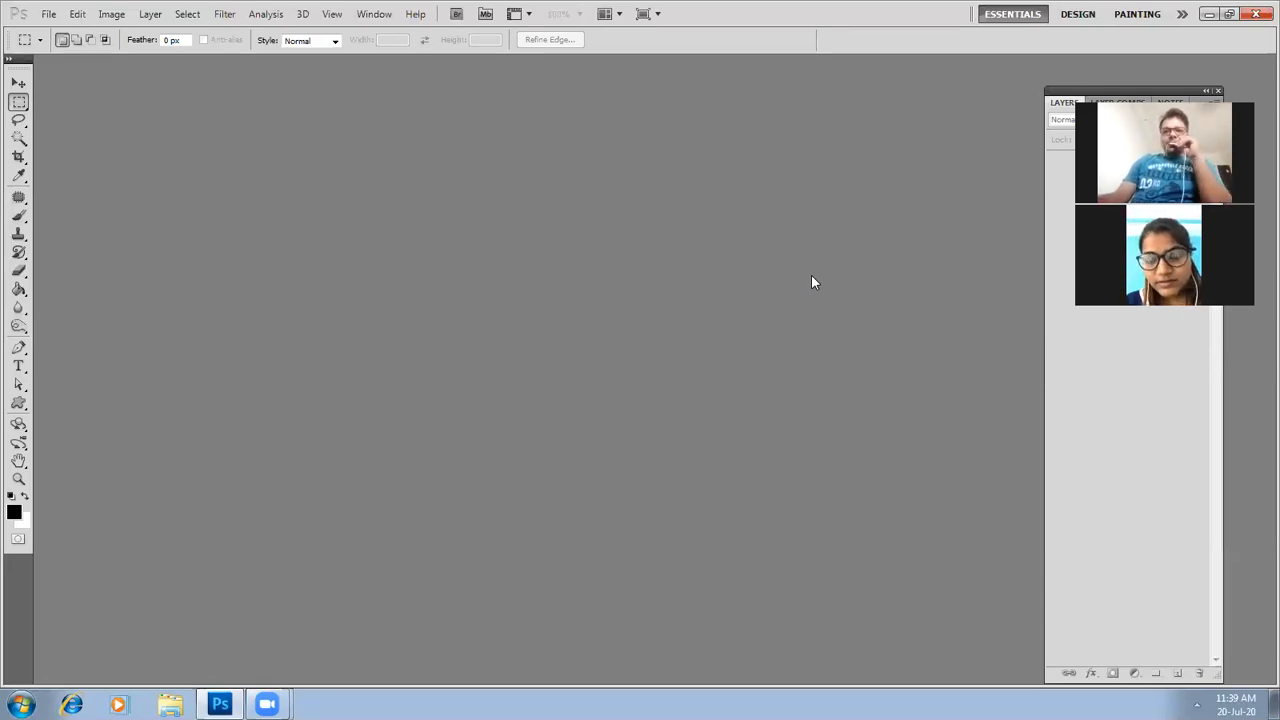
key("Tab")
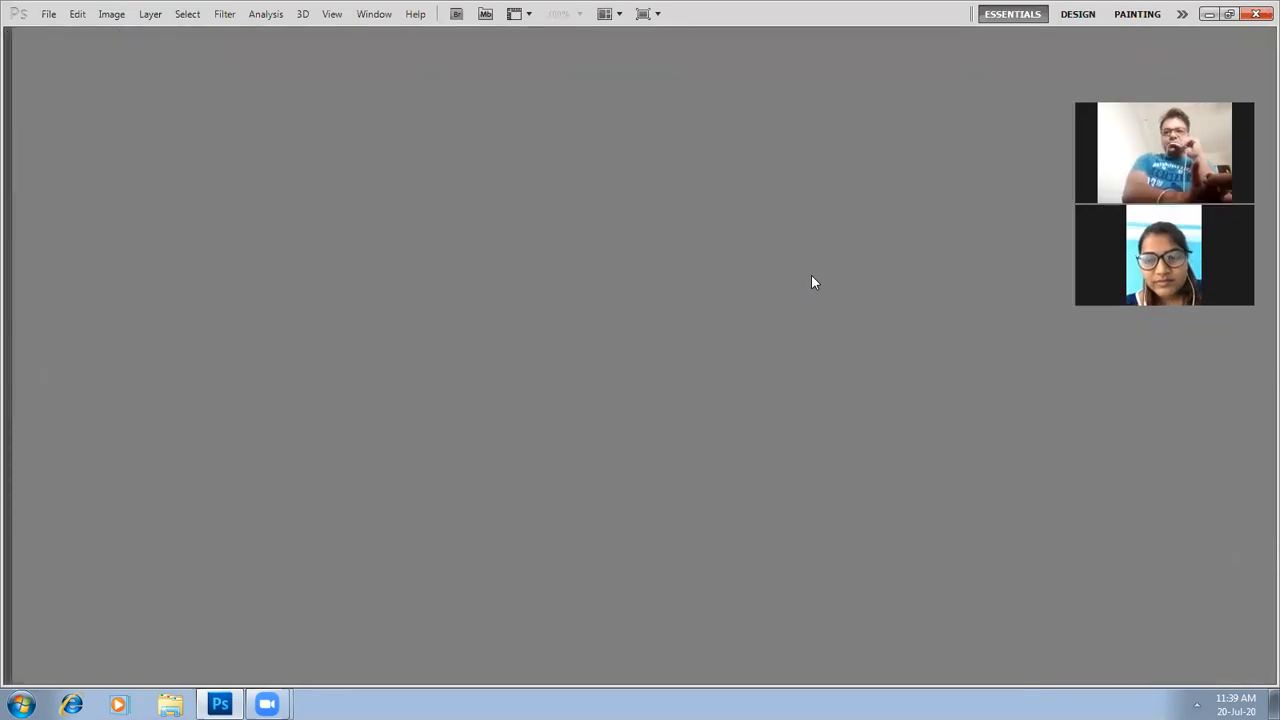
key("Tab")
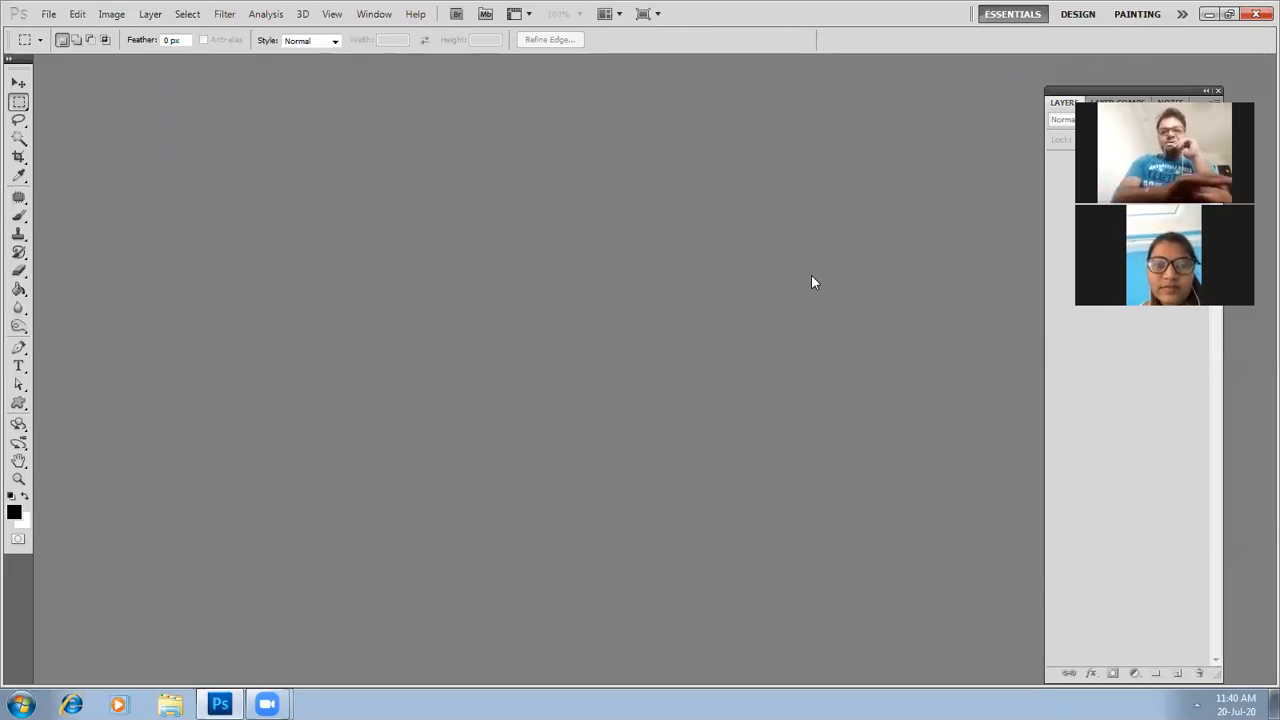
key("Tab")
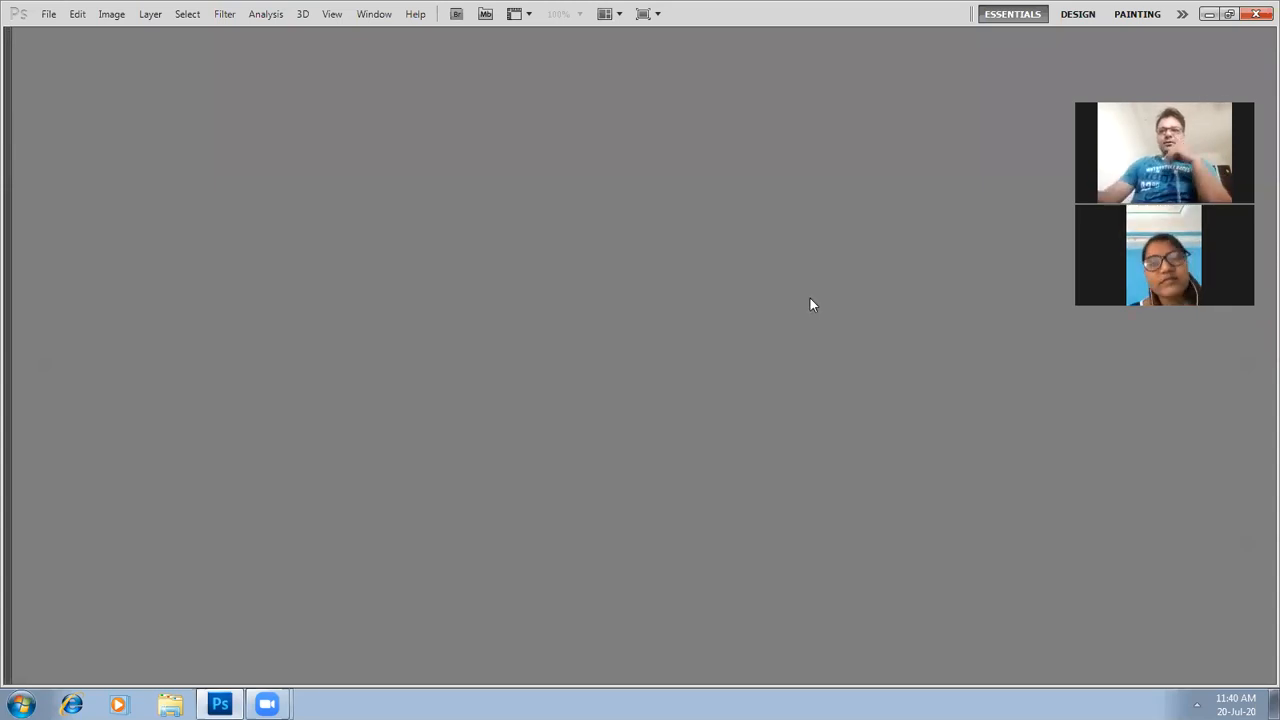
key("Tab")
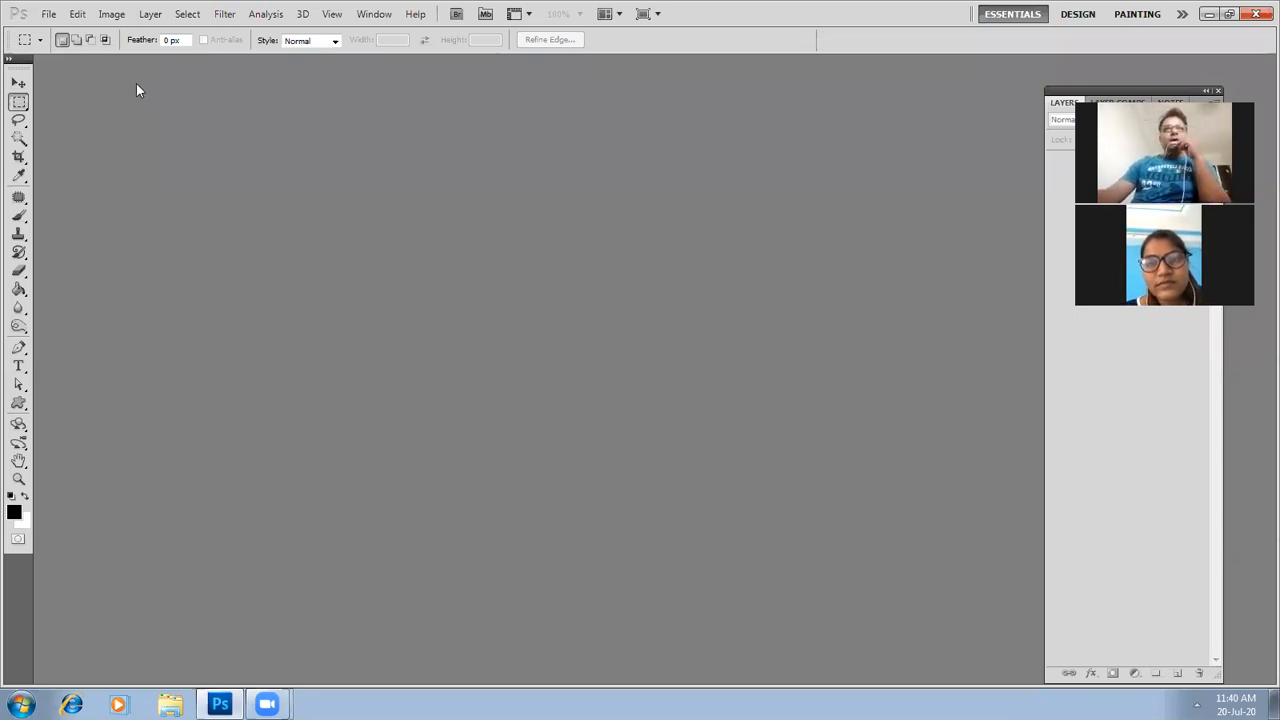
Start a new document with the International Paper preset and the A3 size
left_click(47, 14)
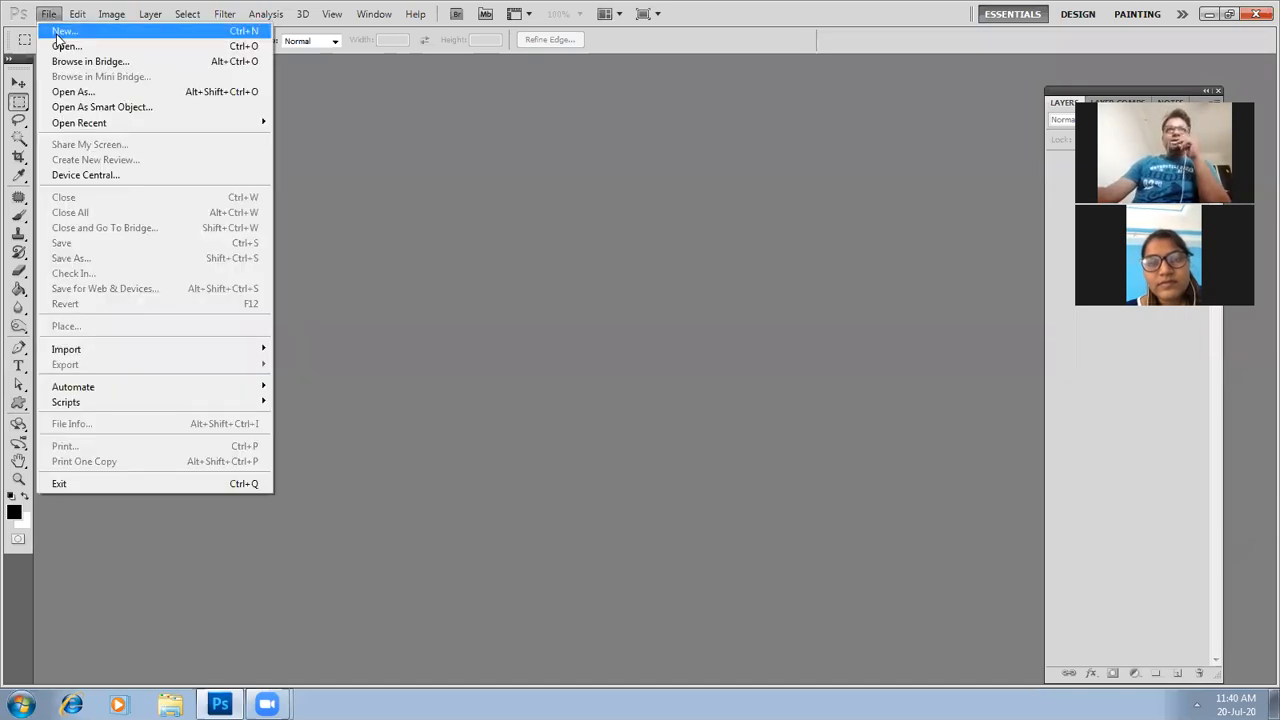
left_click(58, 33)
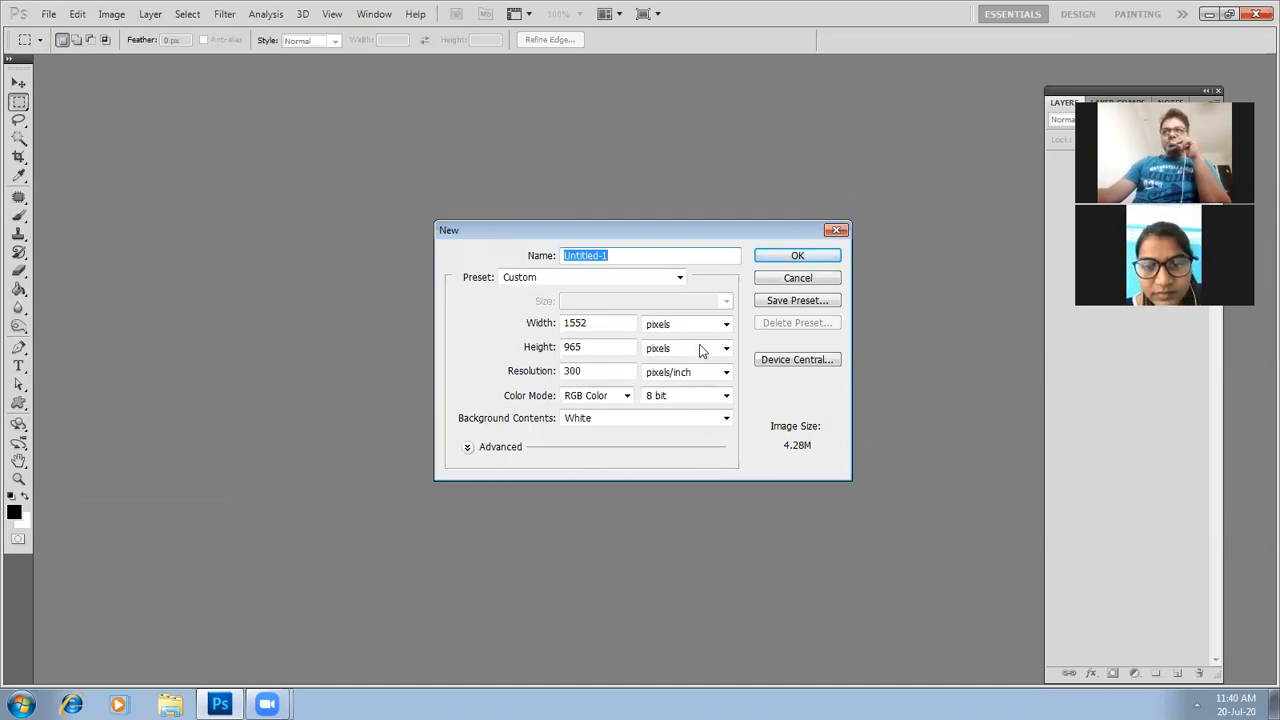
left_click_drag(640, 230, 638, 259)
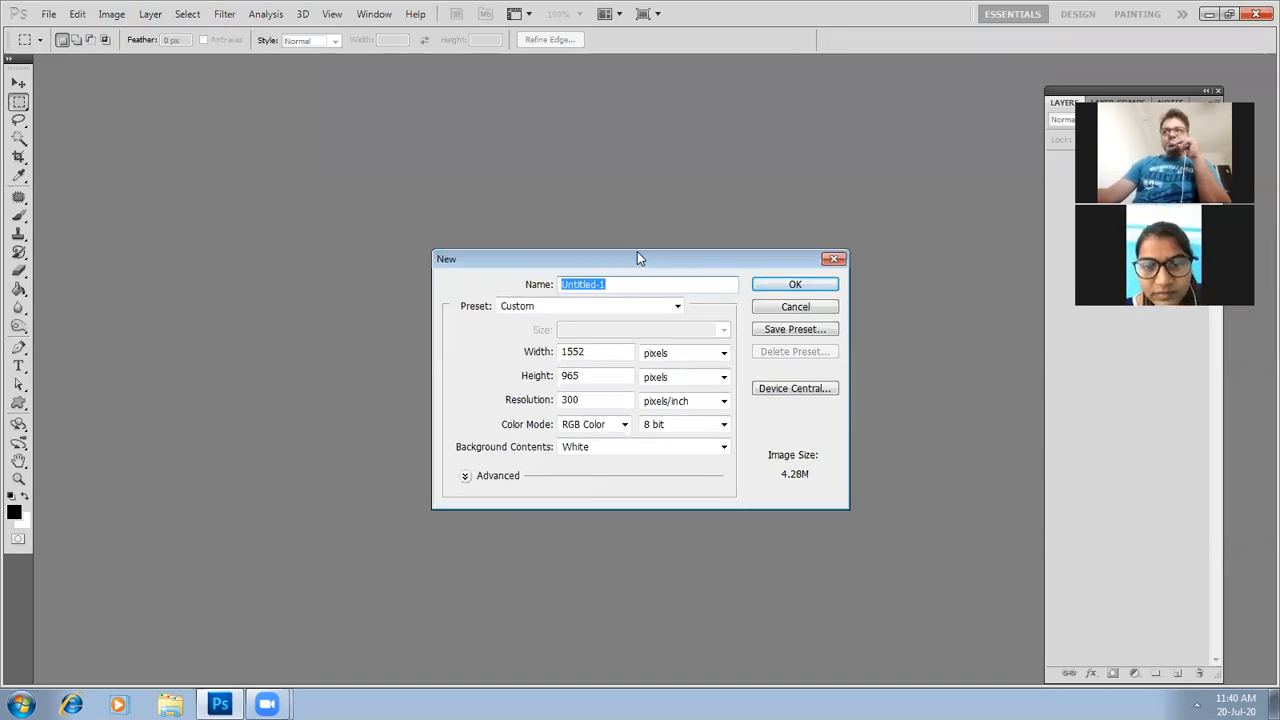
left_click(600, 309)
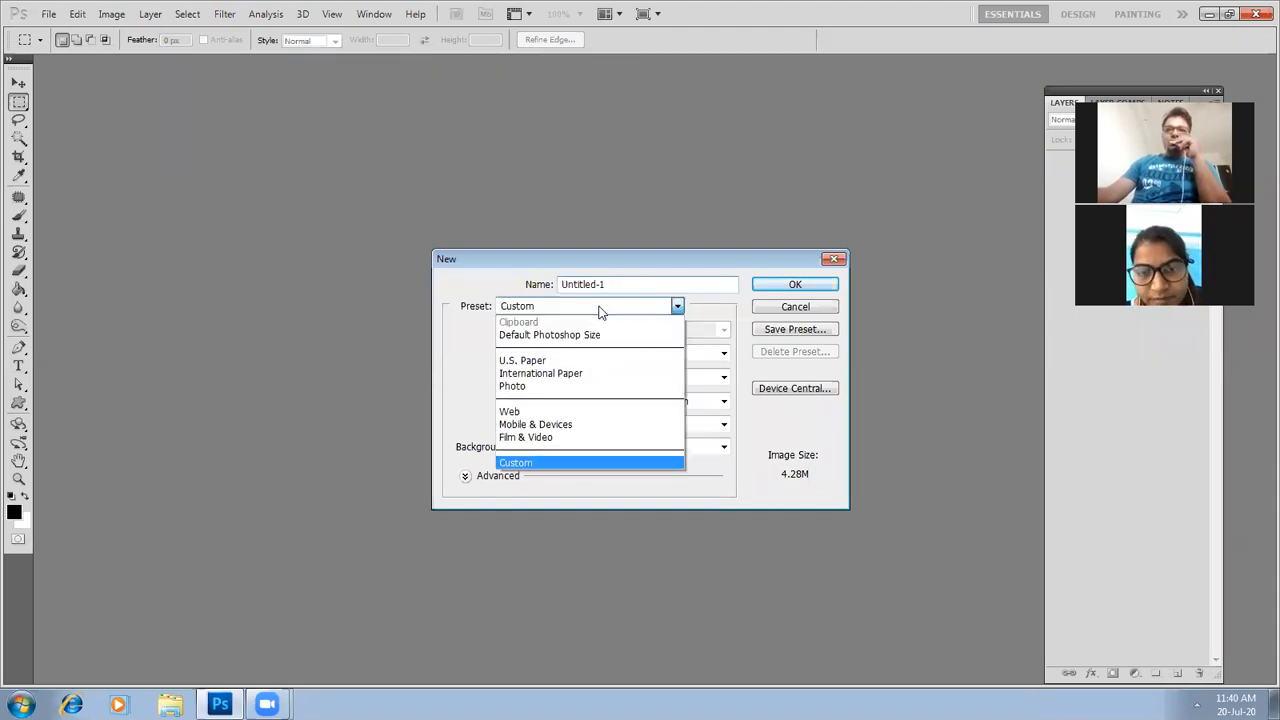
left_click(557, 374)
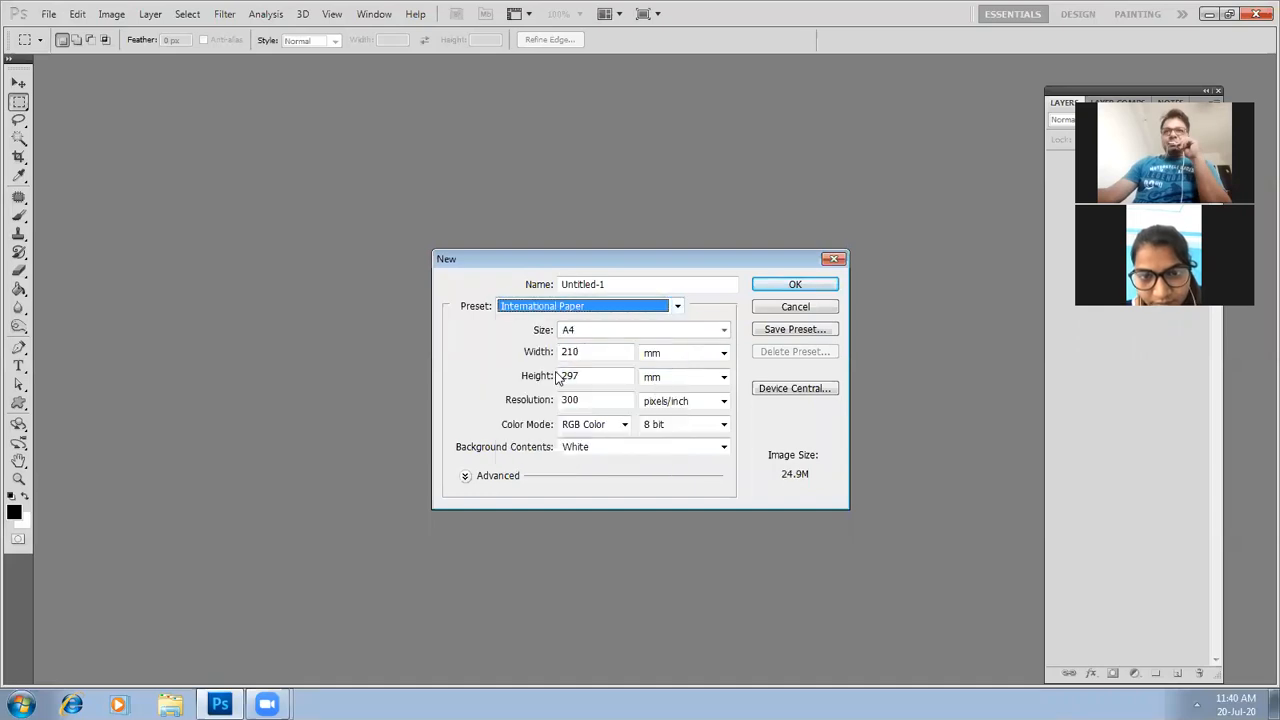
left_click(587, 331)
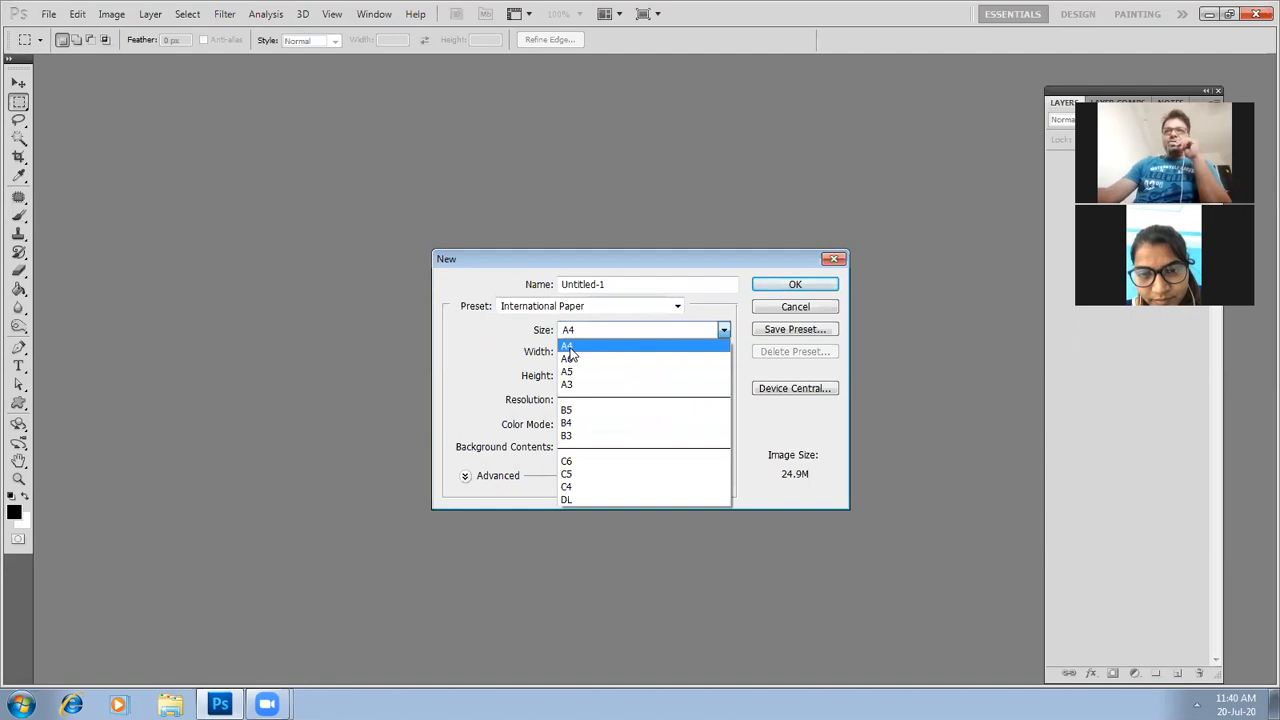
left_click(568, 347)
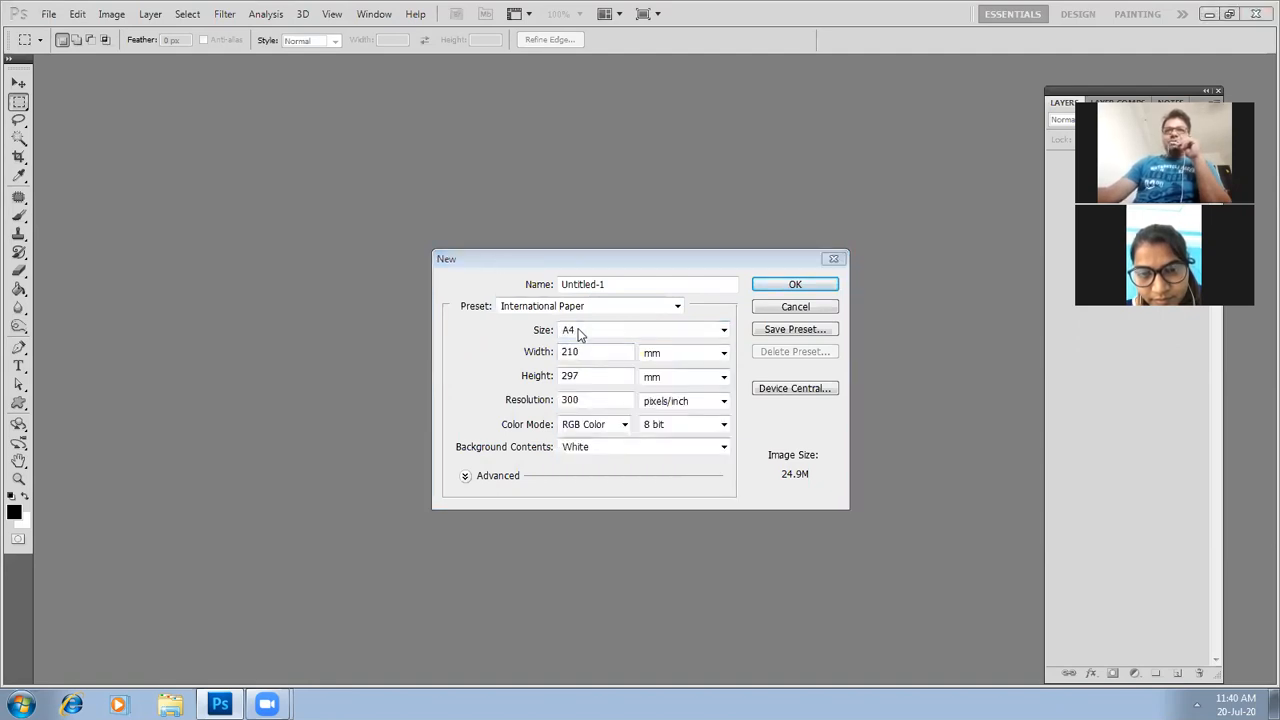
left_click(578, 332)
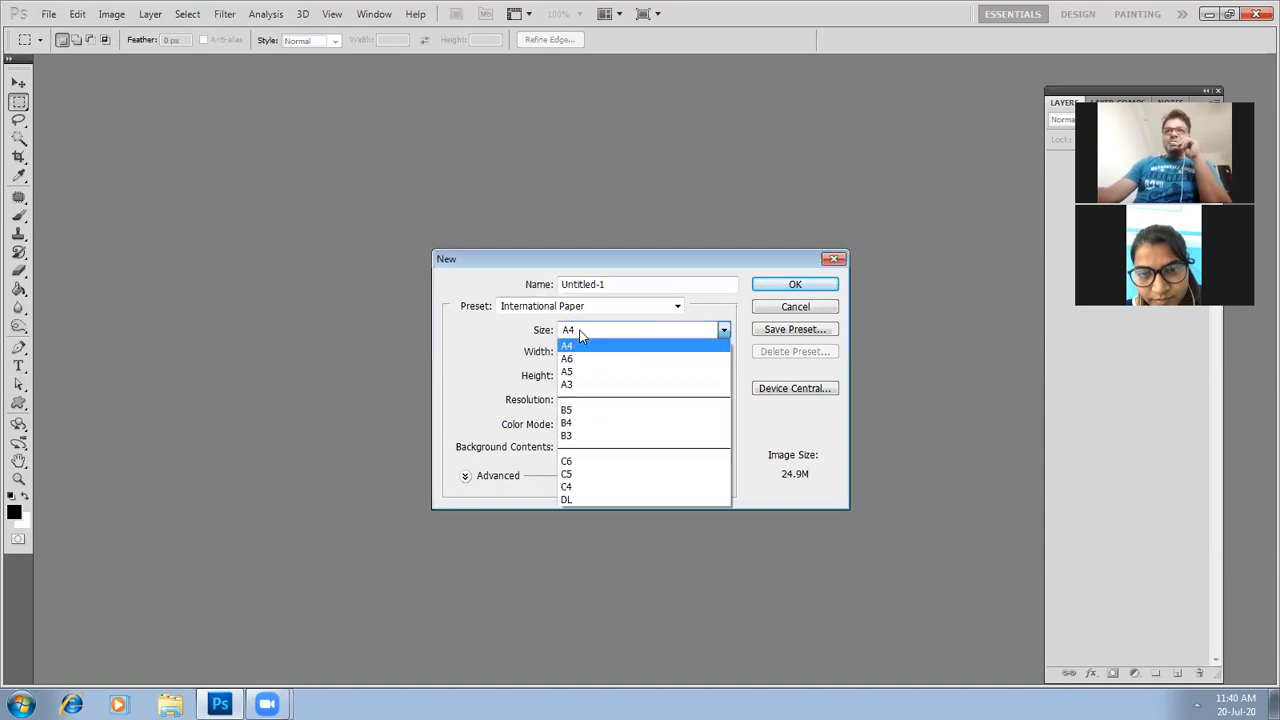
left_click(577, 384)
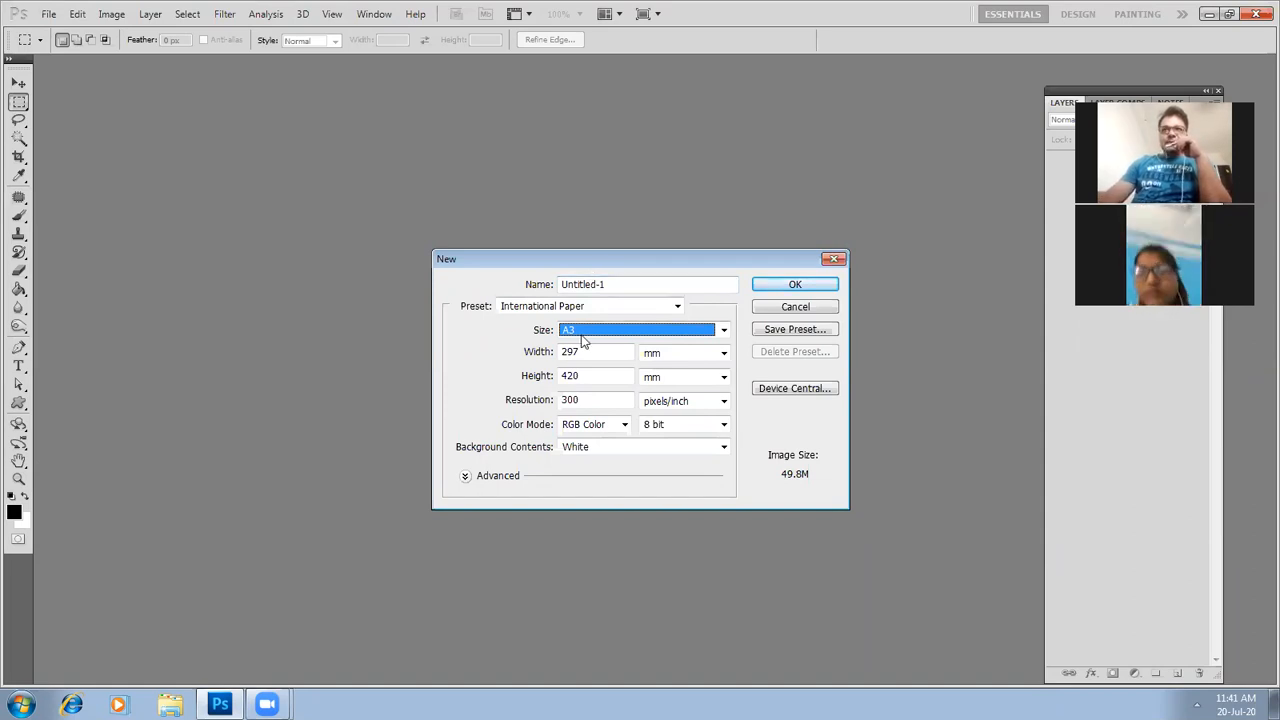
Set the new document's width and height units to inches, trying centimetres in between
left_click(675, 356)
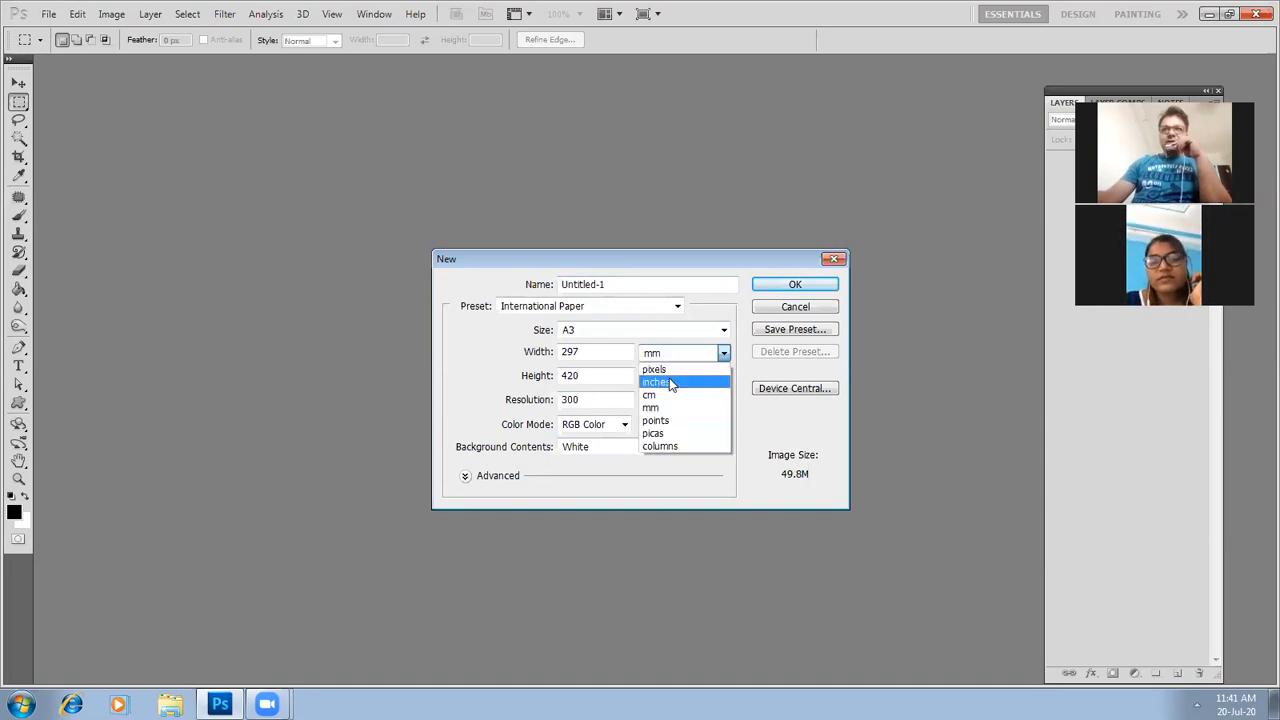
left_click(670, 383)
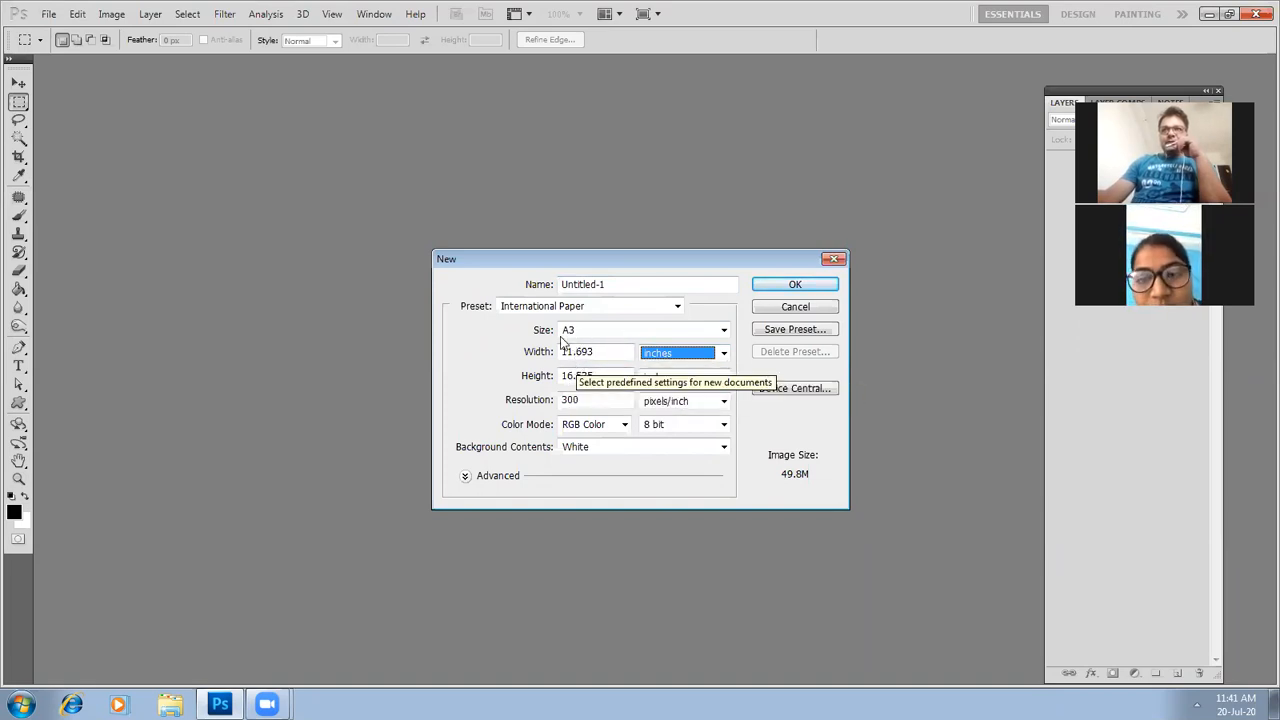
left_click(609, 355)
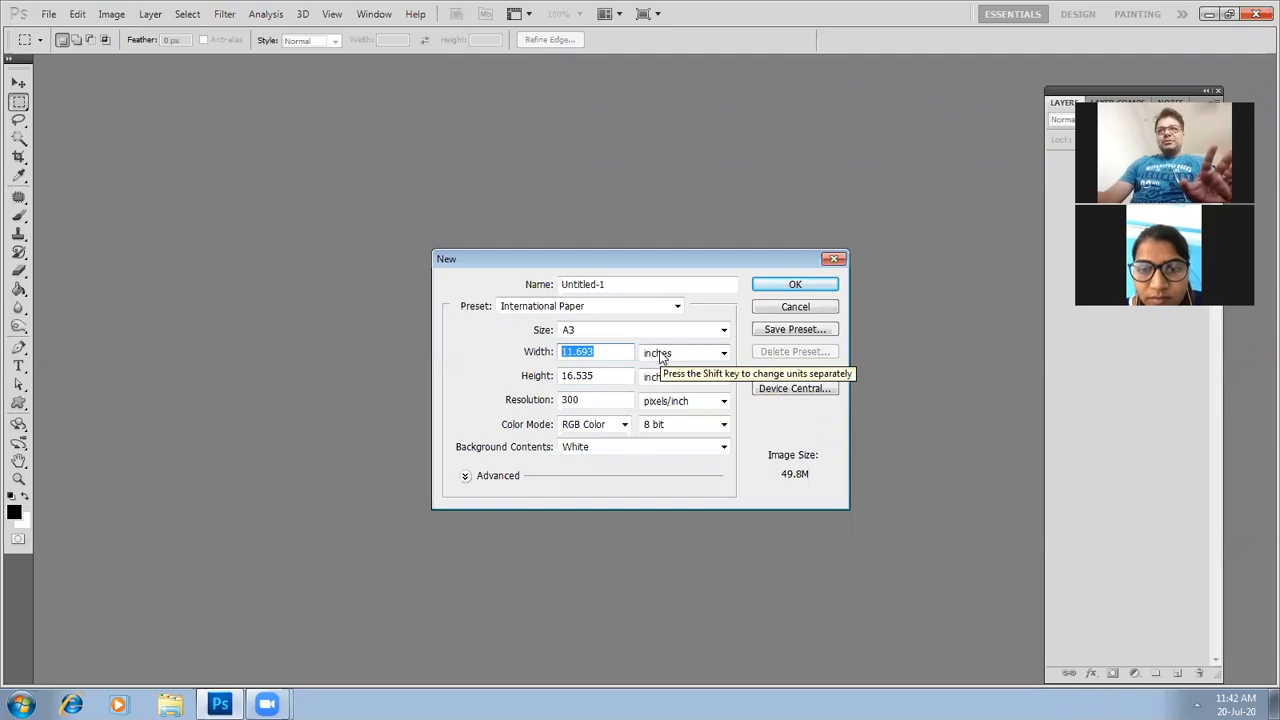
left_click(660, 356)
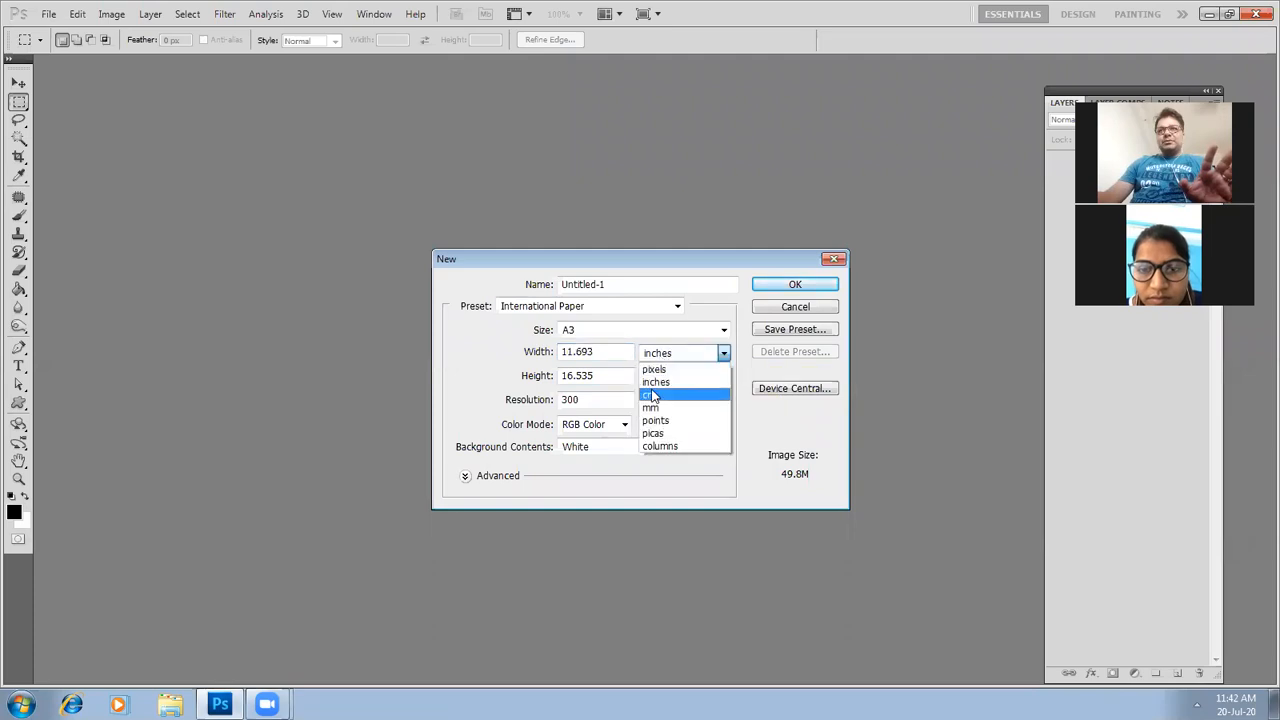
left_click(657, 391)
left_click(676, 355)
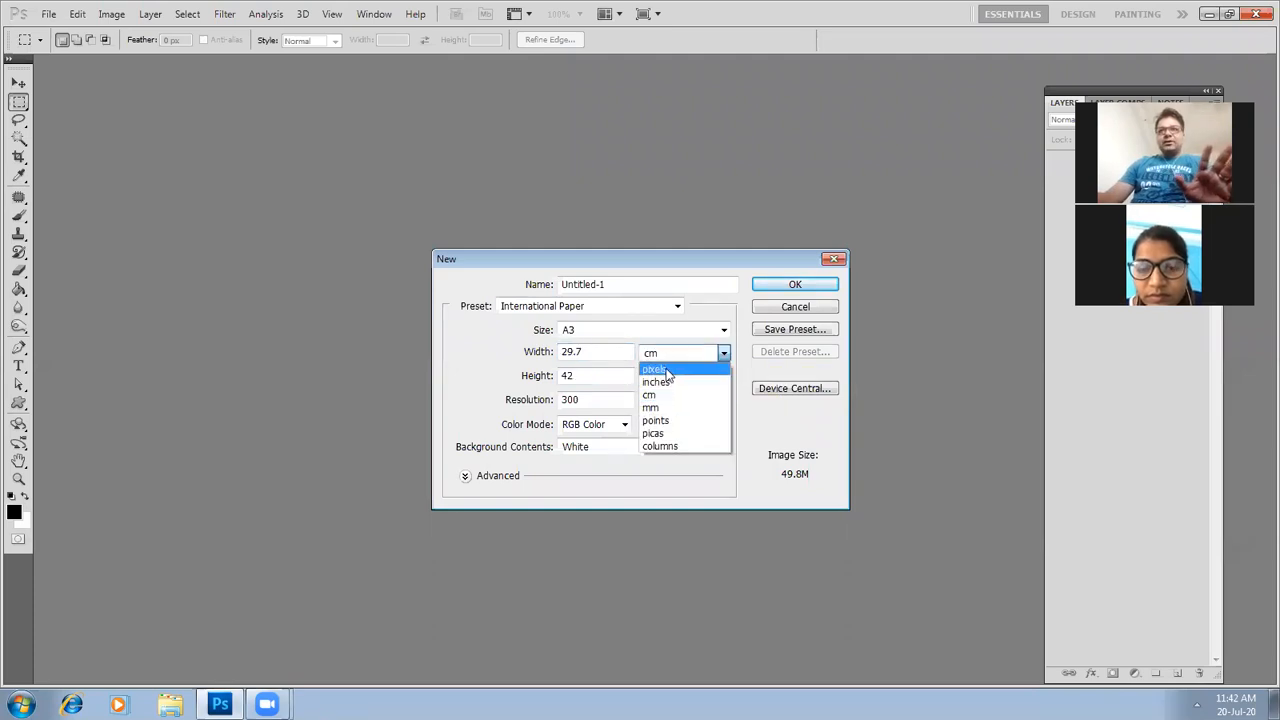
left_click(661, 384)
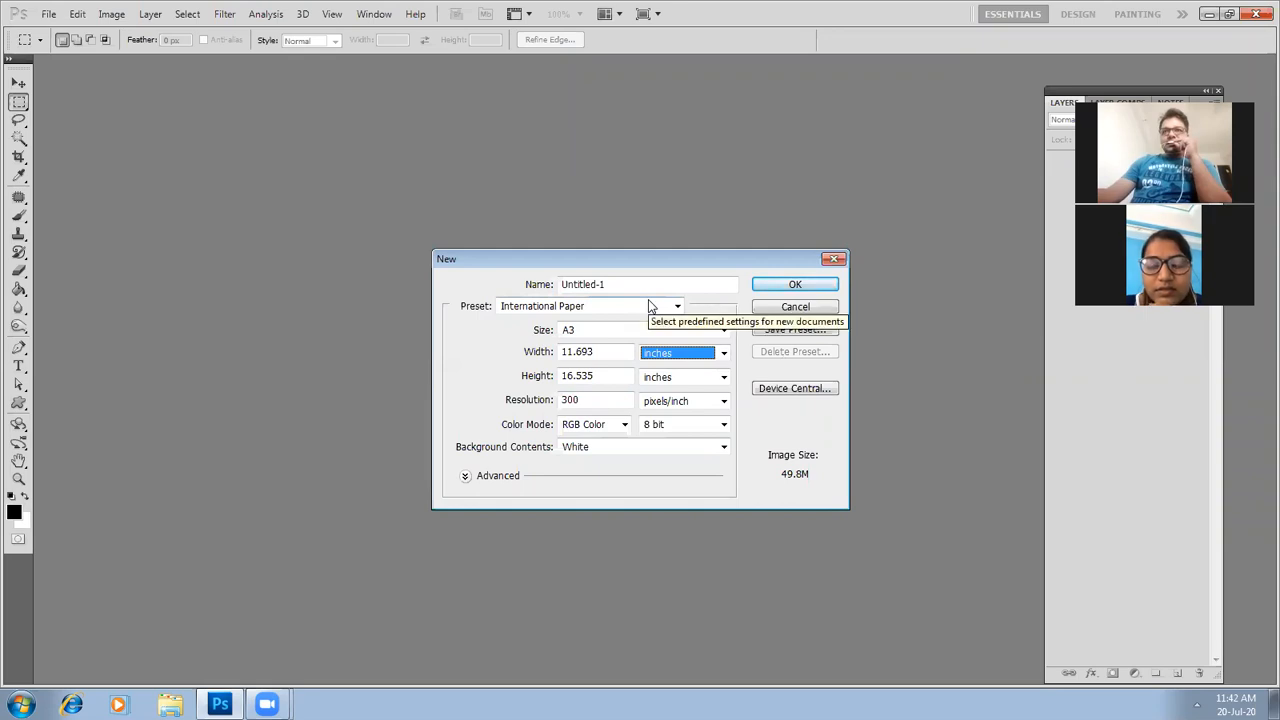
Try a resolution of 150 pixels/inch for the new document and return it to 300
double_click(590, 401)
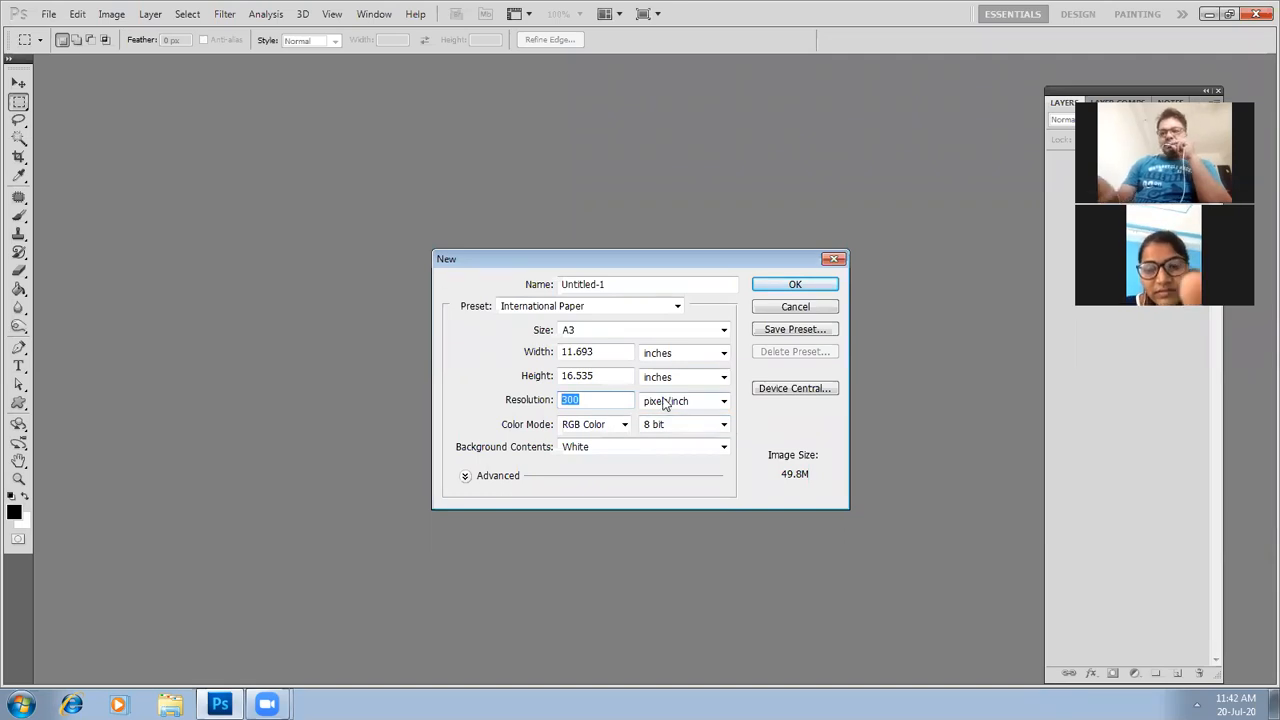
type("15")
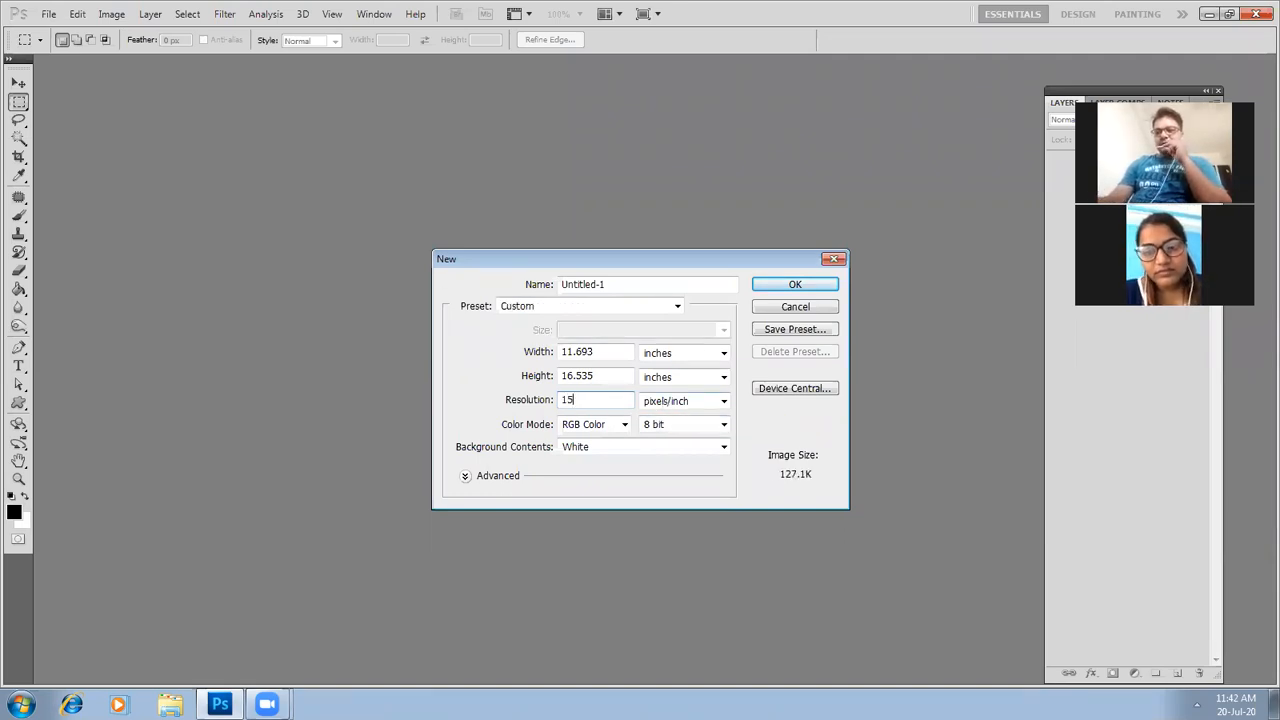
type("0")
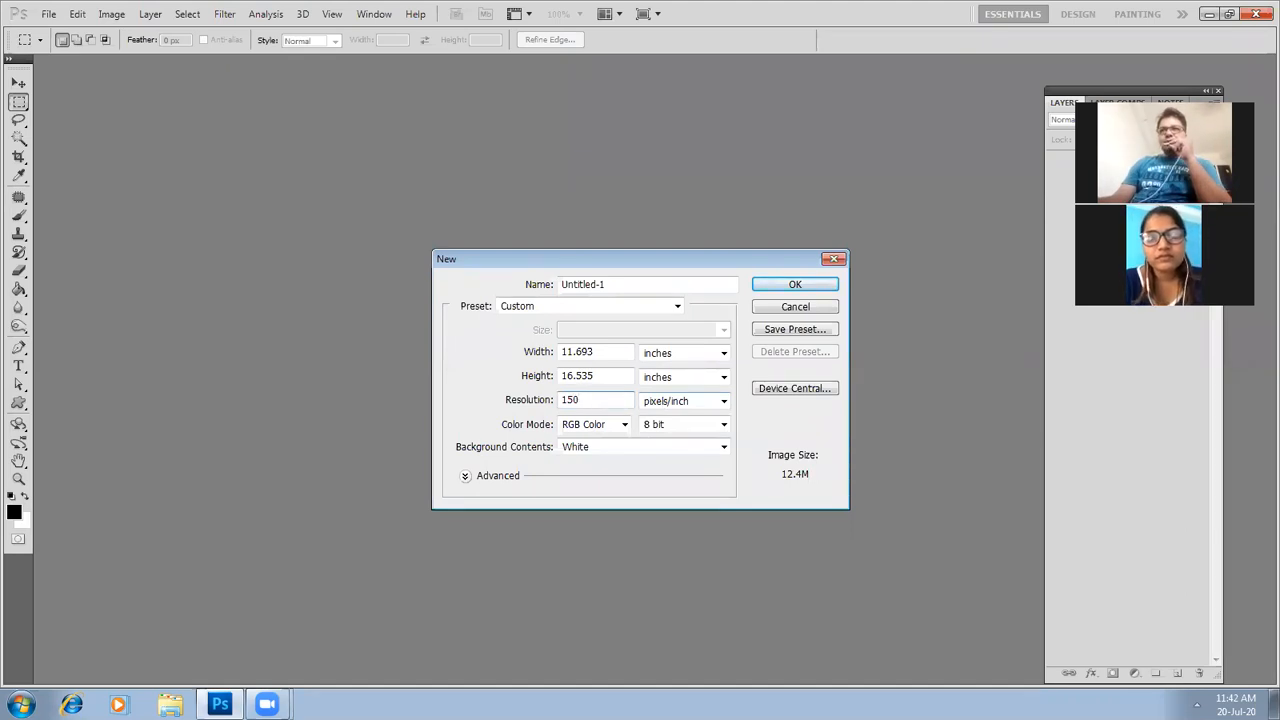
key("BackSpace")
key("BackSpace")
key("BackSpace")
type("300")
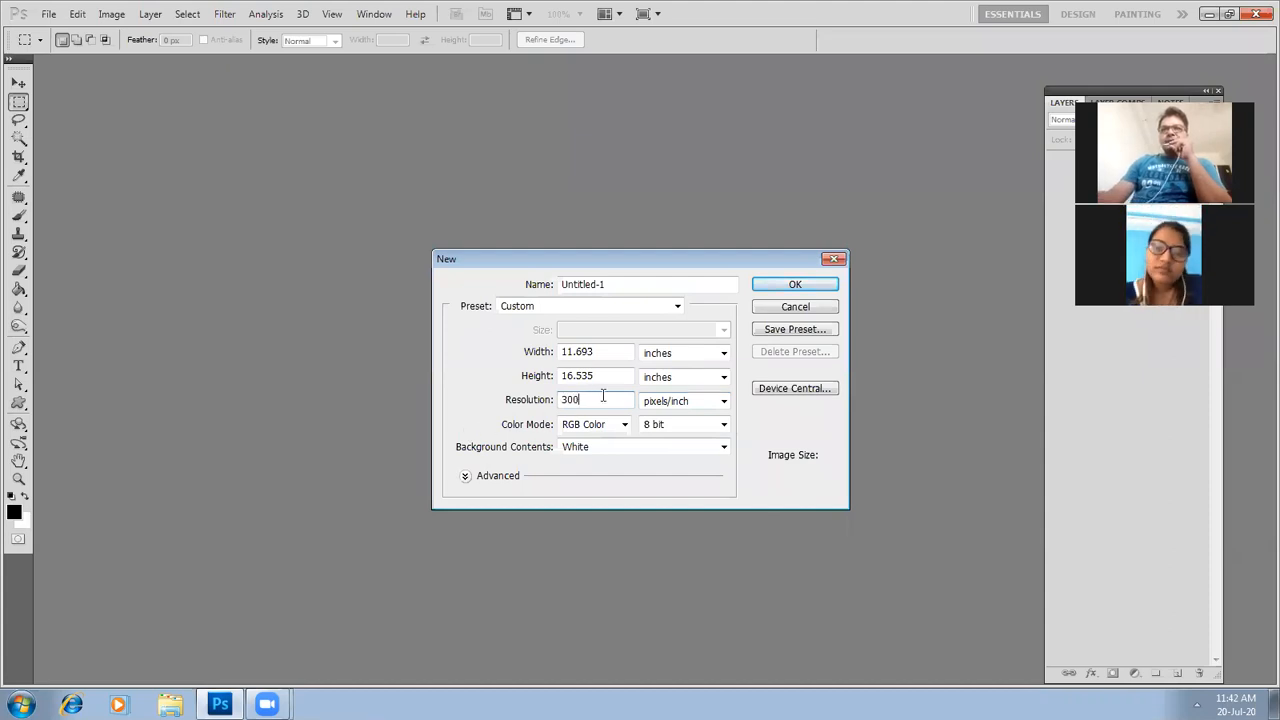
Set the resolution to 150 pixels/inch and create the document with RGB Color mode and a white background
left_click(531, 399)
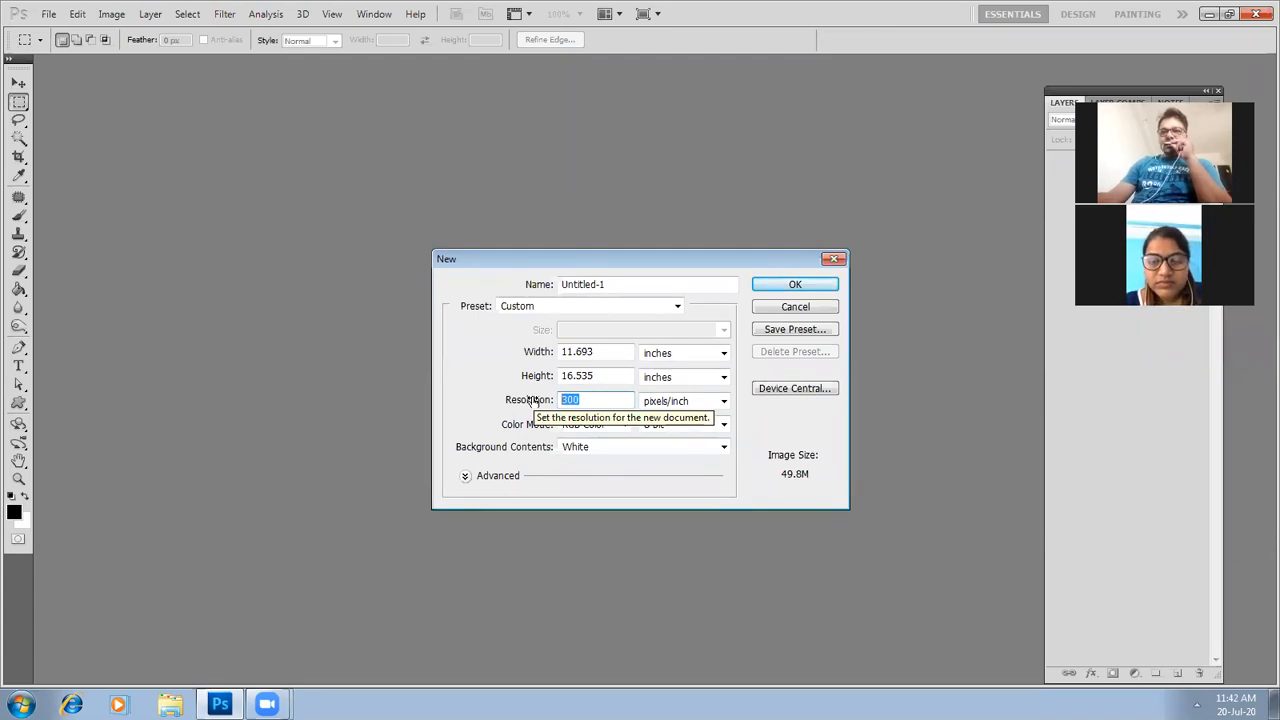
type("150")
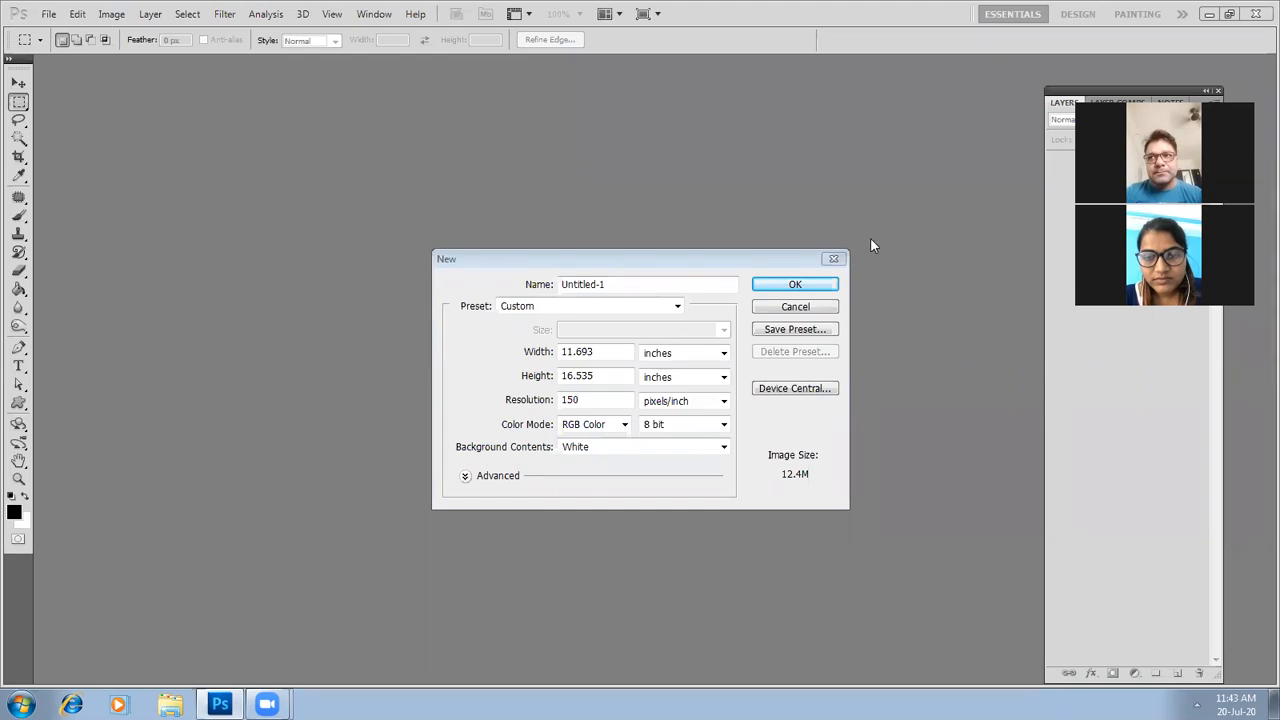
left_click(587, 398)
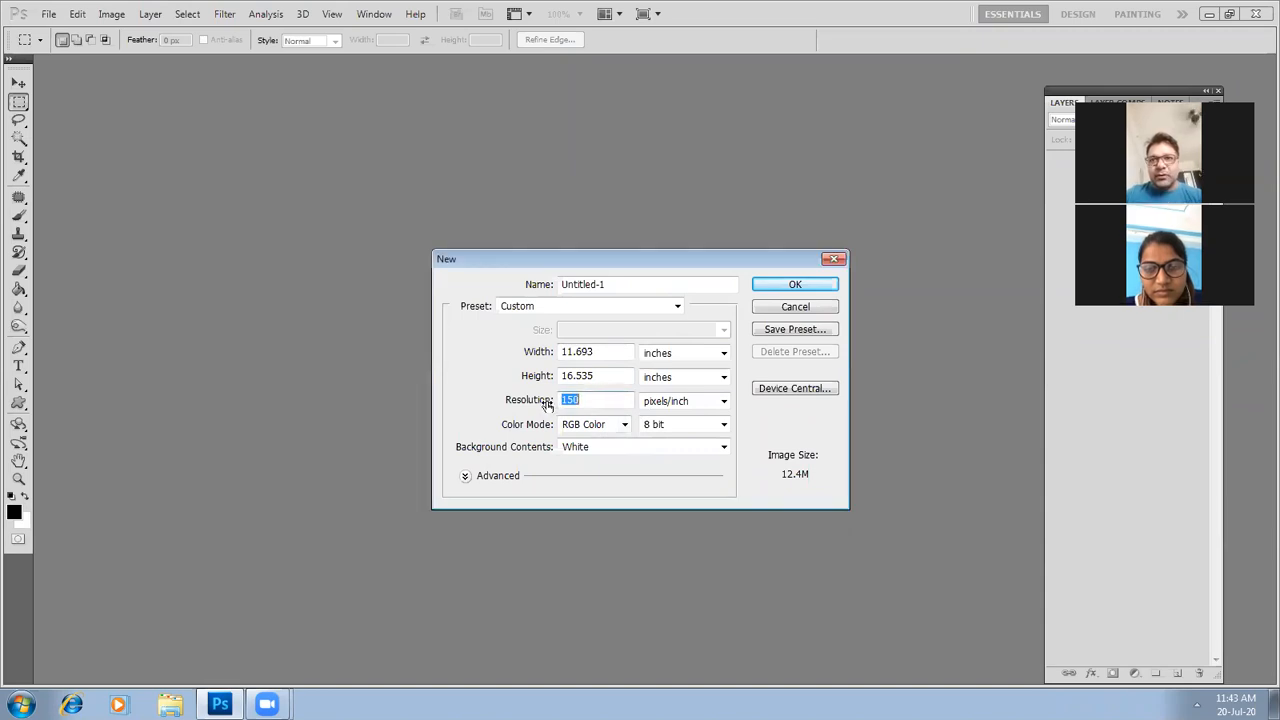
left_click(768, 286)
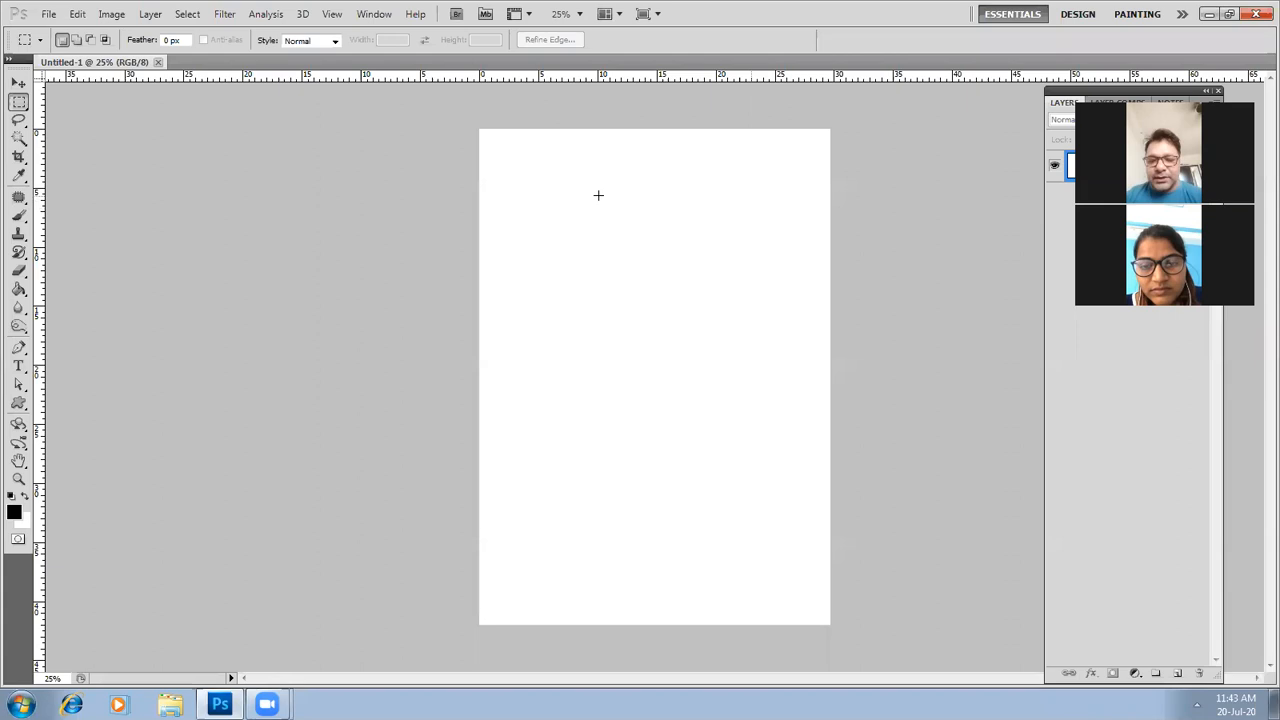
Rotate the blank A3 document's canvas 90° clockwise to landscape orientation
left_click(114, 15)
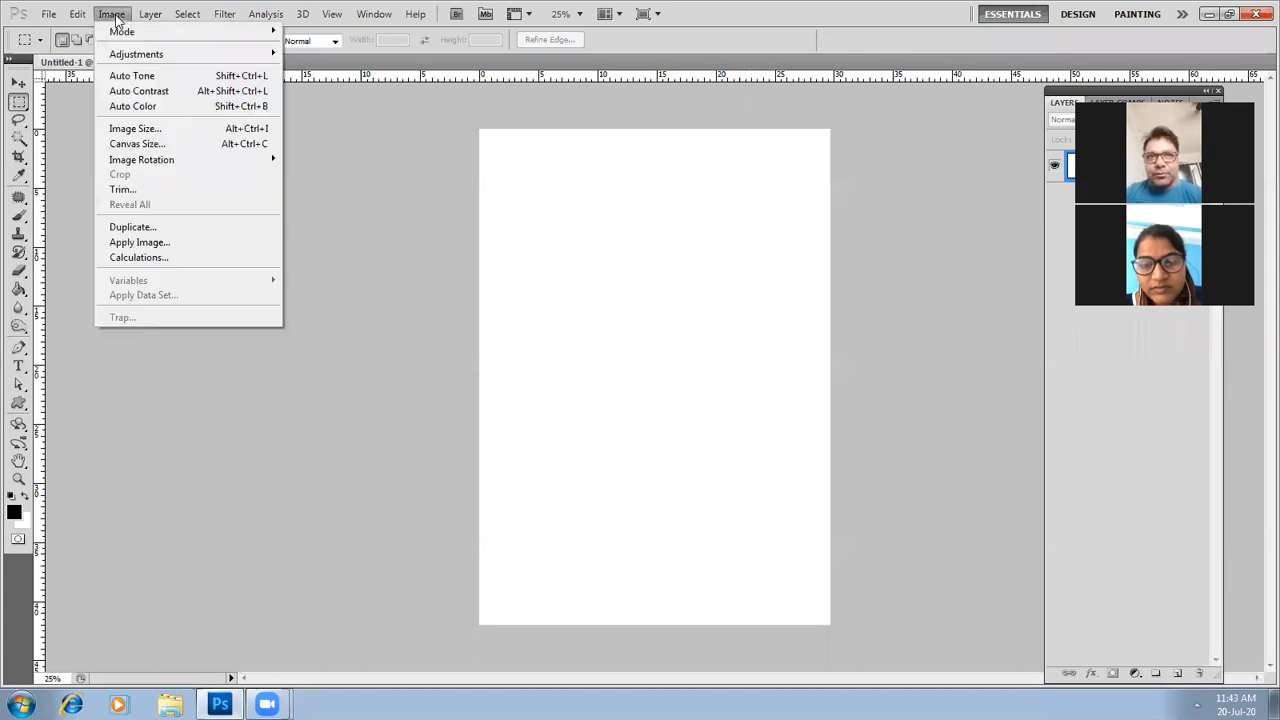
mouse_move(136, 164)
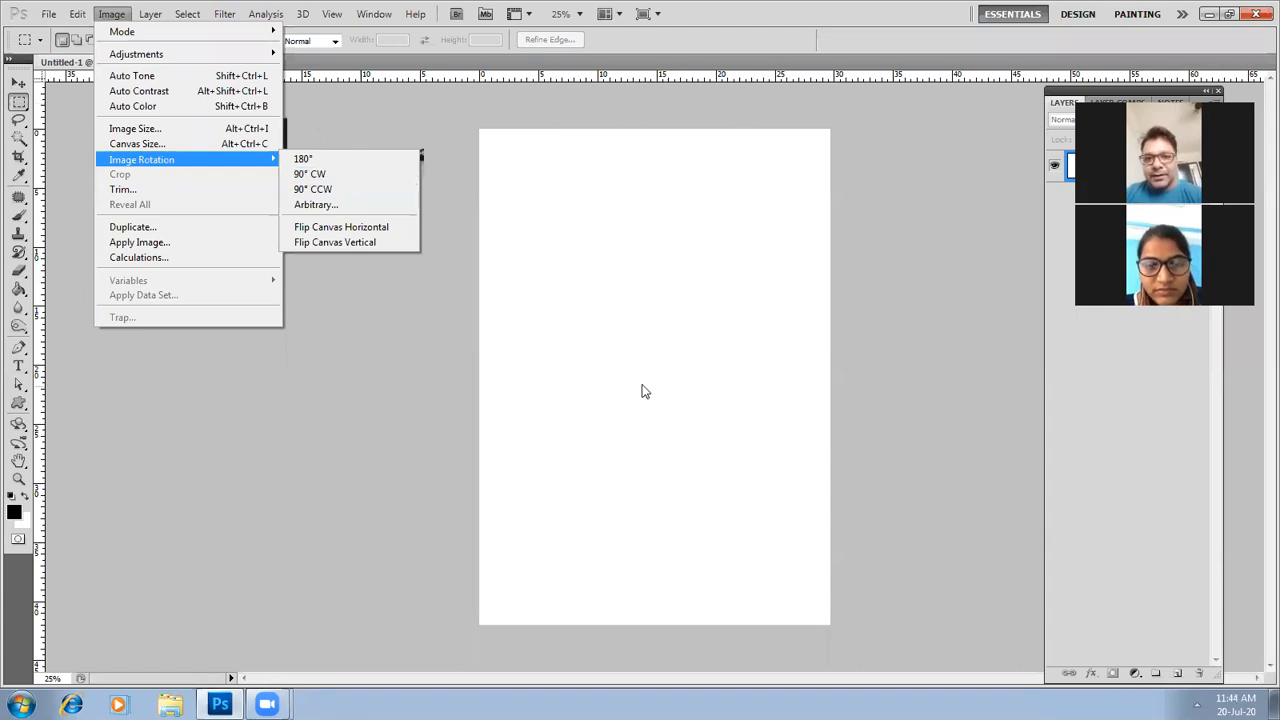
left_click(578, 348)
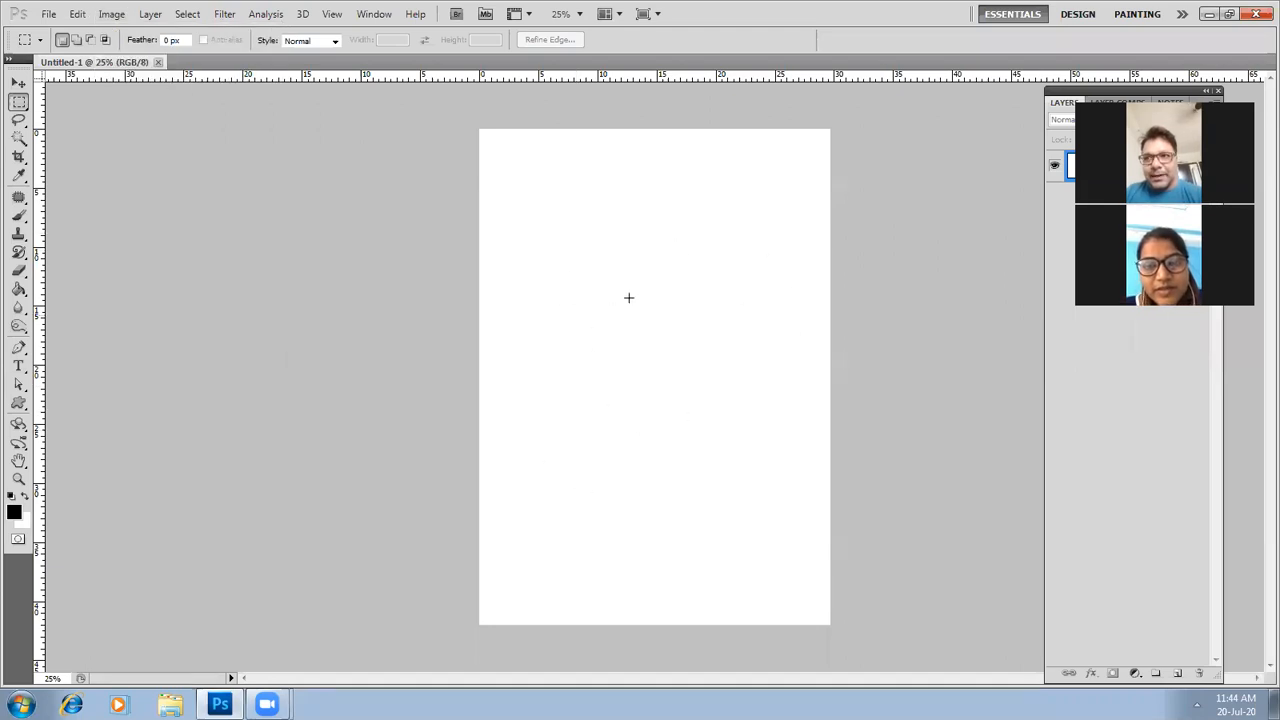
left_click(112, 14)
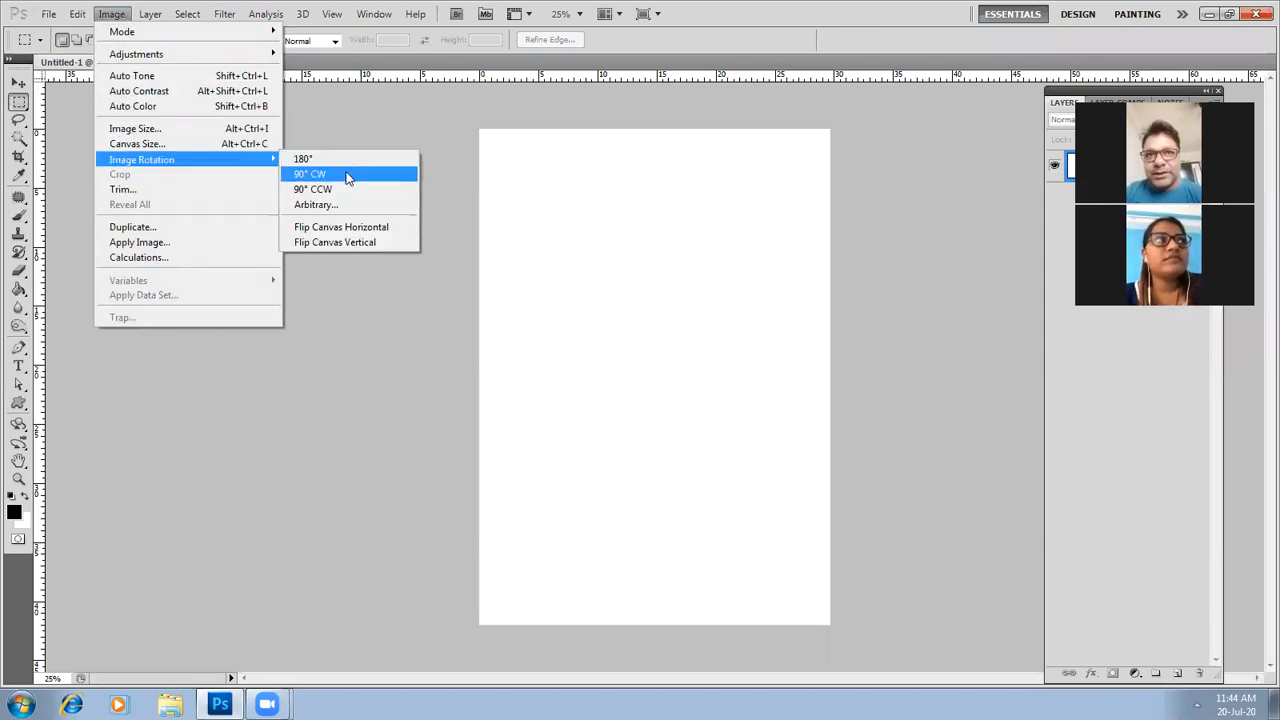
left_click(347, 177)
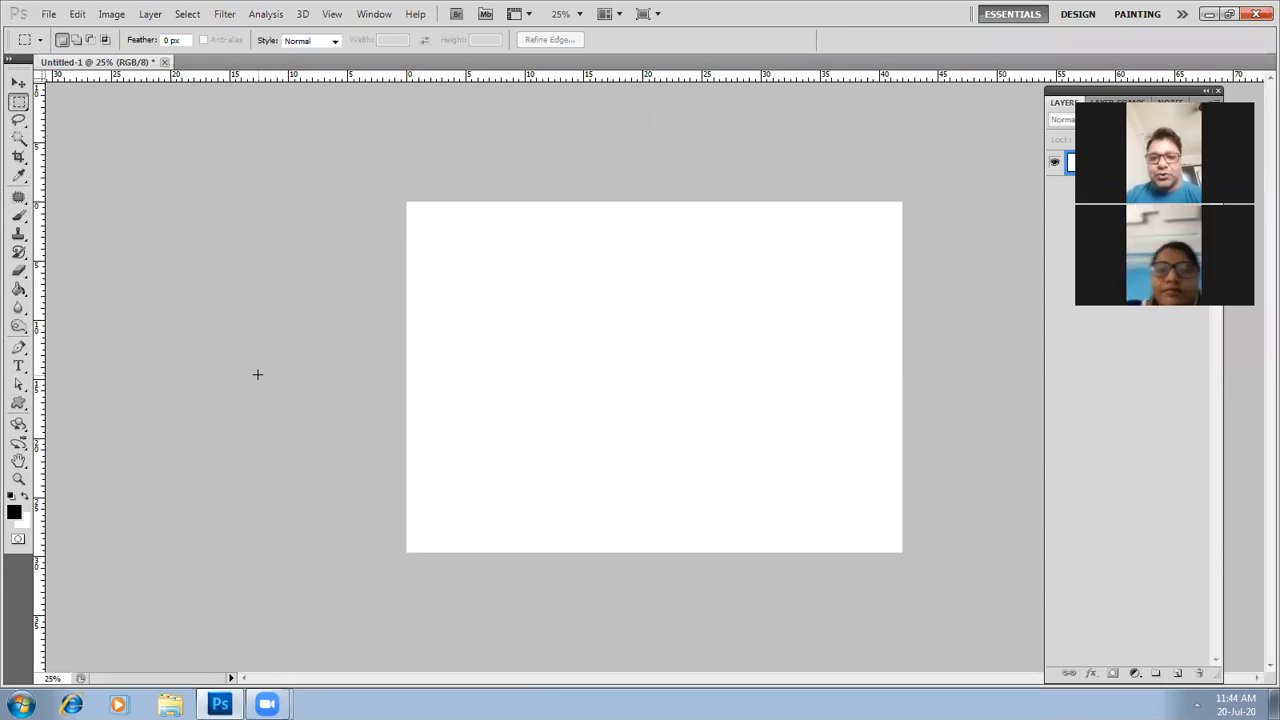
left_click(111, 14)
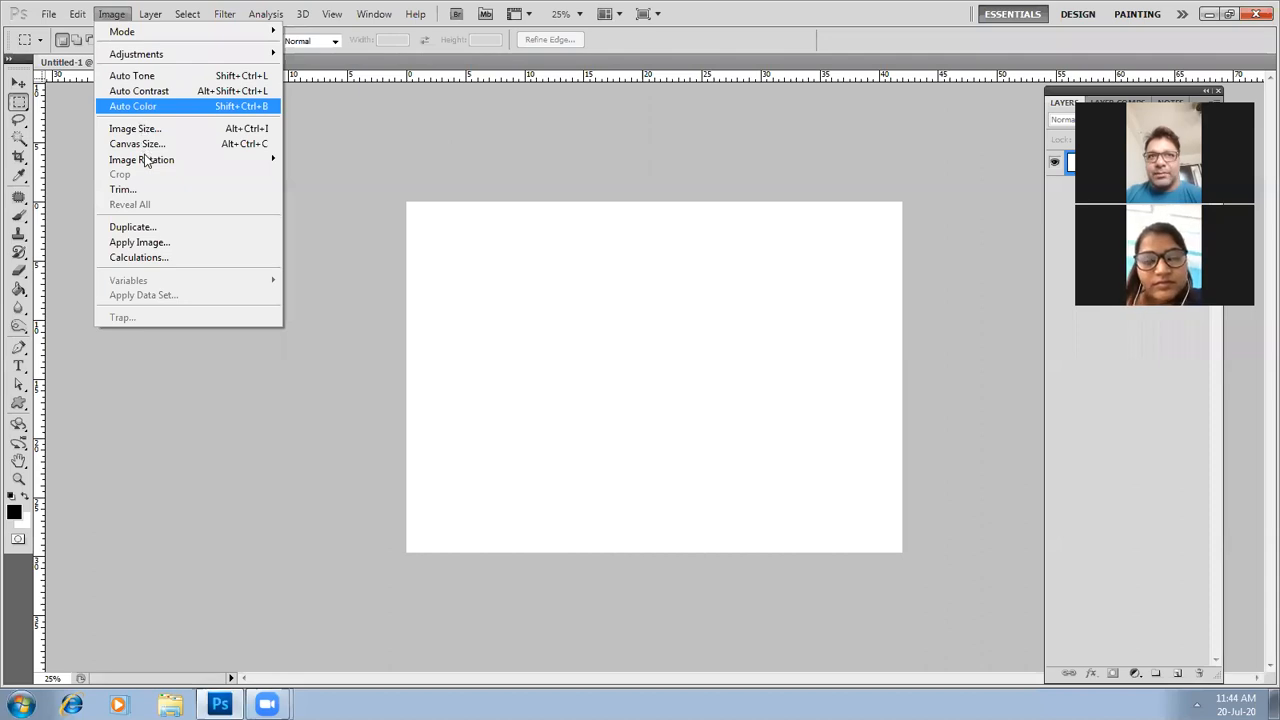
mouse_move(145, 160)
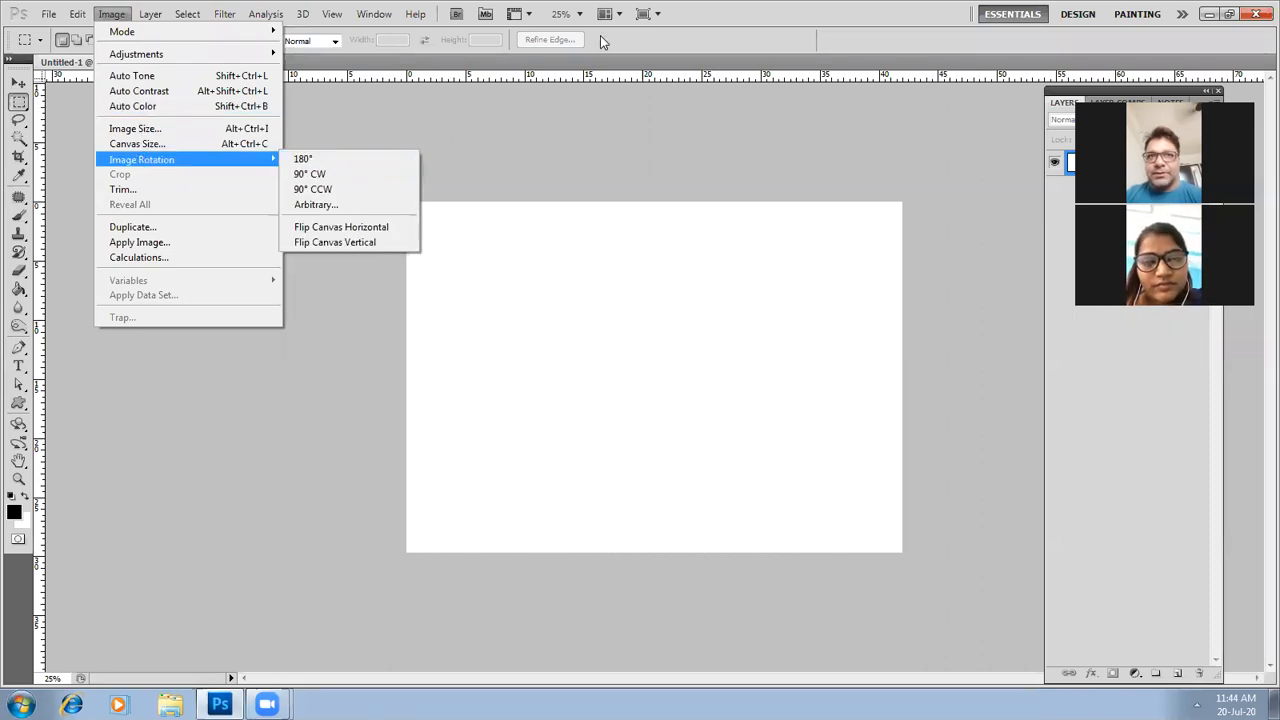
left_click(646, 55)
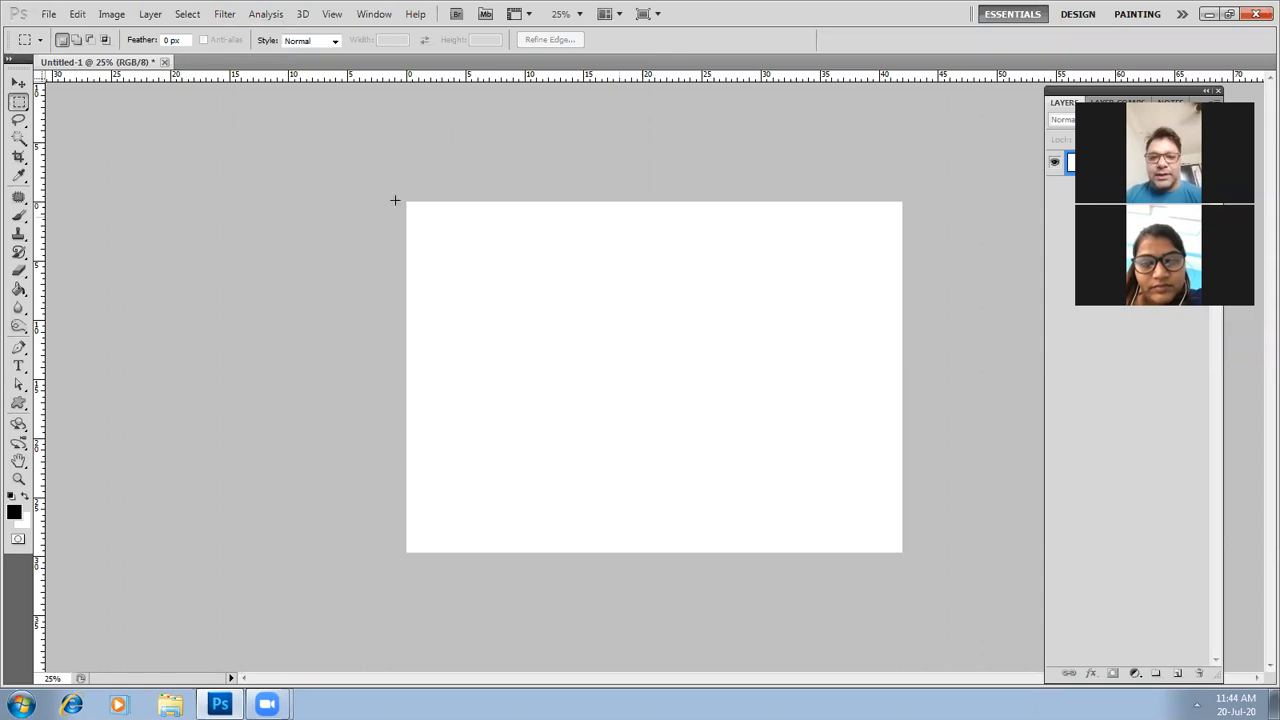
Undock the blank landscape document so that it sits in its own floating window
left_click_drag(113, 62, 113, 78)
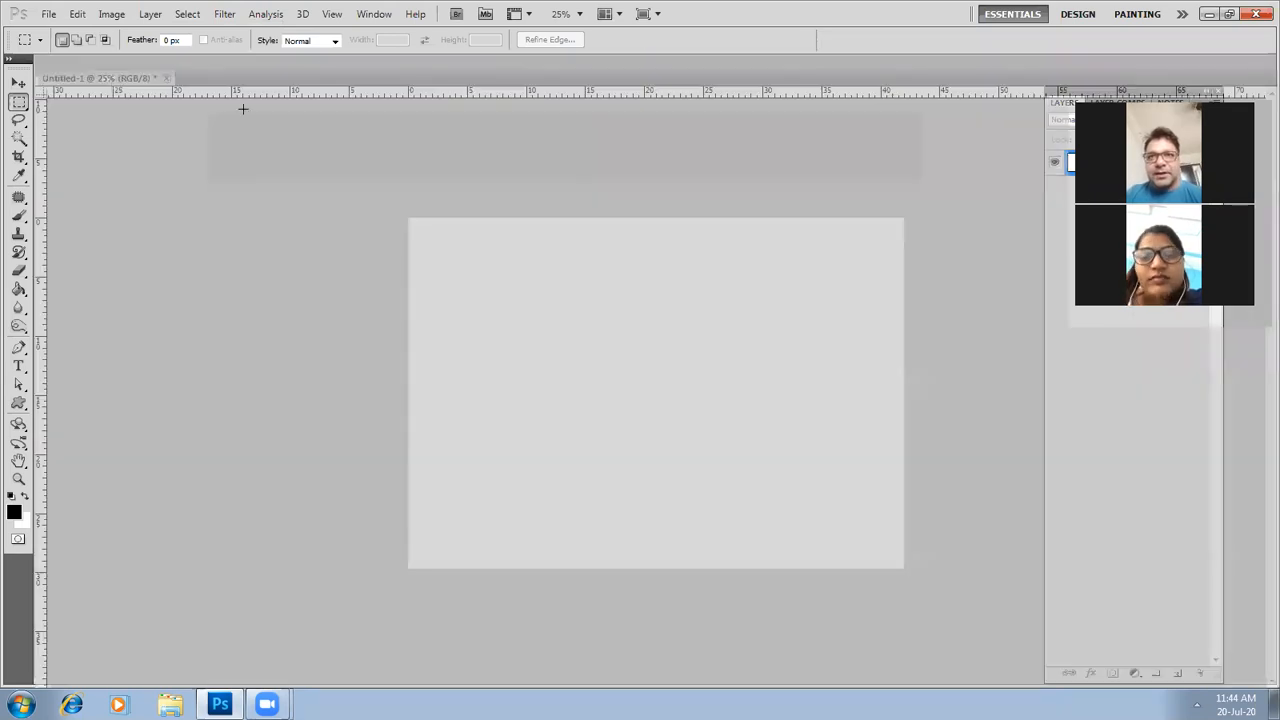
left_click_drag(408, 288, 415, 276)
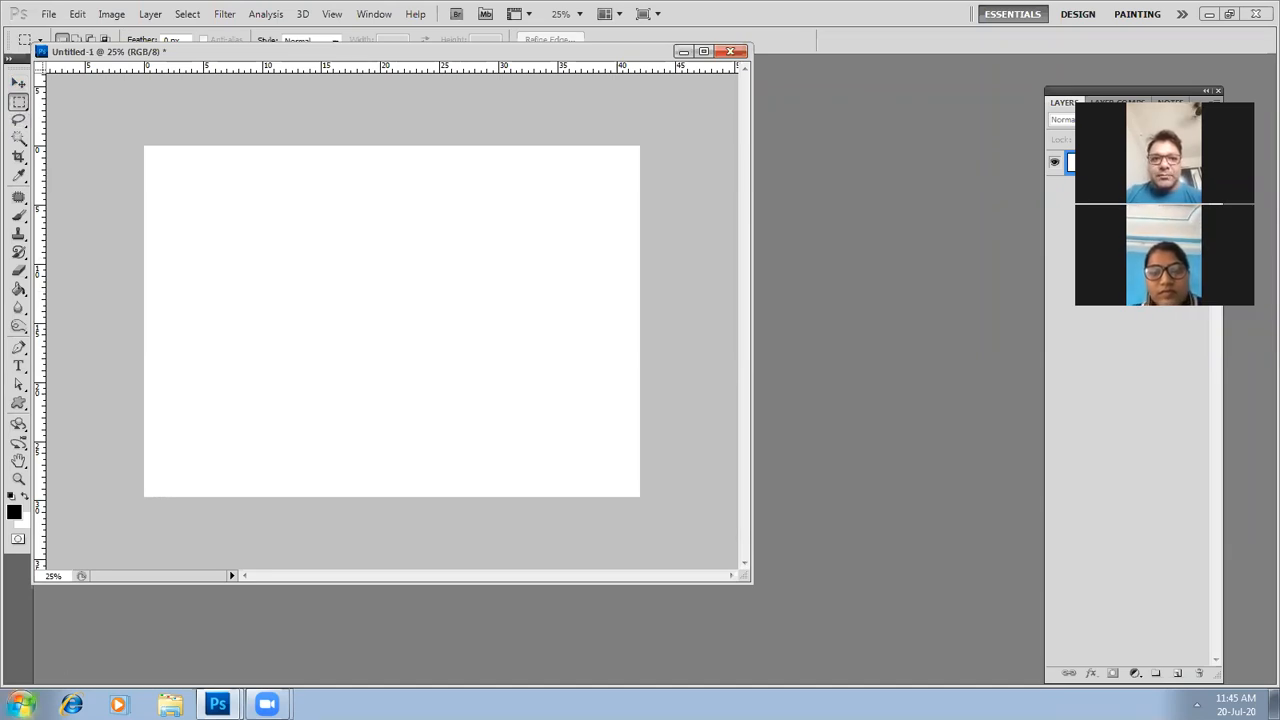
Switch to Google Chrome, search Google for "spring summer" and show the image results
left_click(22, 704)
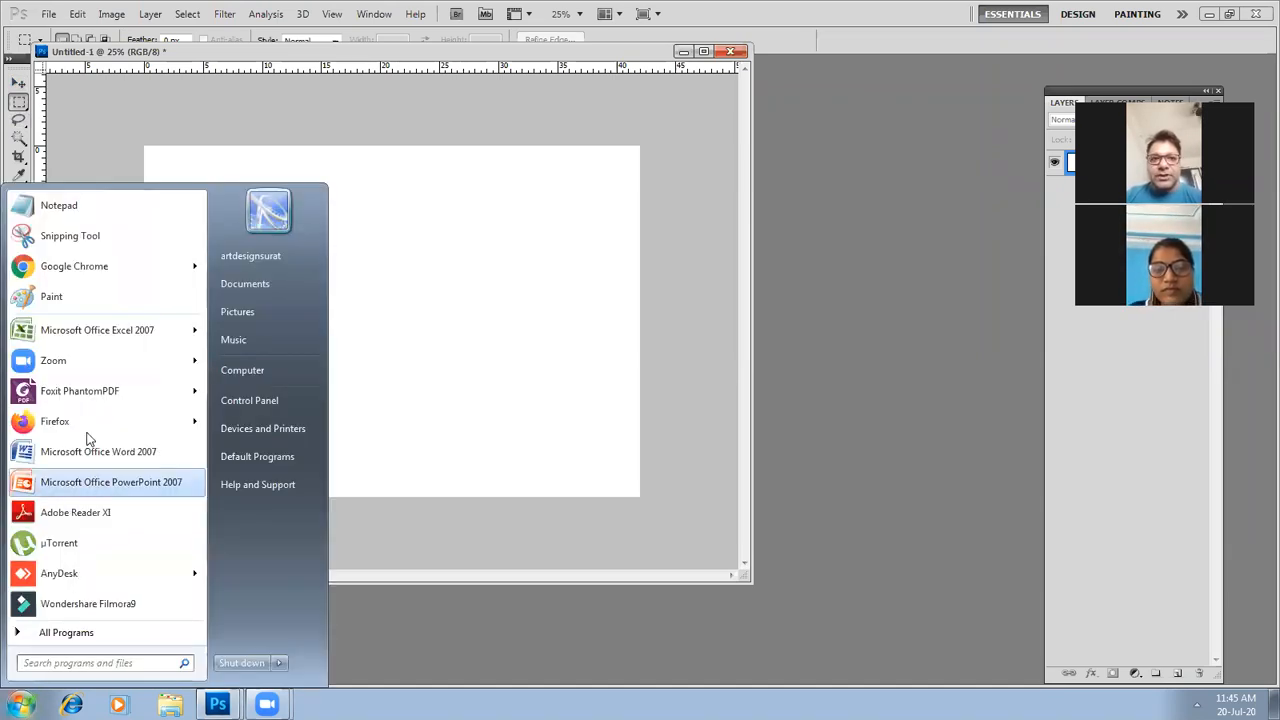
left_click(93, 276)
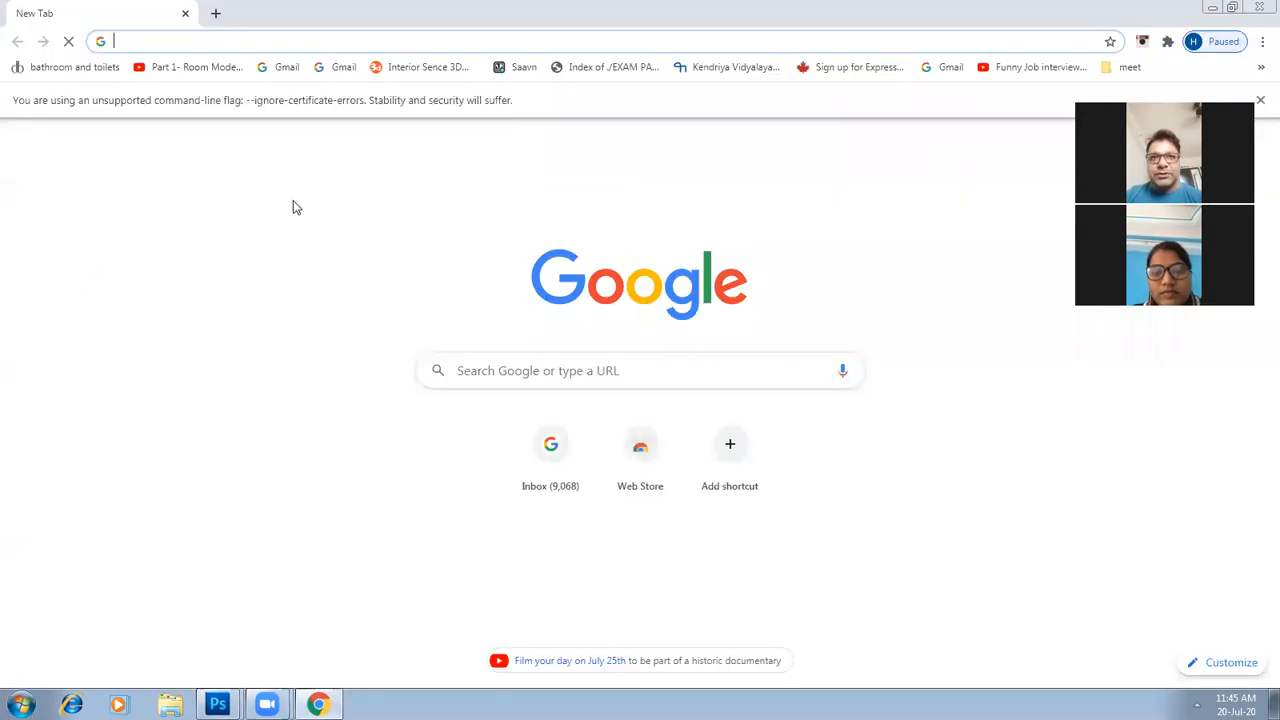
left_click(185, 40)
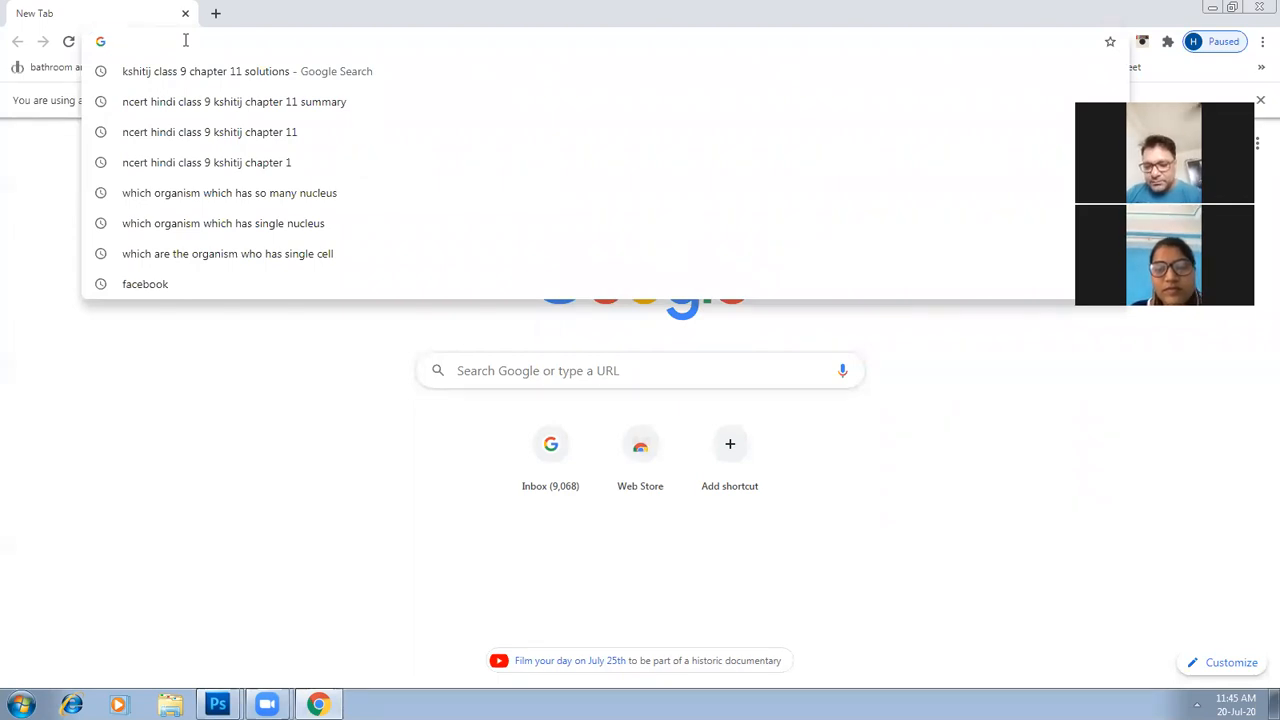
type("spring su")
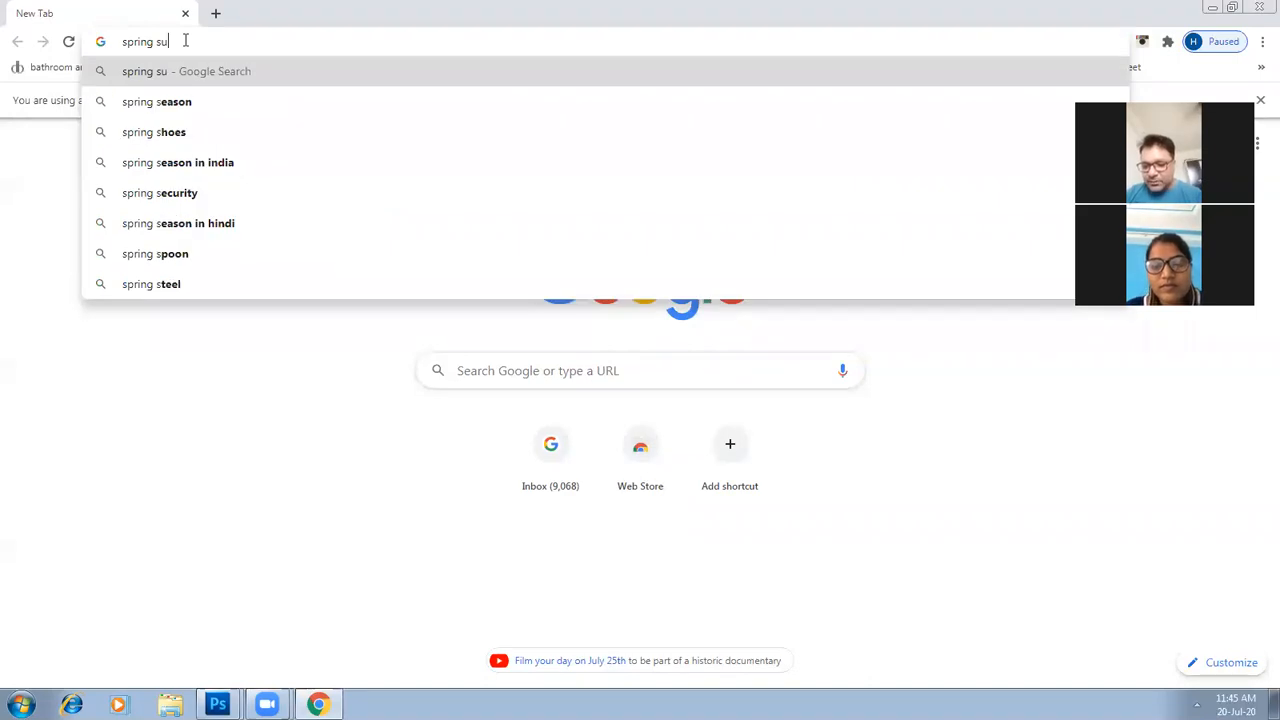
type("mmer")
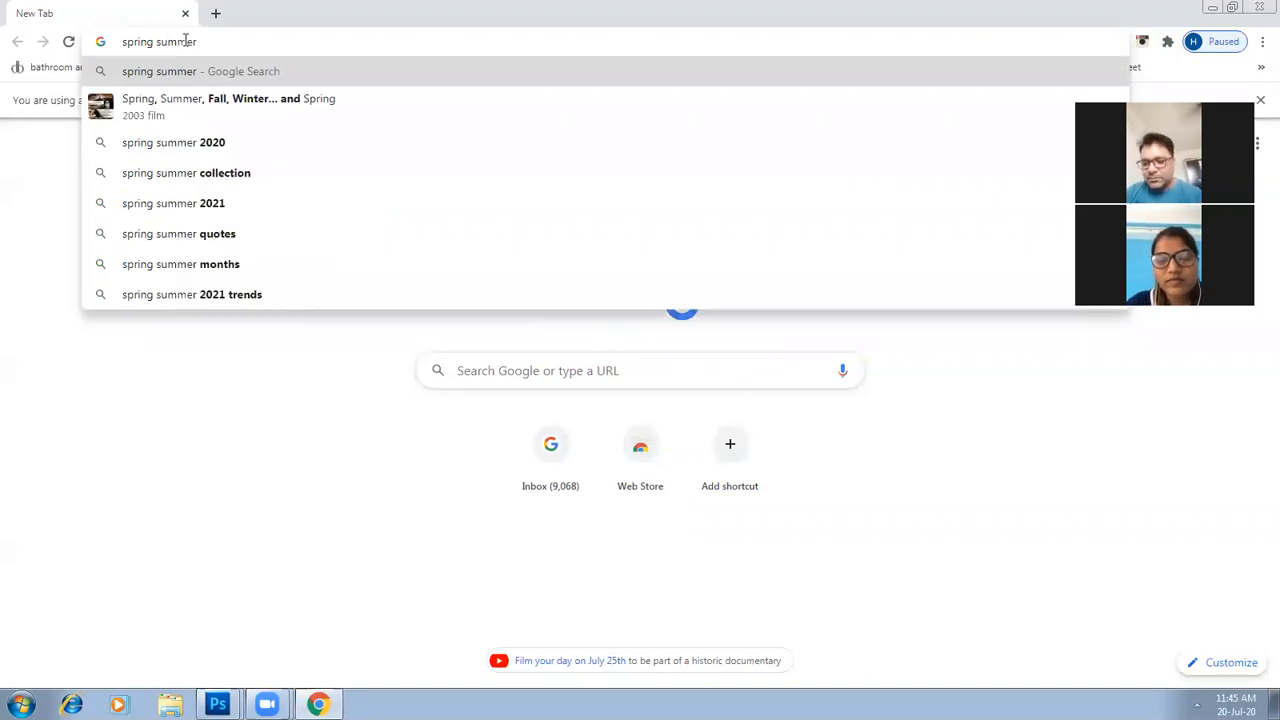
key("Return")
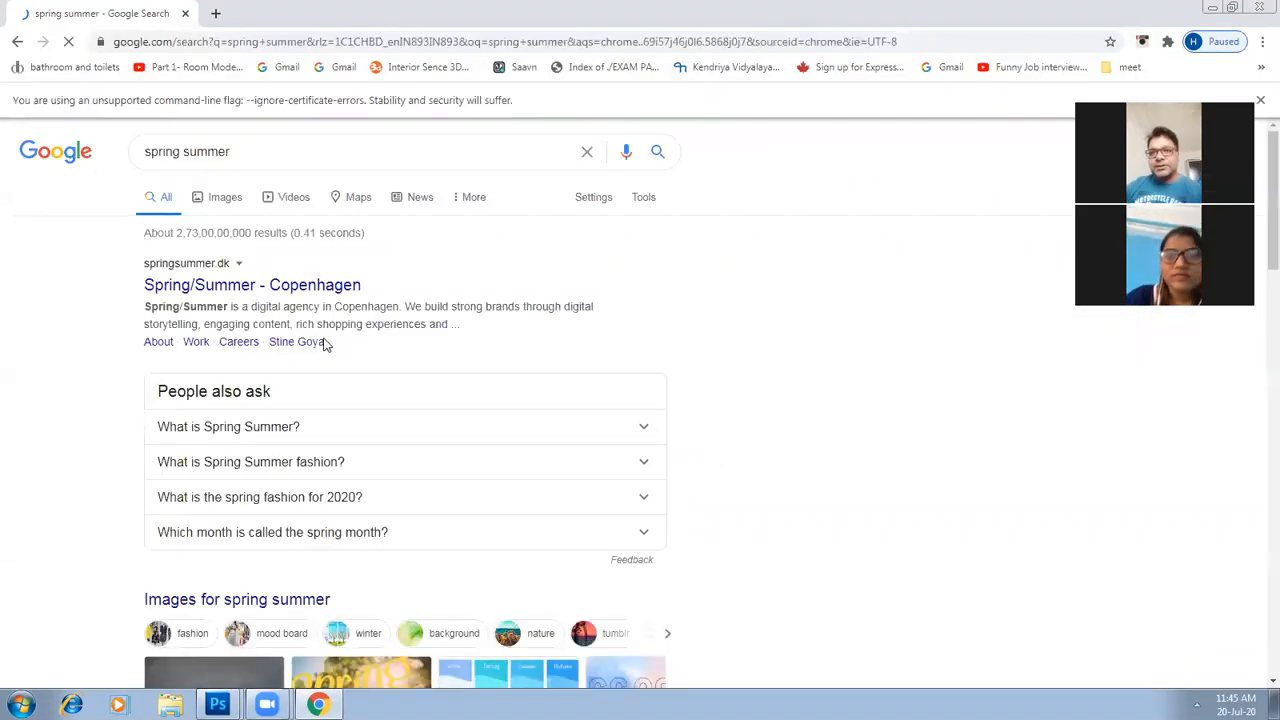
left_click(224, 198)
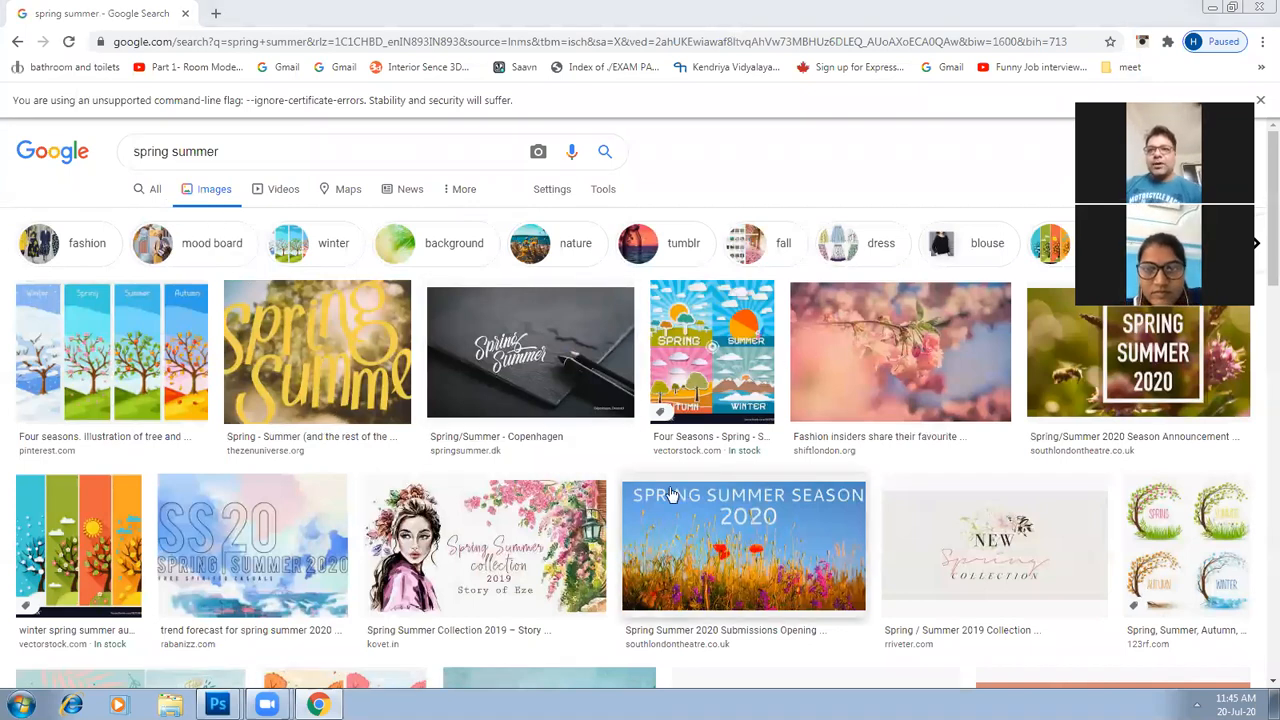
Browse the spring summer image results and preview the SS20 Spring Summer 2020 fashion trends image
scroll(1258, 332, "down", 3)
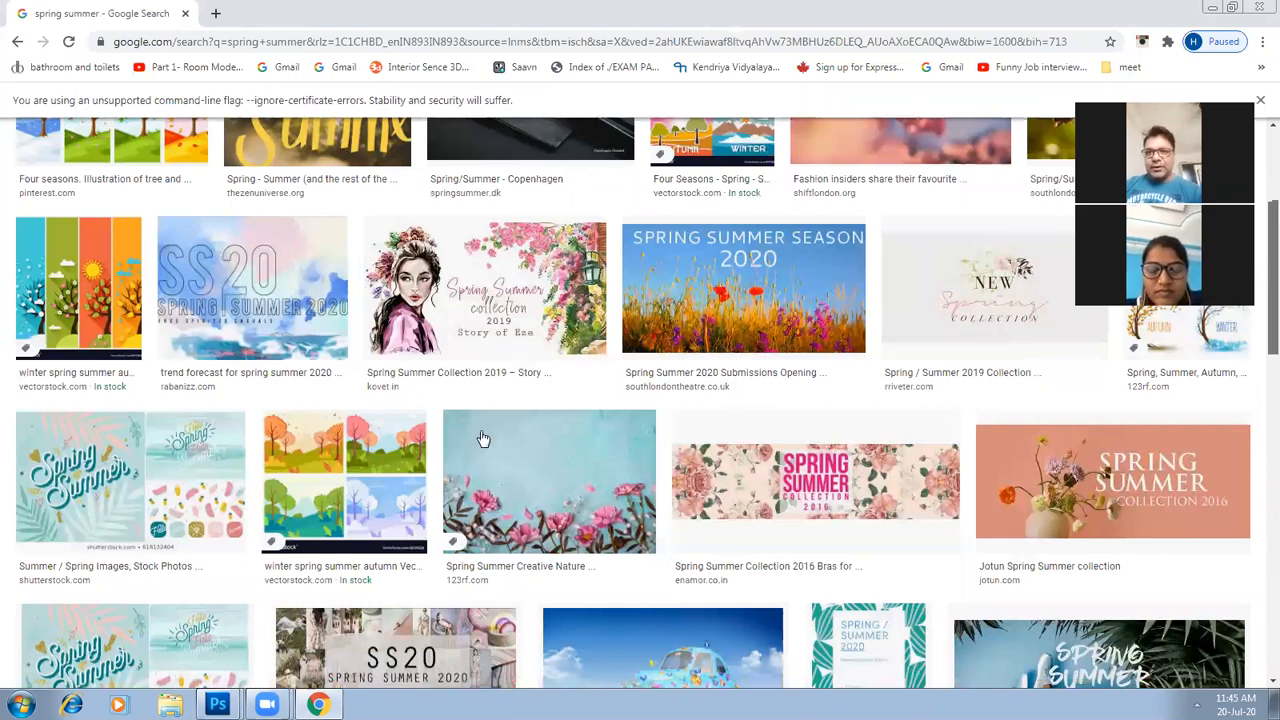
left_click(395, 650)
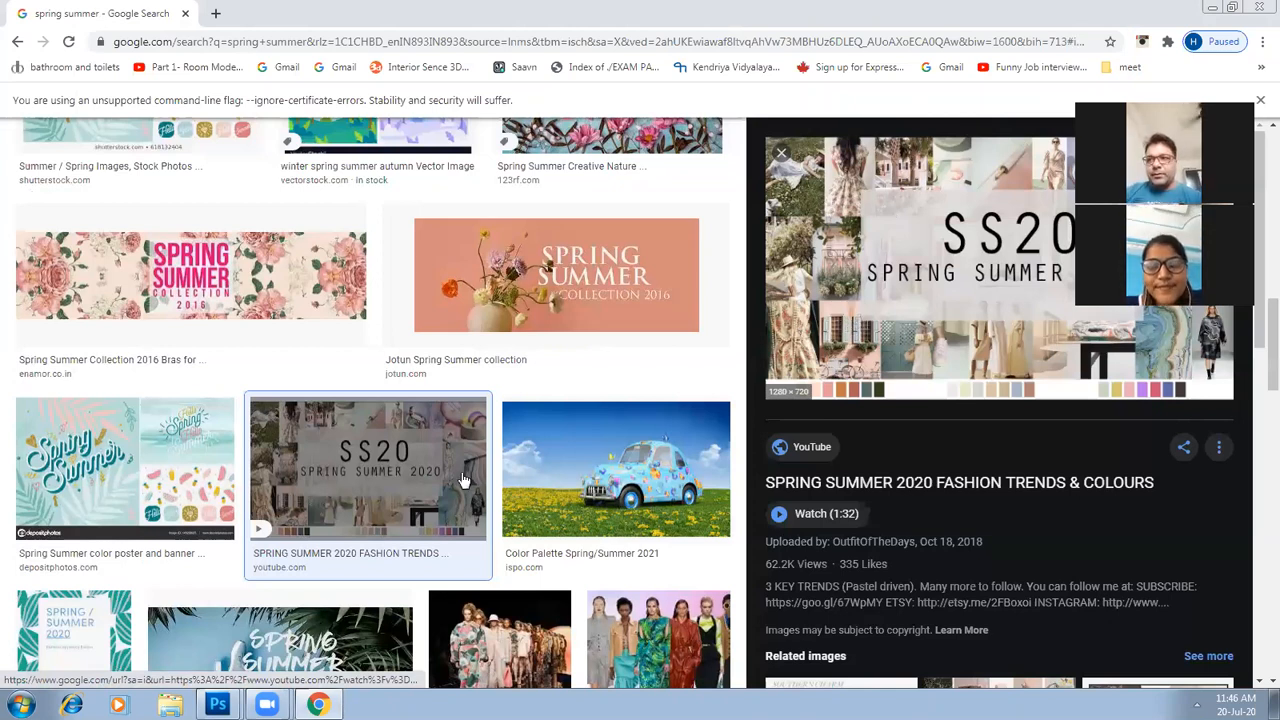
scroll(410, 466, "down", 3)
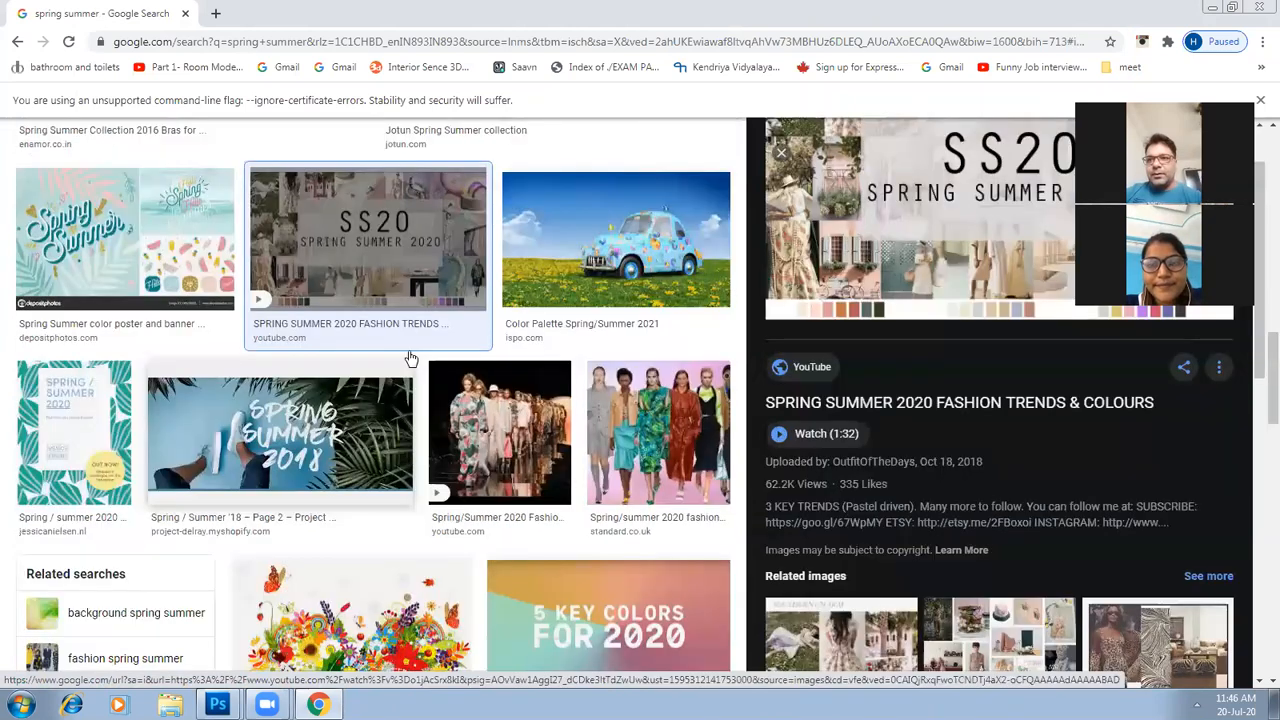
Search images for "spring summer boards" and preview the pink colour fashion trends board among the results
scroll(245, 156, "up", 5)
left_click(245, 156)
type("boards")
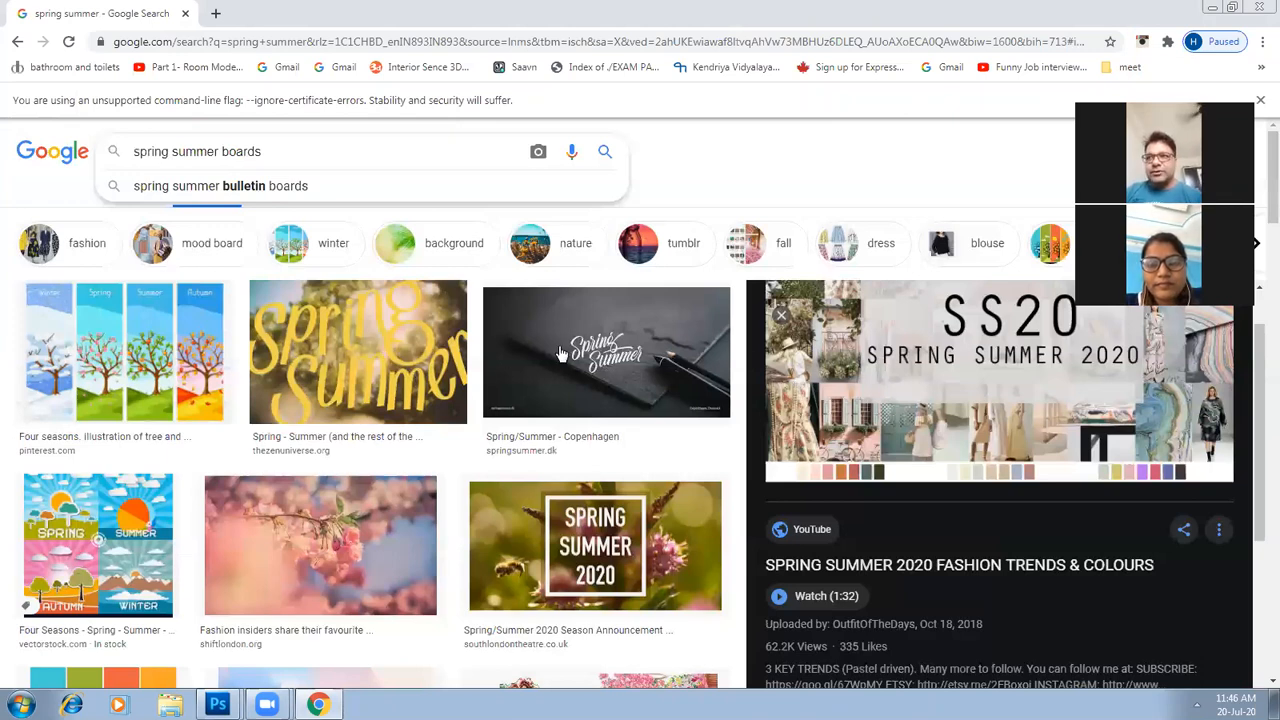
key("Return")
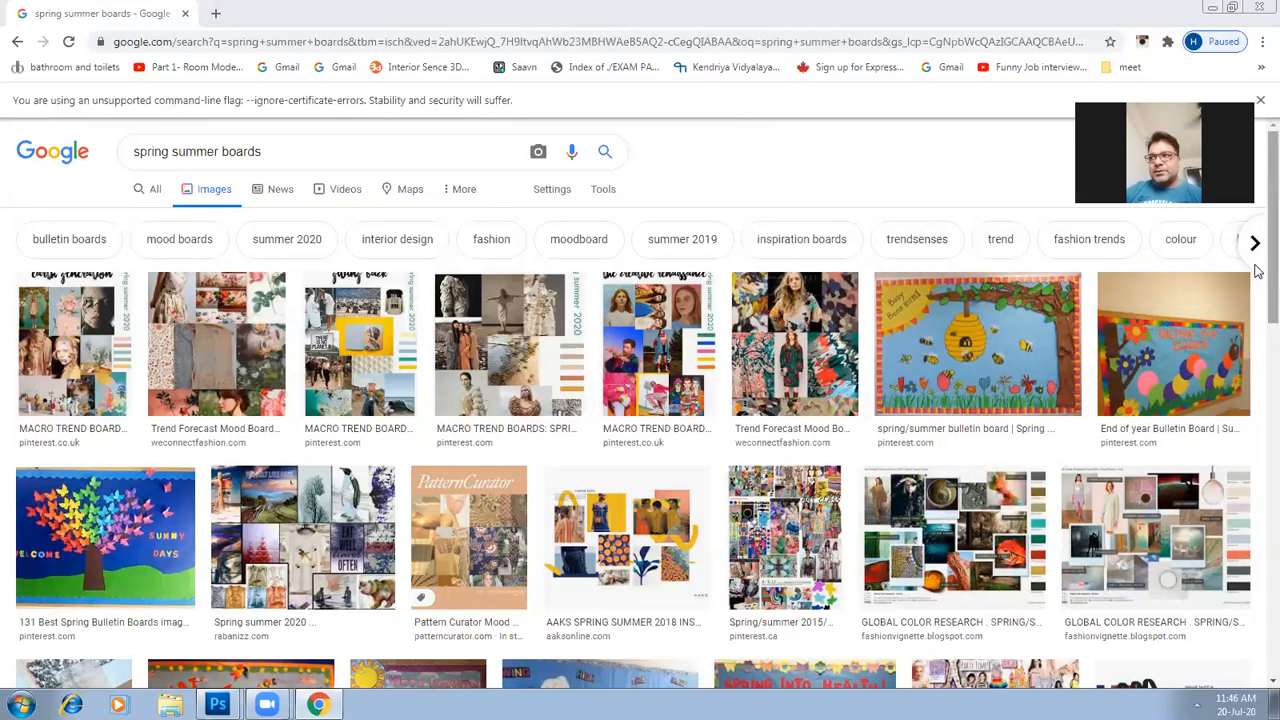
scroll(1258, 320, "down", 2)
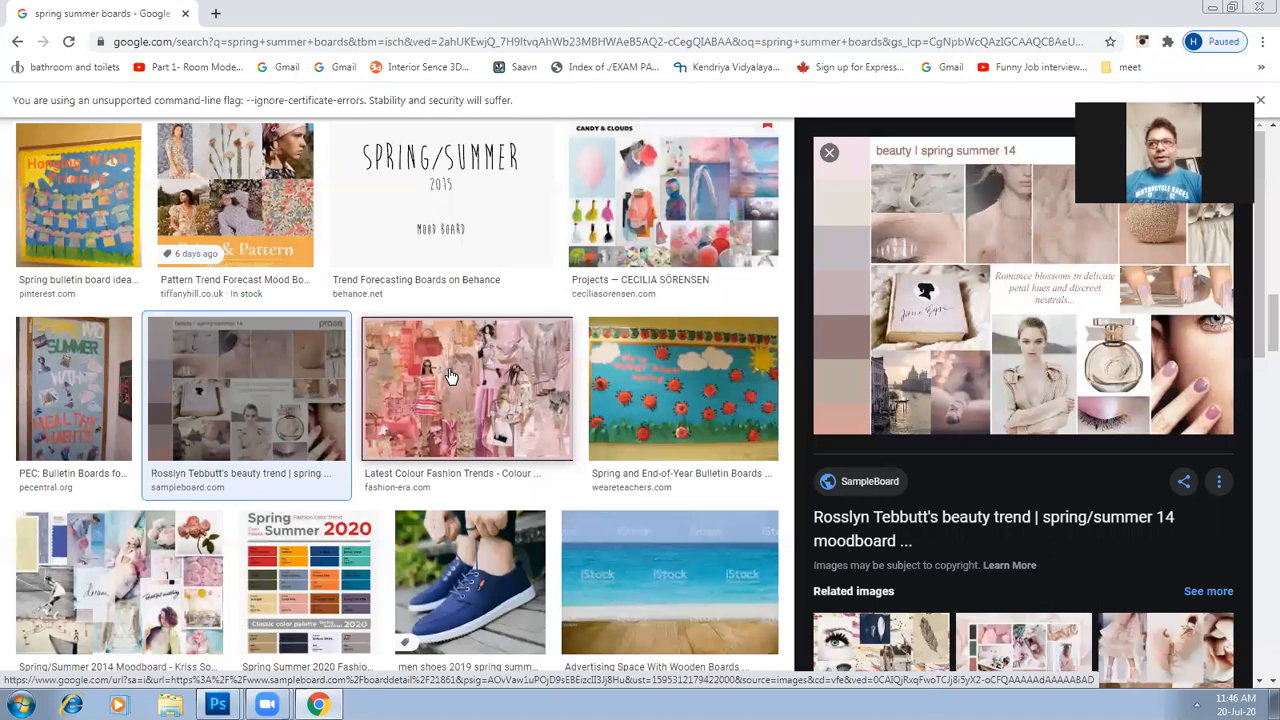
left_click(500, 376)
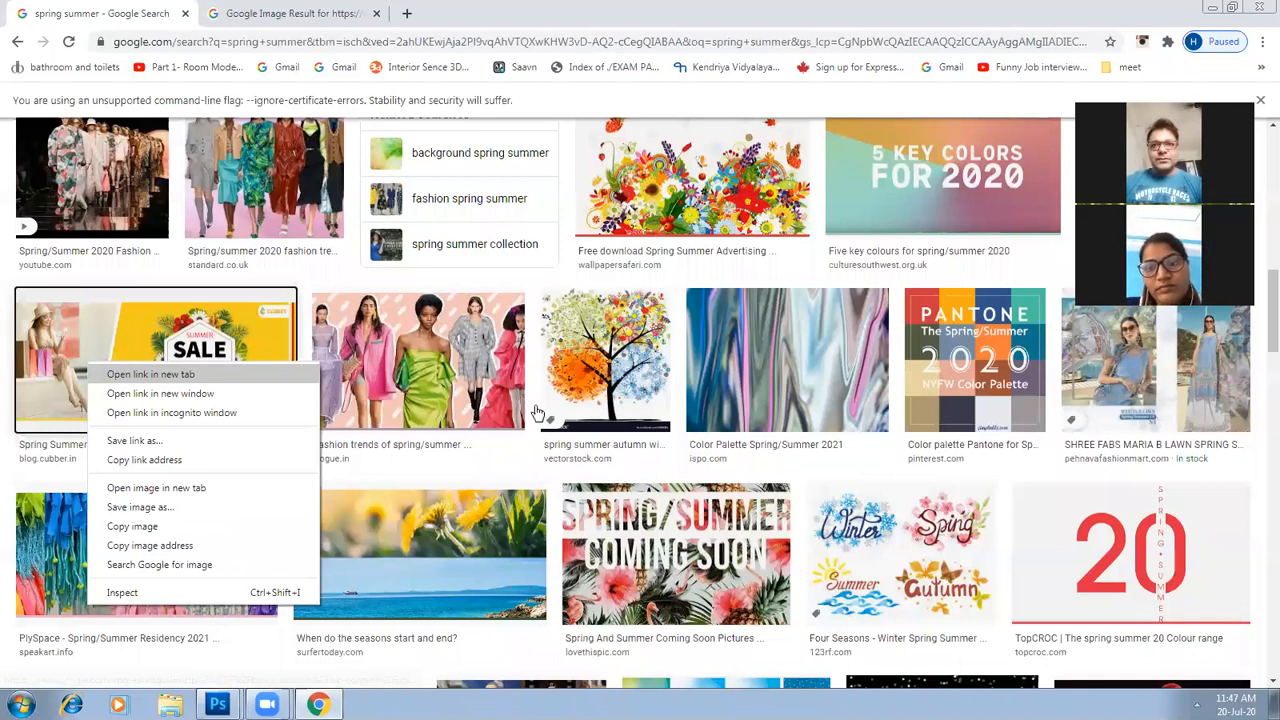
Open the yellow summer sale banner and the daisy with butterfly from the spring summer results in separate tabs
scroll(589, 489, "down", 10)
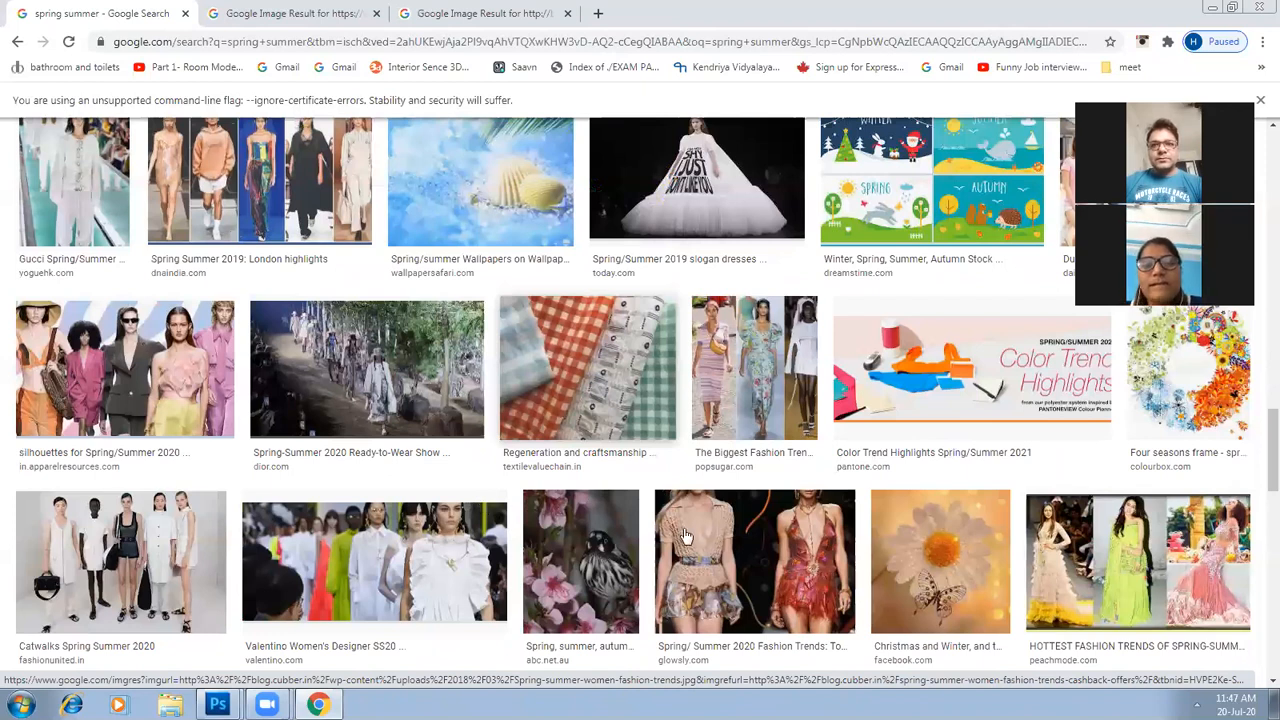
middle_click(648, 233)
scroll(648, 233, "down", 5)
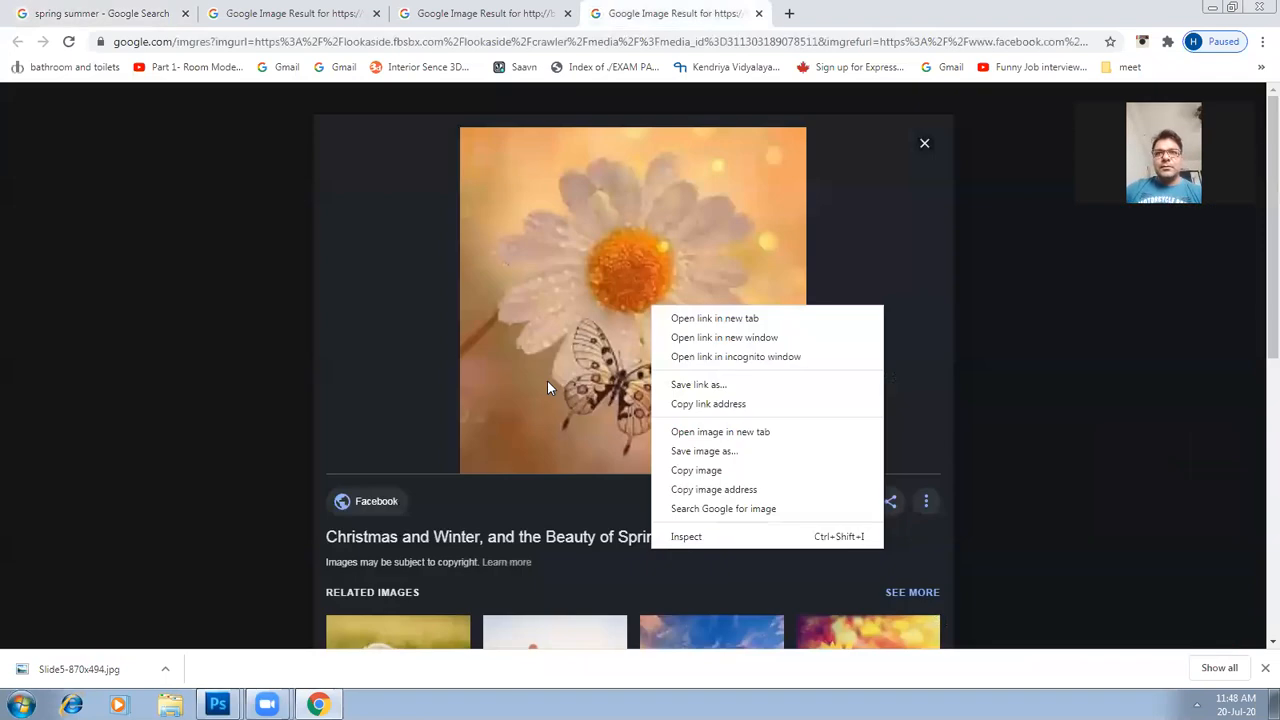
Look through the images related to the daisy picture and preview the sunflower among spring summer flowers
right_click(547, 381)
left_click(600, 526)
scroll(729, 429, "down", 3)
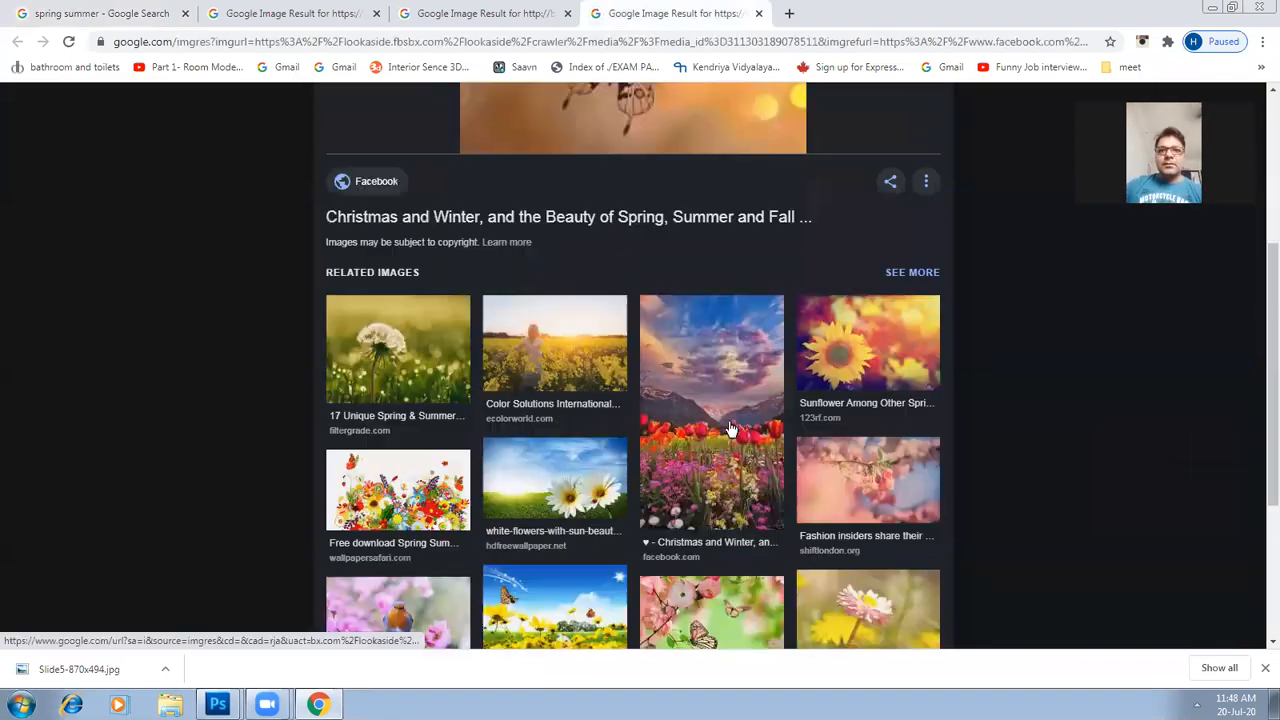
left_click(877, 358)
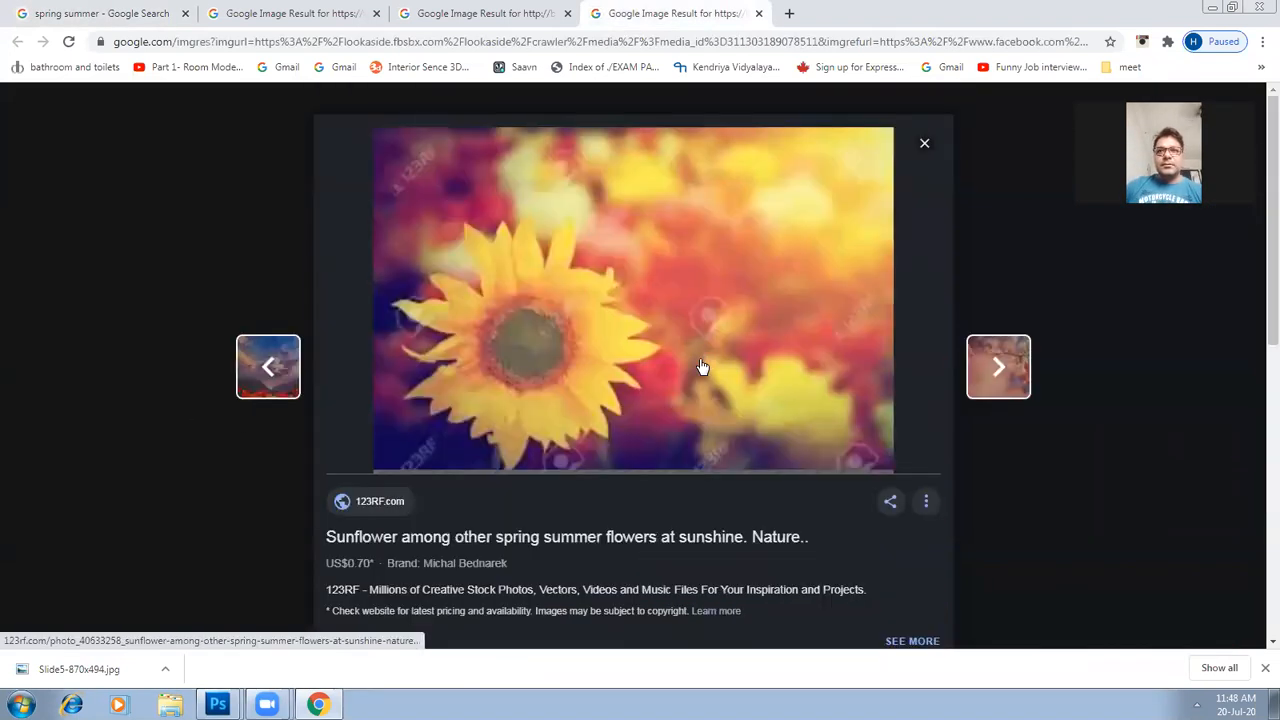
Save the 123RF landscape picture of red flowers from the related images and close that tab
left_click(939, 141)
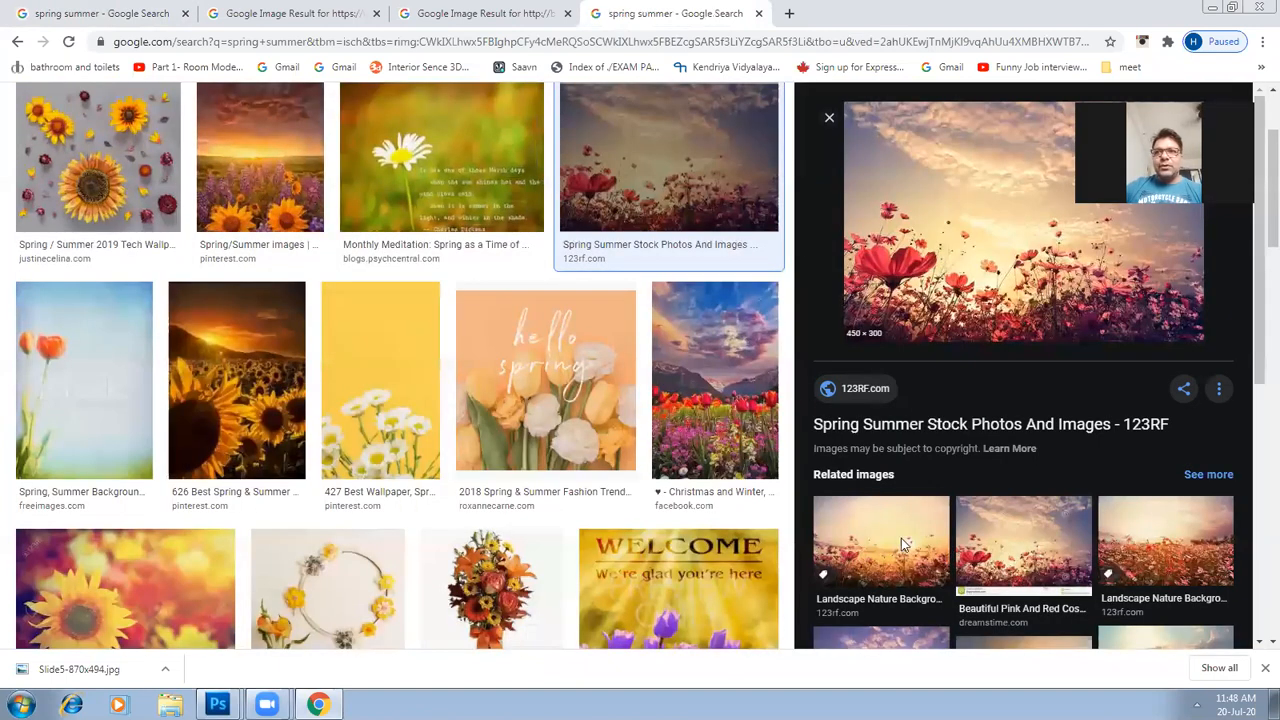
scroll(490, 490, "down", 2)
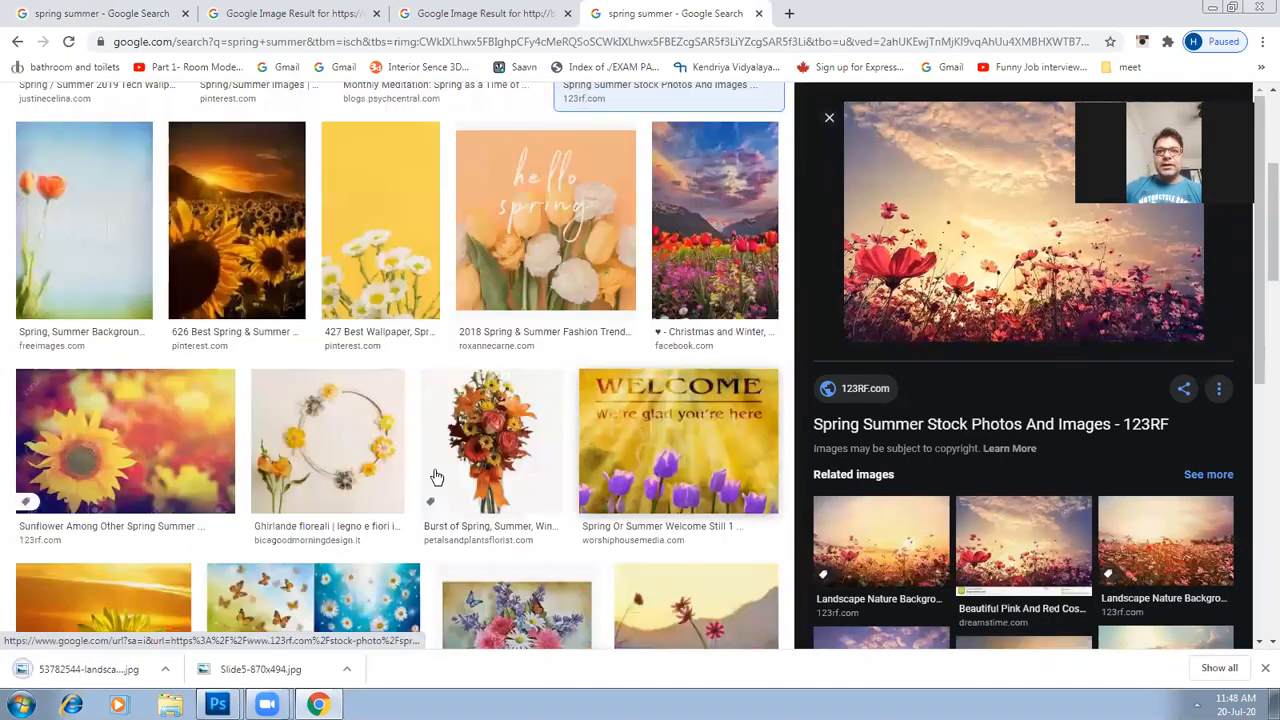
left_click(759, 14)
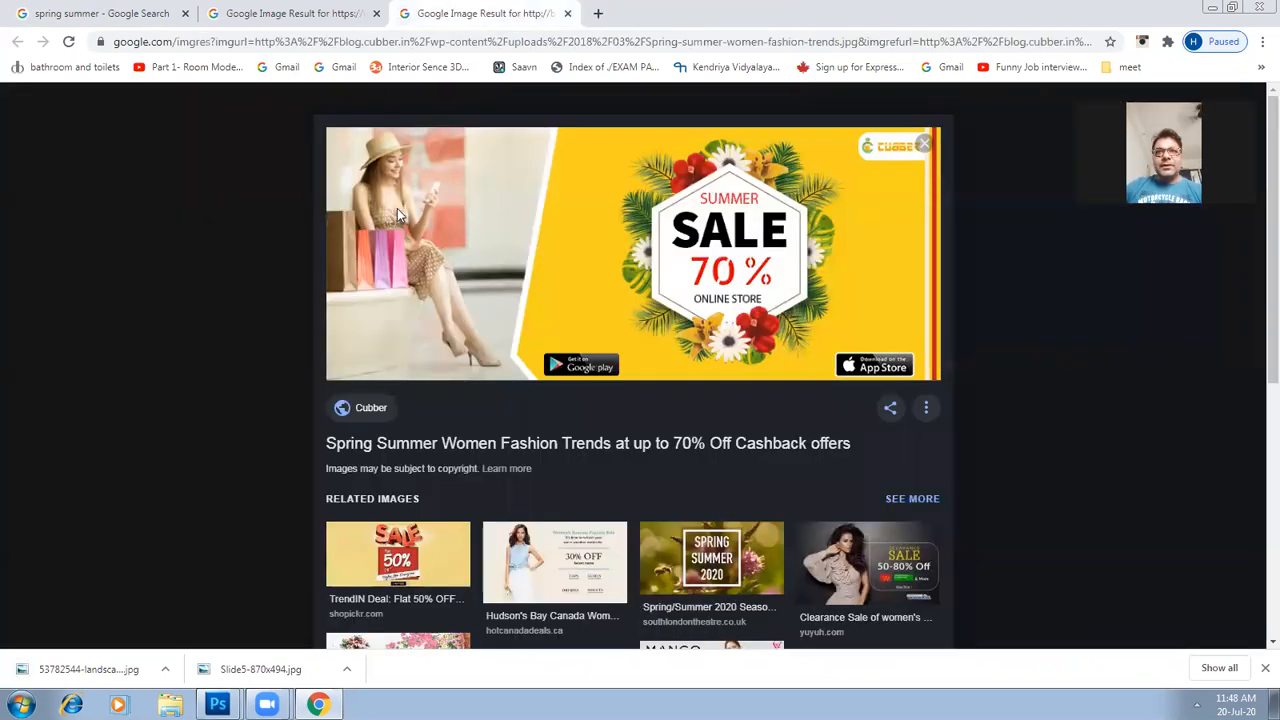
Save the yellow Summer Sale 70% banner image from the Cubber result and close its tab
right_click(427, 373)
left_click(431, 356)
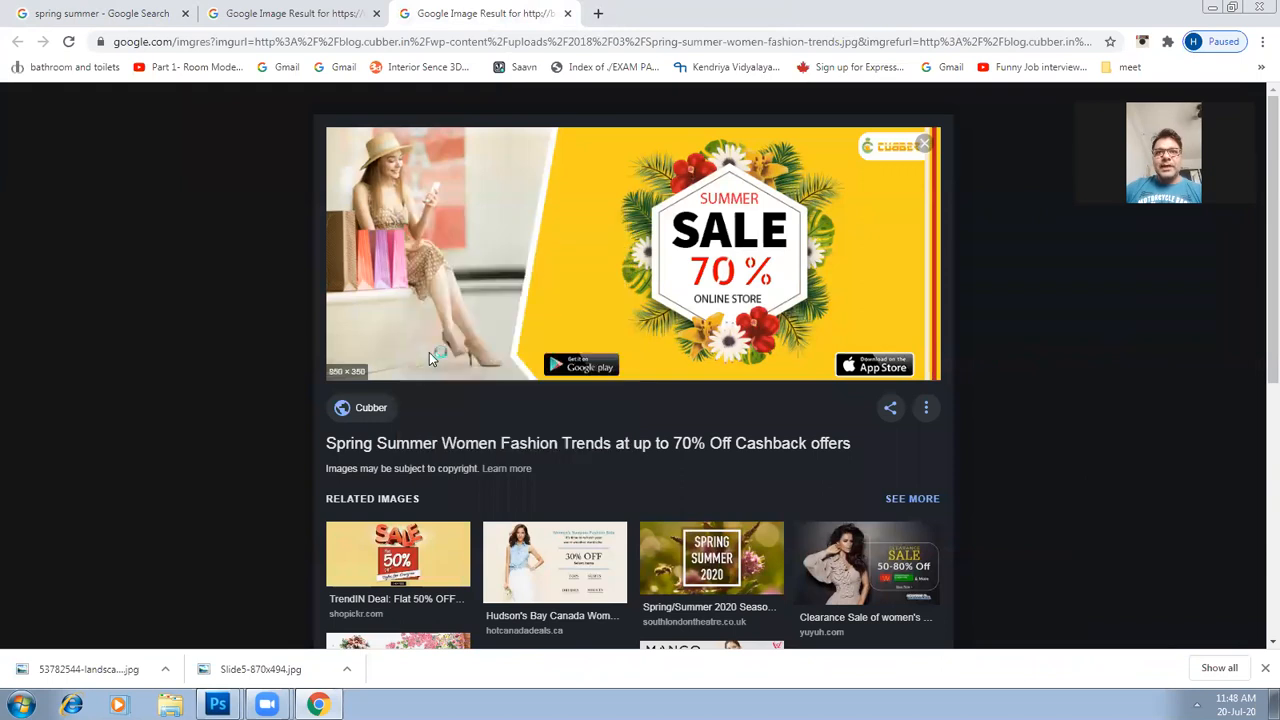
left_click(955, 568)
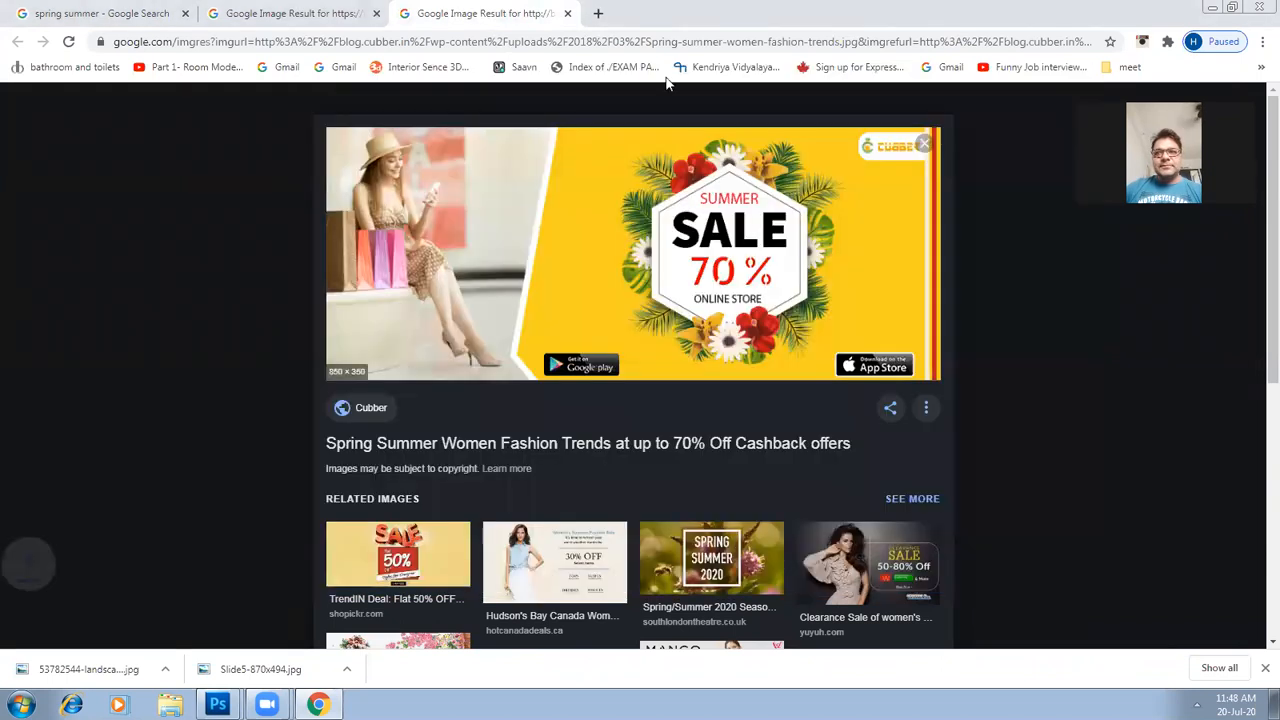
left_click(567, 13)
Save the pink blossom image from the Shift London result and browse its related images
scroll(565, 376, "down", 3)
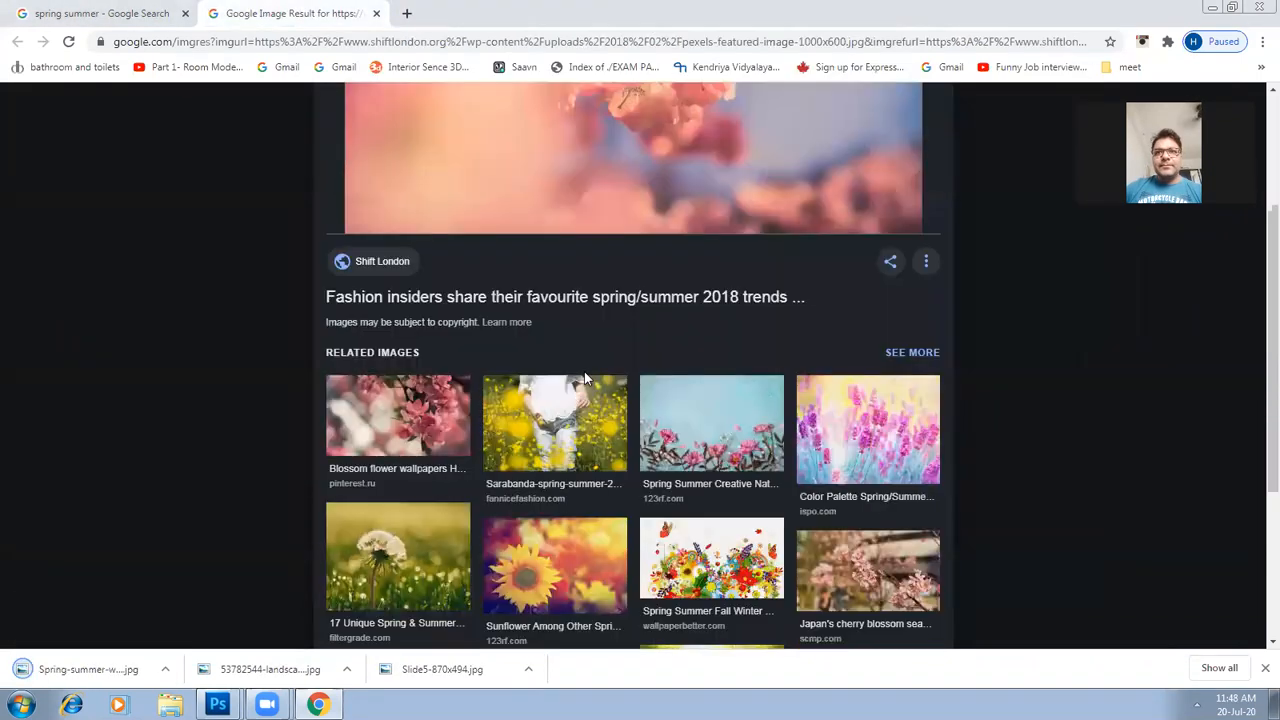
scroll(674, 266, "up", 3)
right_click(675, 263)
left_click(703, 406)
left_click(950, 570)
scroll(603, 463, "down", 4)
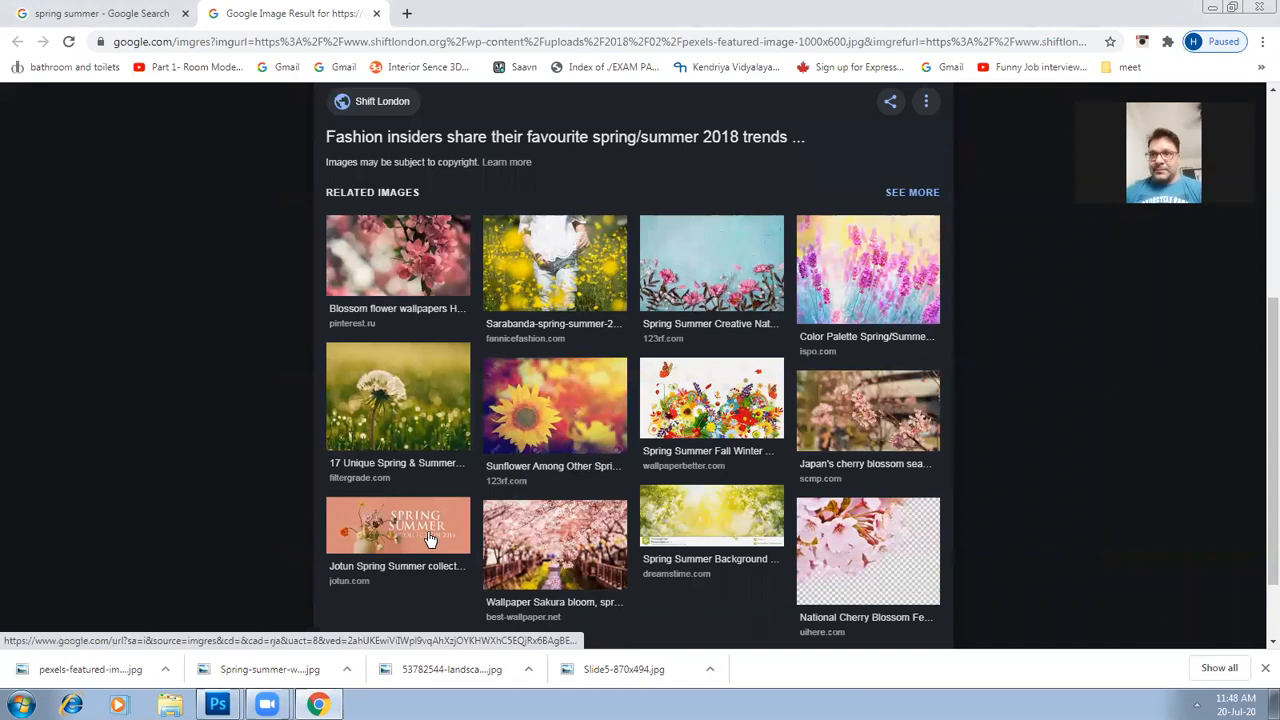
Return to the spring summer image results and save the VOGUE India picture of Péro at Amazon India Fashion Week
scroll(503, 479, "down", 1)
scroll(503, 479, "down", 1)
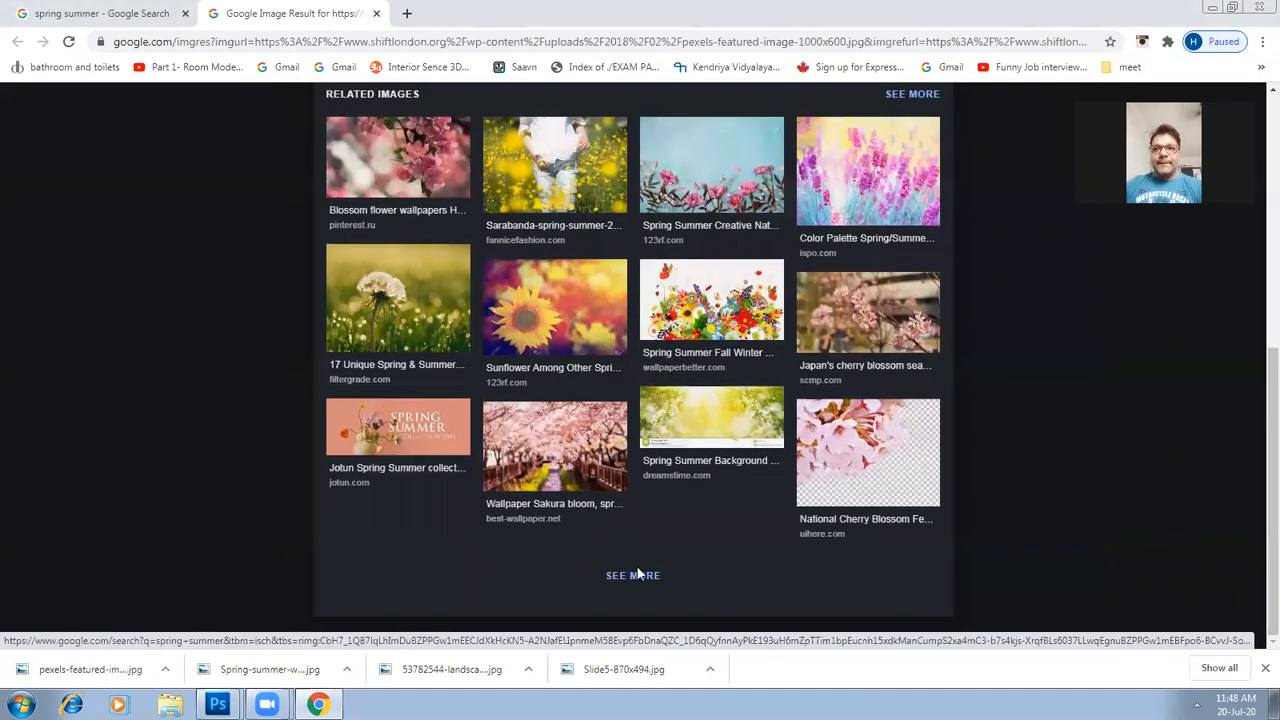
left_click(630, 556)
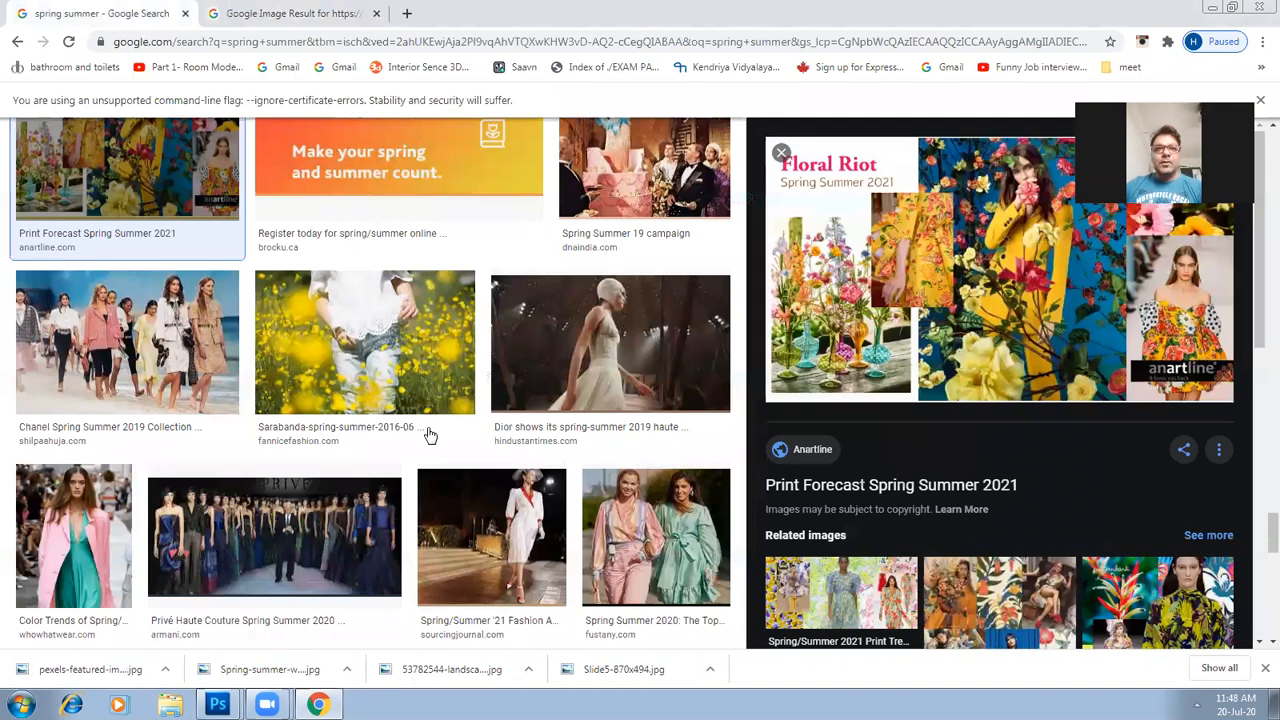
scroll(429, 434, "down", 4)
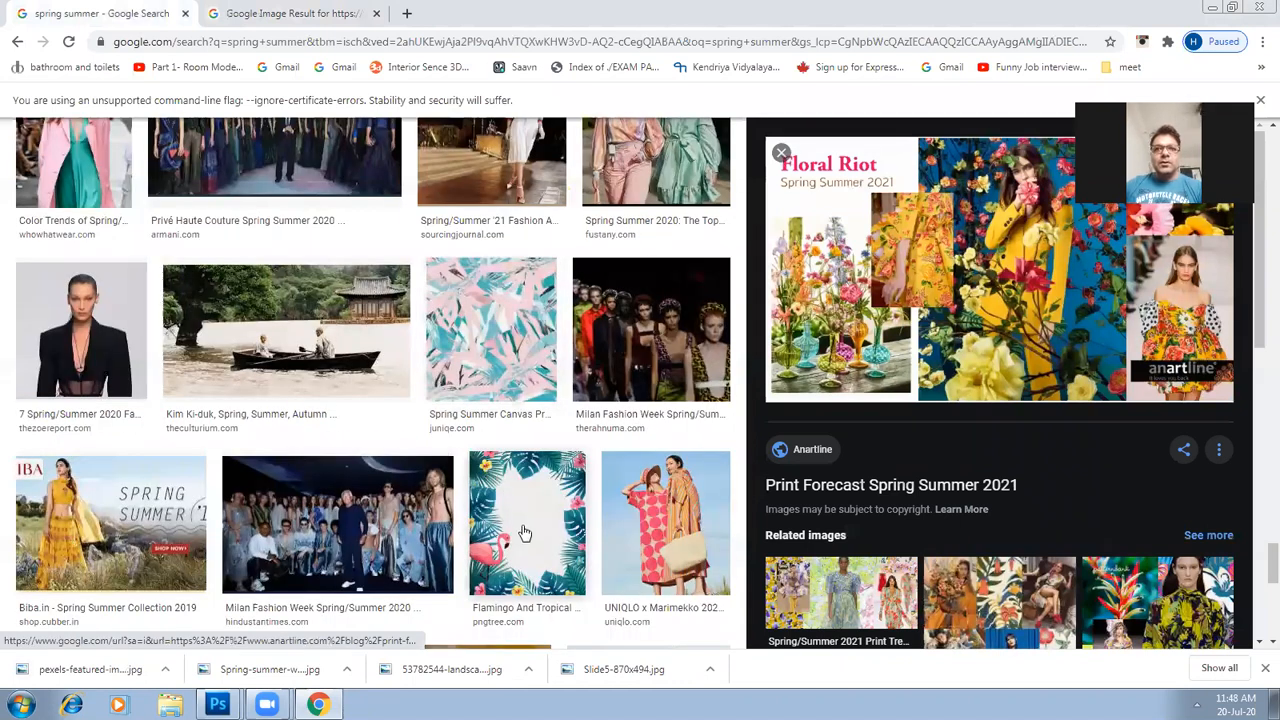
scroll(524, 533, "down", 5)
scroll(616, 486, "down", 2)
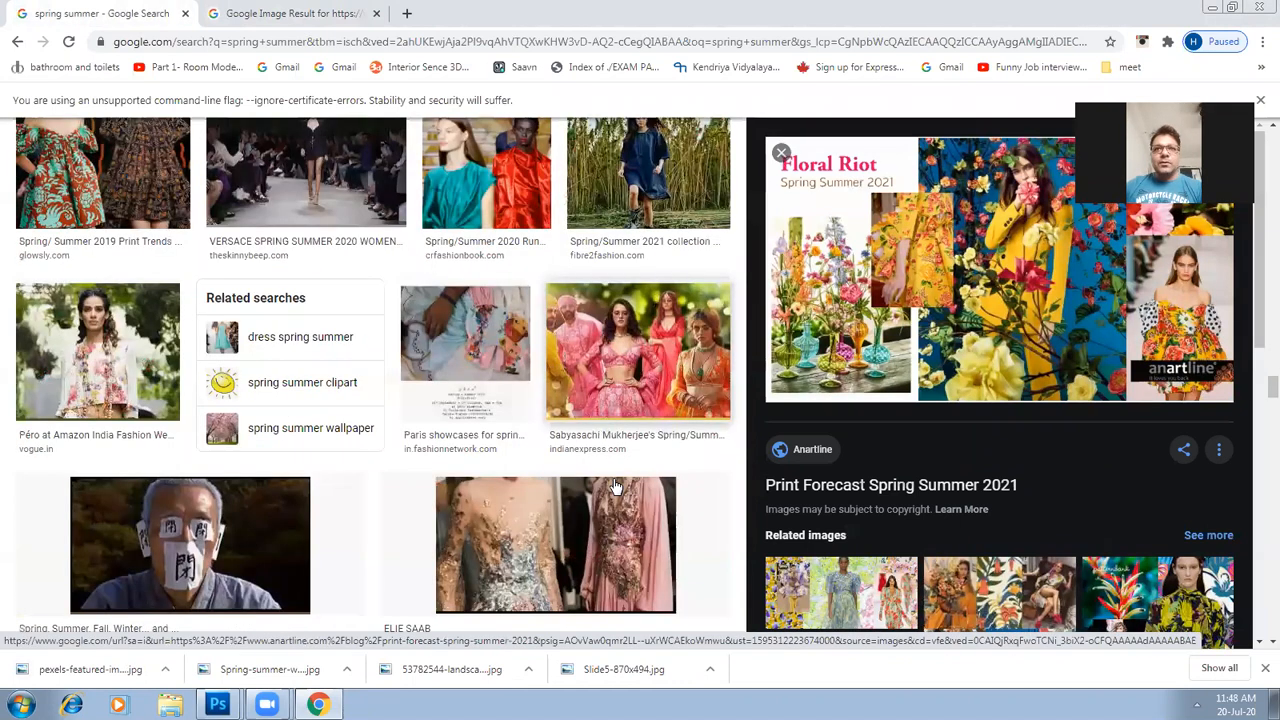
left_click(104, 343)
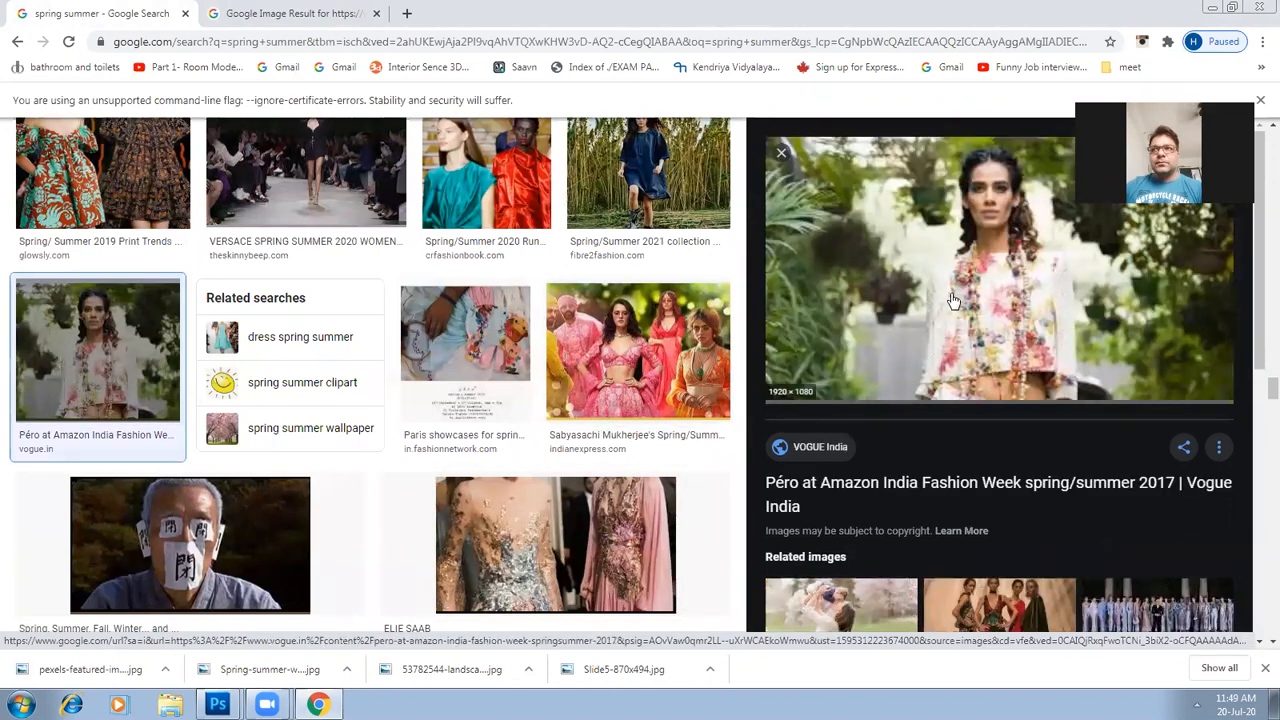
scroll(953, 300, "down", 1)
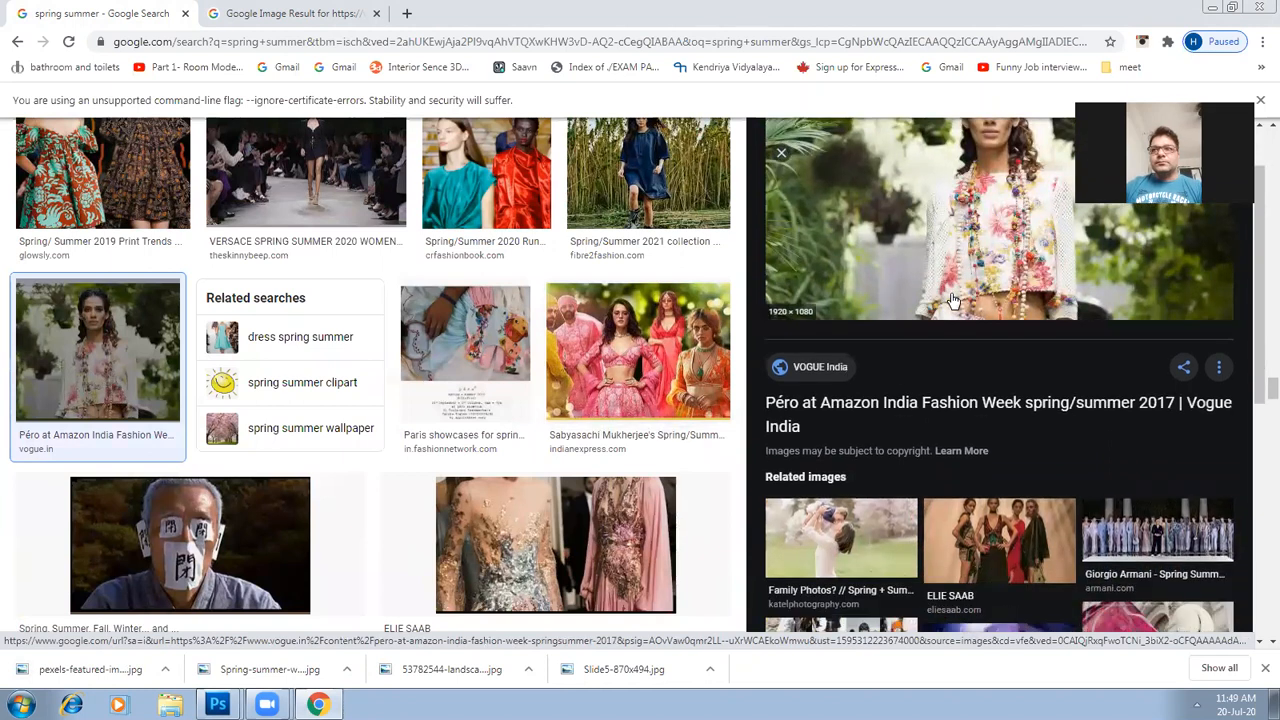
right_click(946, 222)
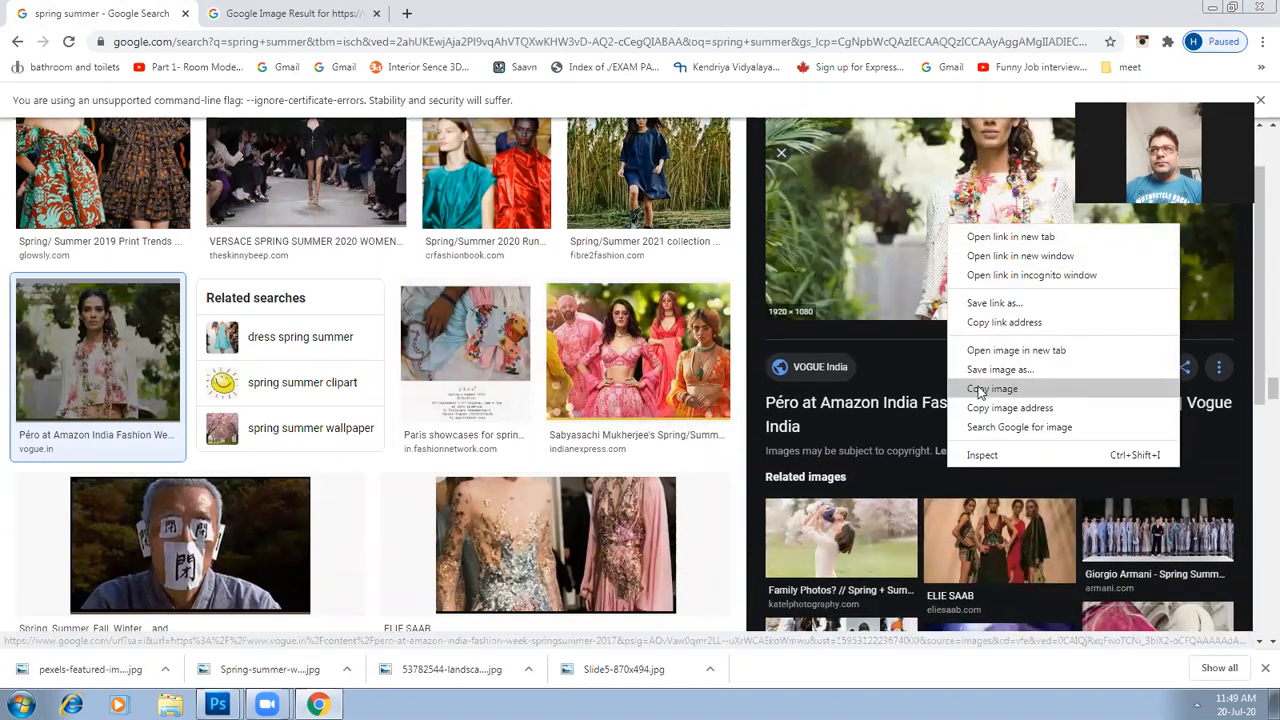
left_click(983, 375)
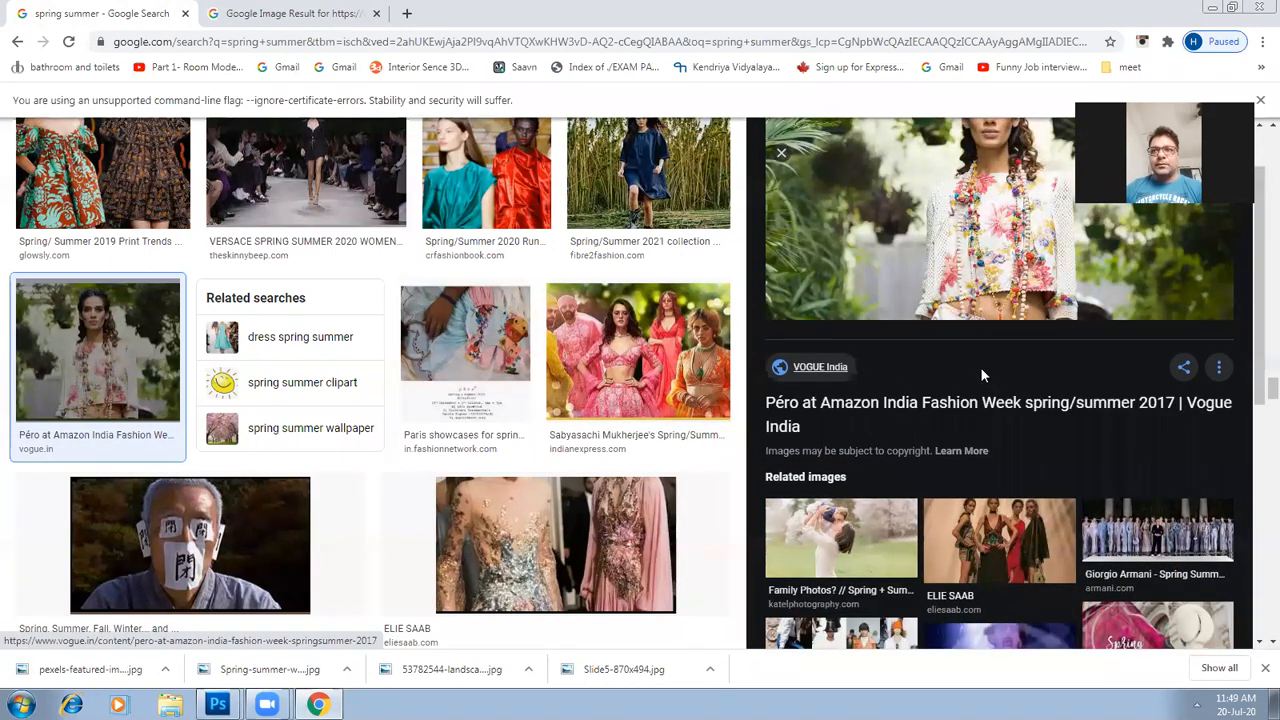
Look through further spring summer image results for suitable fashion, flower and colour palette references
scroll(535, 470, "down", 5)
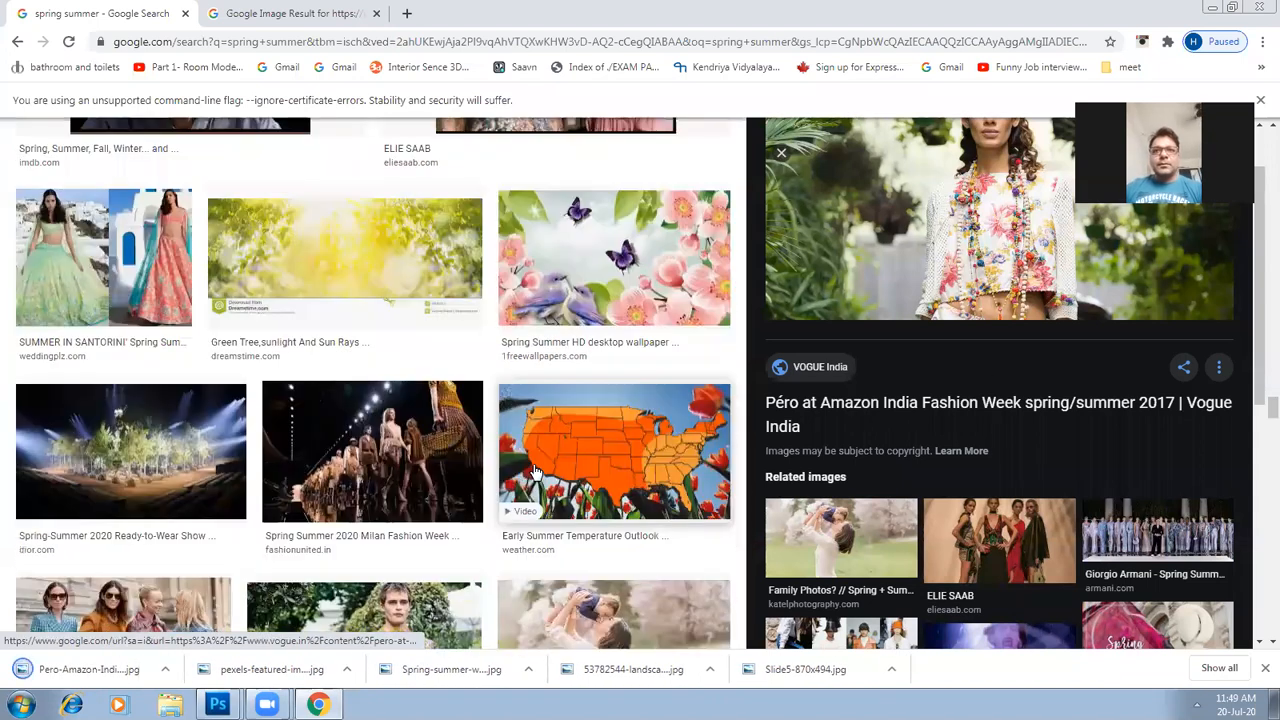
scroll(535, 470, "down", 2)
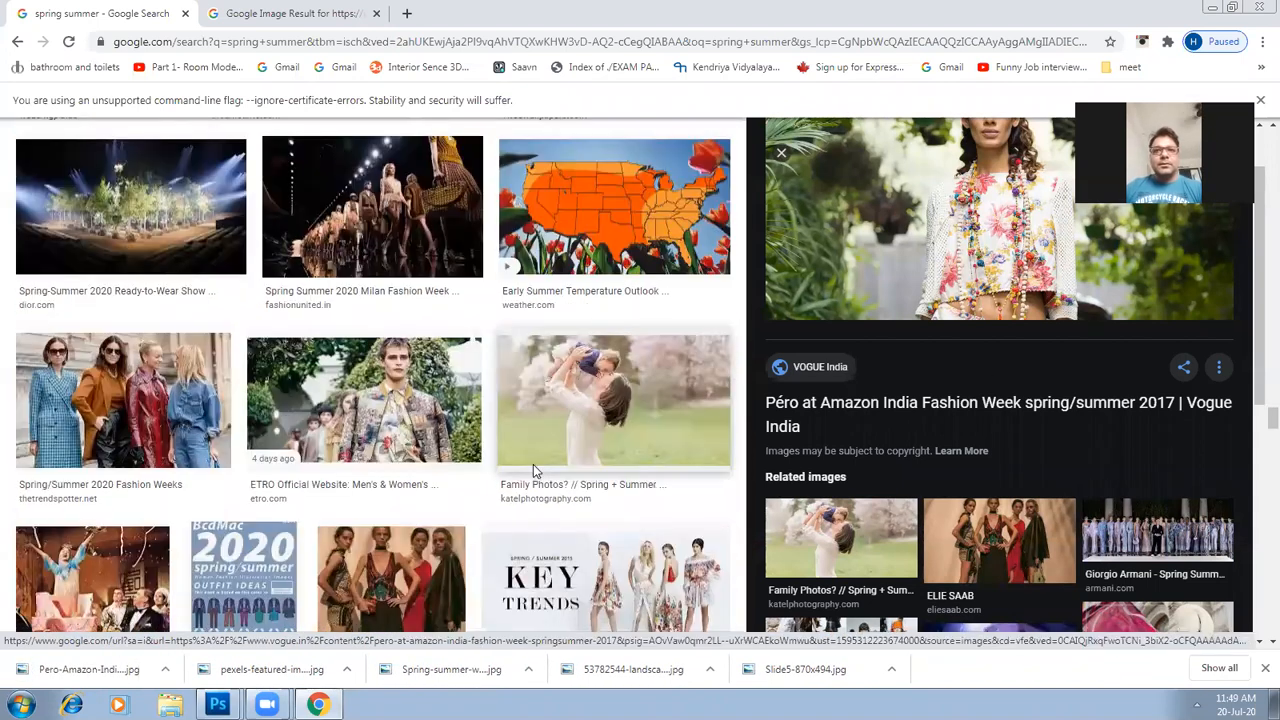
scroll(533, 464, "down", 2)
scroll(265, 491, "down", 6)
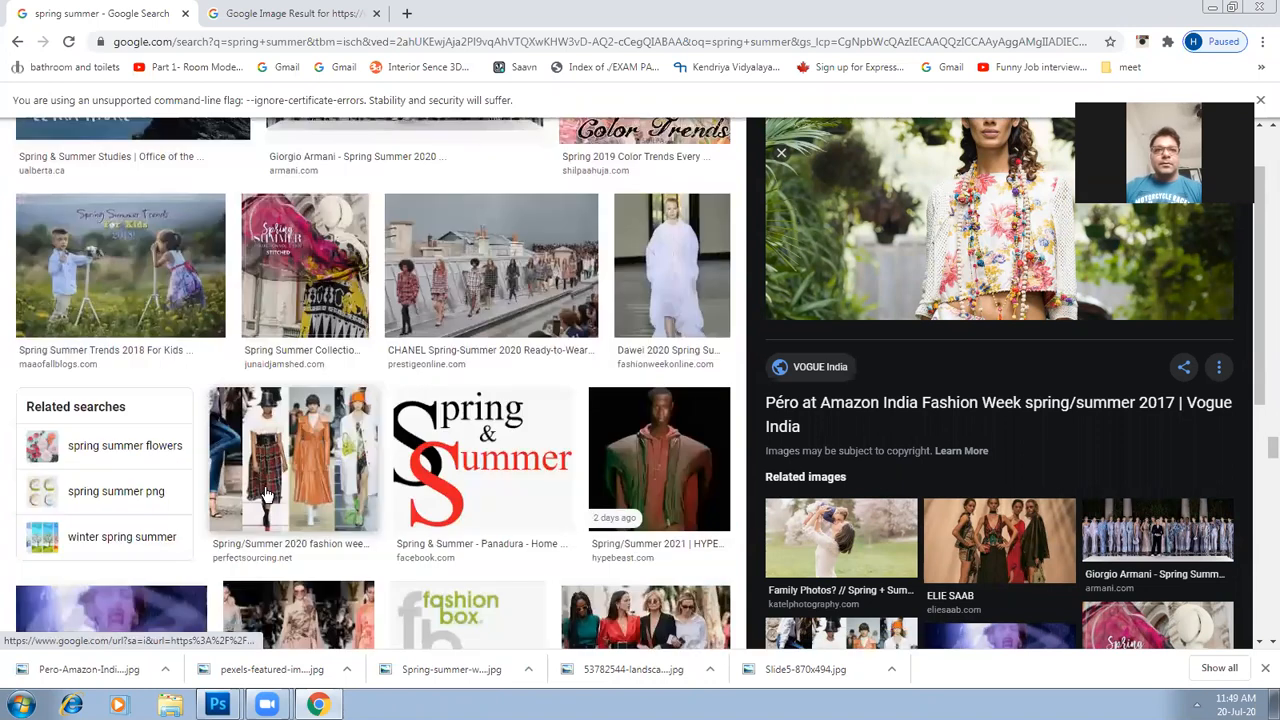
scroll(265, 491, "down", 5)
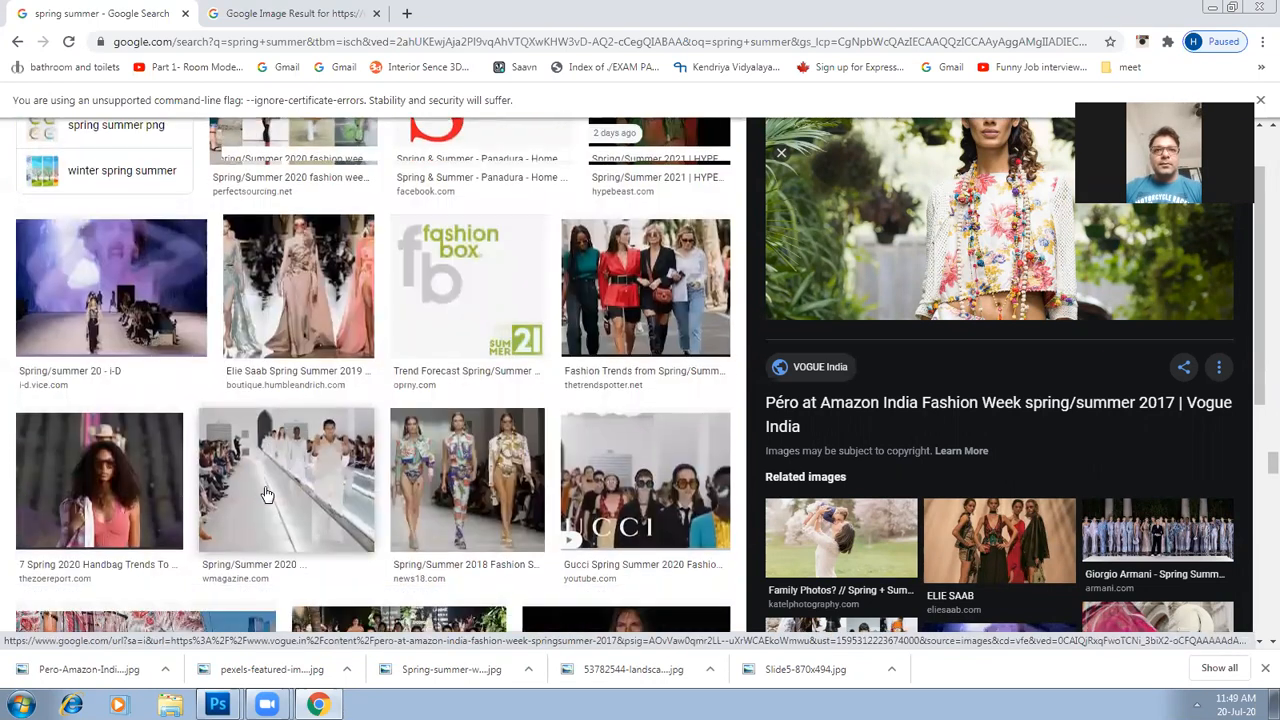
scroll(265, 491, "down", 2)
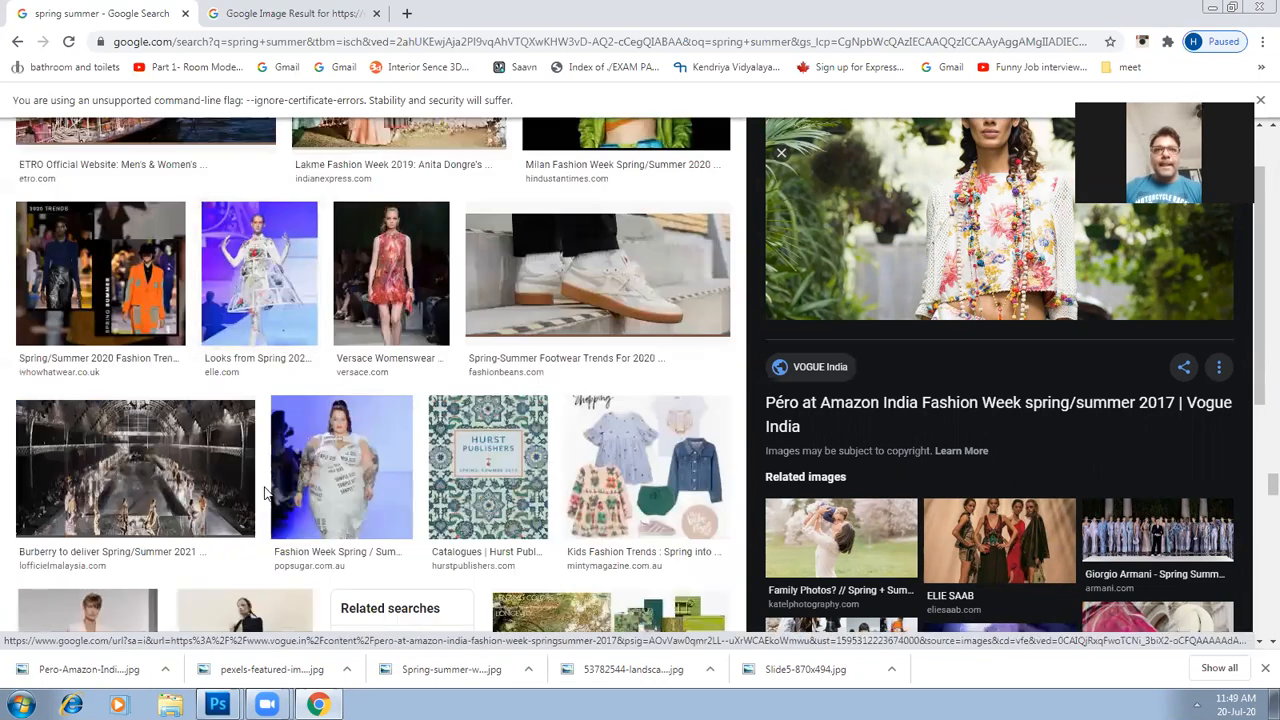
scroll(265, 491, "down", 2)
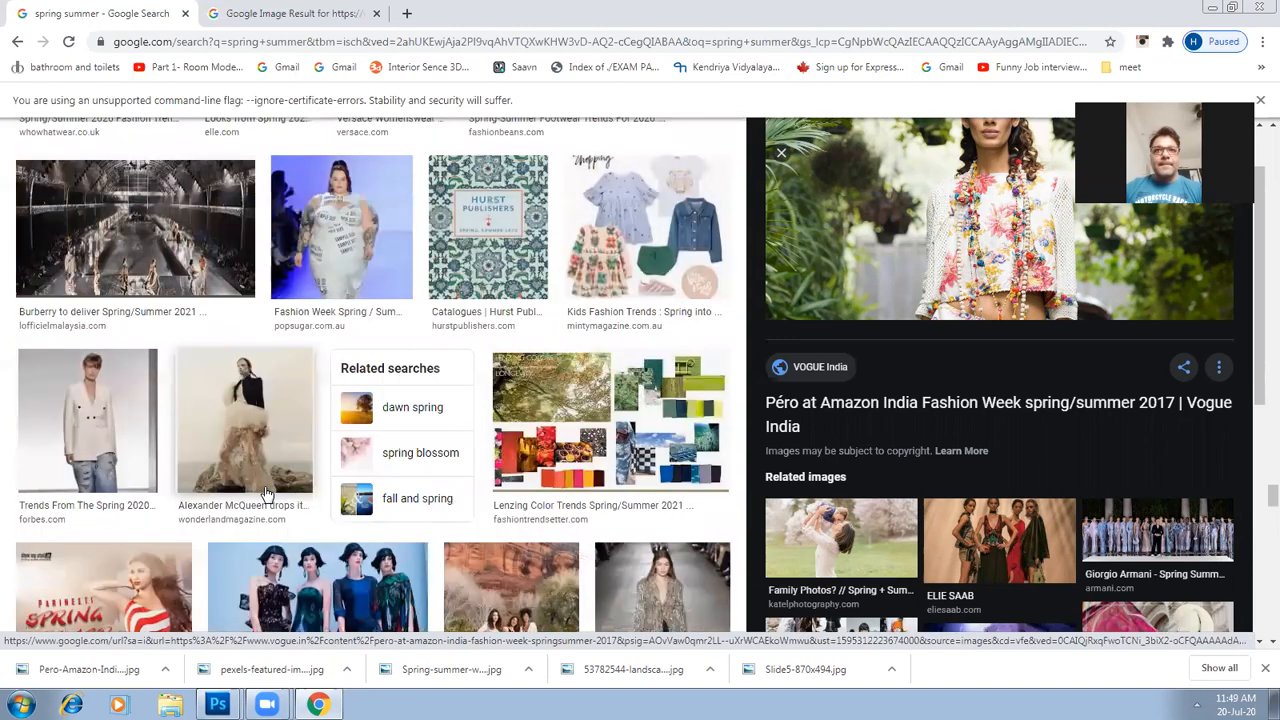
scroll(406, 520, "down", 2)
scroll(429, 504, "down", 2)
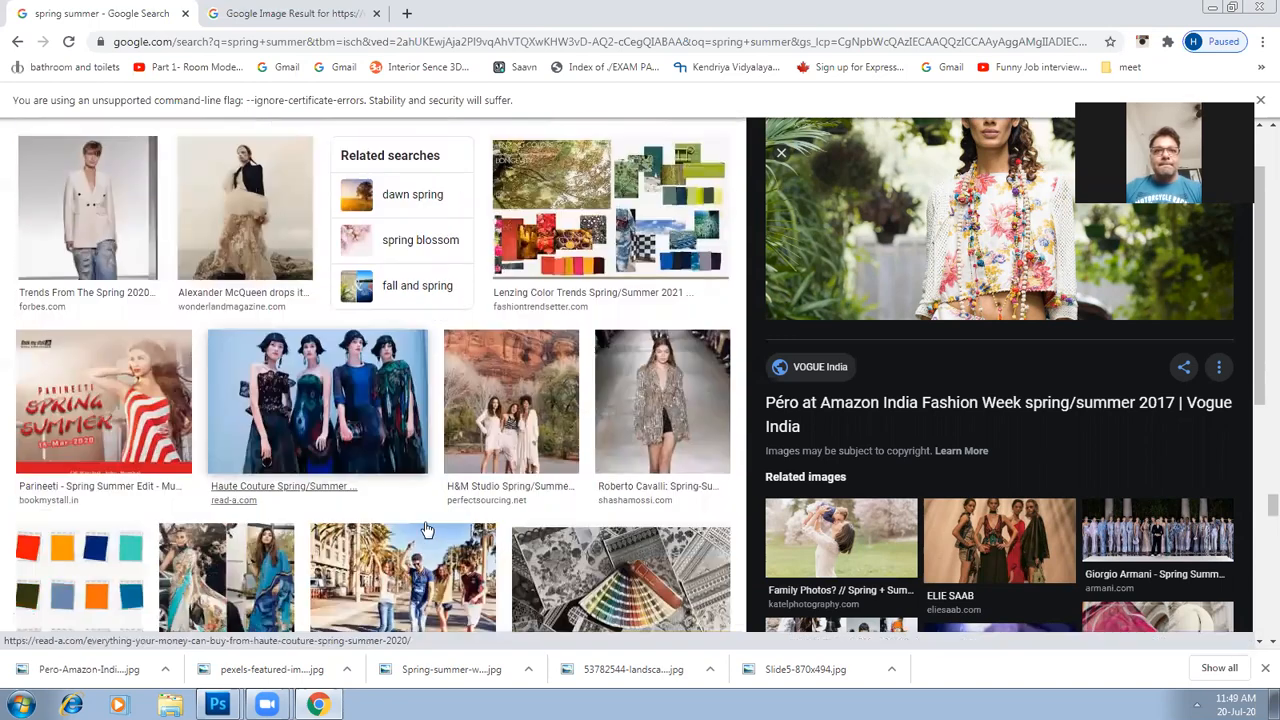
scroll(430, 525, "down", 3)
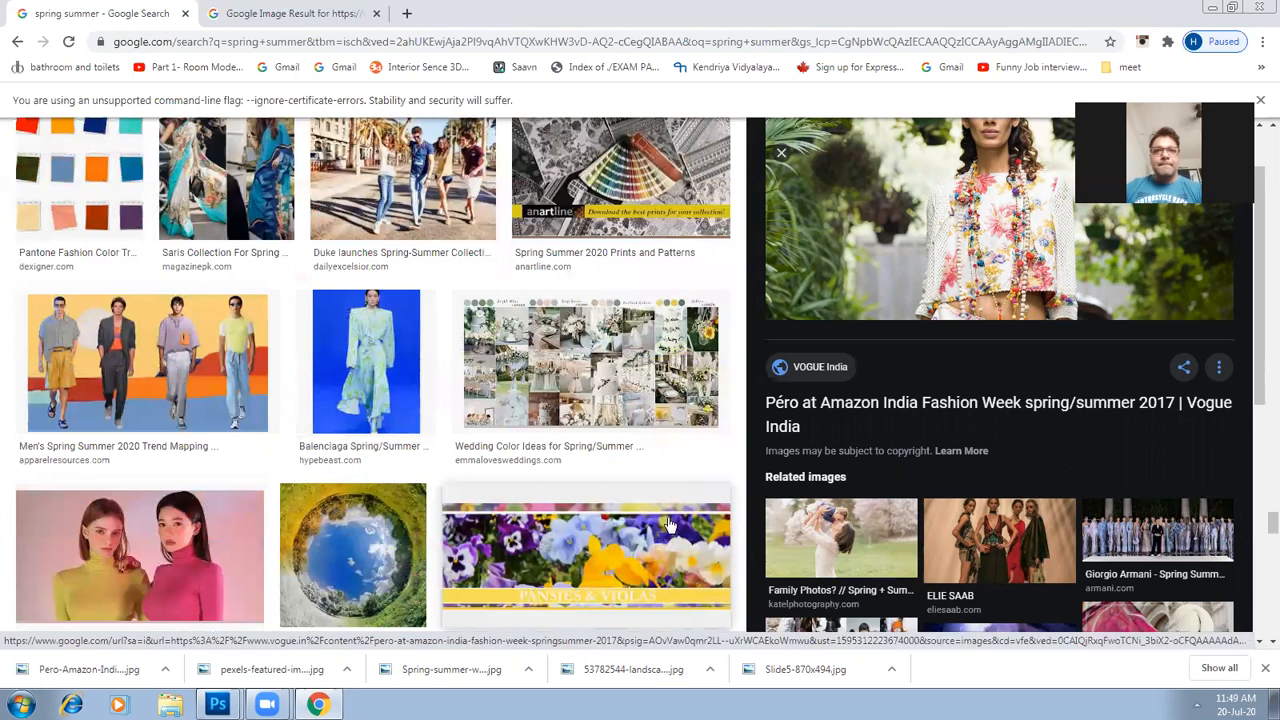
scroll(668, 528, "down", 4)
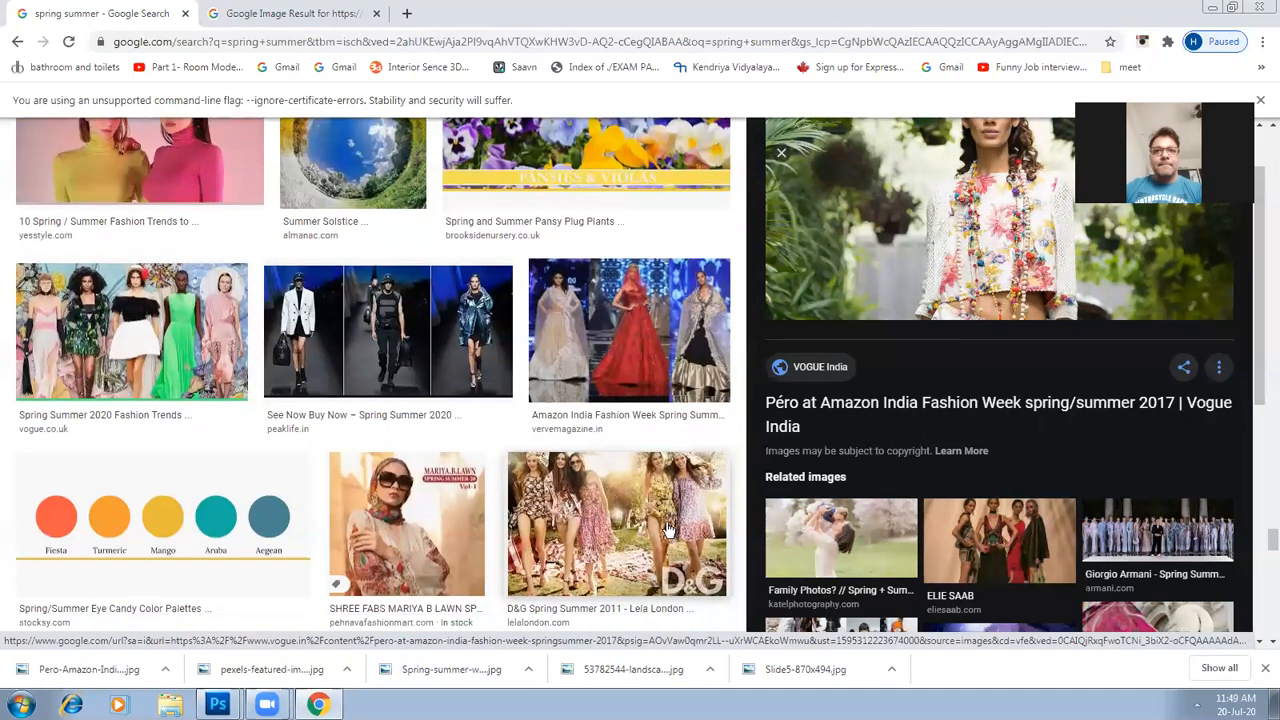
Save the D&G Spring Summer 2011 image from the Lela London result as DG-Spring-Summer-2011 in the spring folder
scroll(668, 528, "down", 3)
left_click(618, 210)
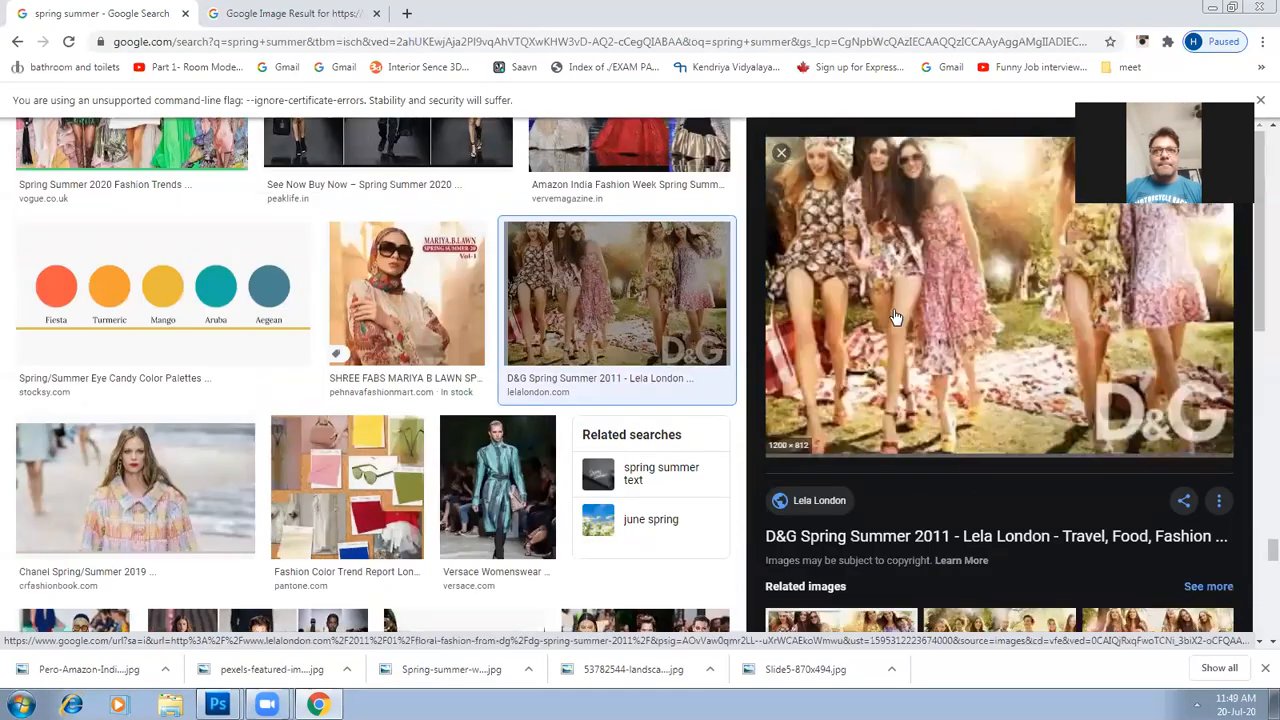
right_click(849, 226)
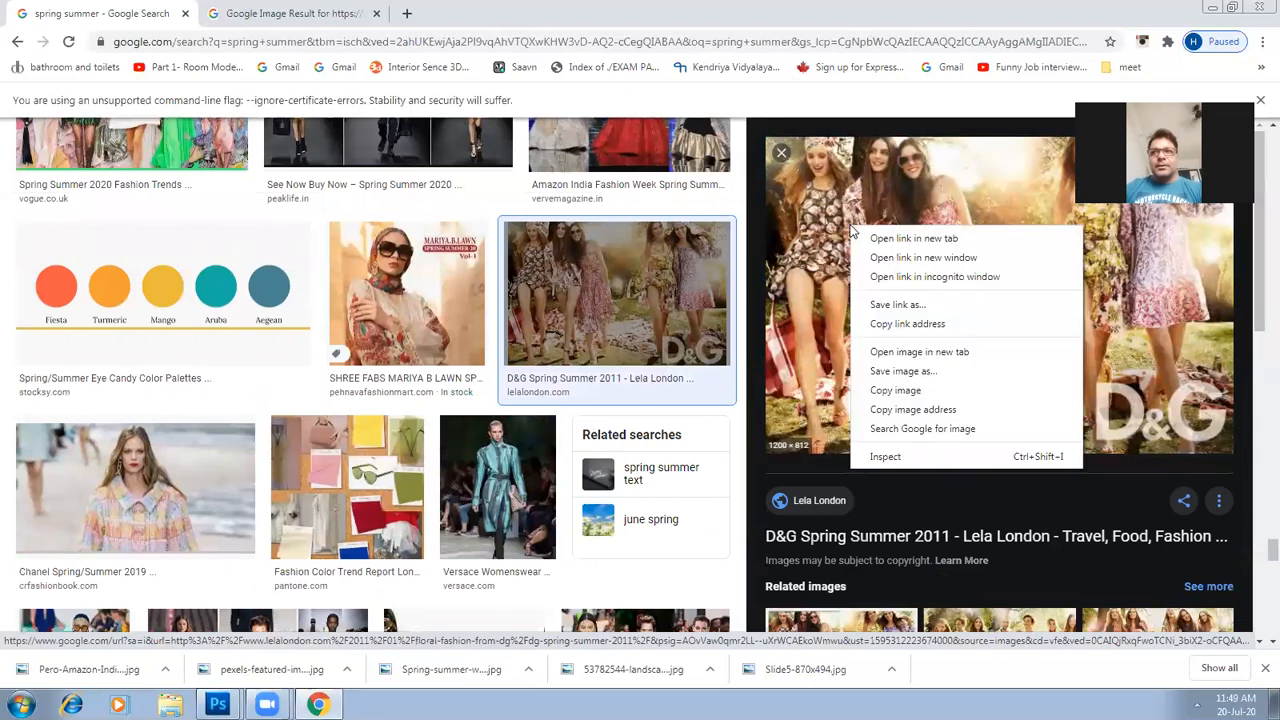
left_click(903, 371)
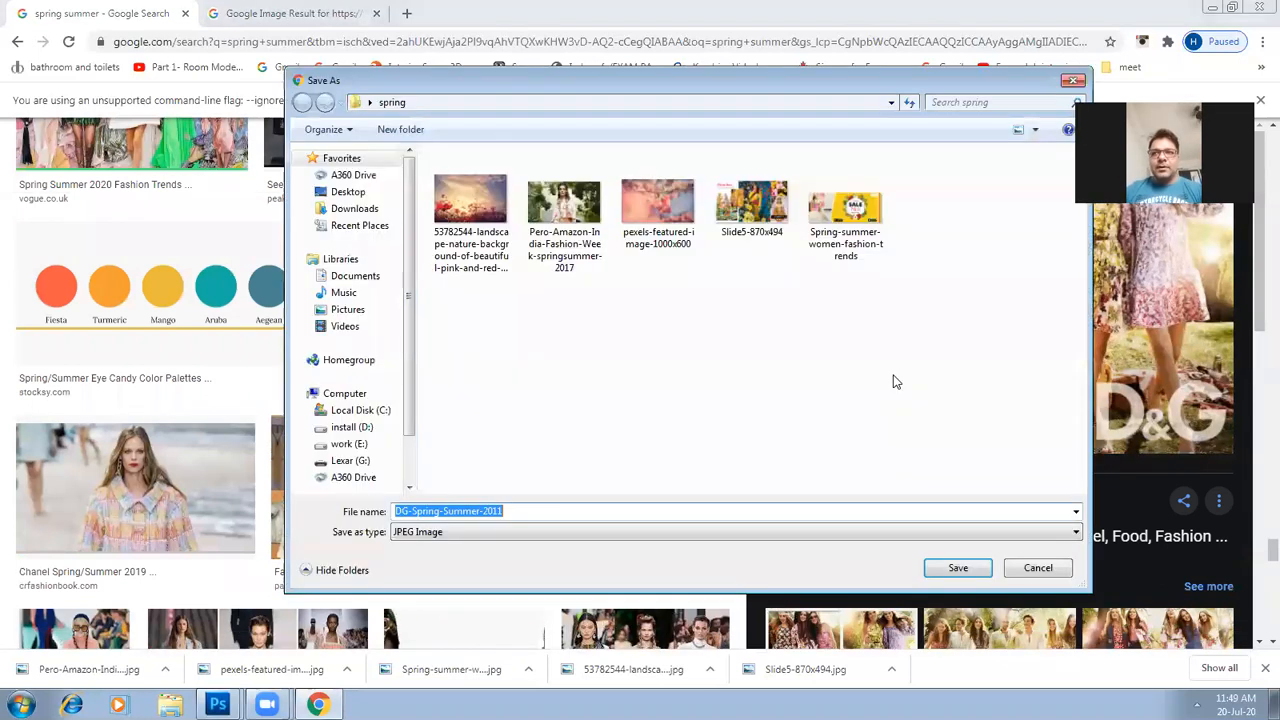
key("Return")
Save the eColorWorld picture of a girl walking through a yellow flower field at sunset
scroll(380, 534, "down", 4)
scroll(371, 491, "down", 2)
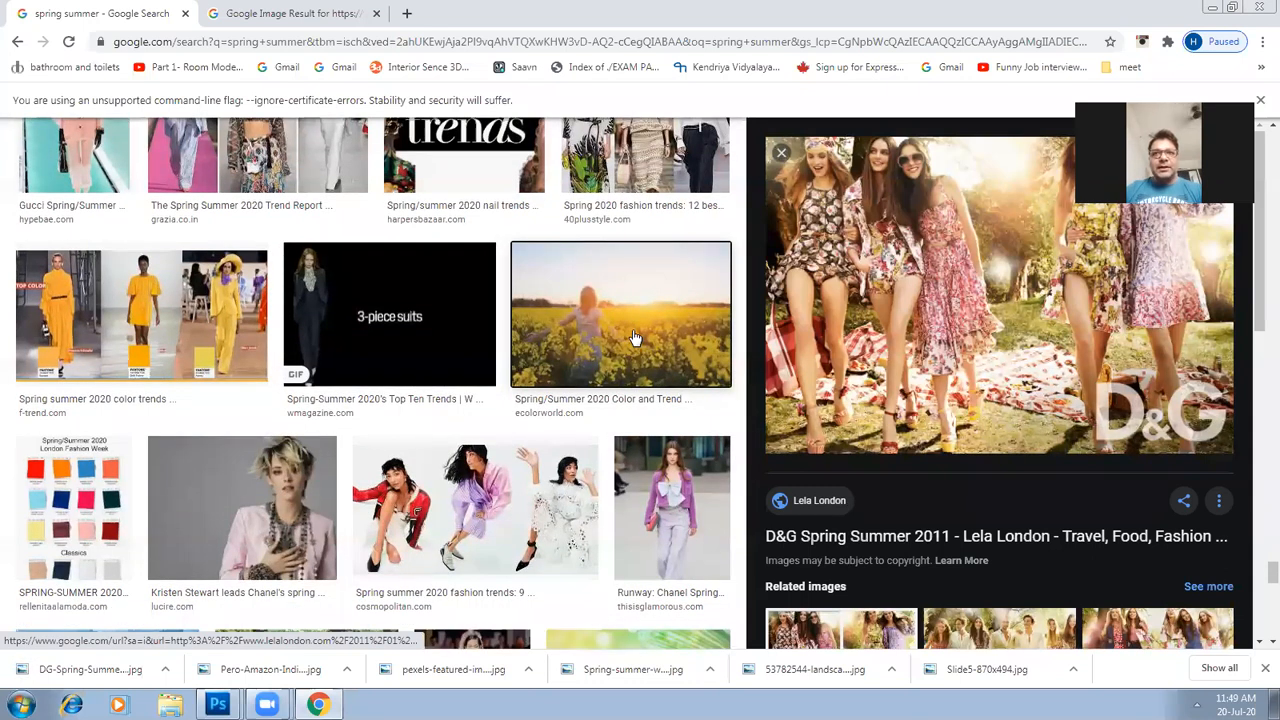
left_click(633, 338)
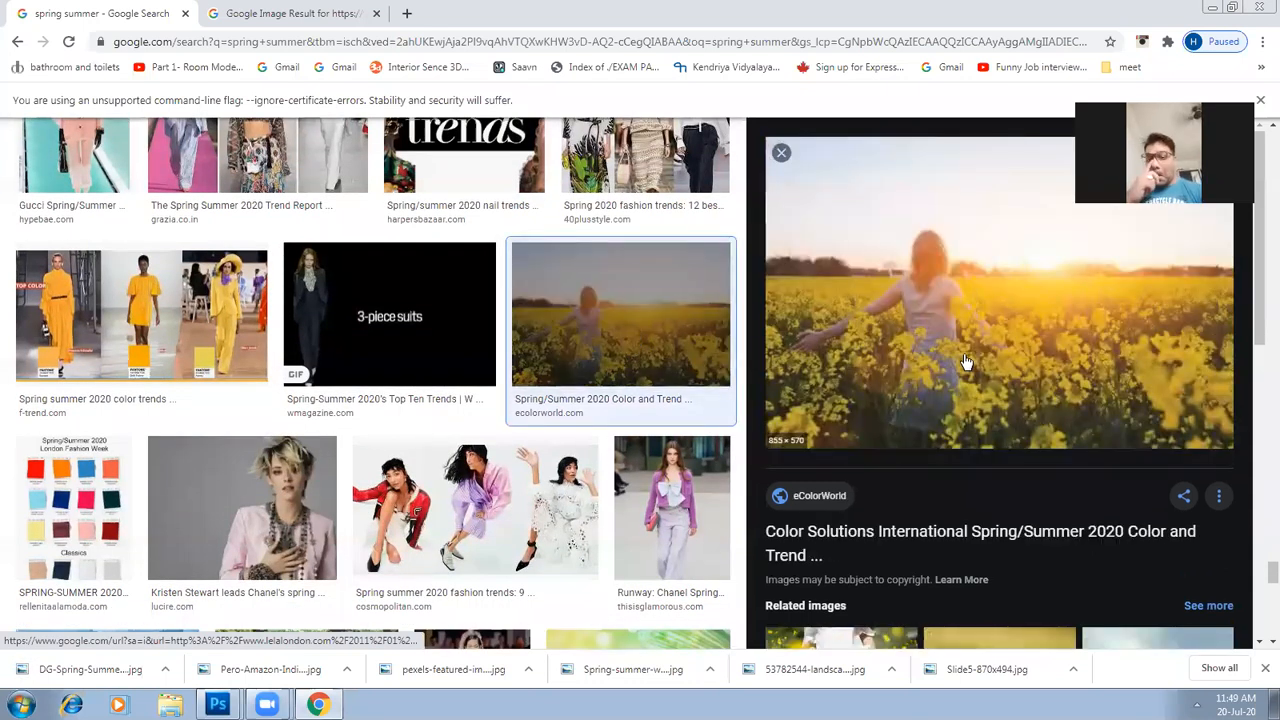
right_click(800, 297)
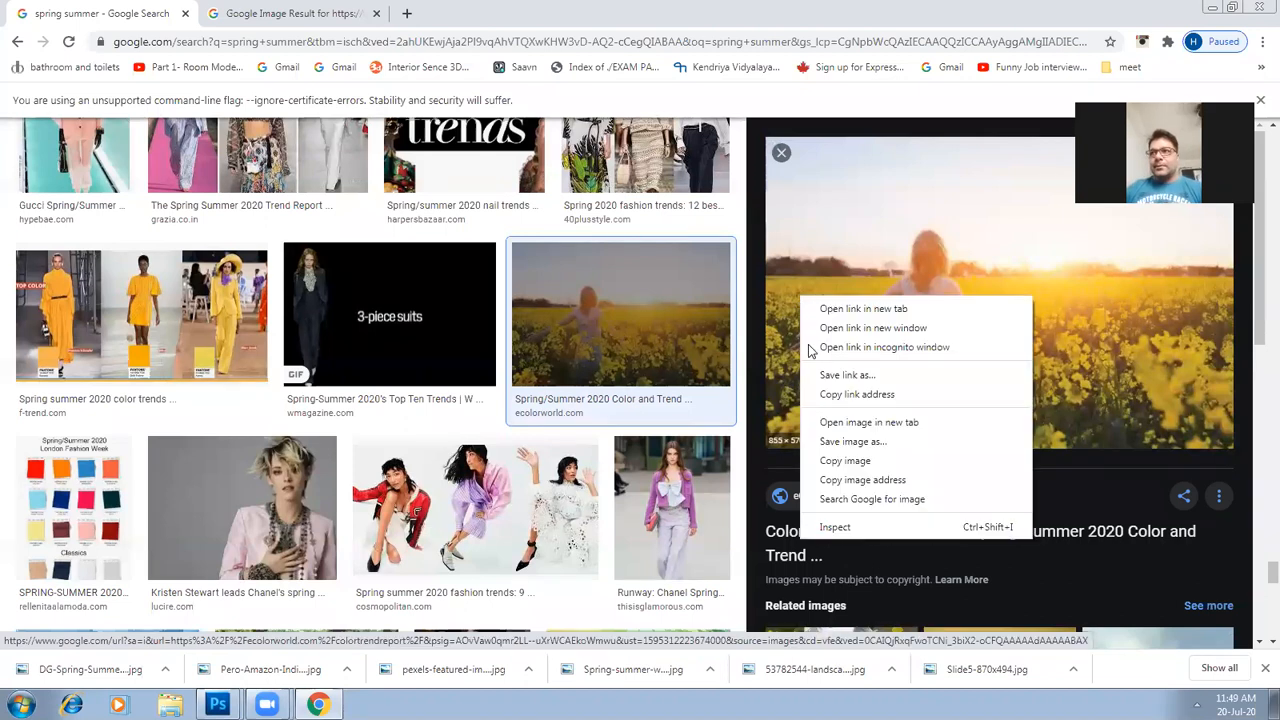
left_click(835, 442)
key("Return")
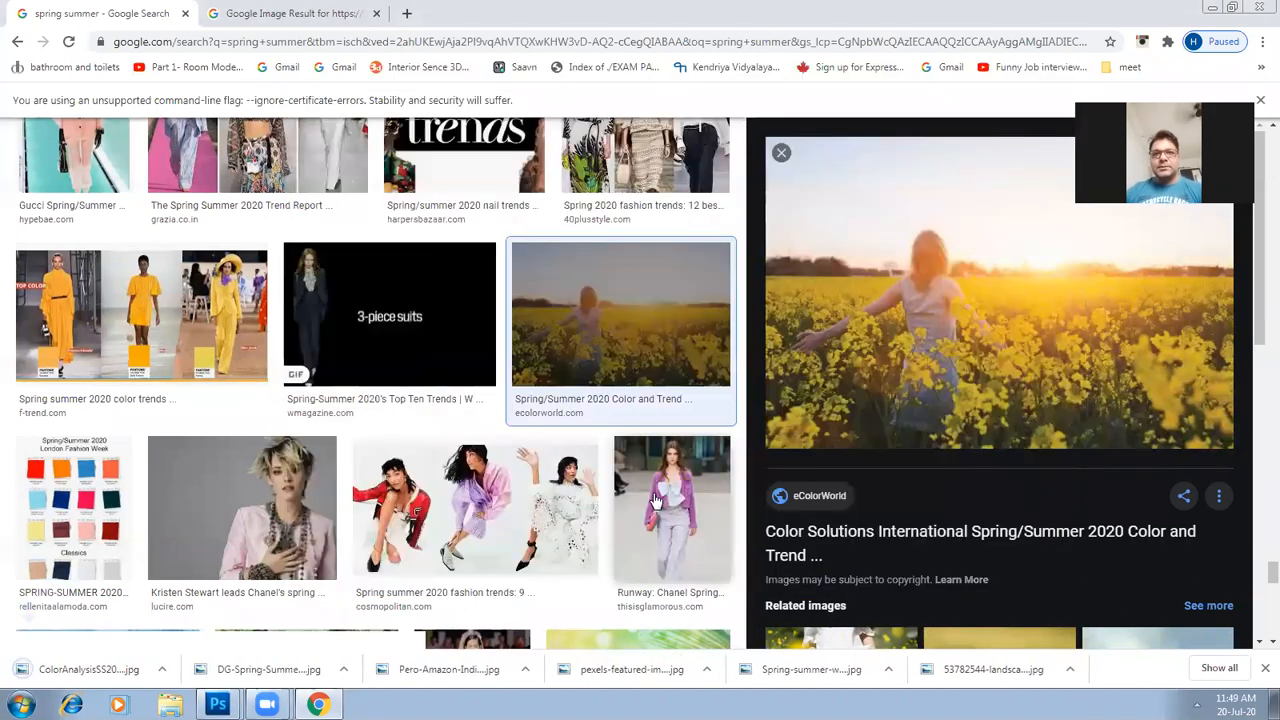
Save the Textileexport image of the teal lawn spring summer 19 suits from the search results
scroll(507, 466, "down", 2)
scroll(507, 466, "down", 5)
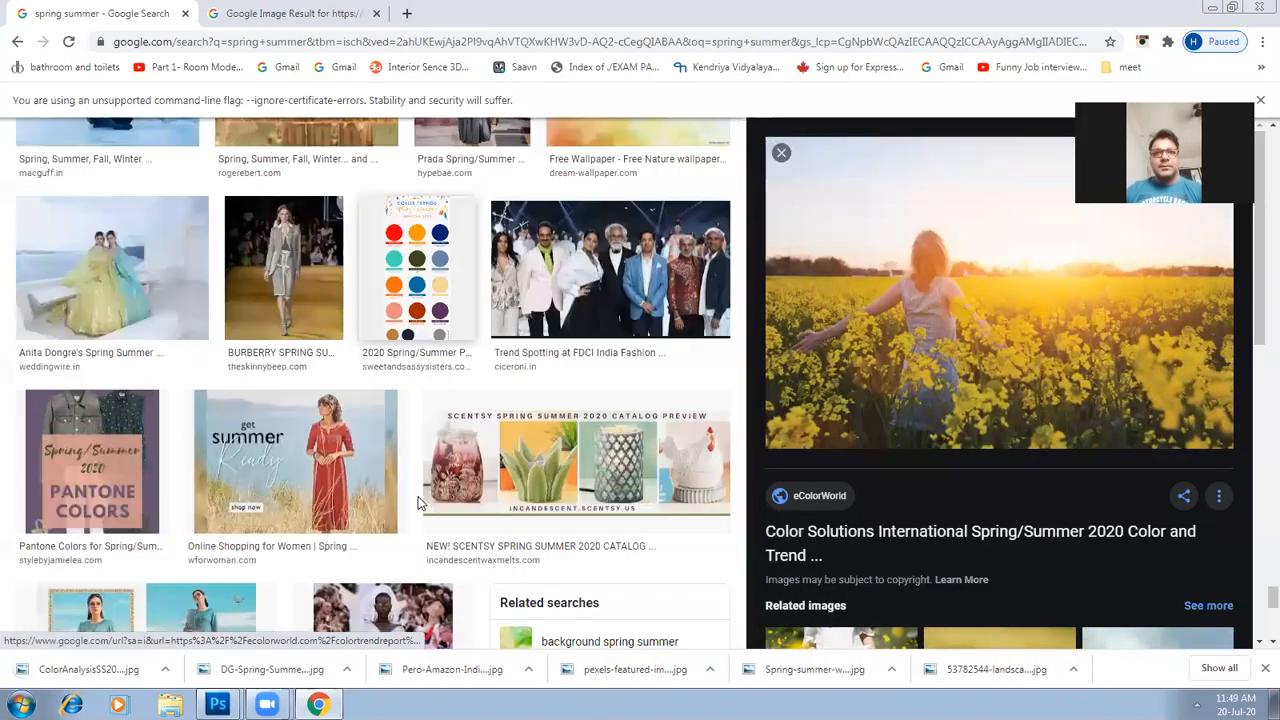
scroll(420, 503, "down", 2)
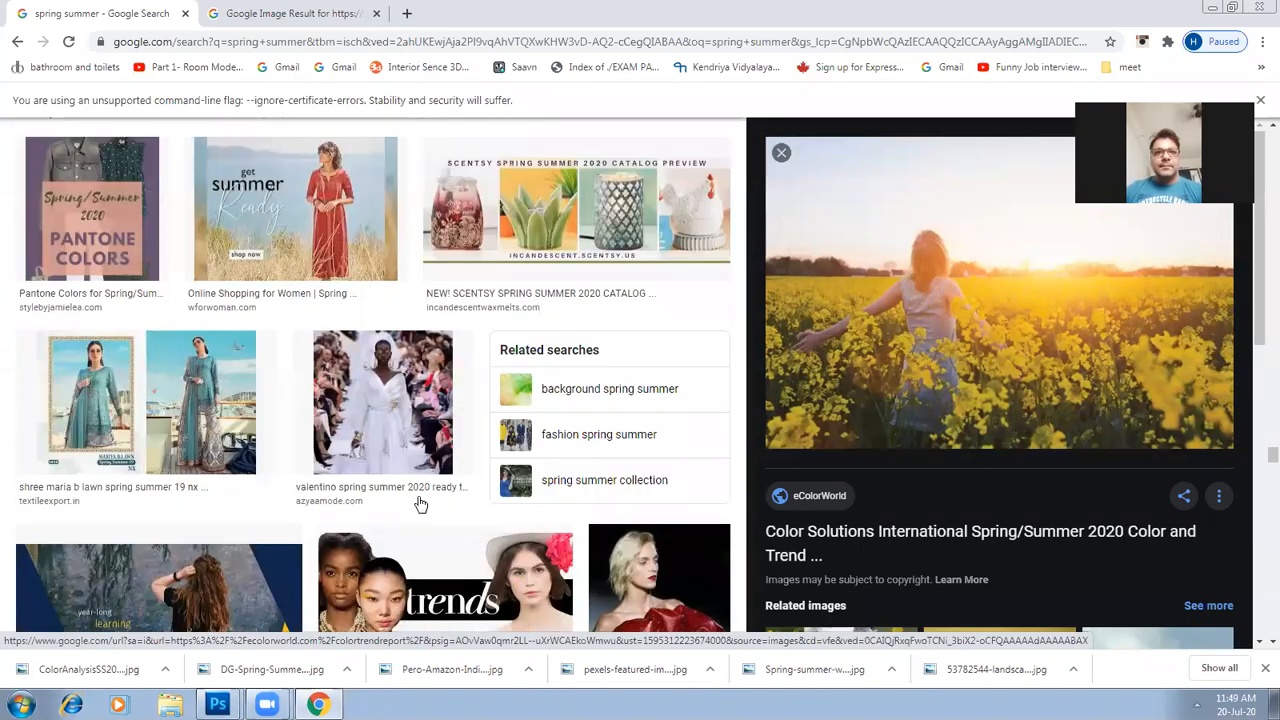
scroll(420, 503, "down", 2)
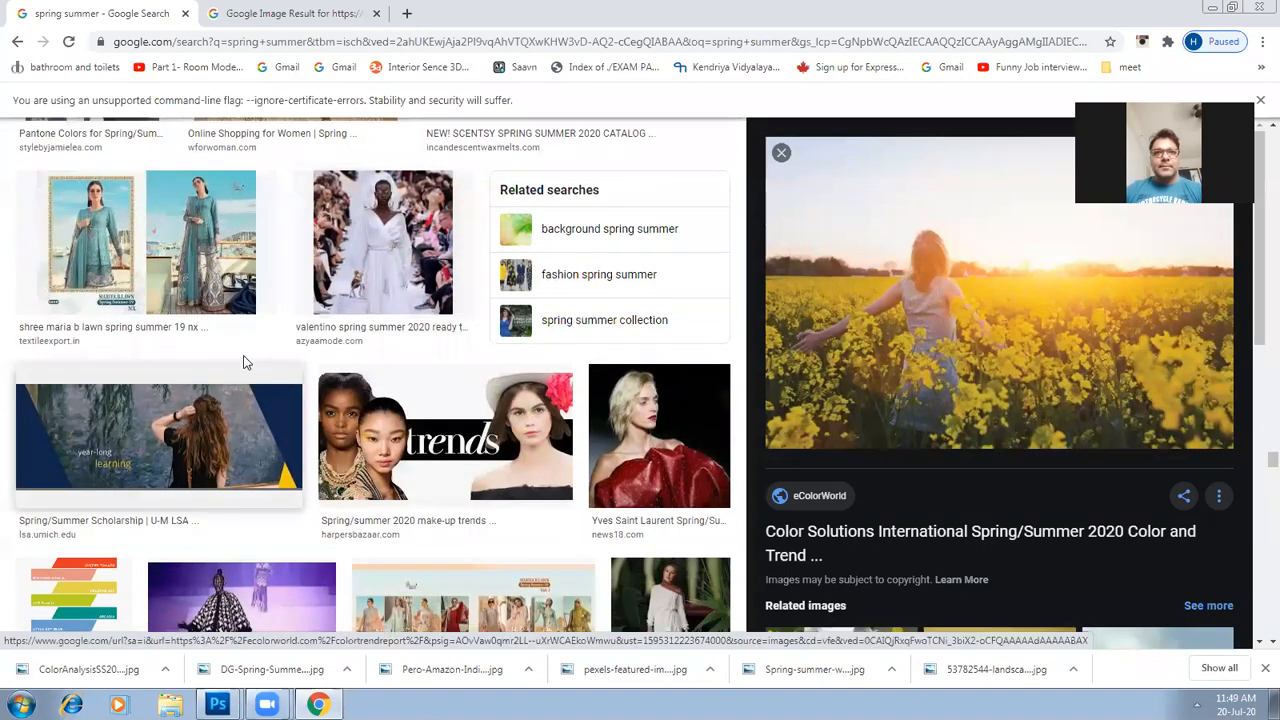
left_click(160, 260)
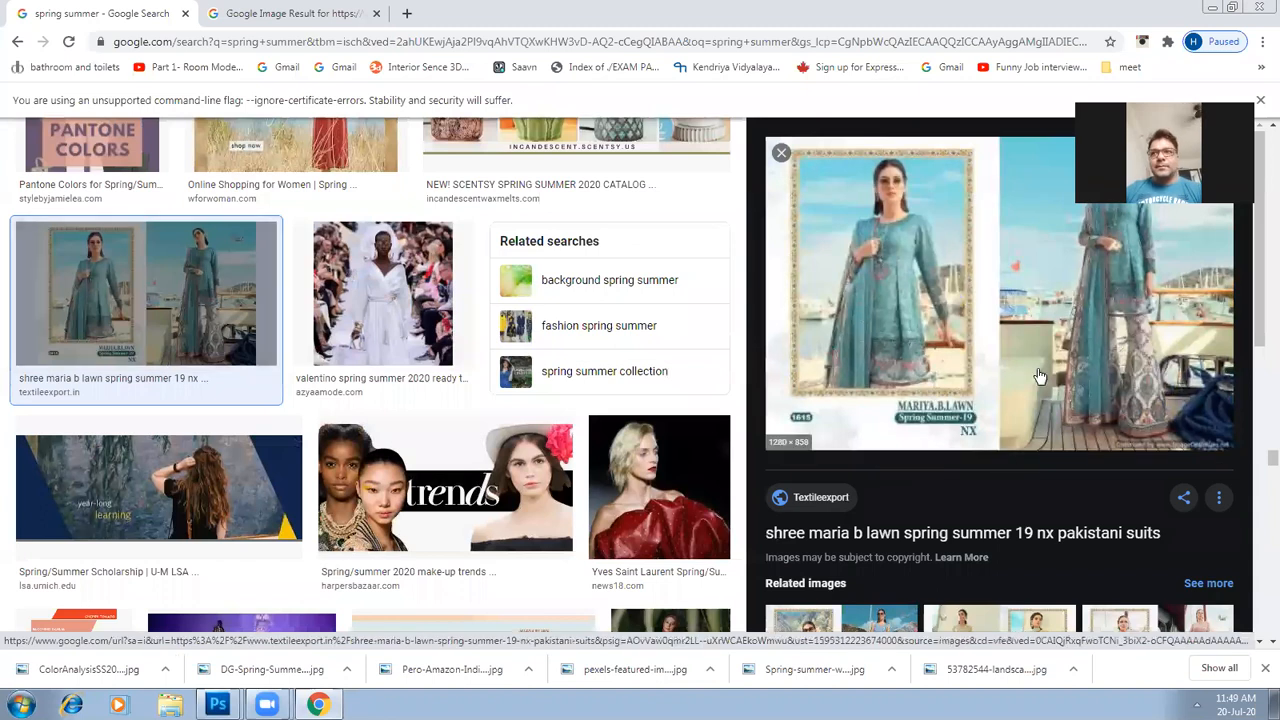
right_click(1048, 322)
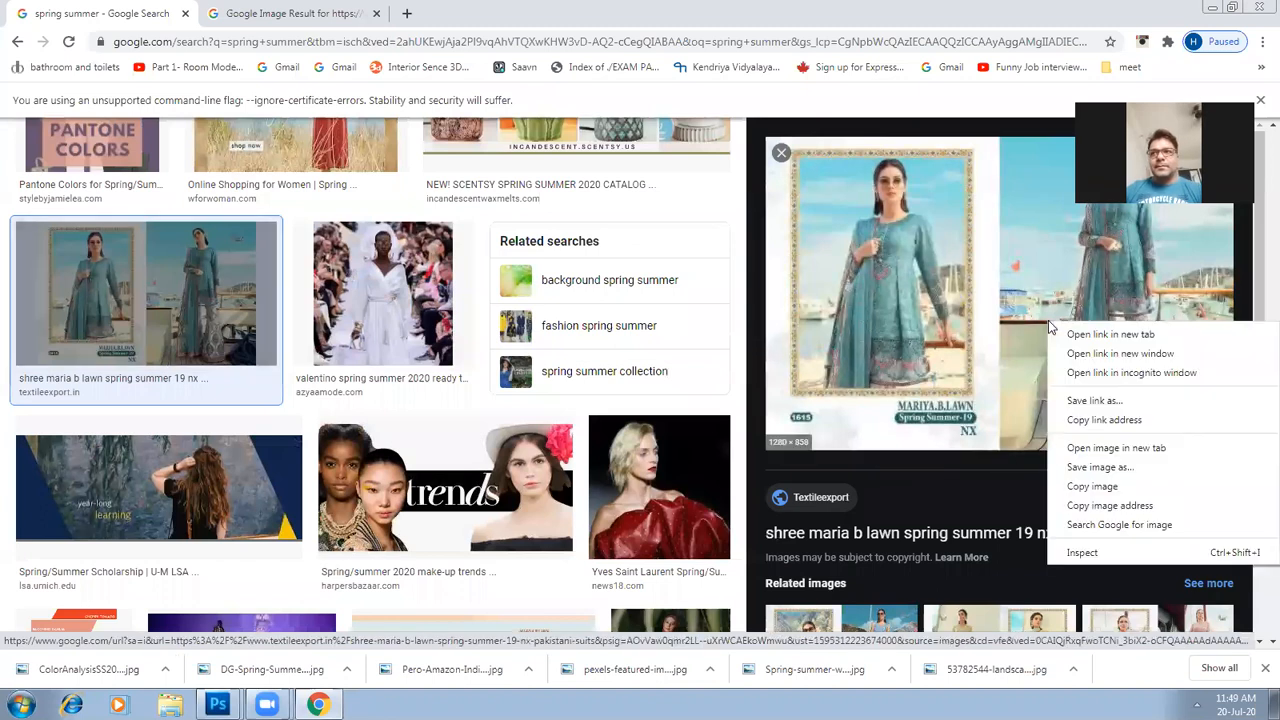
left_click(1070, 467)
key("Return")
Look through further spring summer image results for more fashion, flower and colour palette references
scroll(521, 470, "down", 1)
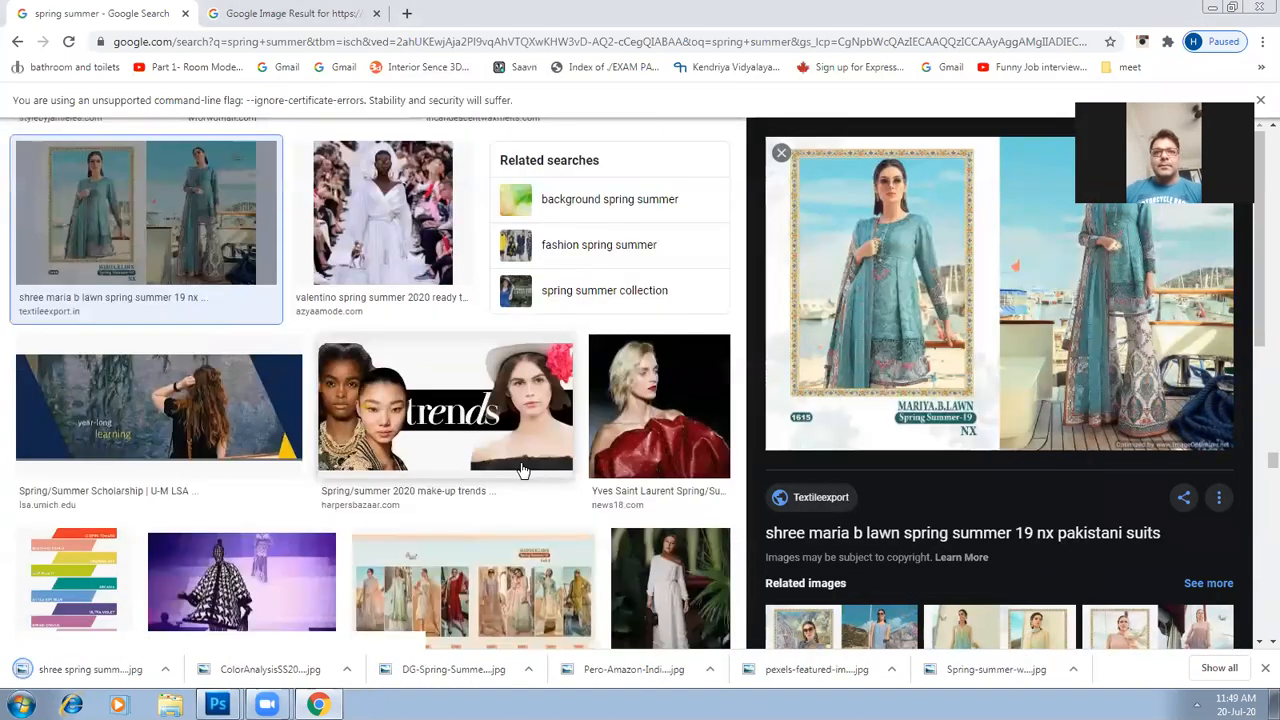
scroll(521, 470, "down", 4)
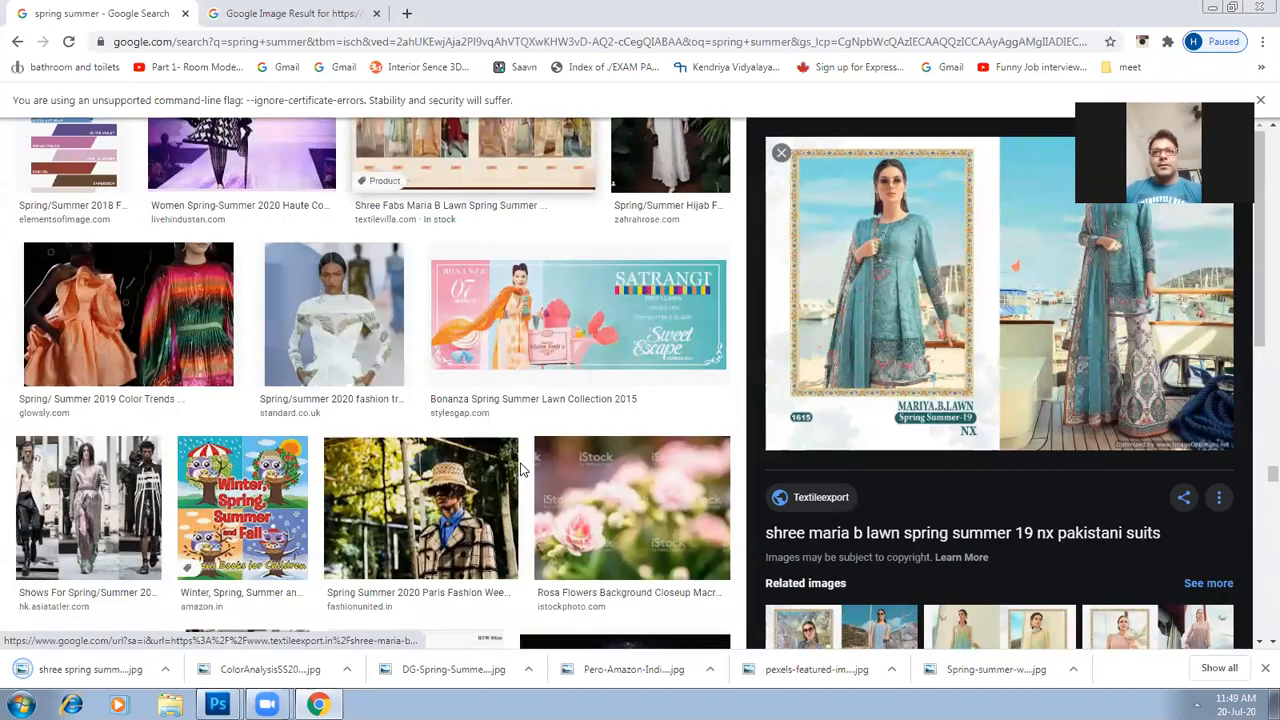
scroll(521, 470, "down", 4)
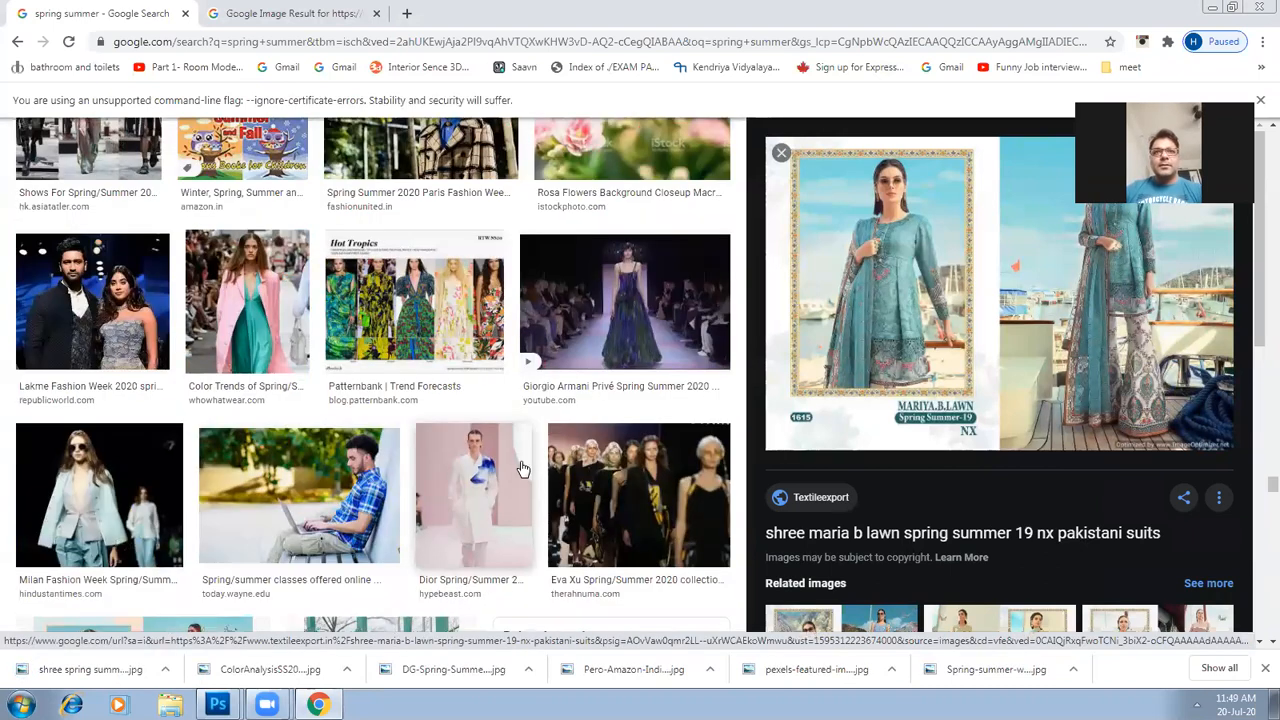
scroll(521, 470, "down", 10)
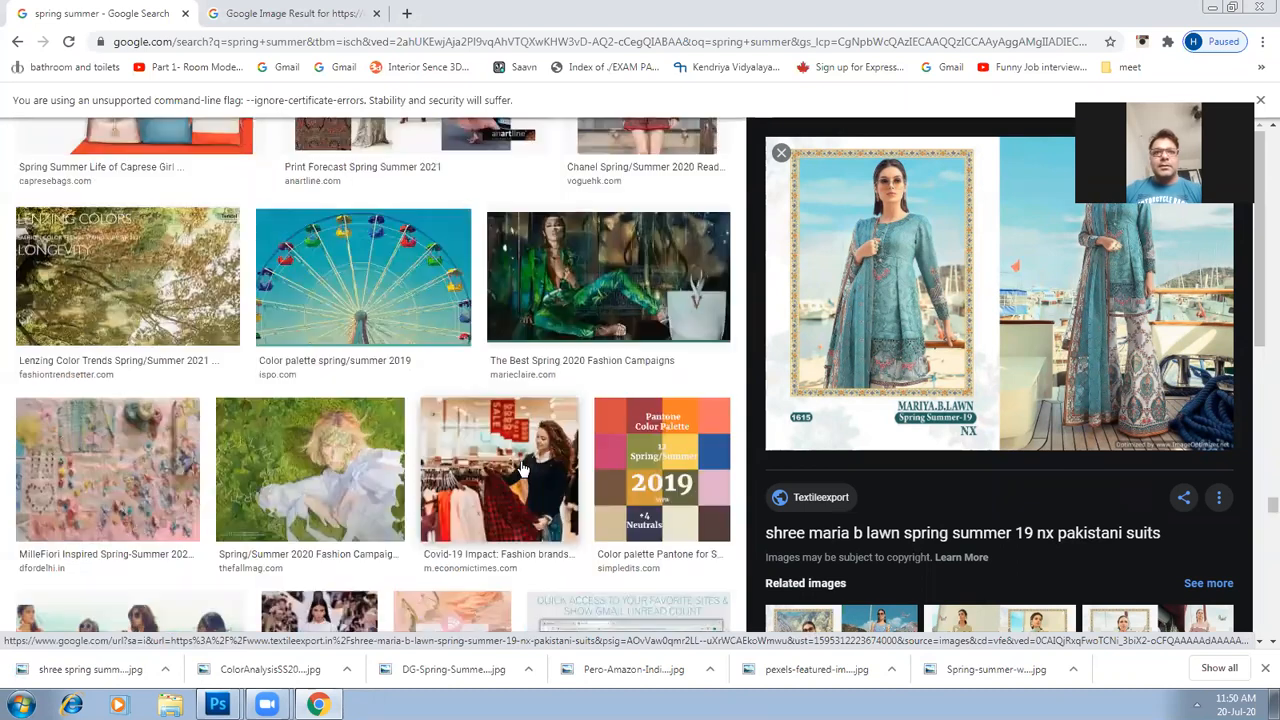
scroll(521, 467, "down", 6)
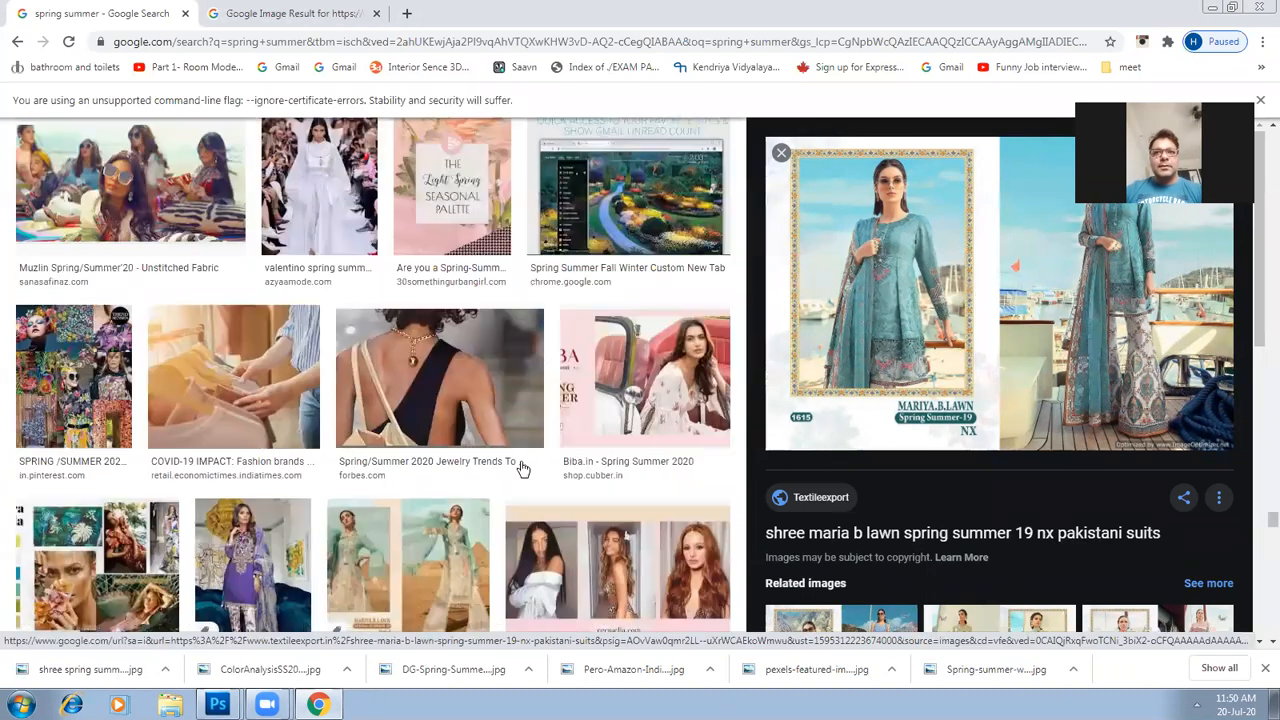
scroll(521, 467, "down", 1)
scroll(521, 470, "down", 5)
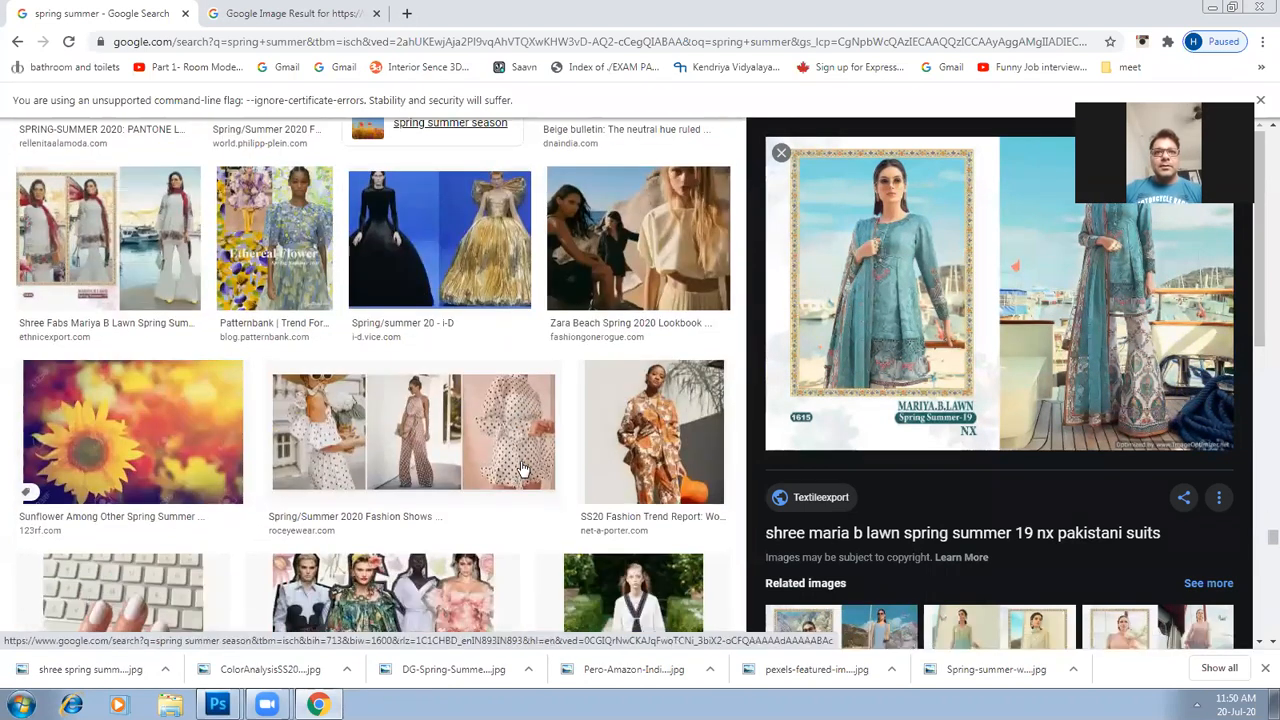
scroll(521, 467, "down", 2)
scroll(521, 467, "down", 1)
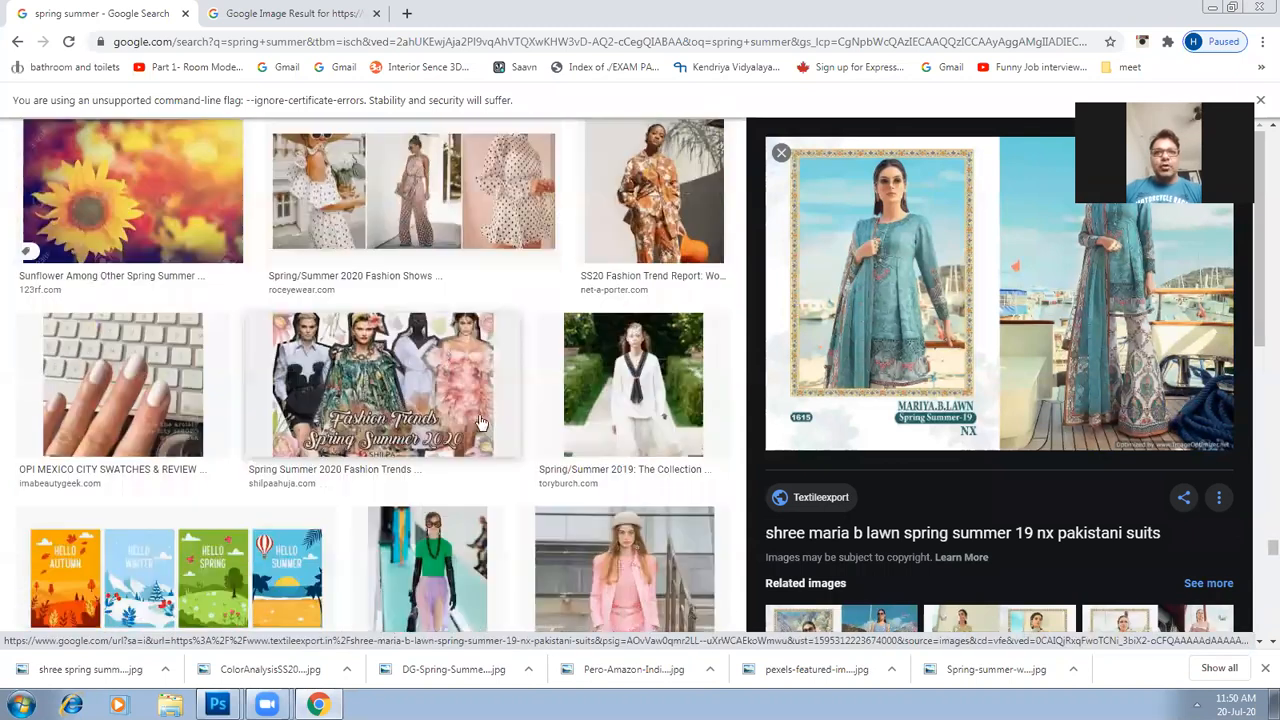
scroll(614, 180, "down", 3)
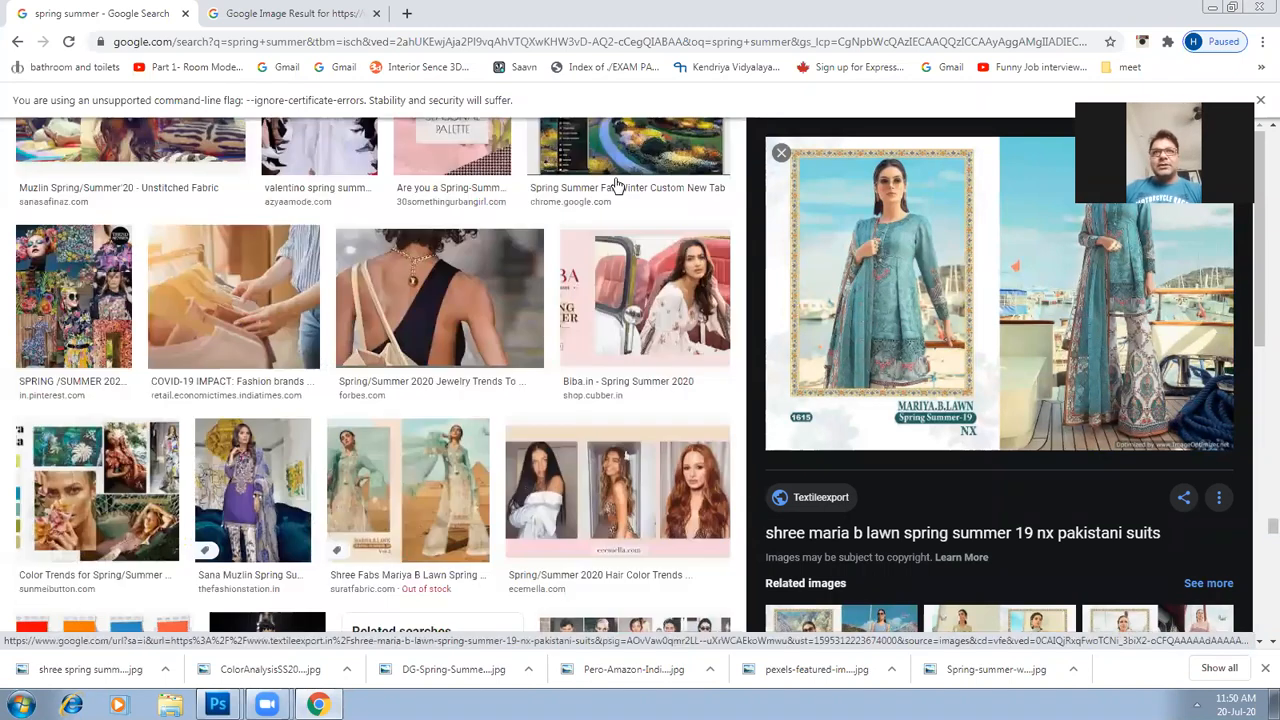
scroll(614, 180, "down", 3)
scroll(267, 174, "down", 5)
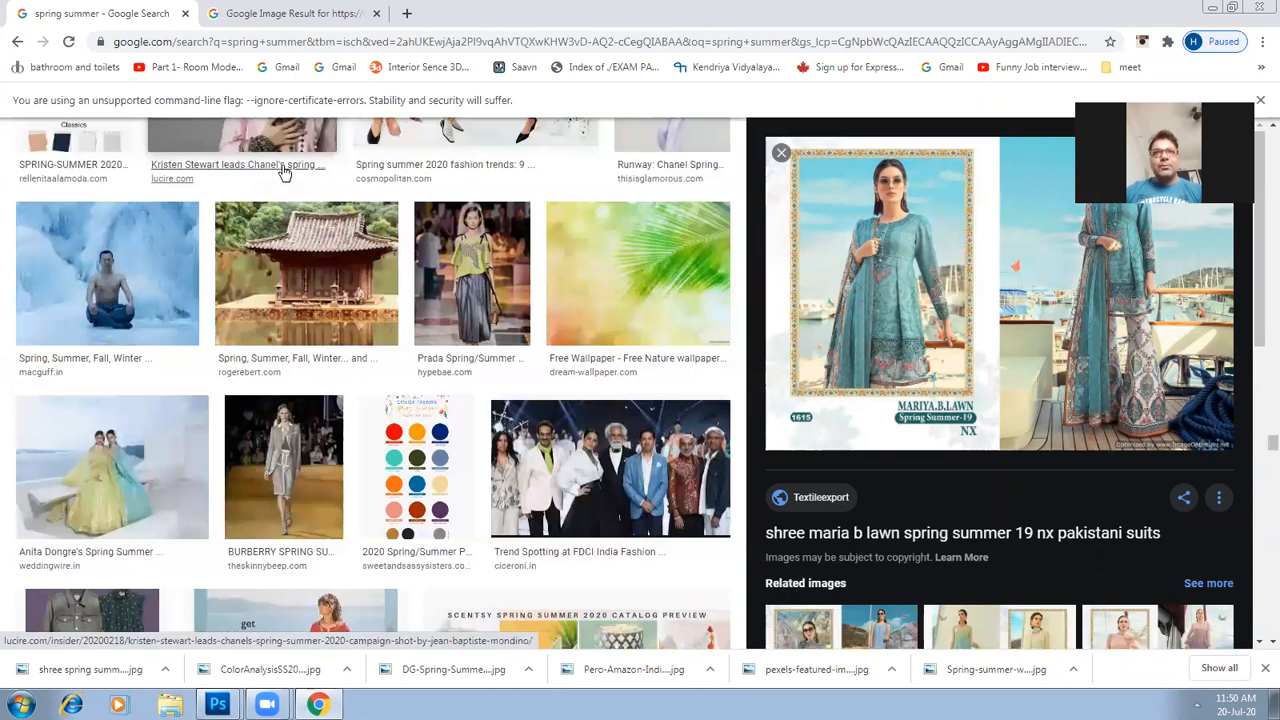
Search Google Images for "spring summer accessories trends"
scroll(268, 386, "up", 15)
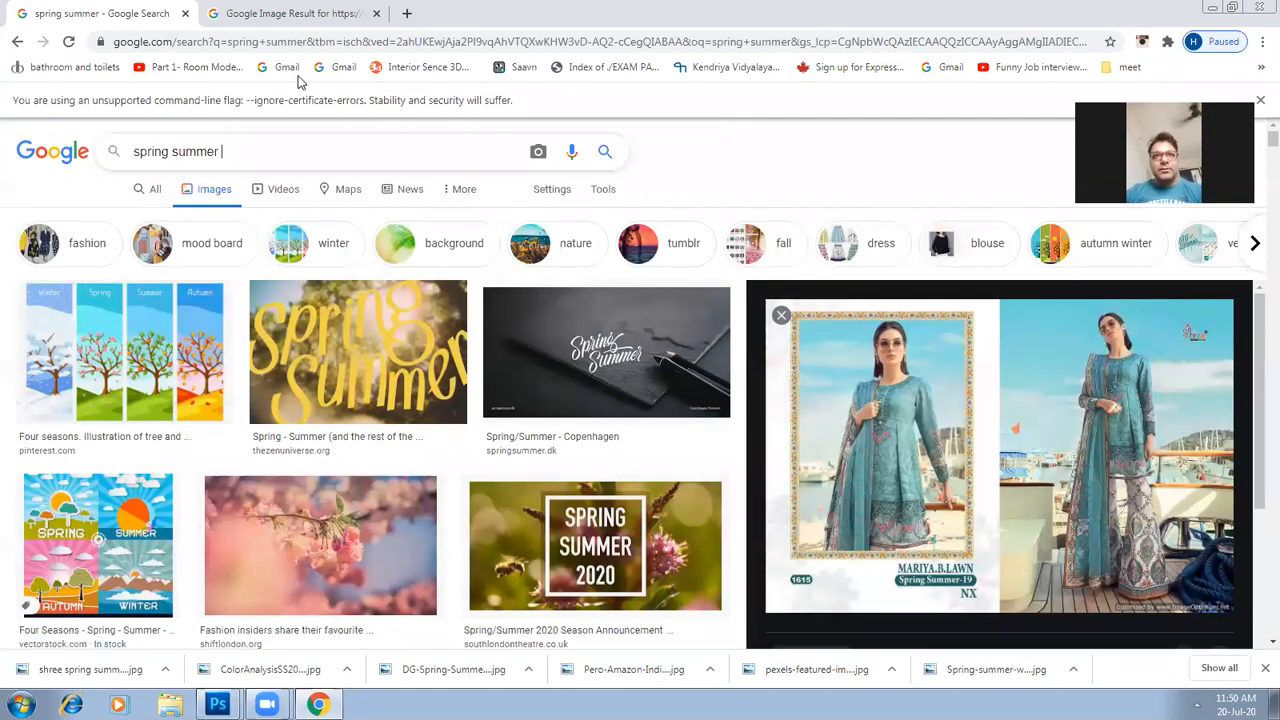
type("acces")
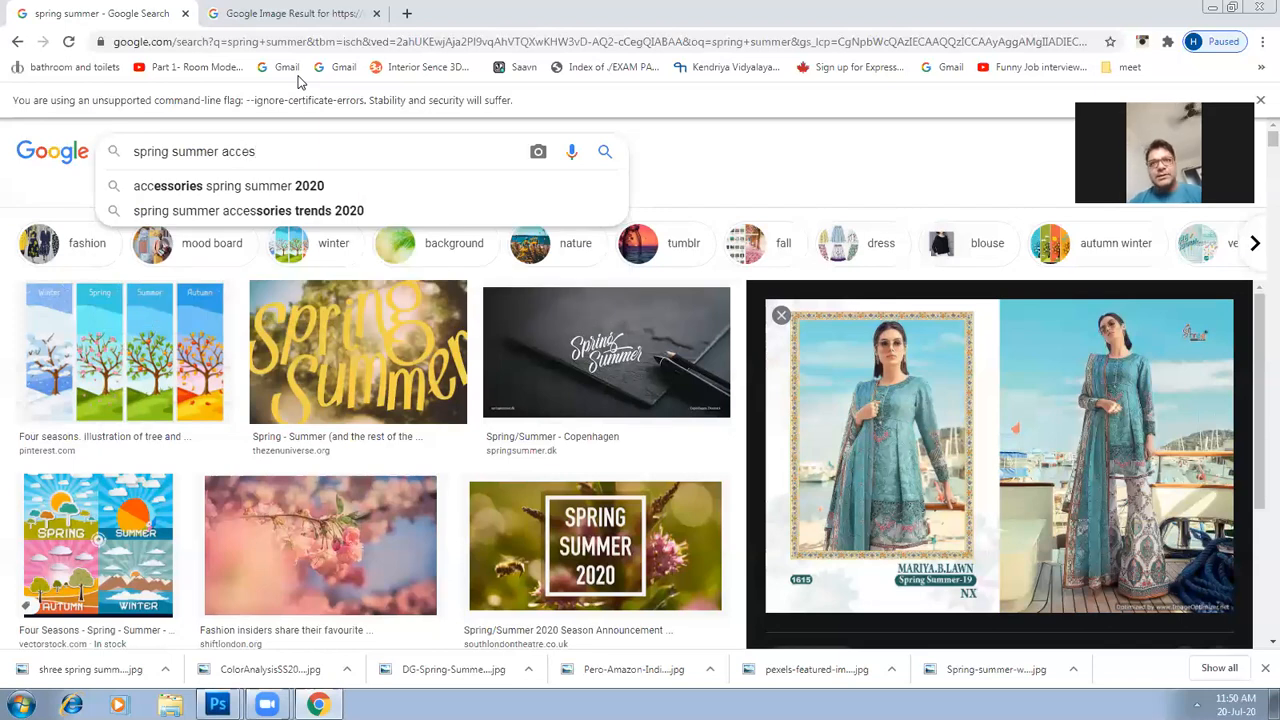
key("Down")
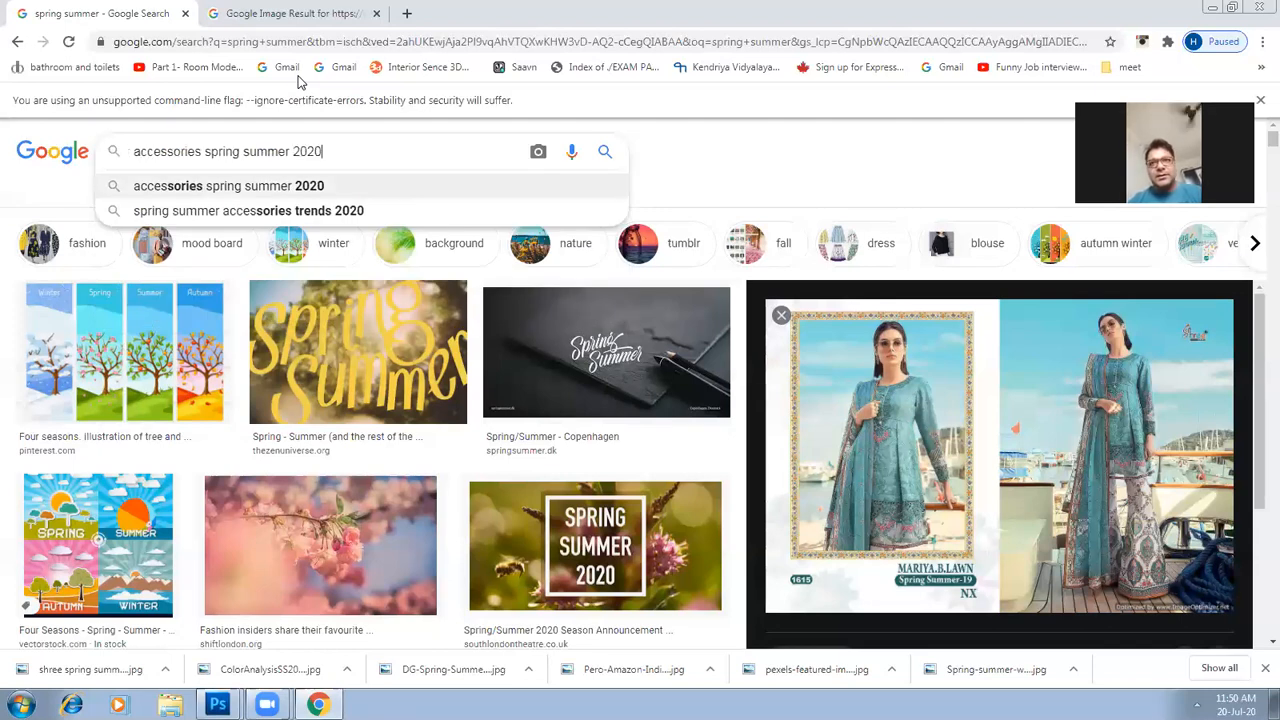
key("Down")
key("BackSpace")
key("BackSpace")
key("BackSpace")
key("BackSpace")
key("BackSpace")
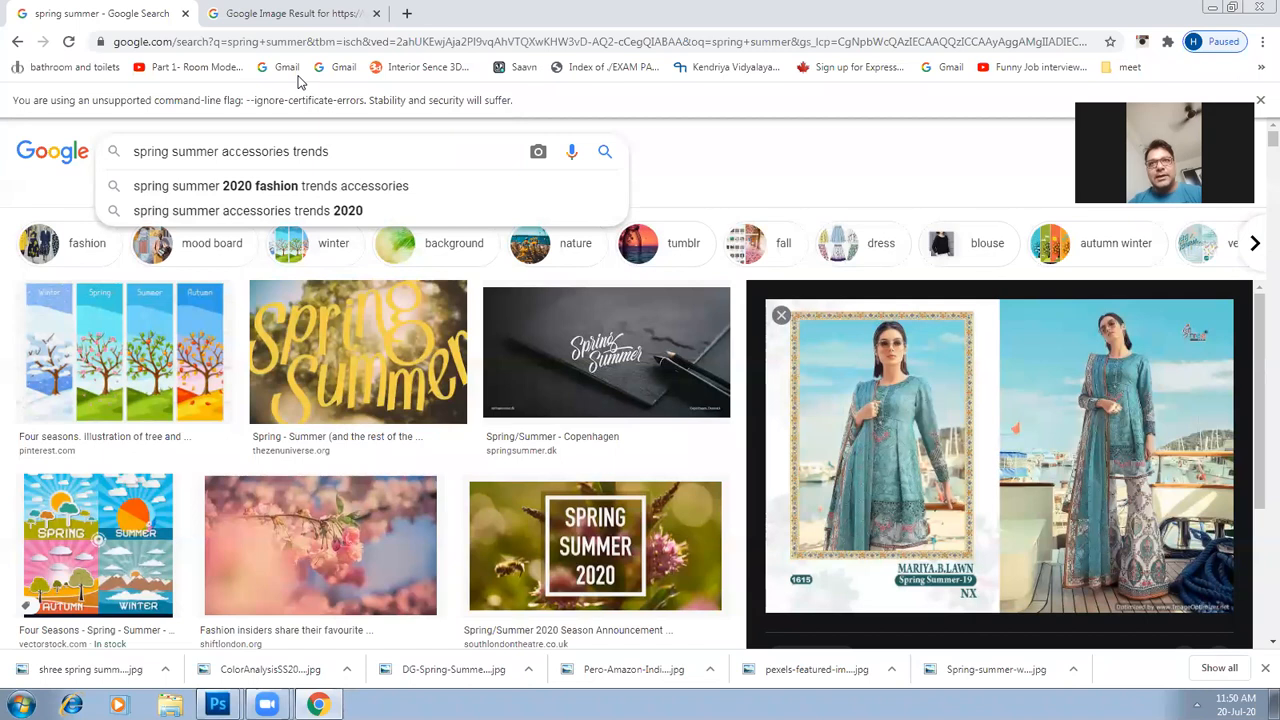
type("2020")
key("Return")
double_click(336, 153)
key("BackSpace")
key("Return")
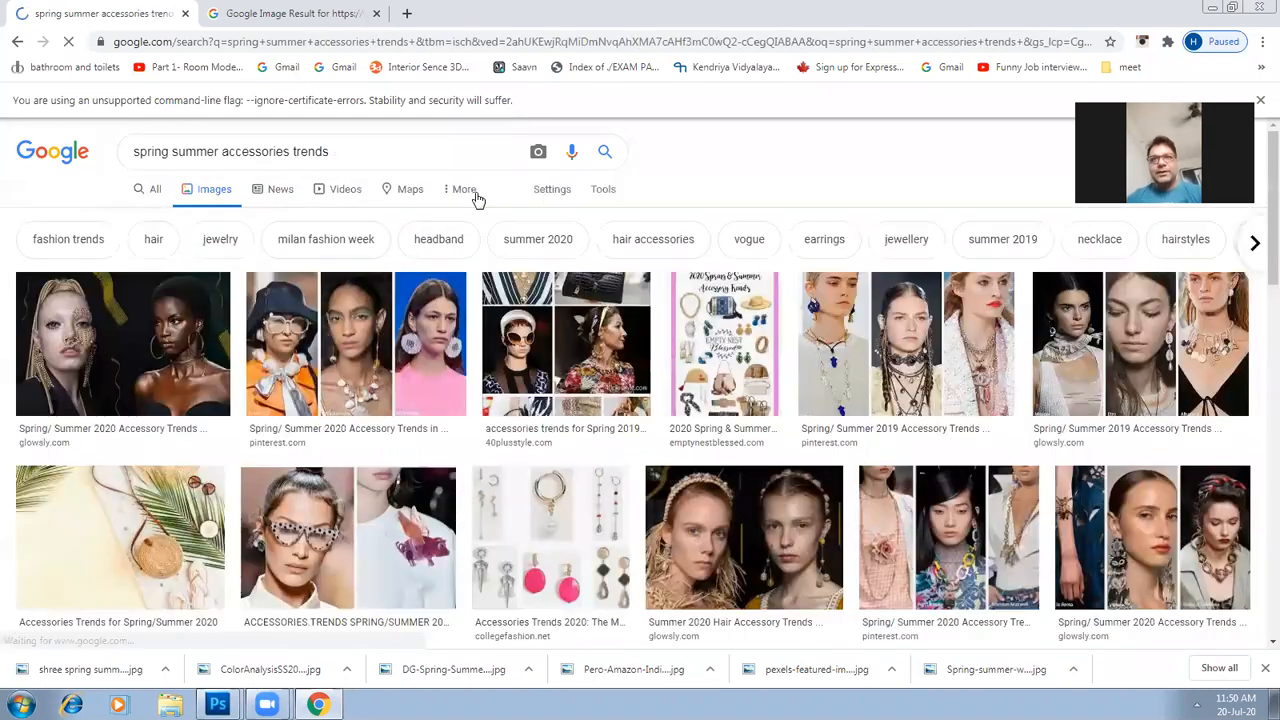
Preview the ASL Global Accessories Trends for Spring/Summer 2020 image with the round bag and palm leaves
scroll(240, 510, "down", 3)
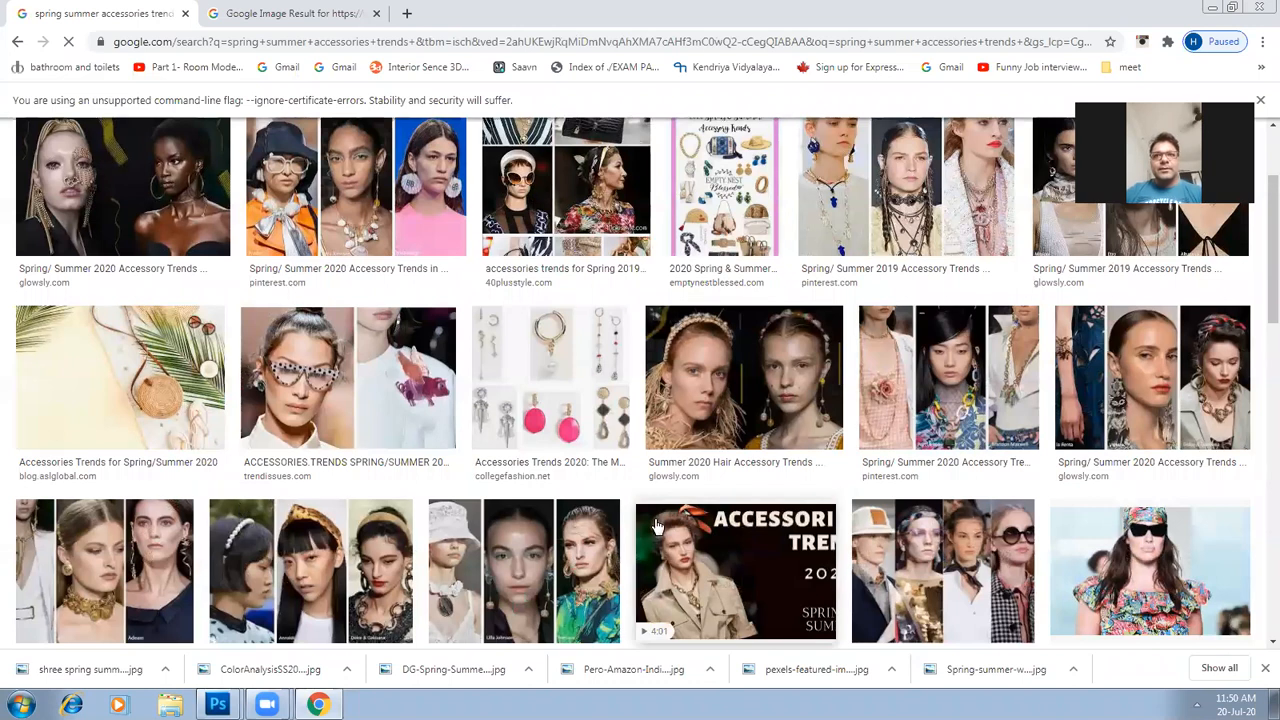
scroll(178, 434, "down", 3)
scroll(184, 412, "up", 3)
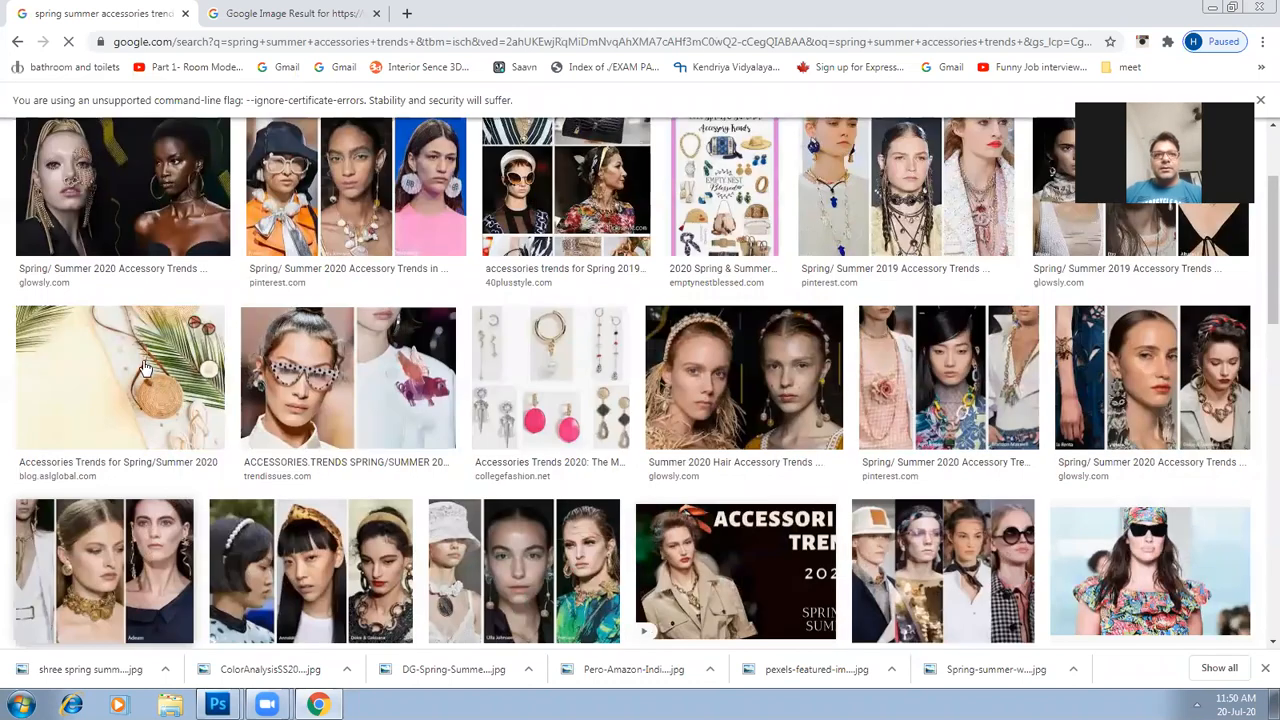
left_click(120, 380)
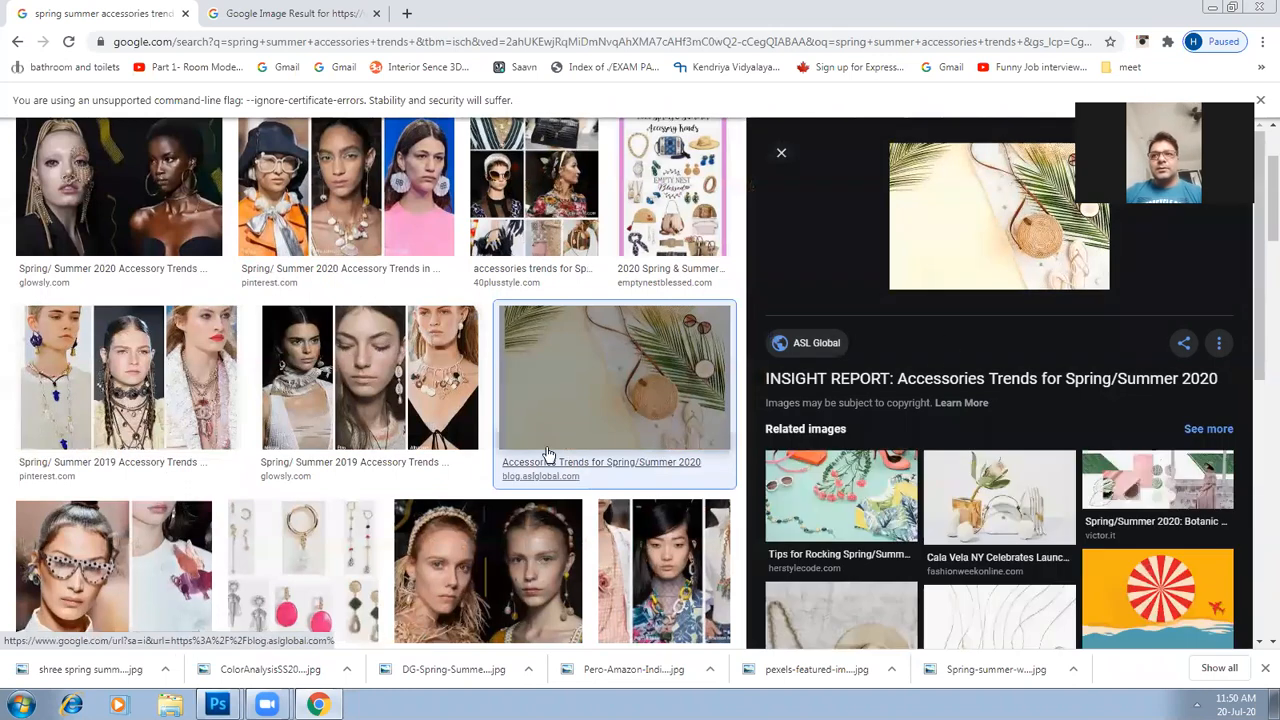
Save the 40+ Style collage of spring and summer 2019 accessories trends from the search results
scroll(514, 451, "up", 2)
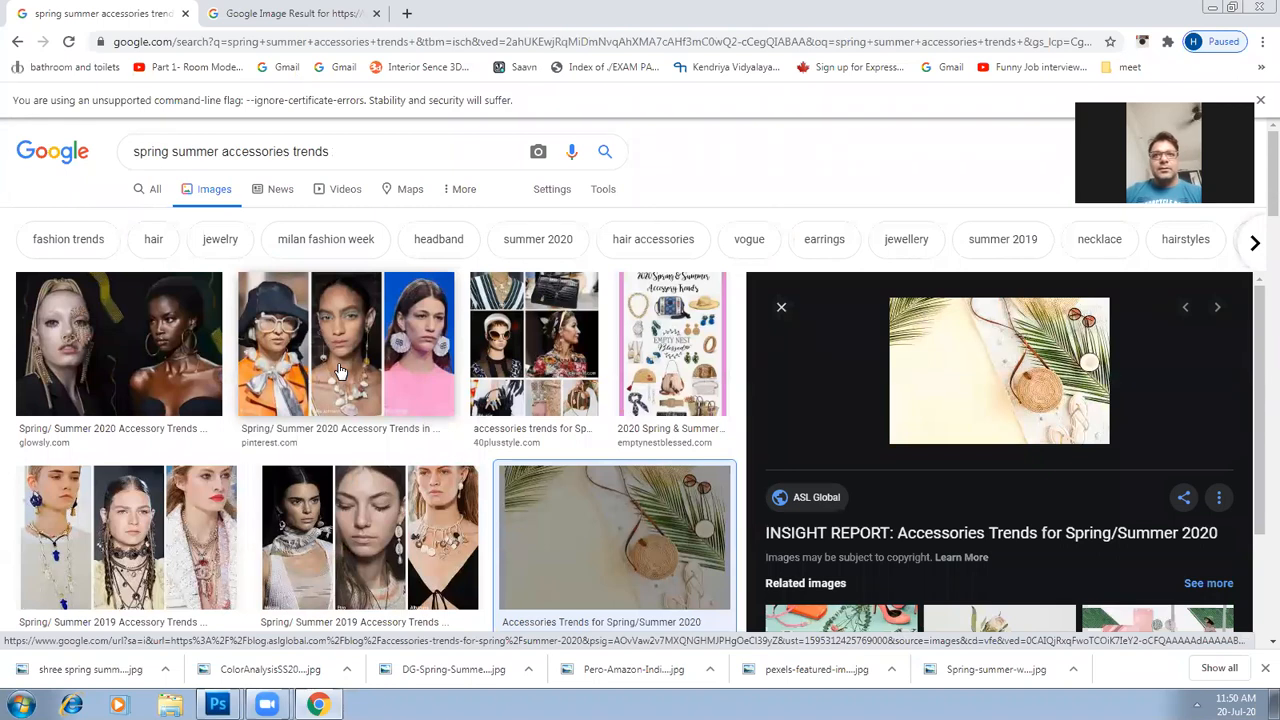
left_click(540, 350)
scroll(554, 374, "down", 2)
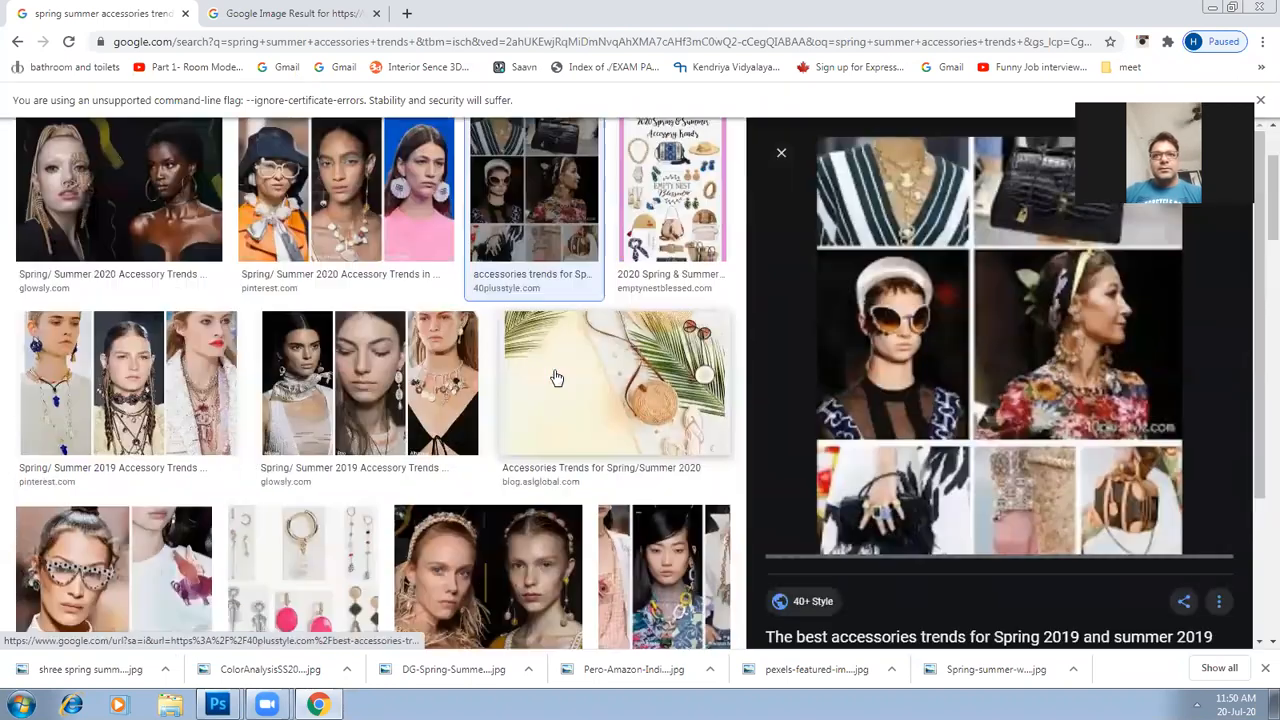
right_click(998, 334)
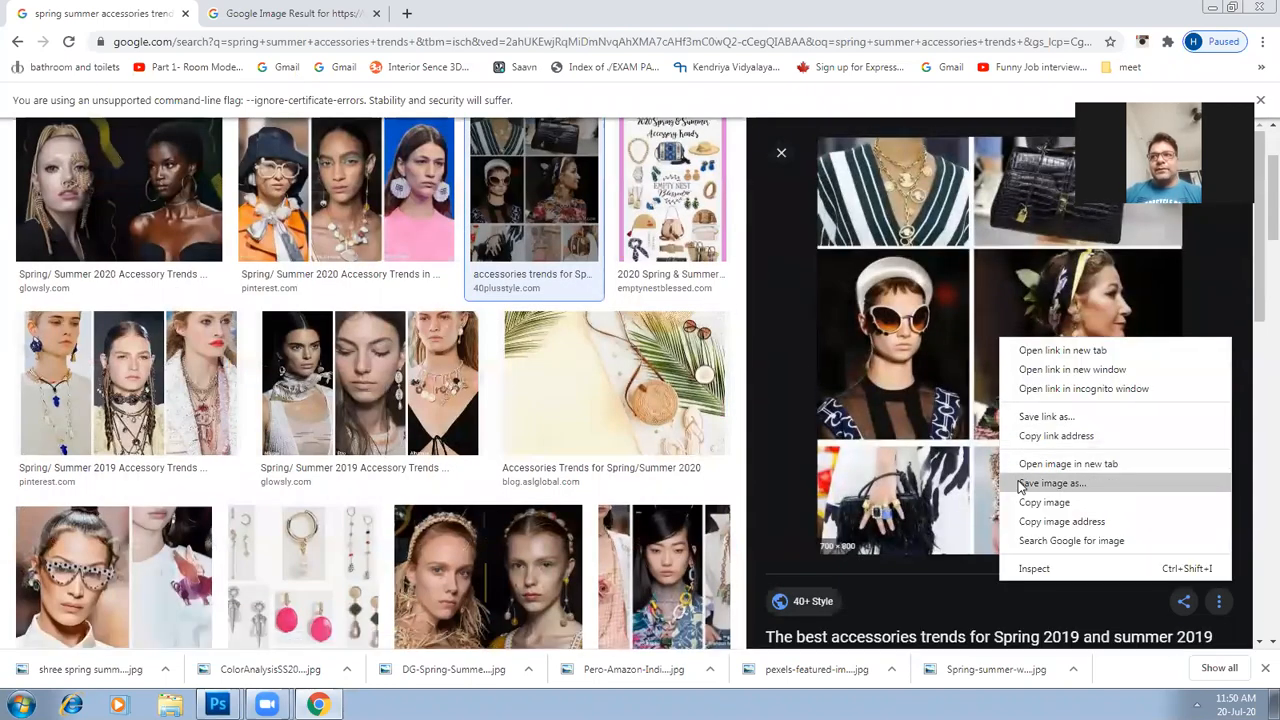
left_click(1020, 484)
key("Return")
Save the Etsy Blog image of the two embroidered half-round pendant necklaces from the accessories results
scroll(505, 440, "down", 5)
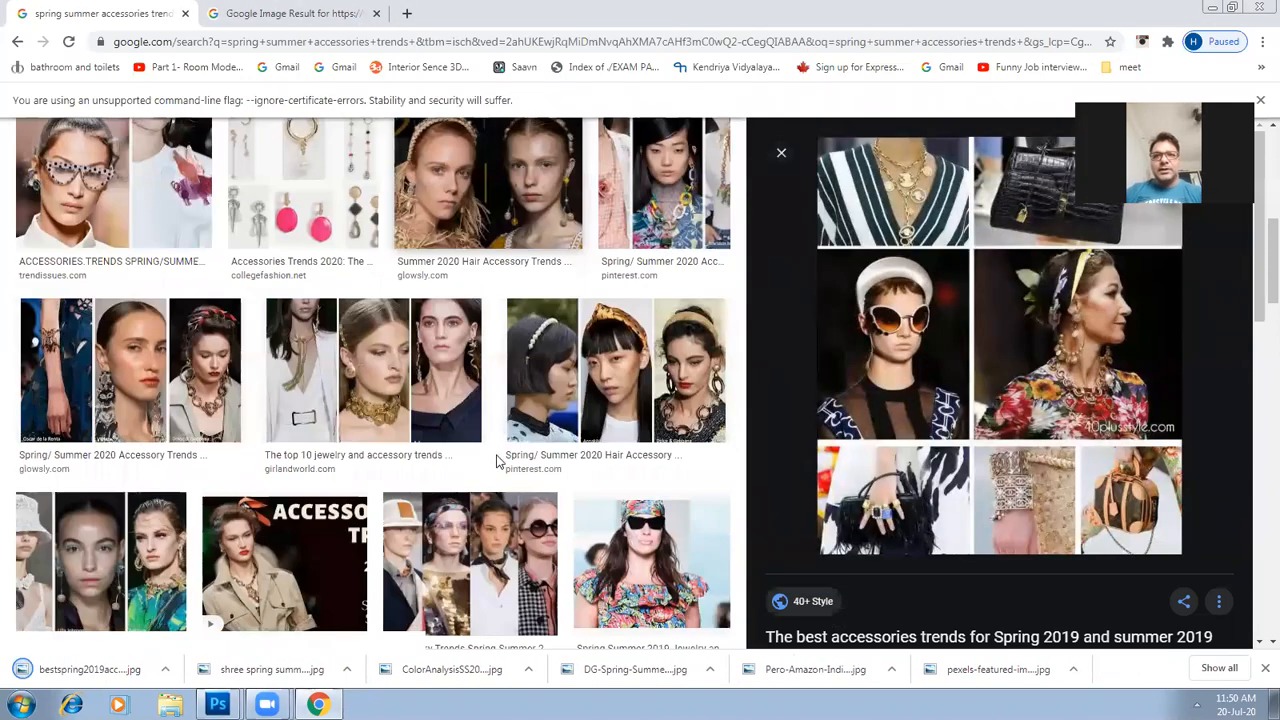
scroll(493, 479, "down", 6)
scroll(430, 438, "up", 1)
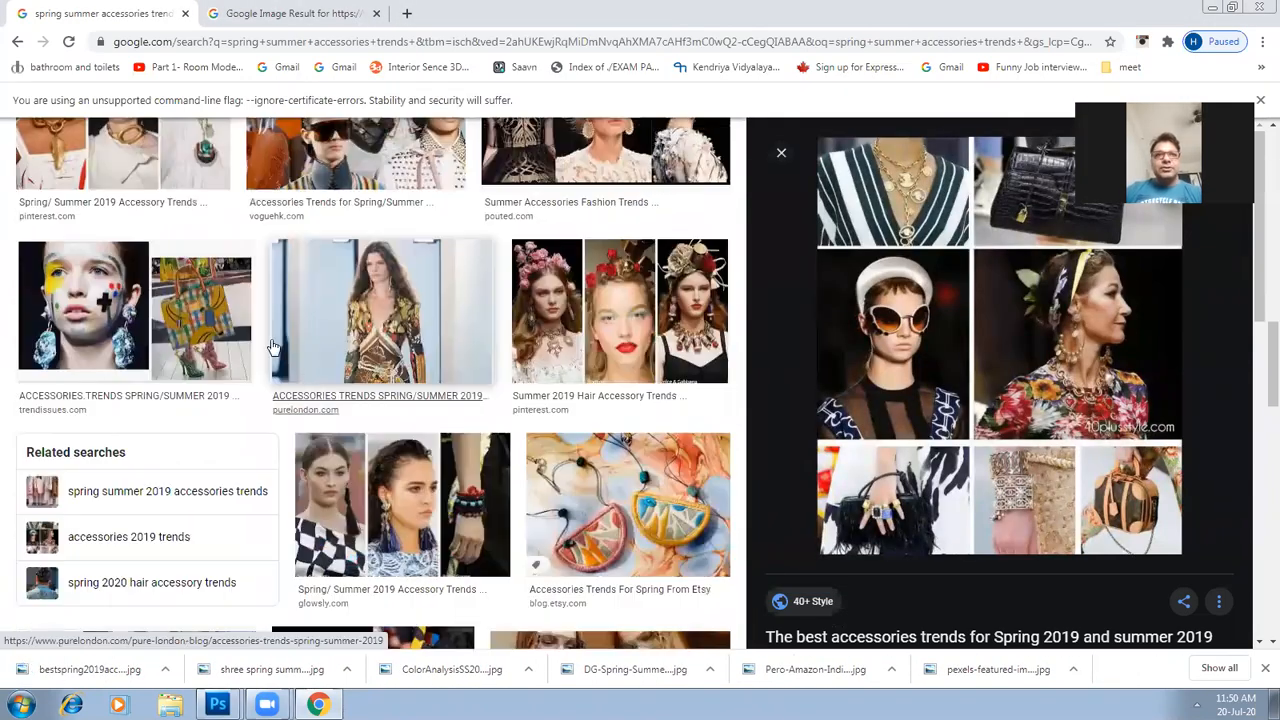
scroll(634, 369, "down", 2)
left_click(632, 350)
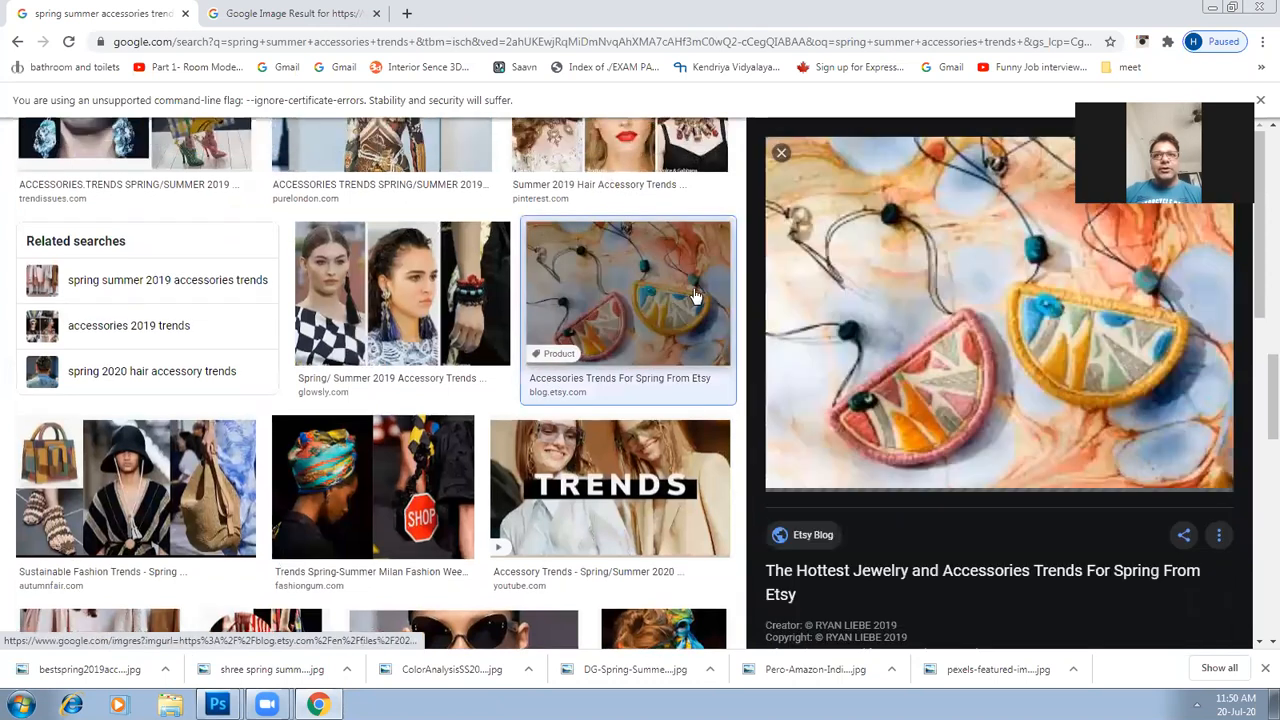
right_click(979, 333)
left_click(1003, 463)
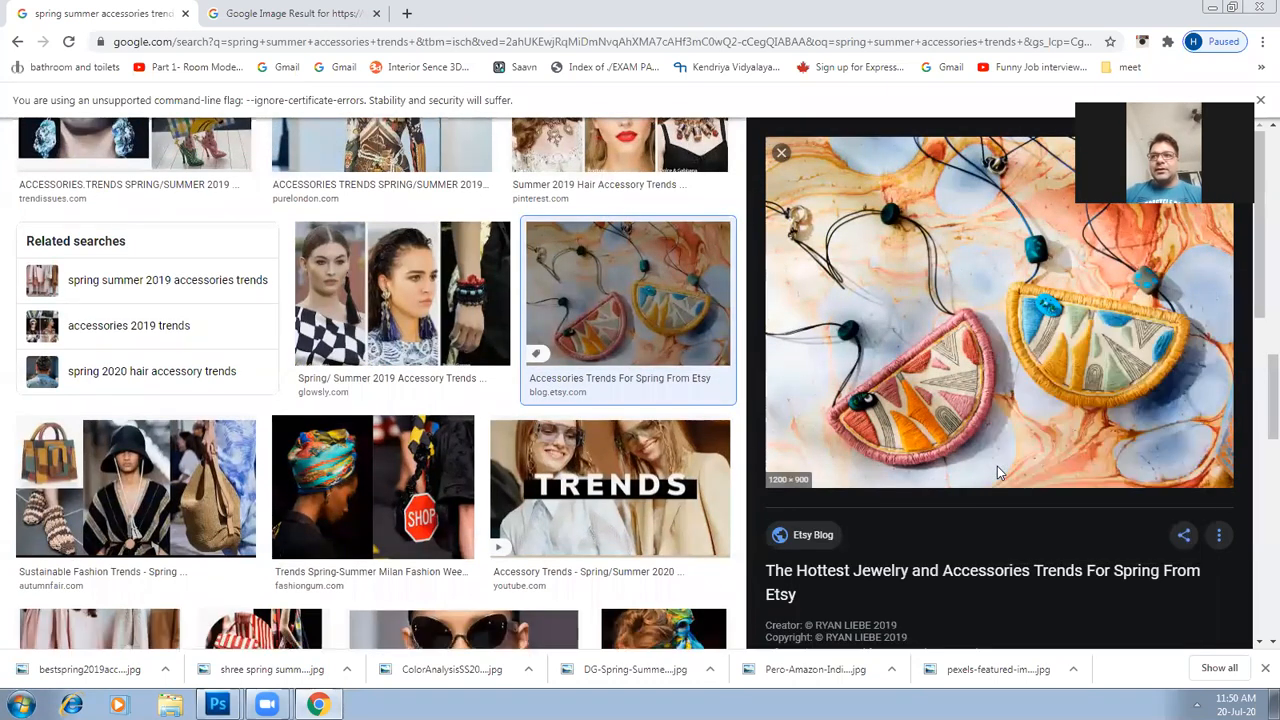
key("Return")
Save the FashionGum Milan Fashion Week image showing the colourful head wrap and the red SHOP bag
scroll(397, 565, "down", 4)
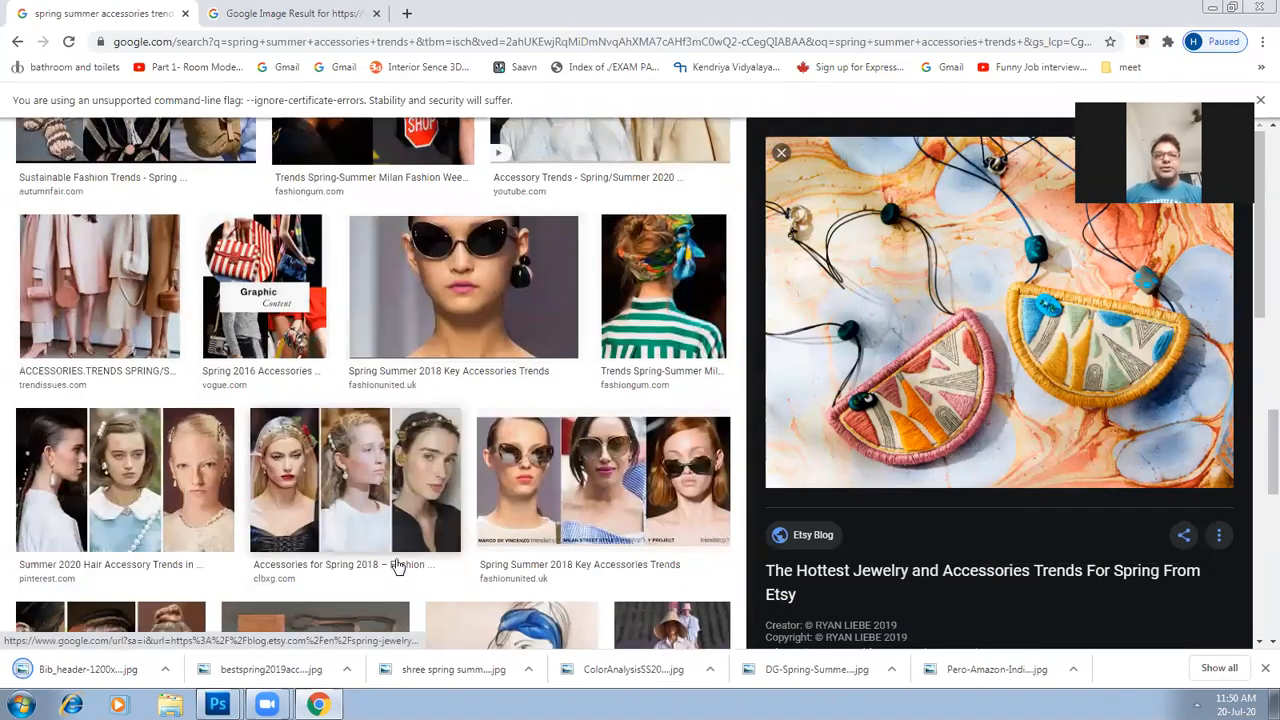
scroll(397, 565, "up", 4)
left_click(353, 481)
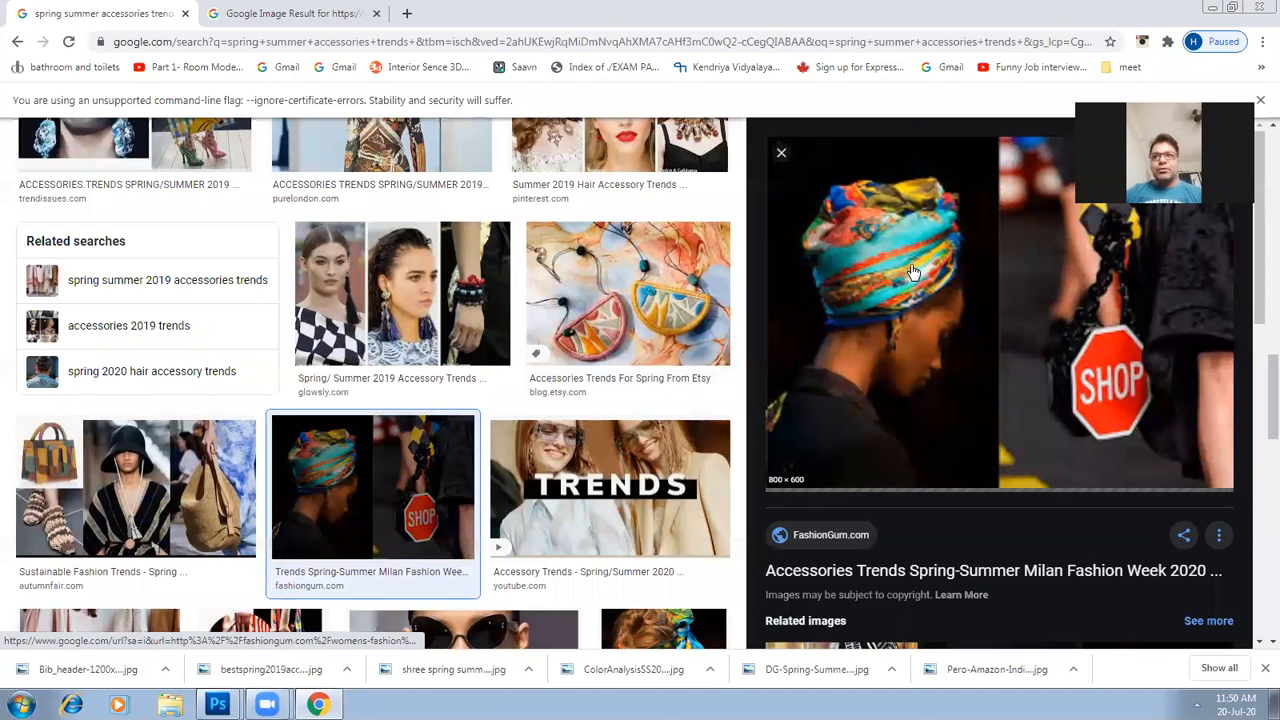
right_click(912, 270)
left_click(958, 411)
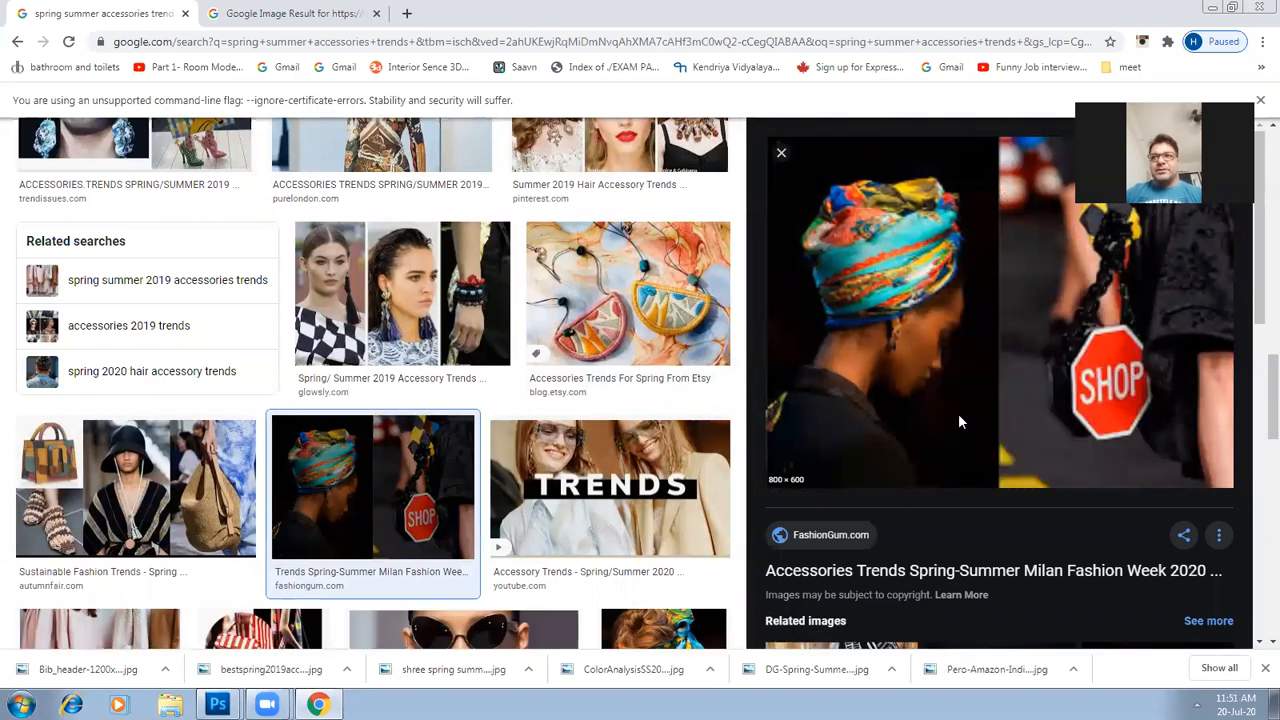
key("Return")
Save the WeConnectFashion "tea party" trend board with its pastel colour swatches from further down the accessories results
scroll(620, 460, "down", 4)
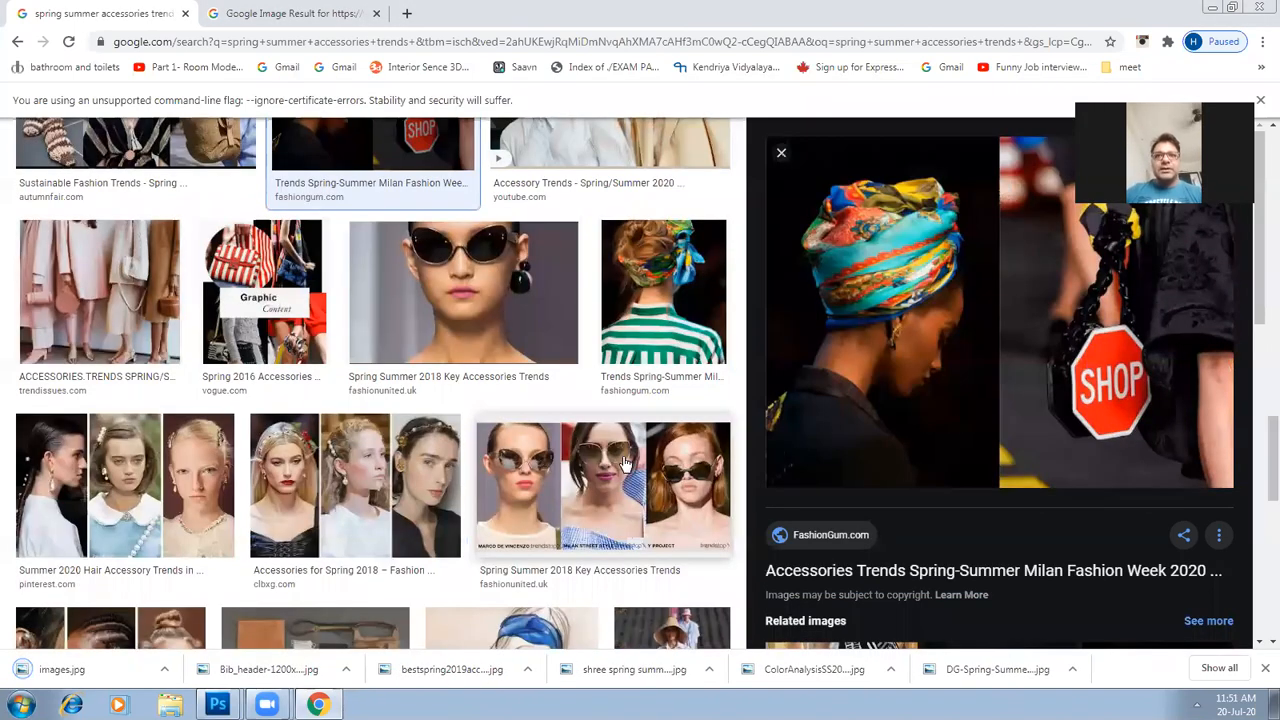
scroll(587, 488, "down", 5)
scroll(587, 488, "down", 2)
scroll(587, 488, "down", 5)
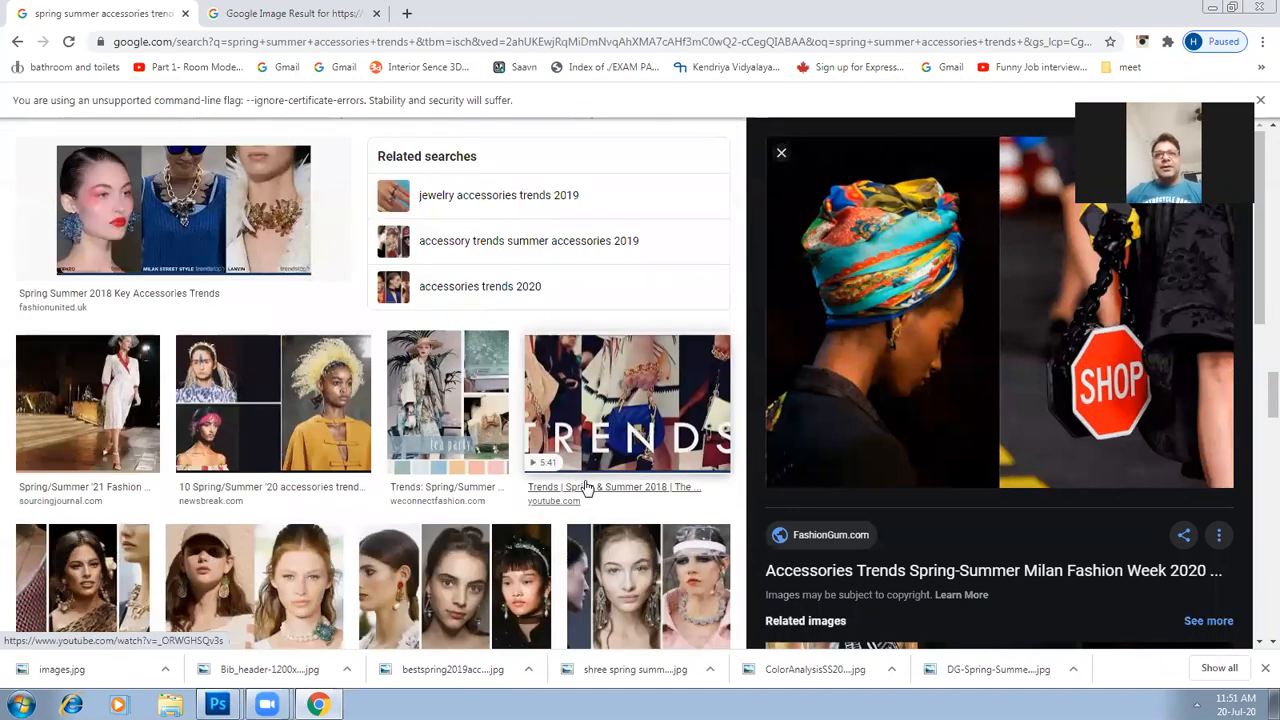
scroll(587, 488, "down", 2)
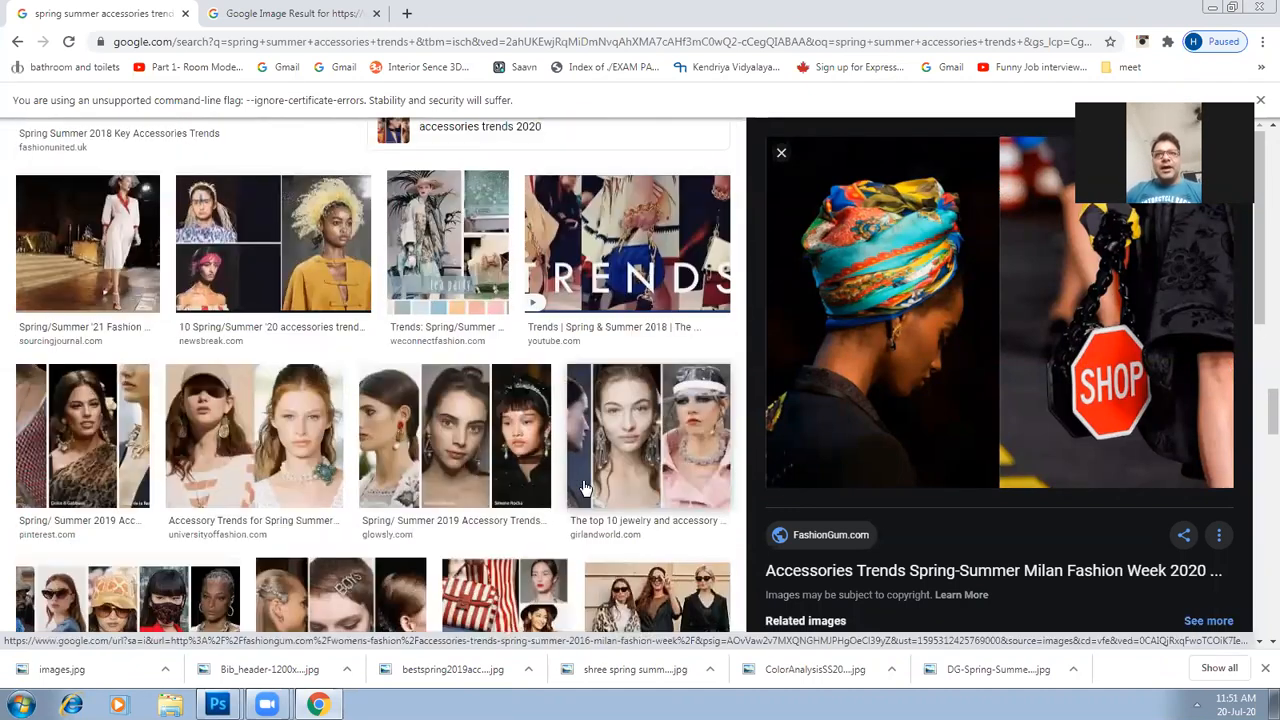
left_click(457, 255)
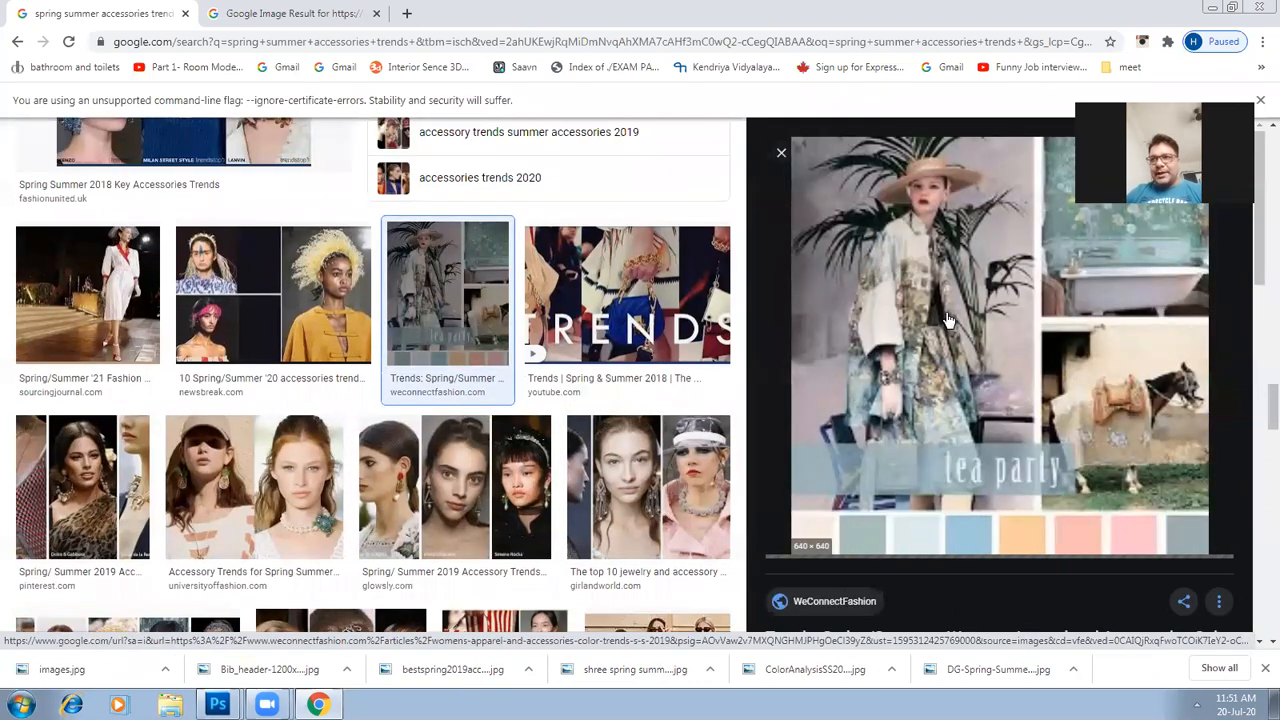
right_click(947, 271)
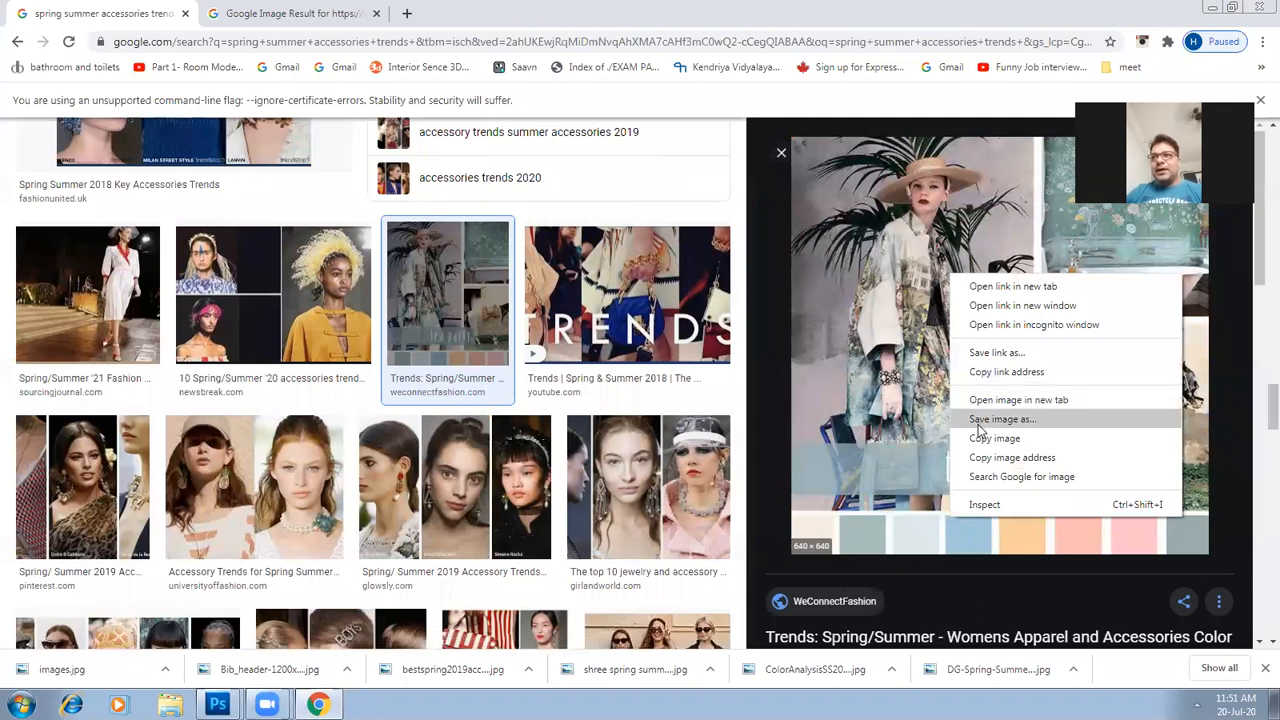
left_click(1000, 419)
key("Return")
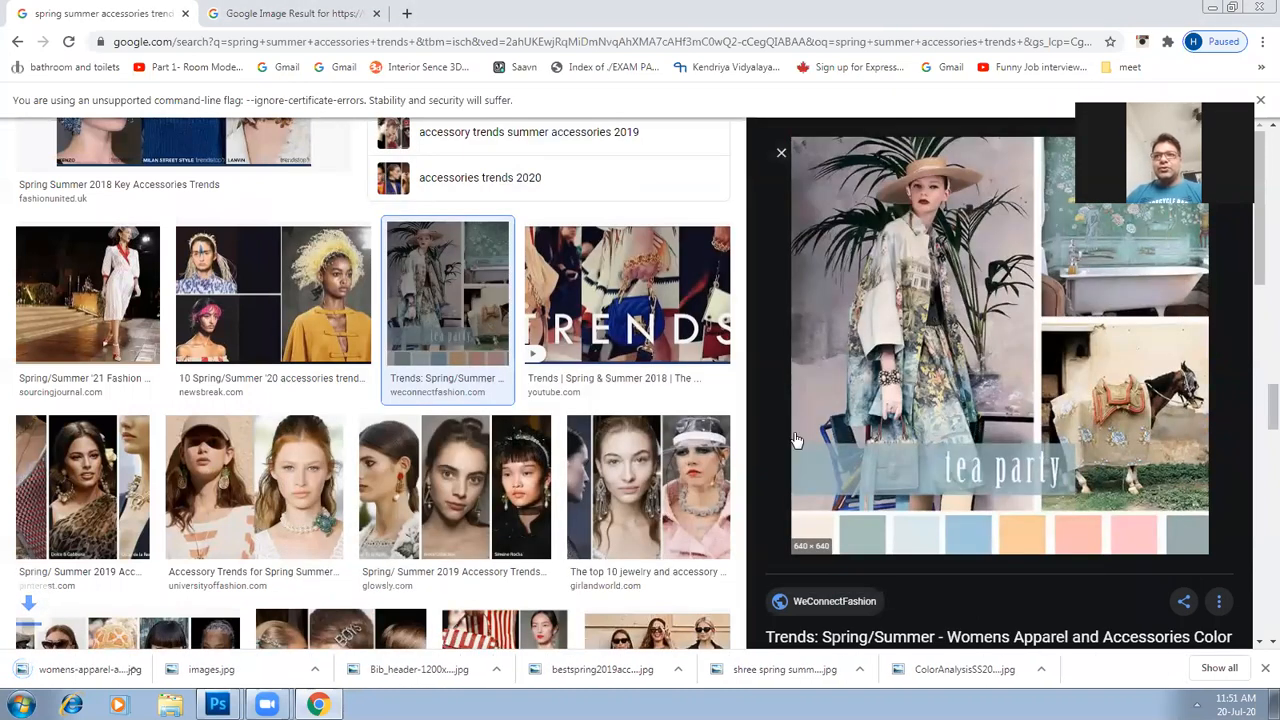
Save the Boomerinas image of the tasselled necklace, beaded earrings and colourful bracelets from further down the accessories results
scroll(310, 455, "down", 3)
scroll(308, 455, "down", 4)
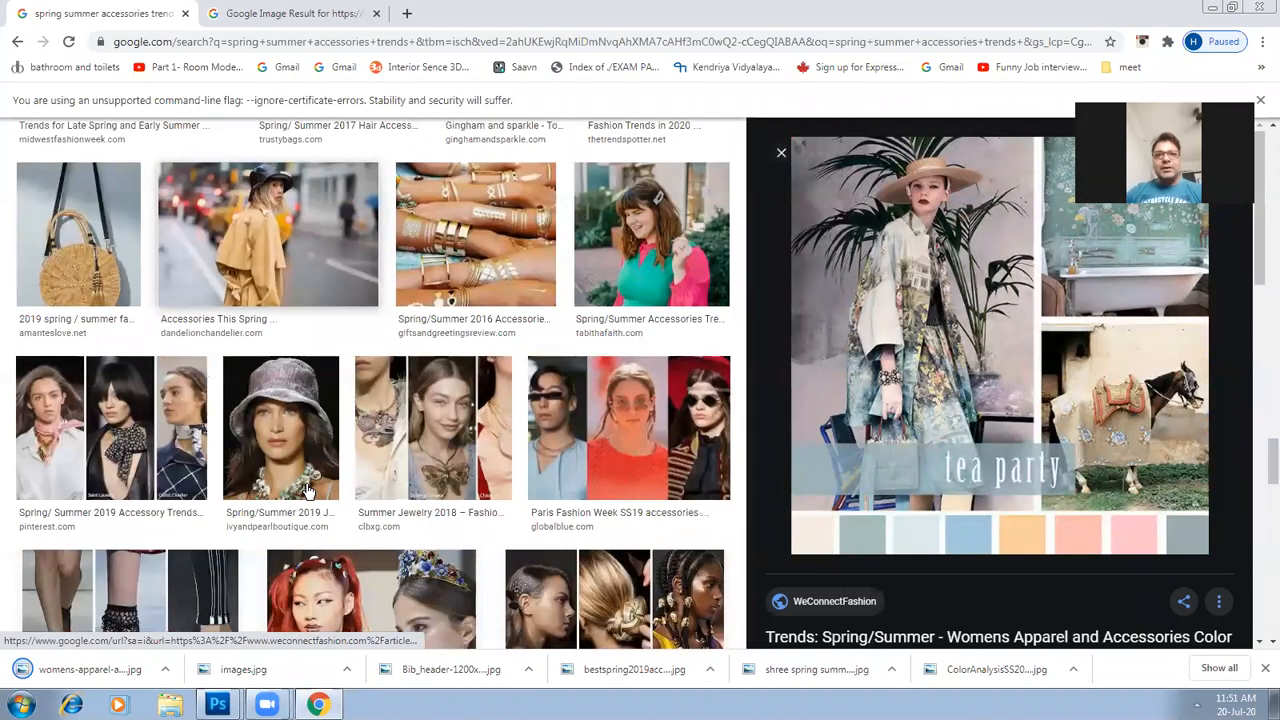
scroll(308, 490, "down", 3)
scroll(308, 487, "down", 3)
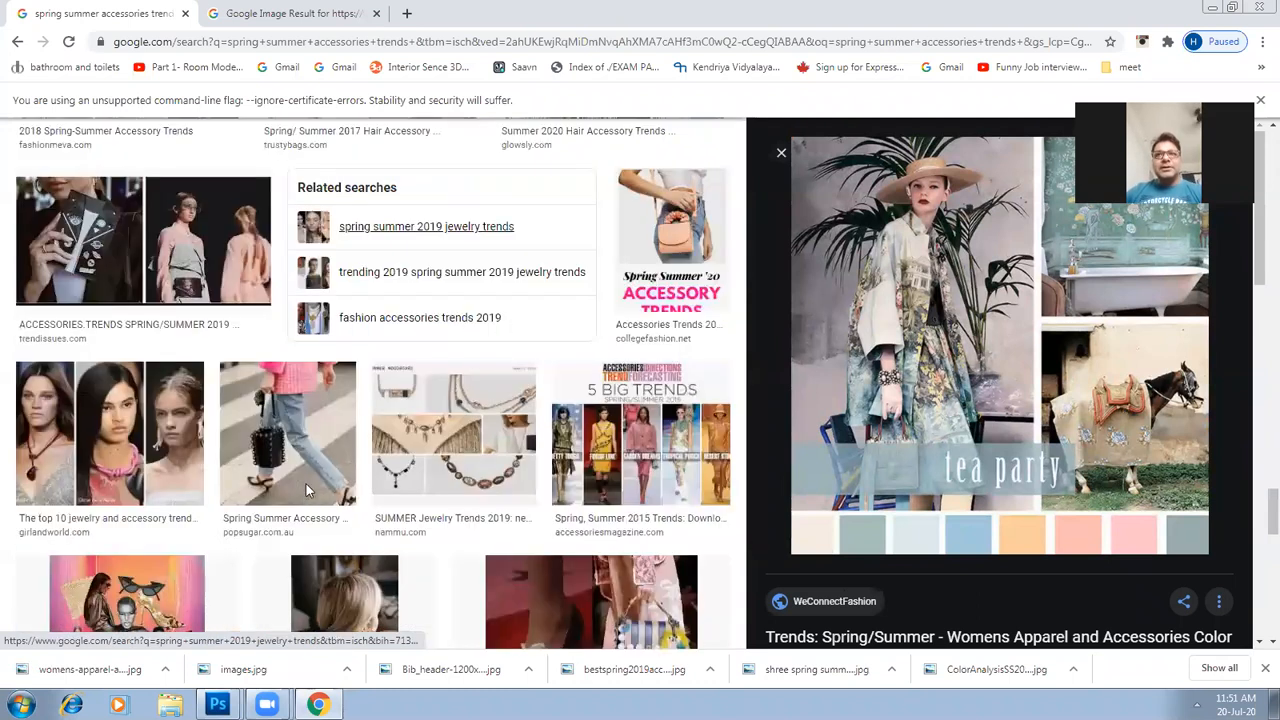
scroll(308, 487, "down", 3)
scroll(308, 490, "down", 3)
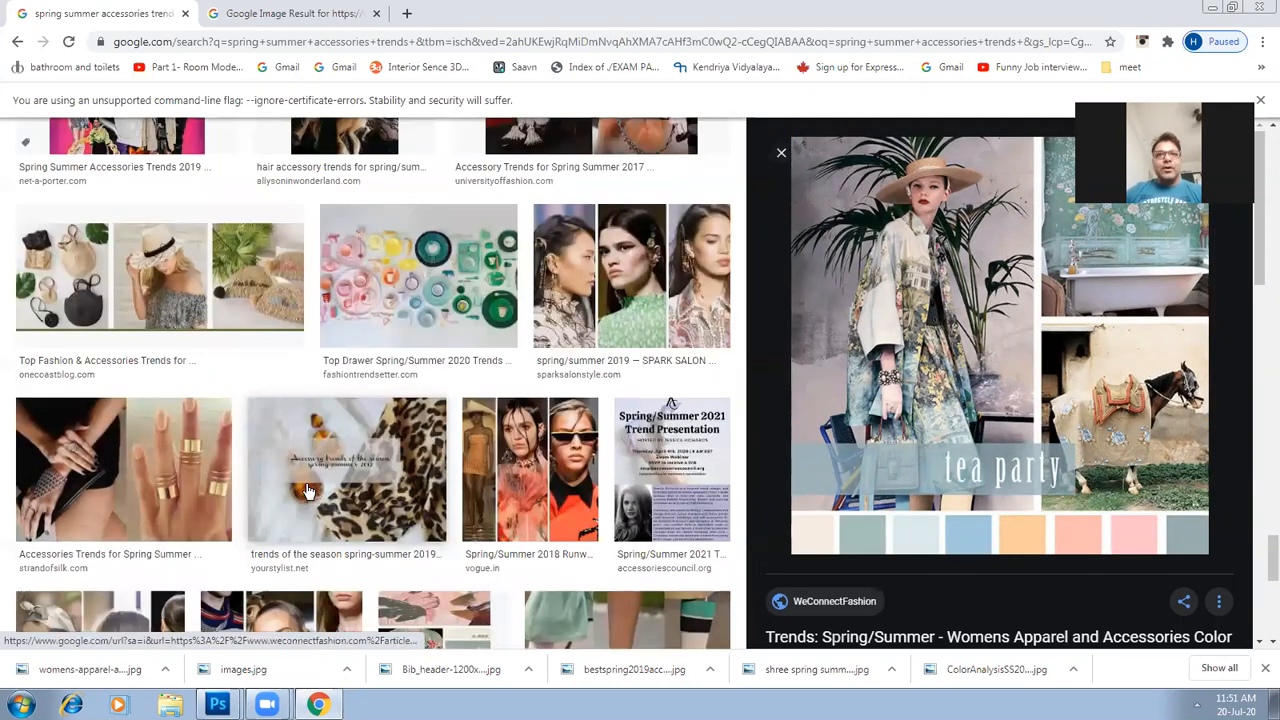
scroll(308, 490, "down", 3)
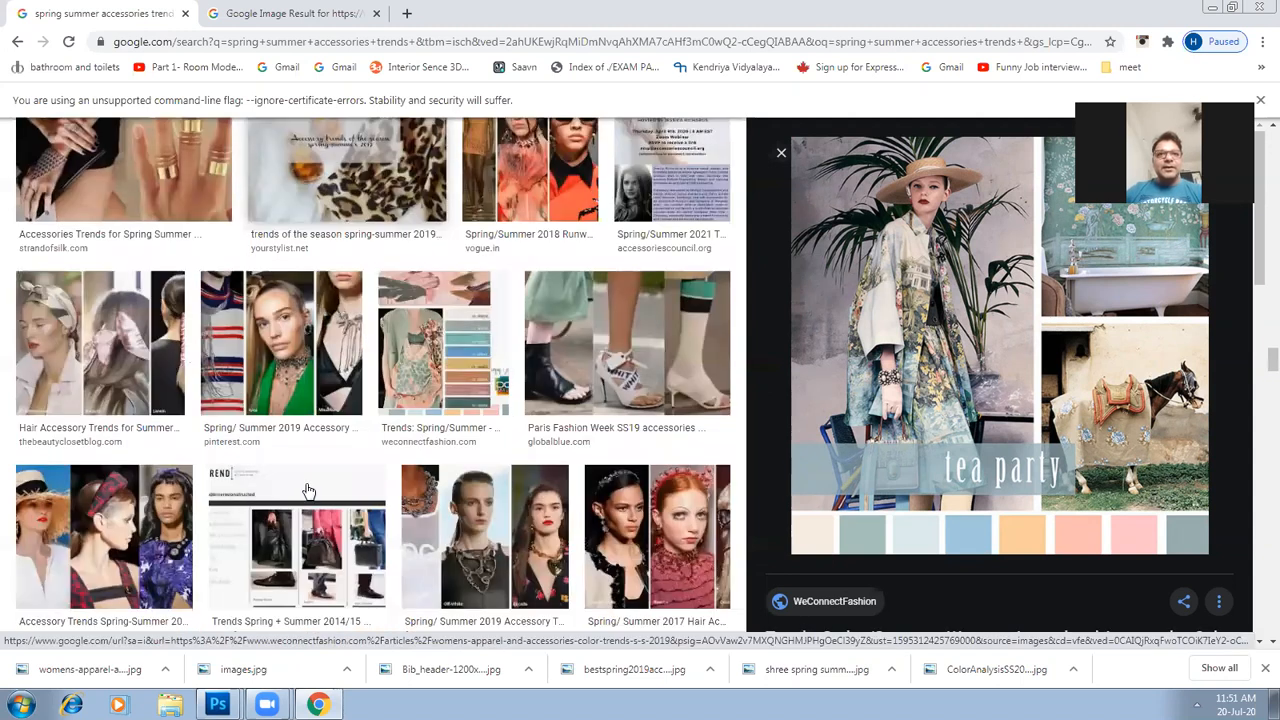
scroll(308, 490, "down", 2)
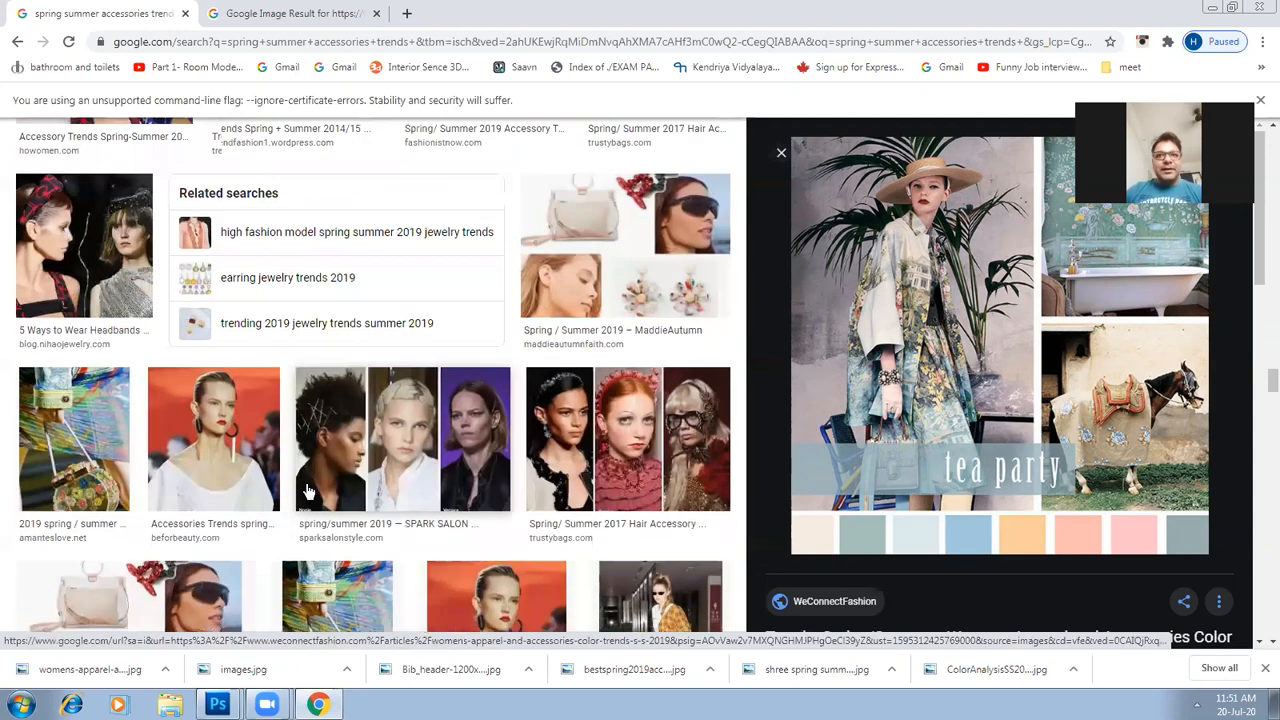
scroll(308, 490, "down", 3)
scroll(308, 490, "down", 3)
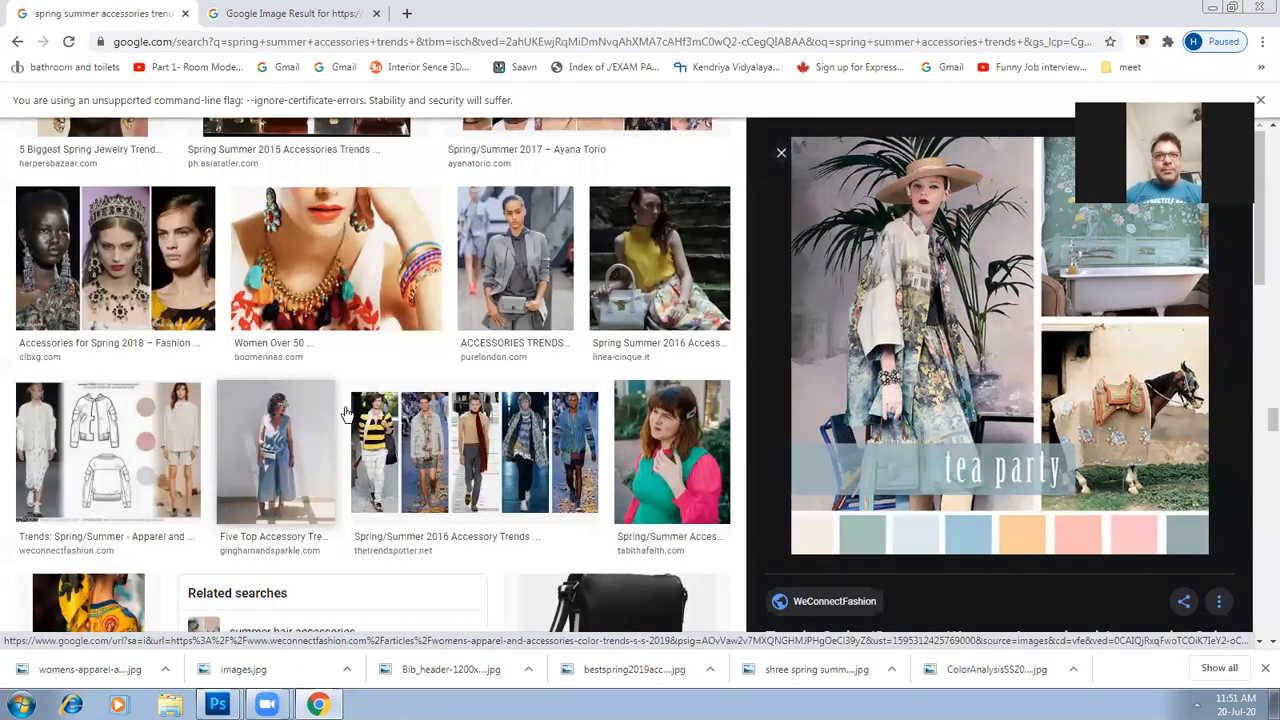
left_click(365, 305)
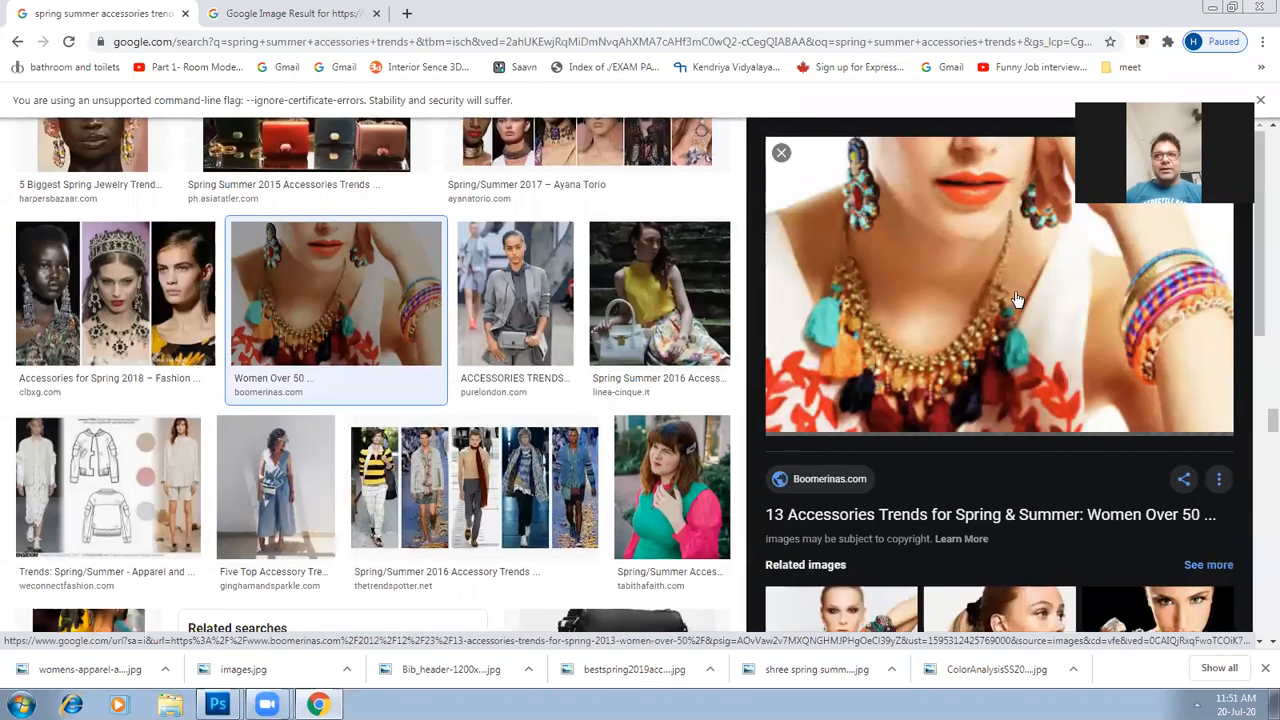
right_click(901, 325)
left_click(930, 460)
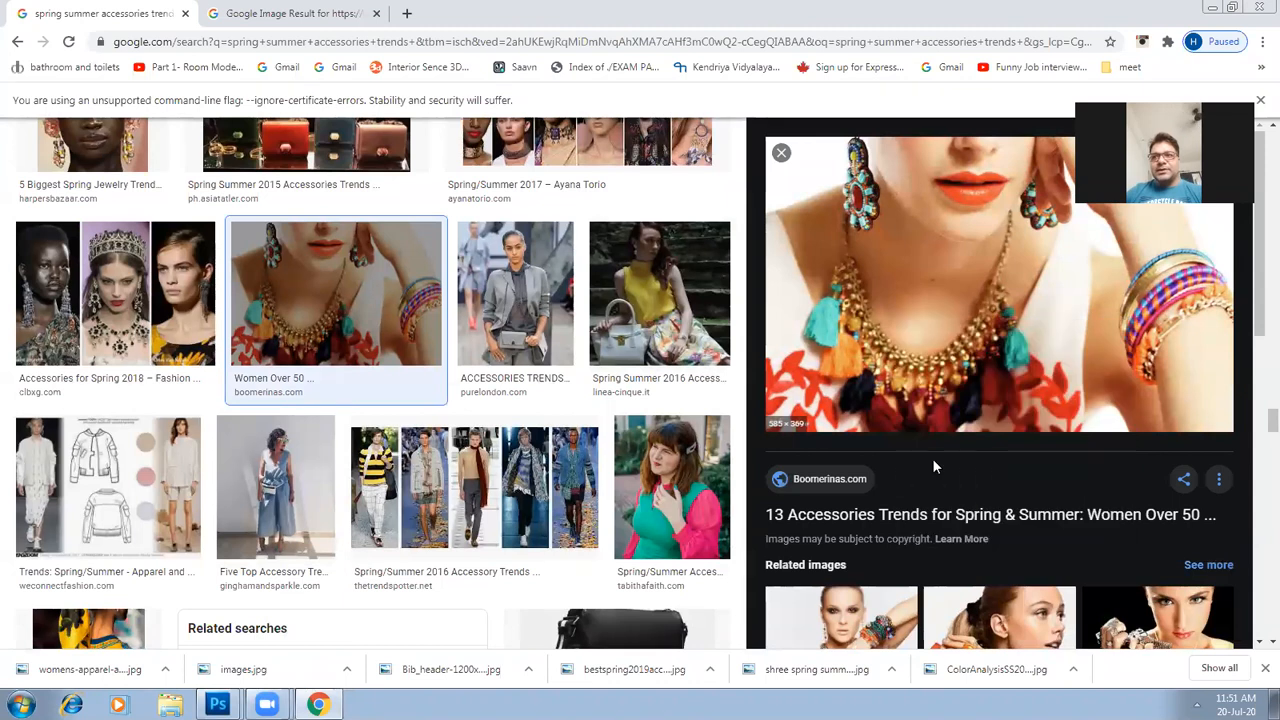
key("Return")
scroll(480, 491, "down", 2)
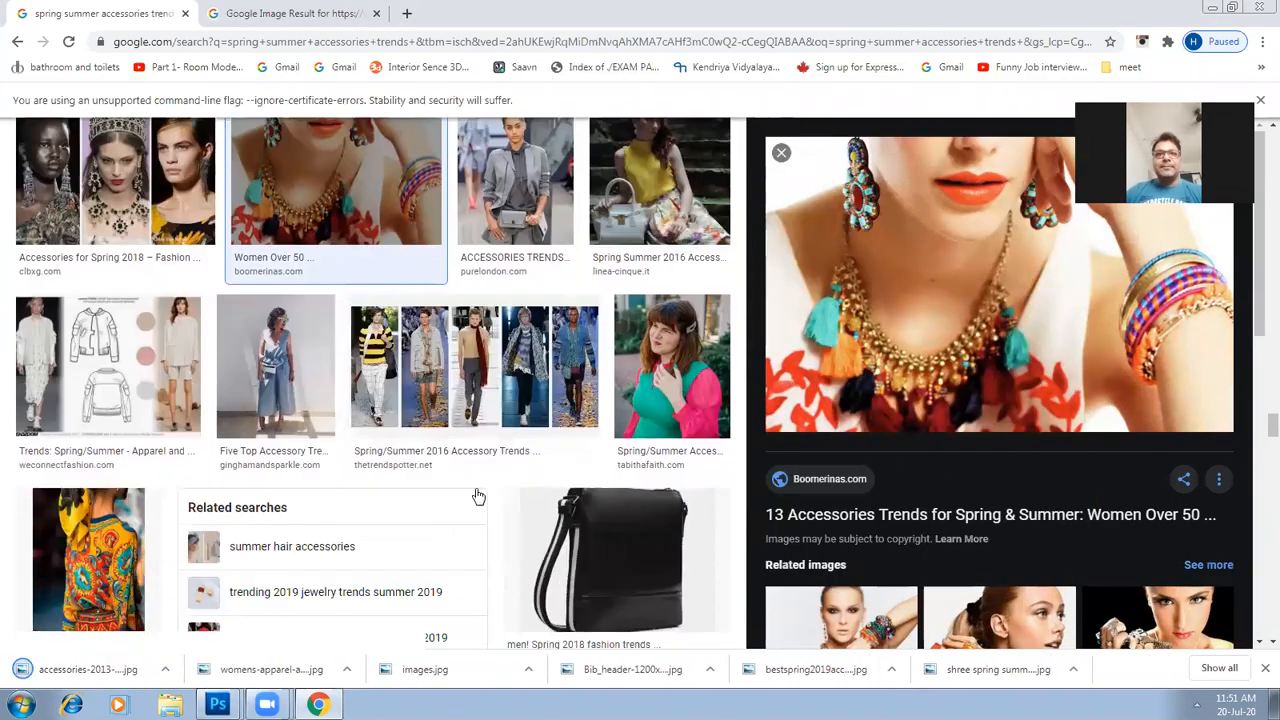
scroll(478, 496, "down", 4)
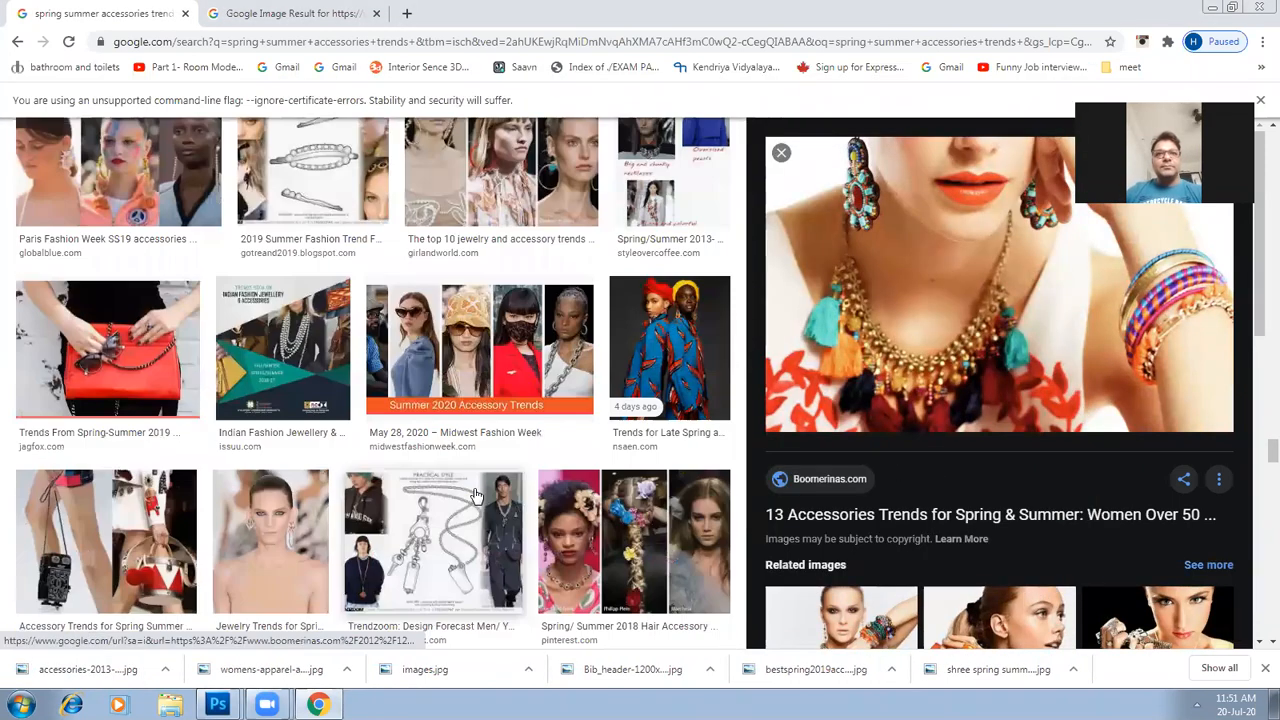
scroll(476, 496, "down", 3)
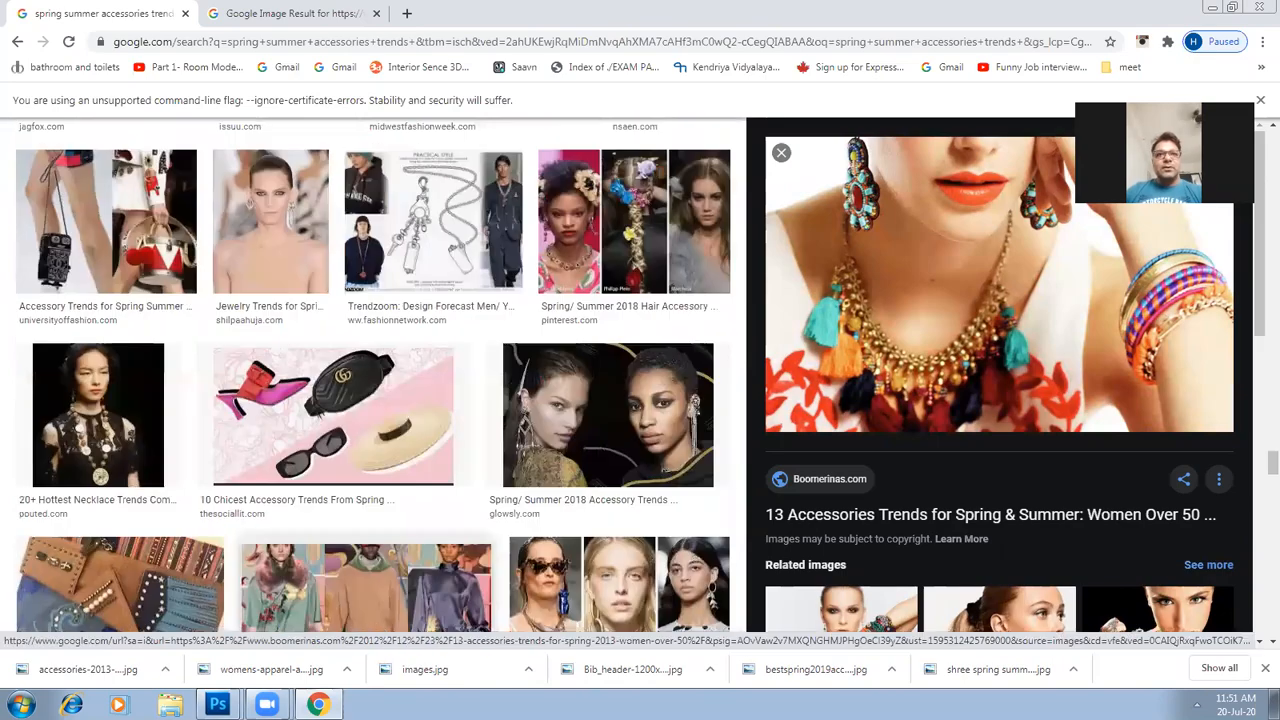
Switch to Photoshop and open the 53782544 landscape image of the cosmos flower field from the spring folder on the Desktop
key("alt+Tab")
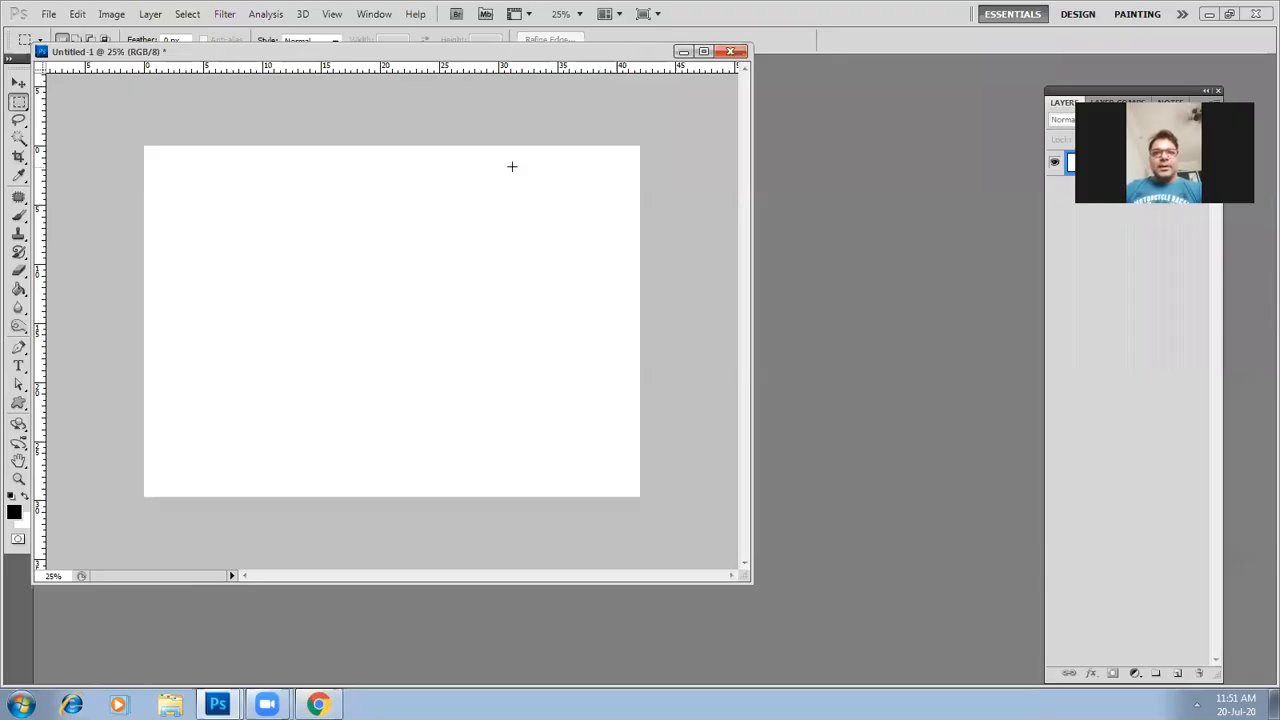
left_click_drag(103, 50, 237, 87)
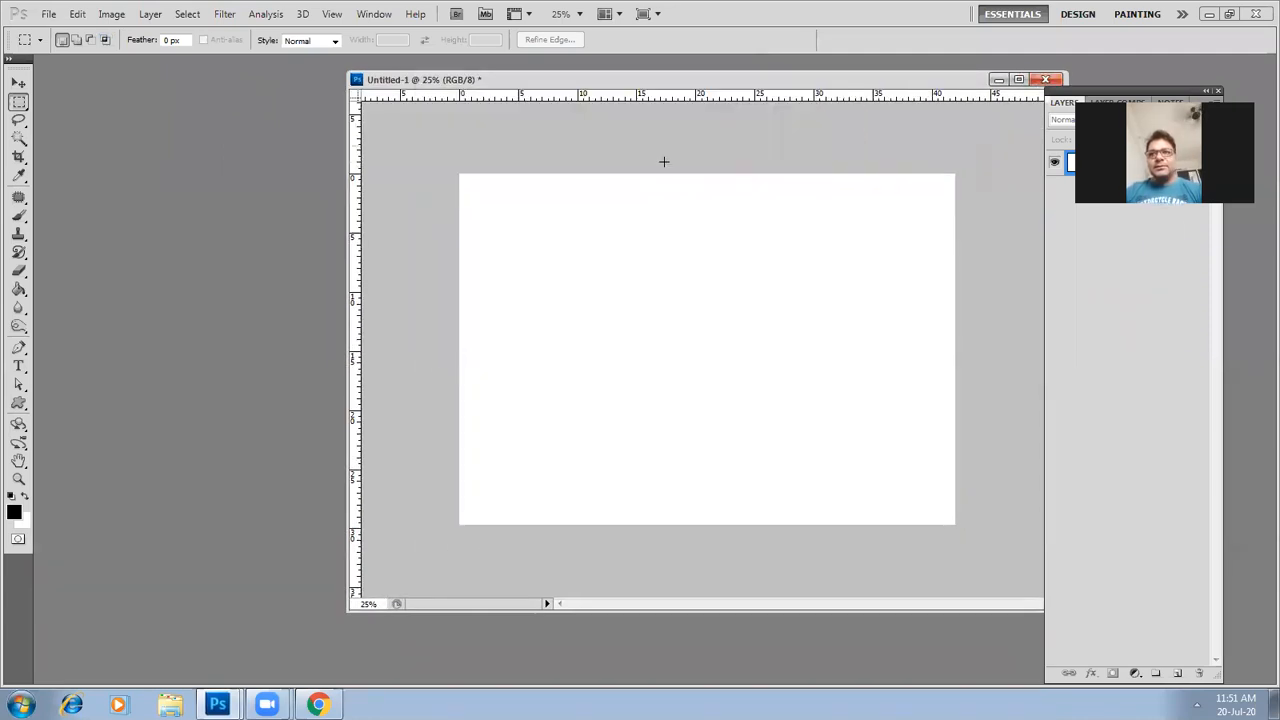
left_click(48, 13)
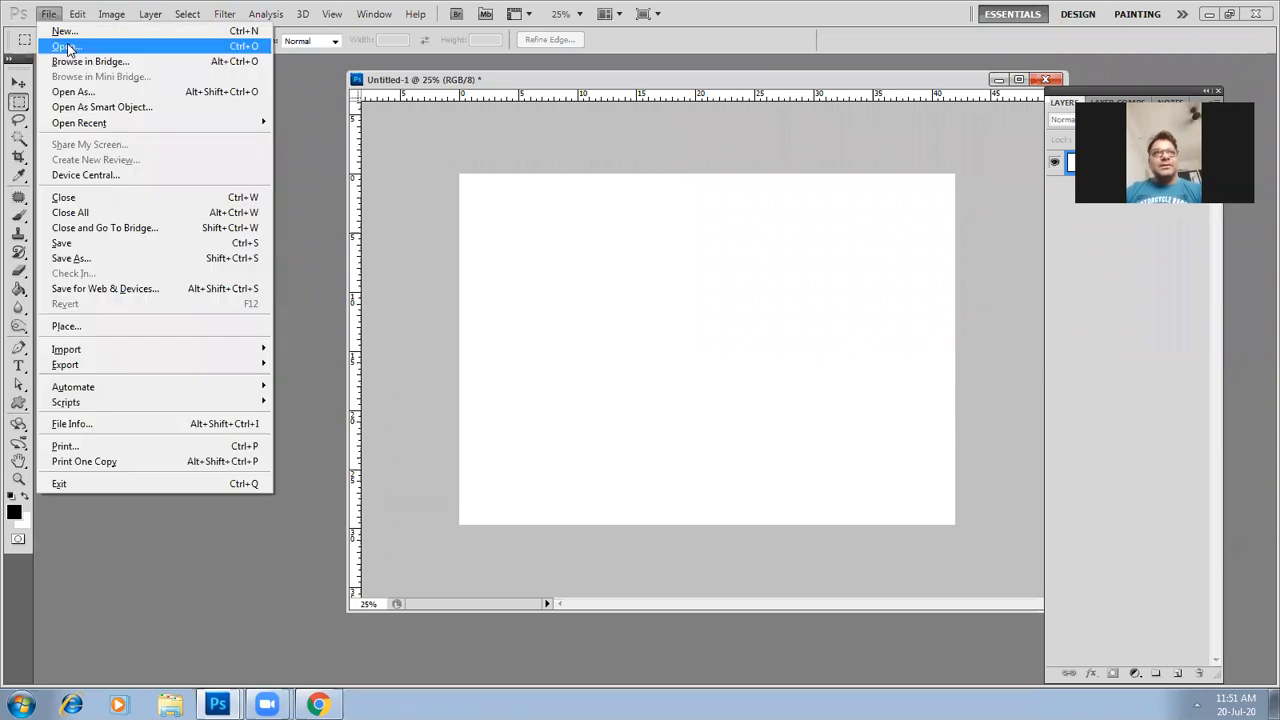
left_click(67, 43)
left_click_drag(855, 145, 856, 245)
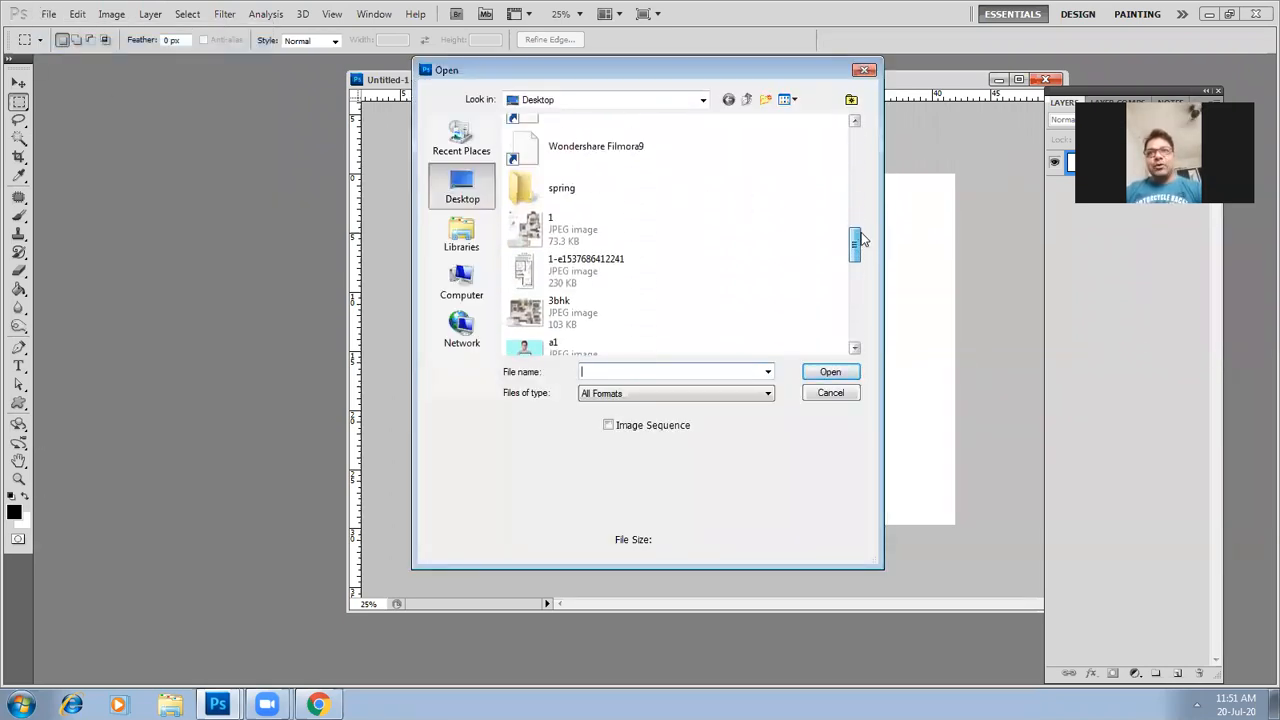
double_click(562, 240)
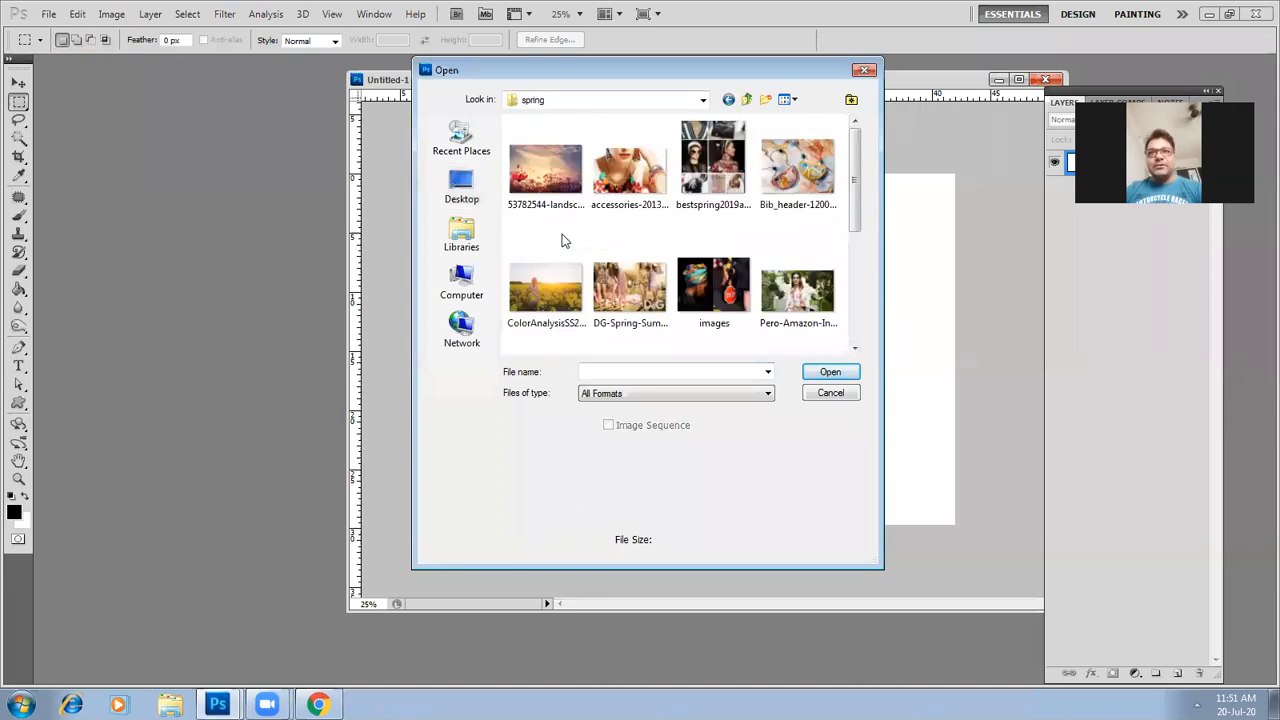
left_click(563, 180)
left_click(810, 372)
Arrange the flower field image window and the blank document window so that both canvases can be reached
left_click_drag(520, 100, 100, 207)
left_click_drag(424, 80, 441, 86)
left_click(312, 199)
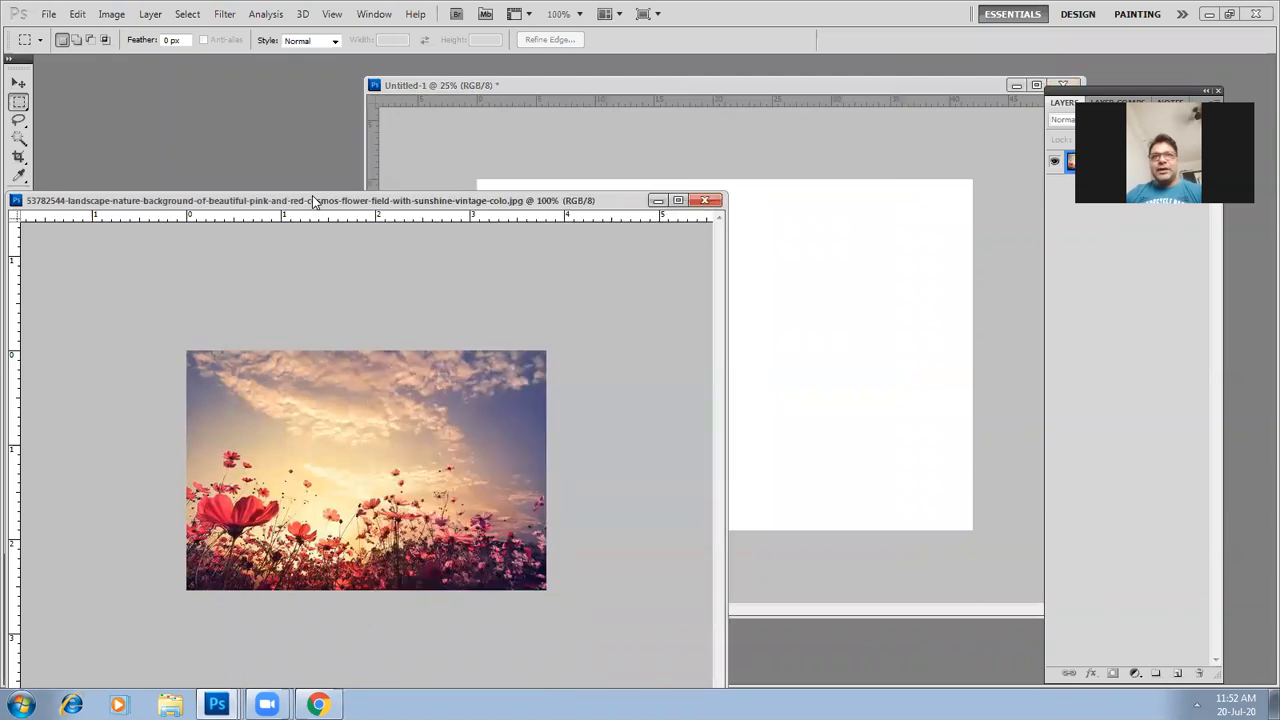
left_click_drag(379, 201, 324, 199)
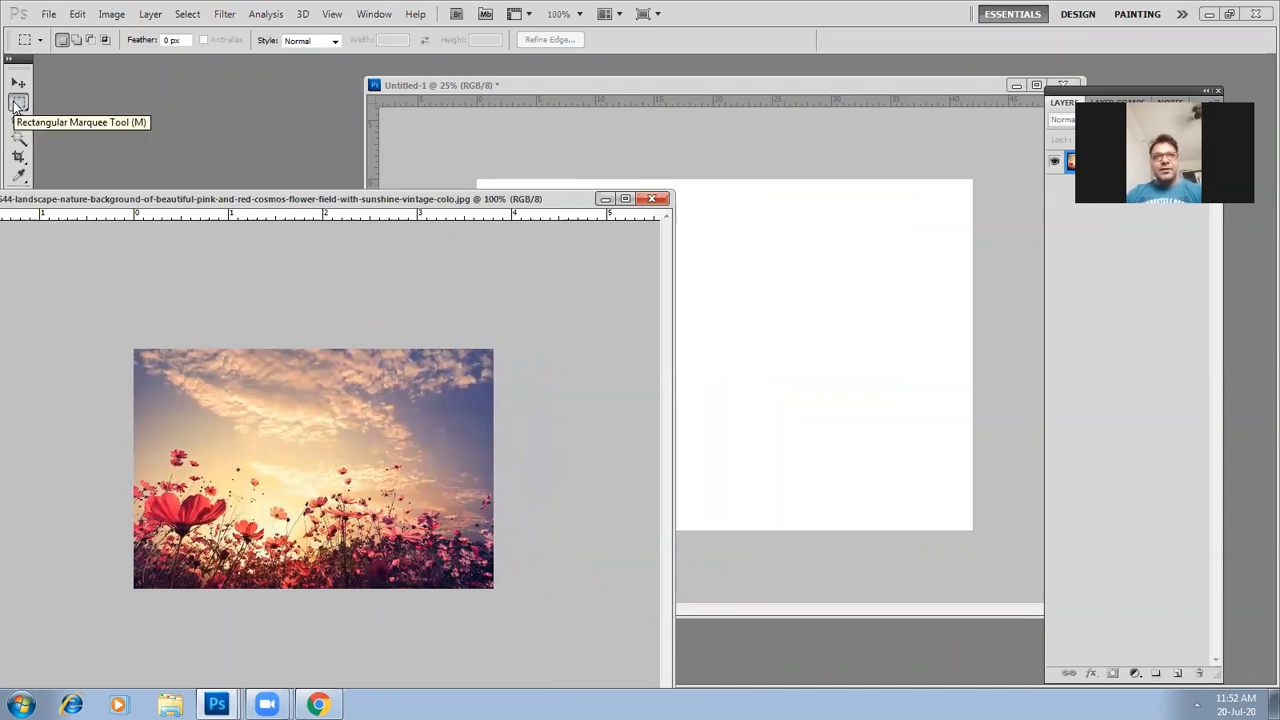
Copy a rectangular selection covering most of the flower field photo into the blank document's upper-left corner, and close the source image
left_click_drag(141, 363, 476, 578)
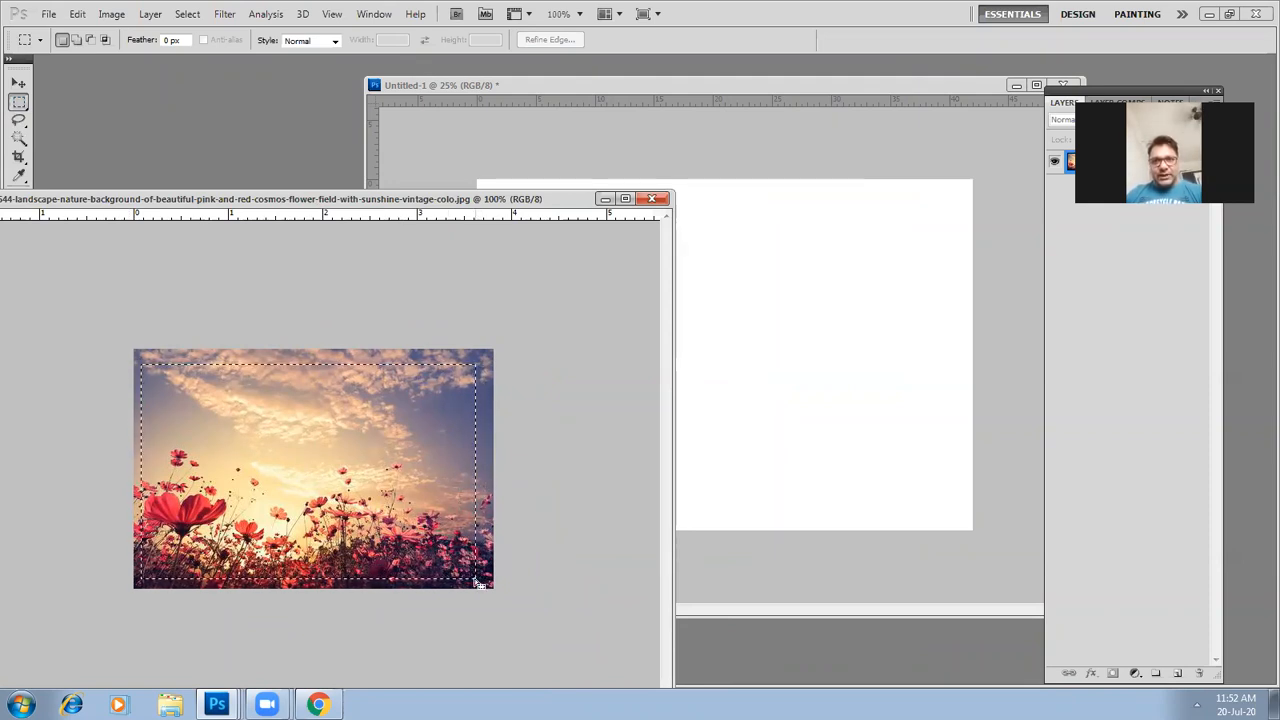
left_click(17, 84)
left_click_drag(255, 418, 518, 234)
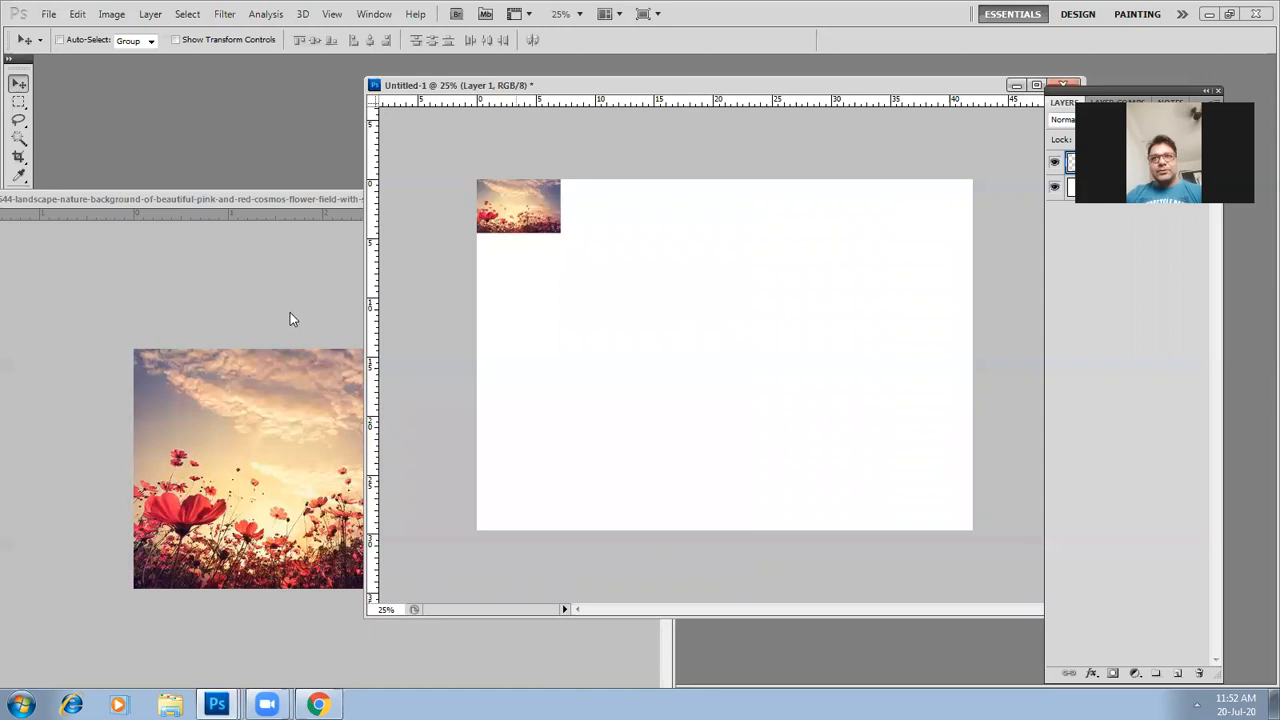
left_click(340, 307)
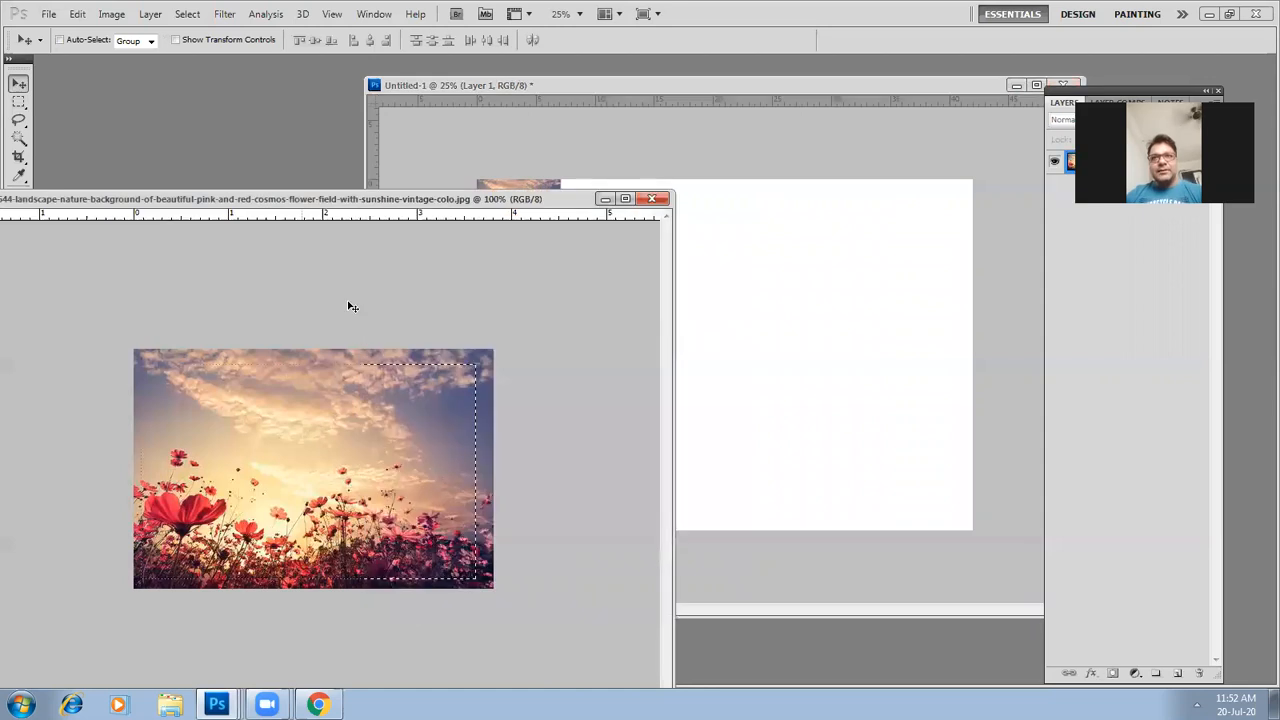
left_click(657, 199)
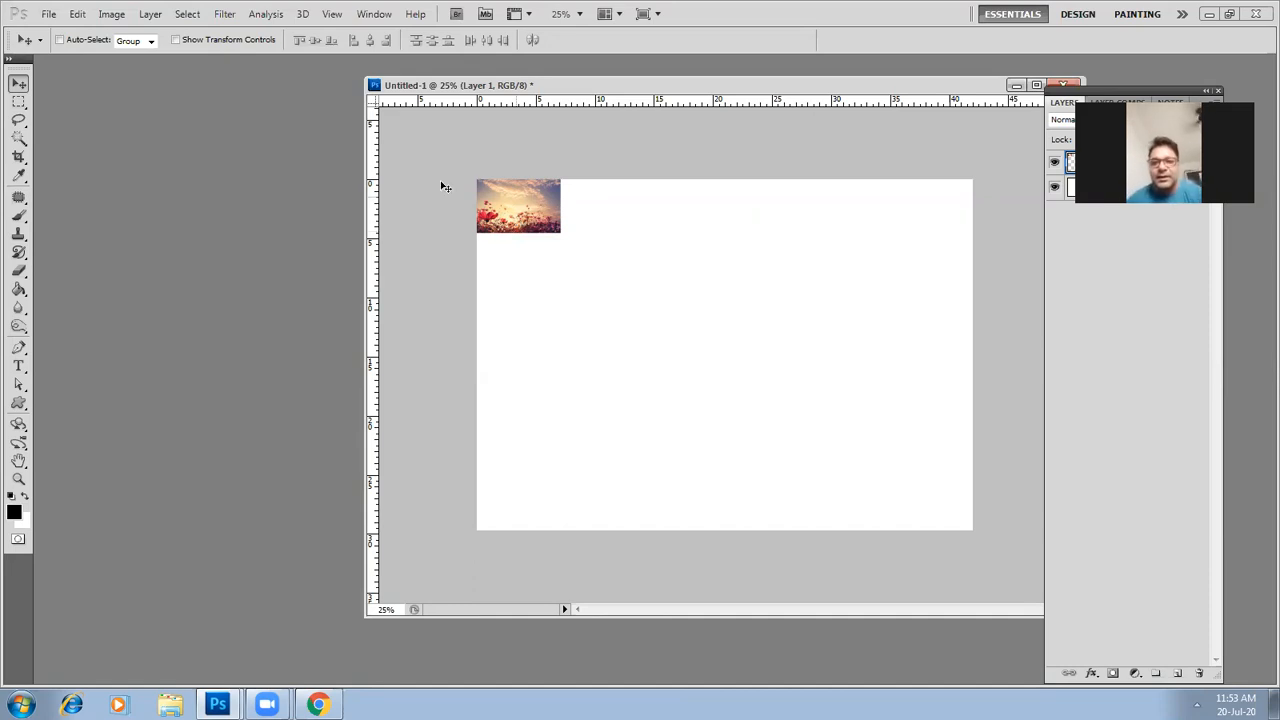
Move the flower photo slightly inward from the canvas corner and scale it to about 204% width and 210% height
left_click_drag(508, 210, 527, 236)
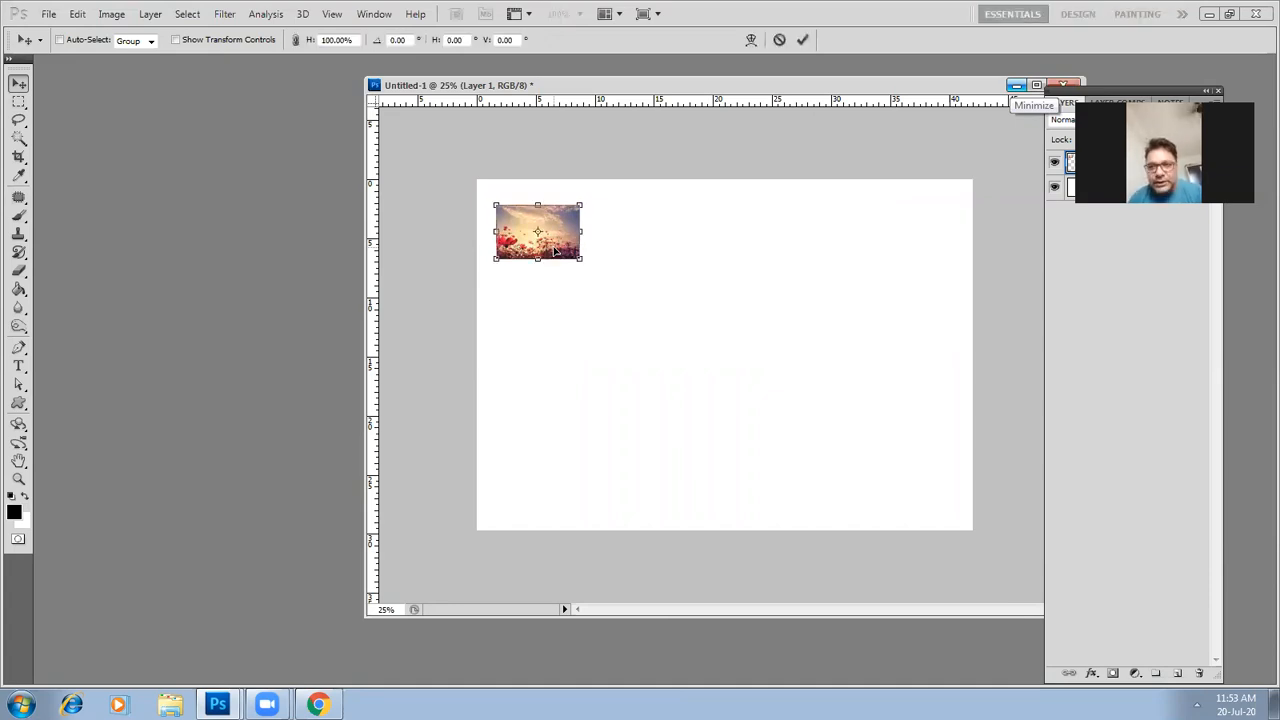
key("ctrl+t")
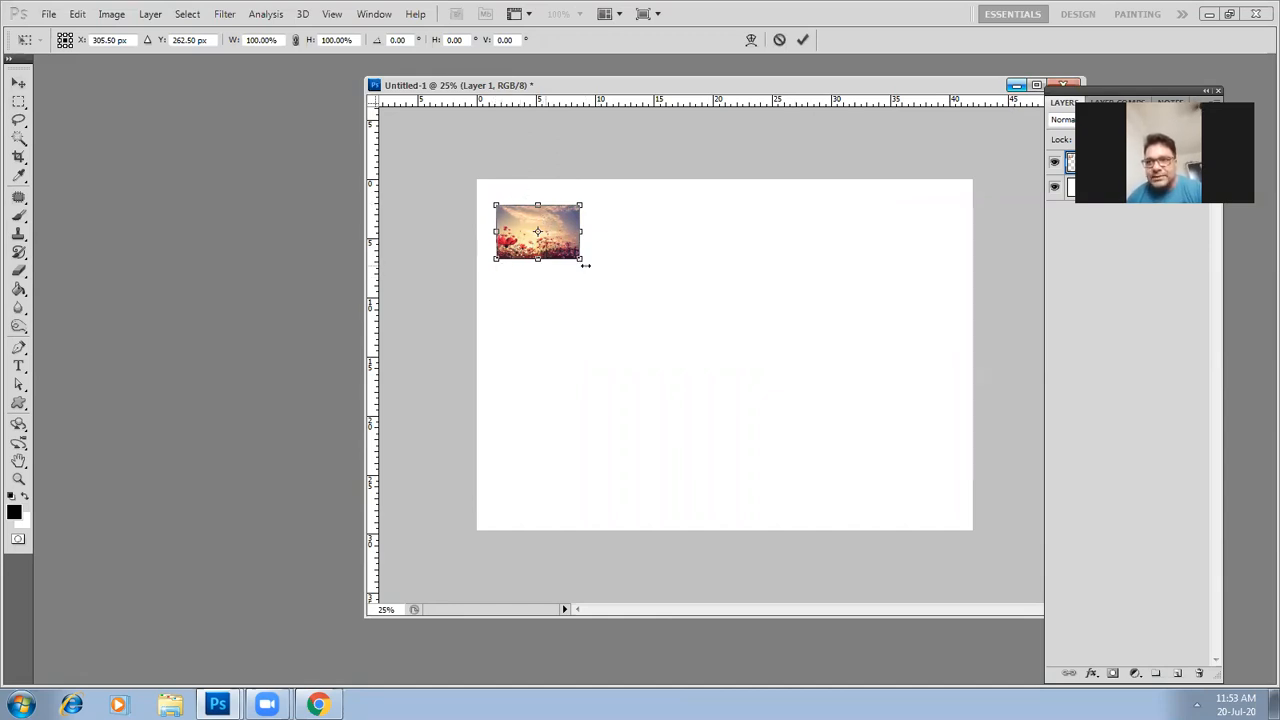
left_click_drag(585, 265, 750, 374)
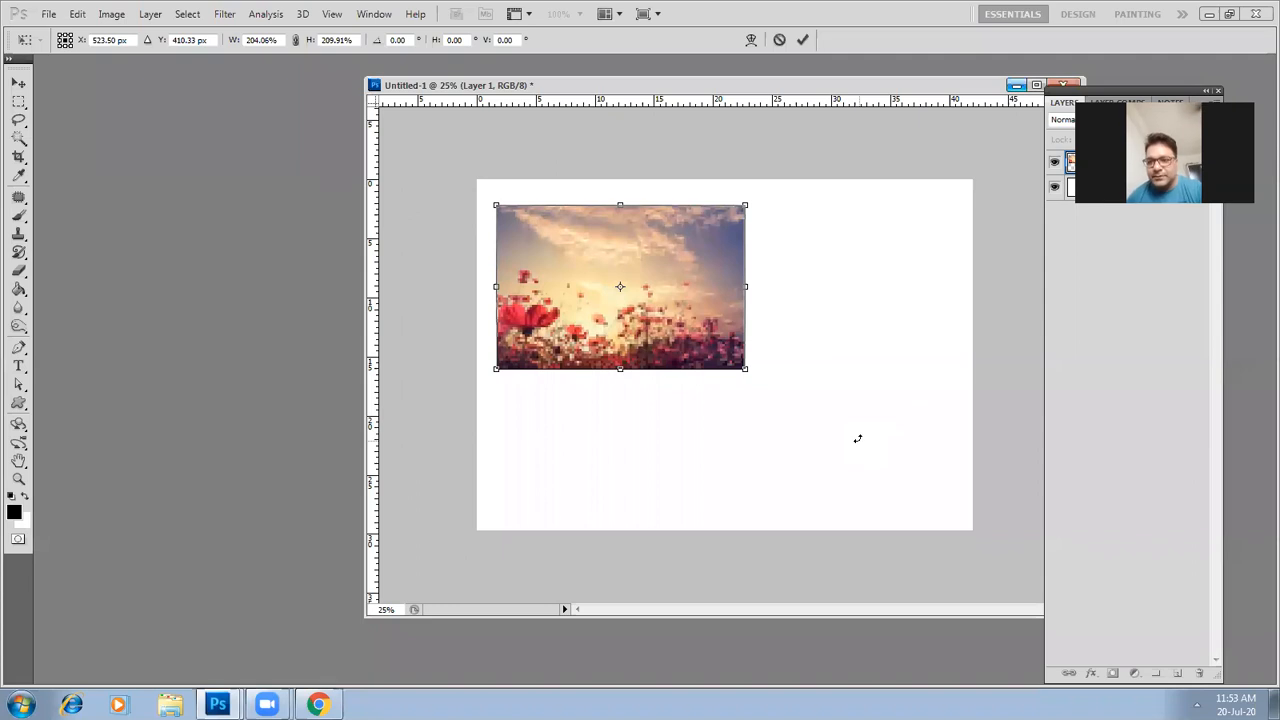
key("Return")
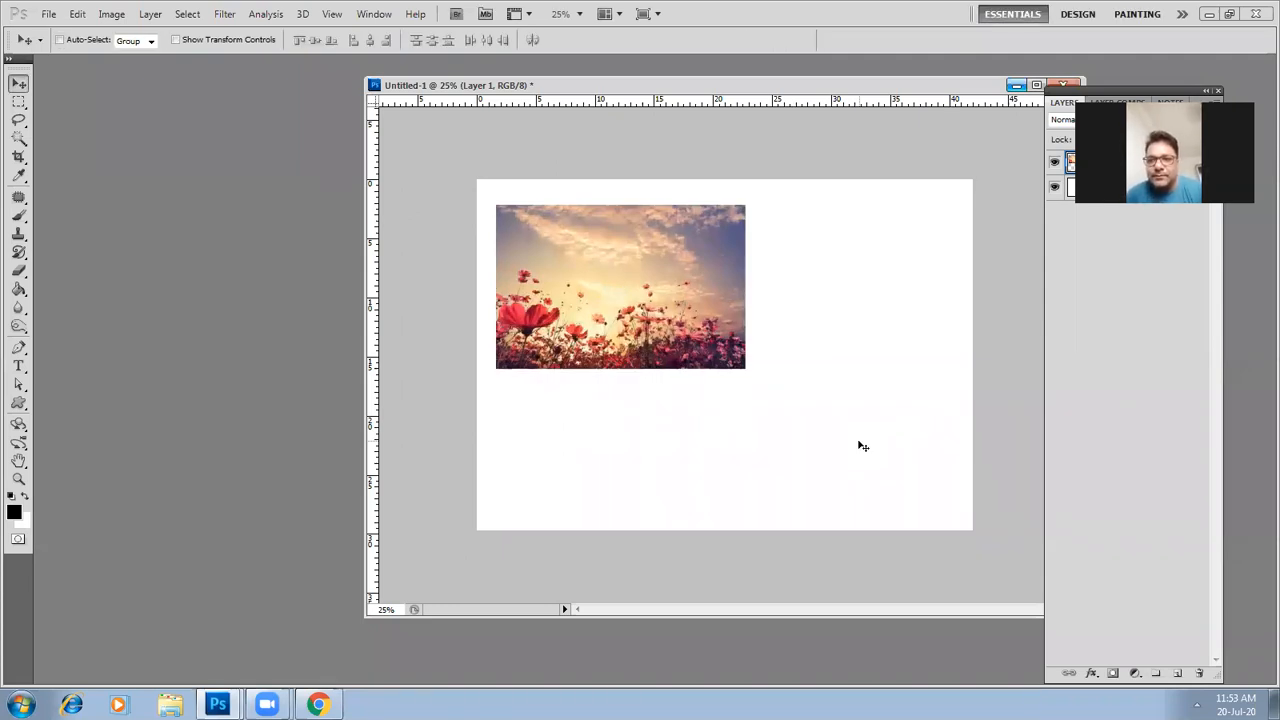
Open the accessories-2013 necklace photo from the spring folder, copy it onto the blank area beside the flower photo, and close the source
left_click(48, 14)
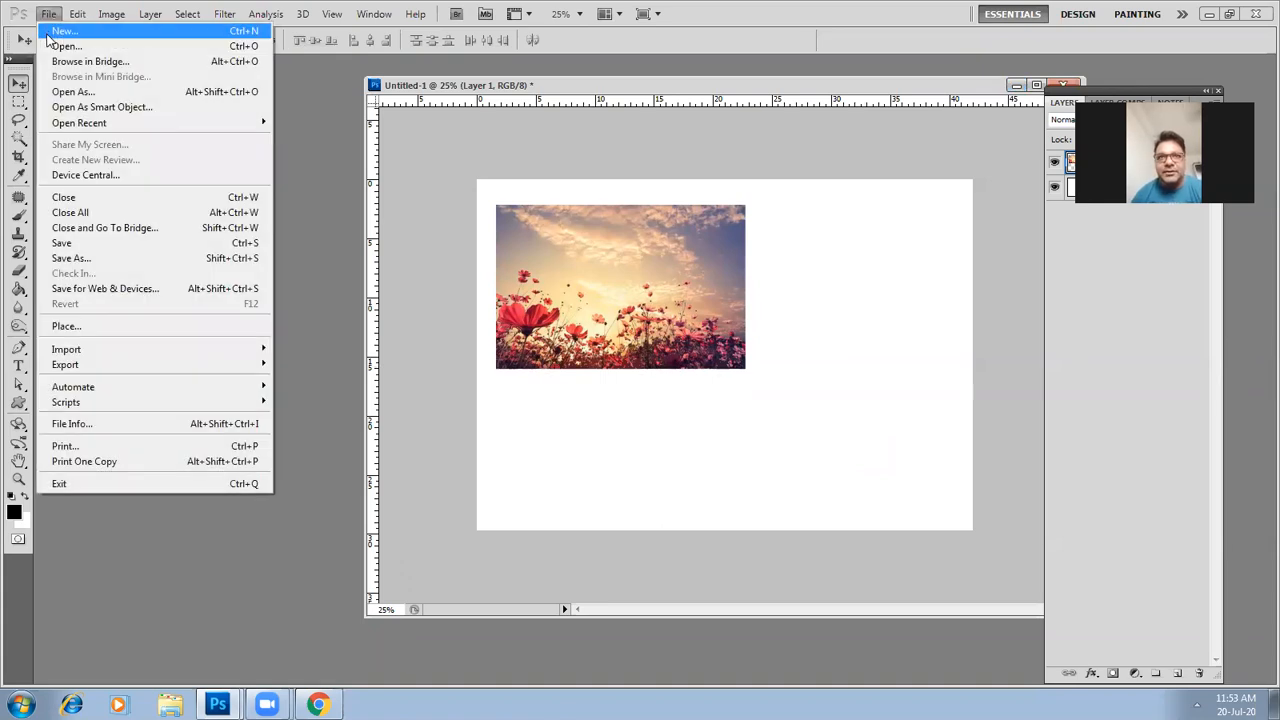
left_click(50, 46)
left_click(629, 165)
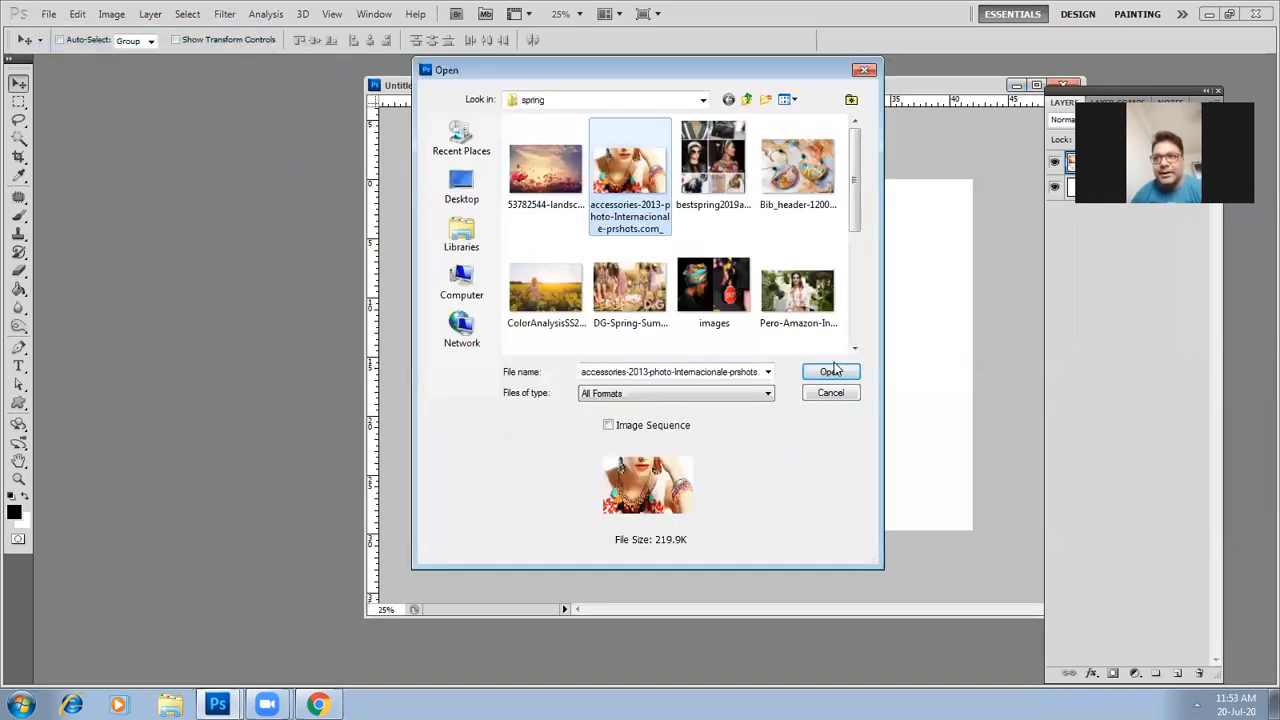
left_click(831, 371)
left_click_drag(603, 110, 80, 218)
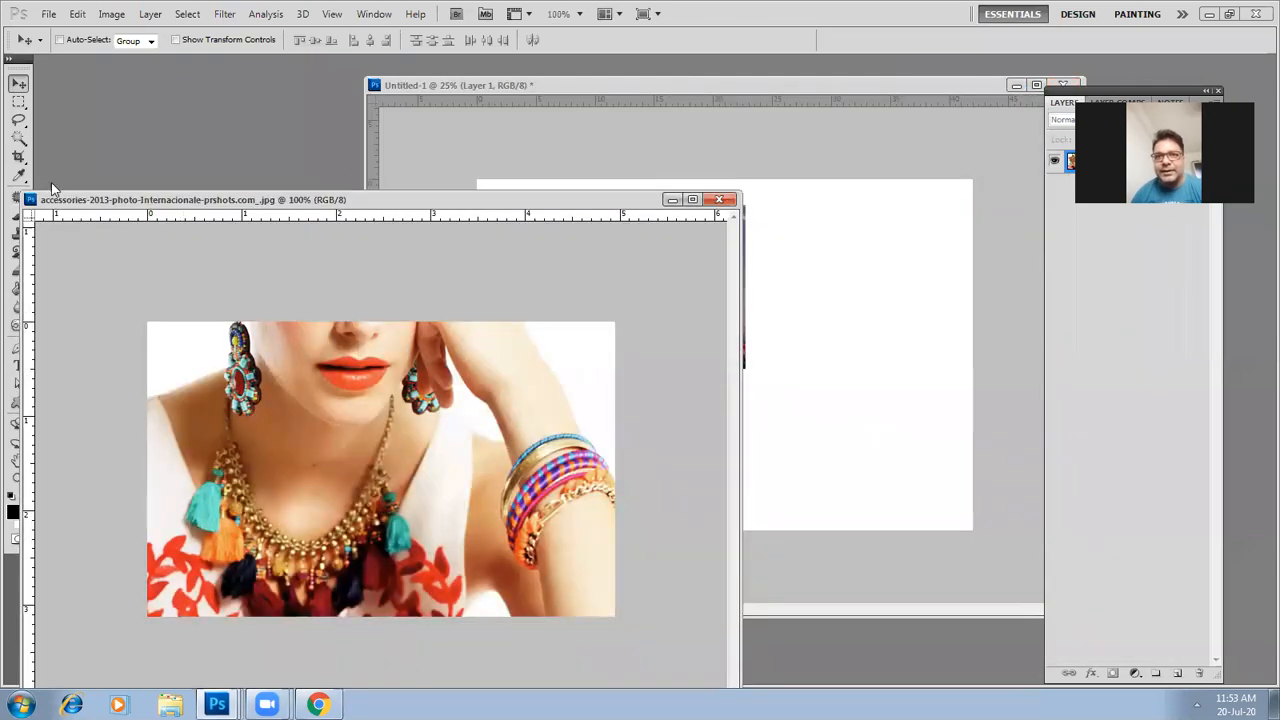
left_click_drag(335, 390, 828, 337)
left_click(314, 368)
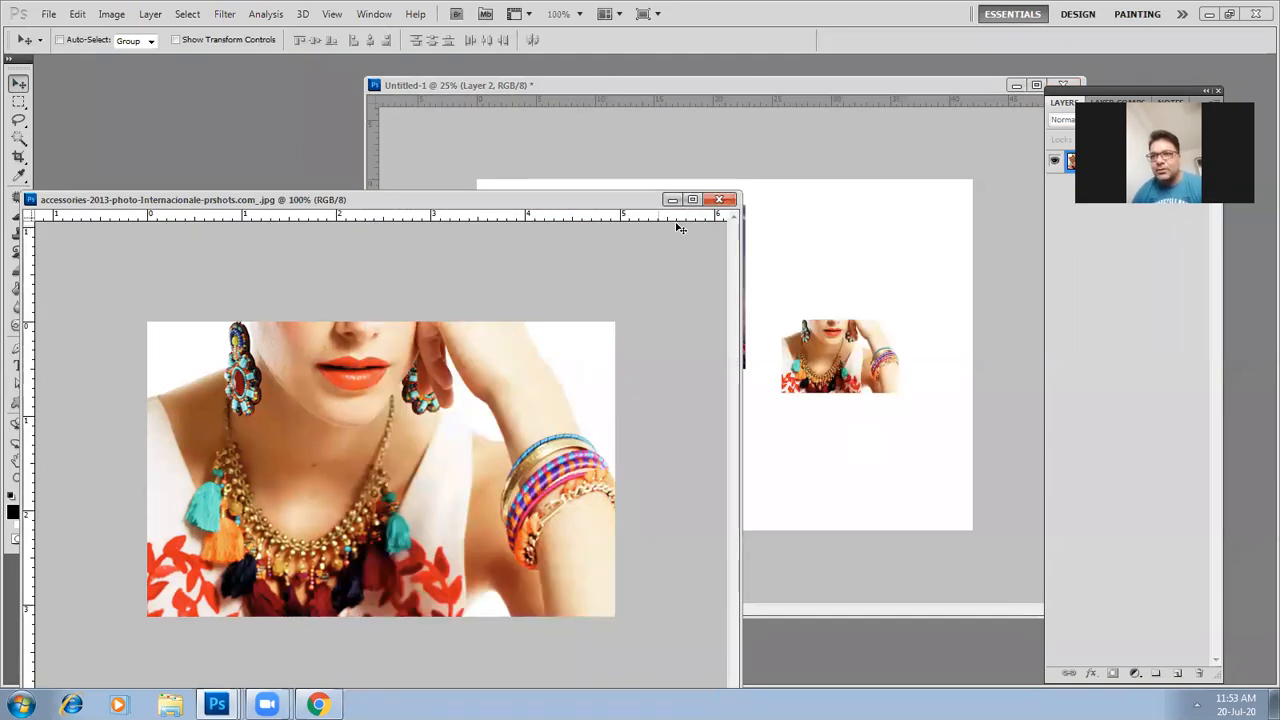
left_click(729, 201)
Open Bib_header-1200x900.jpg with its embedded profile discarded, copy it onto the upper-right area of the board, and close the source image
left_click(48, 14)
left_click(60, 46)
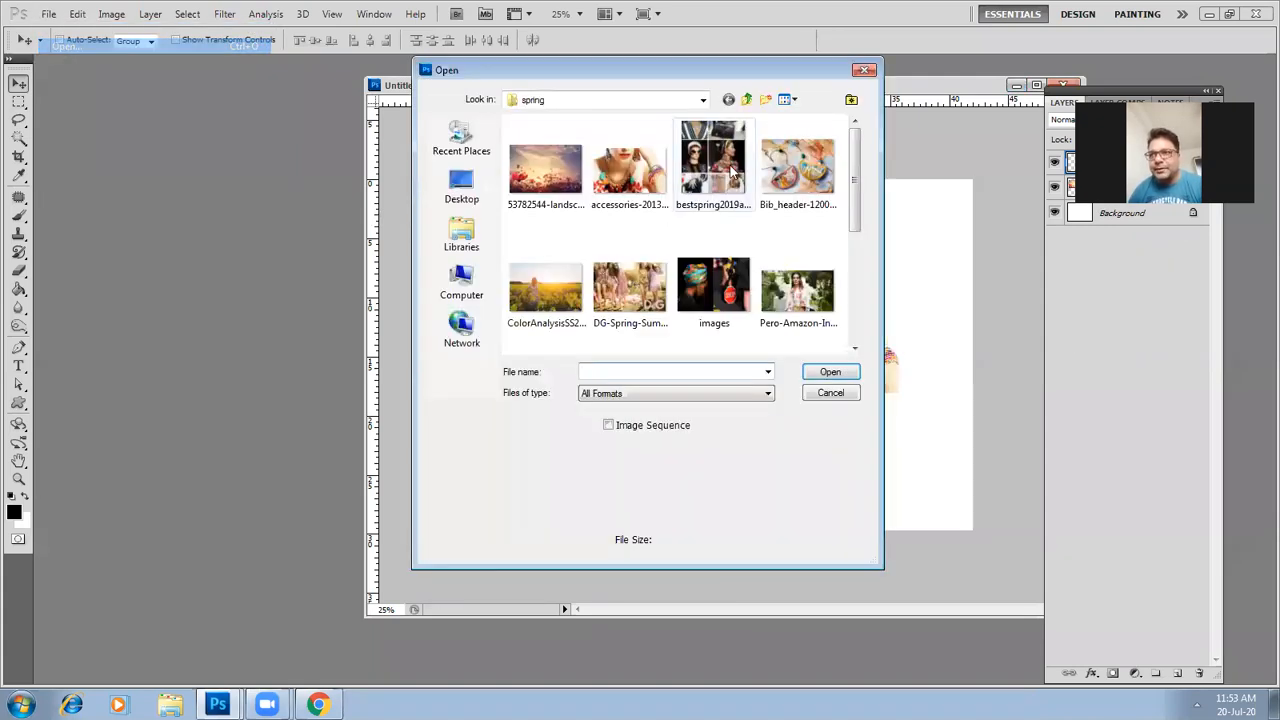
double_click(797, 165)
left_click(605, 331)
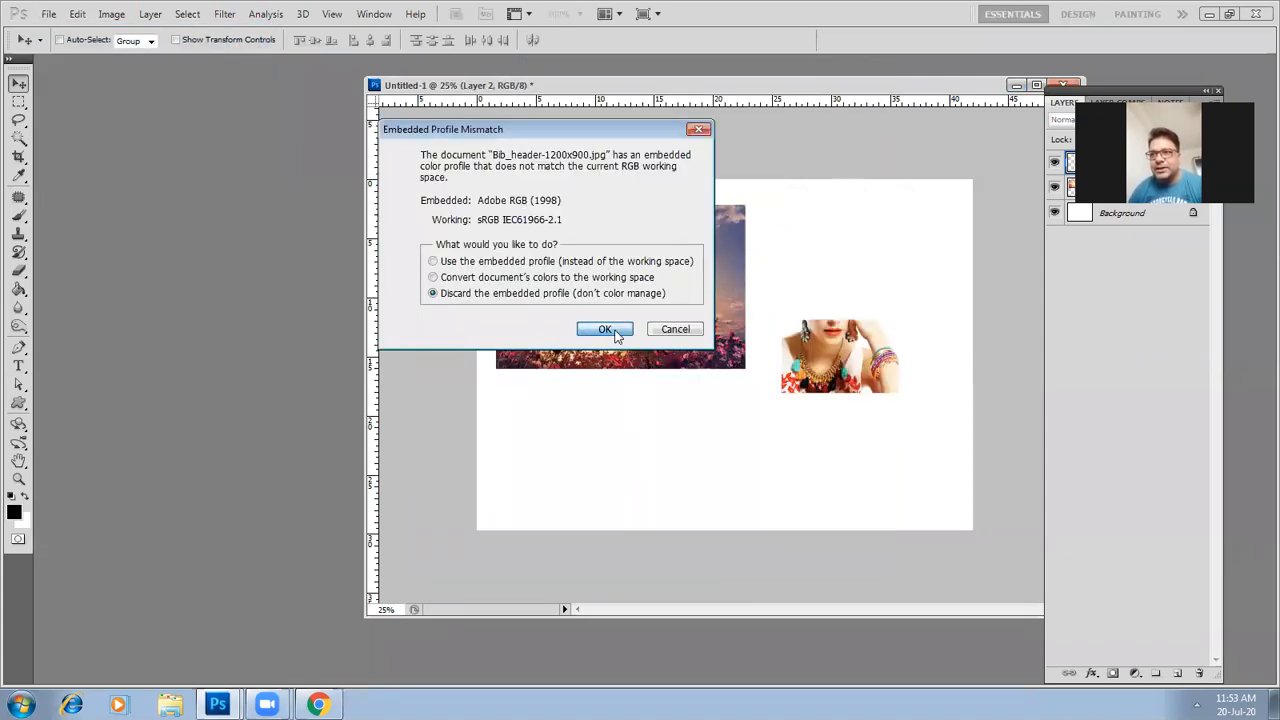
left_click_drag(600, 103, 18, 243)
left_click_drag(296, 380, 866, 236)
left_click(256, 283)
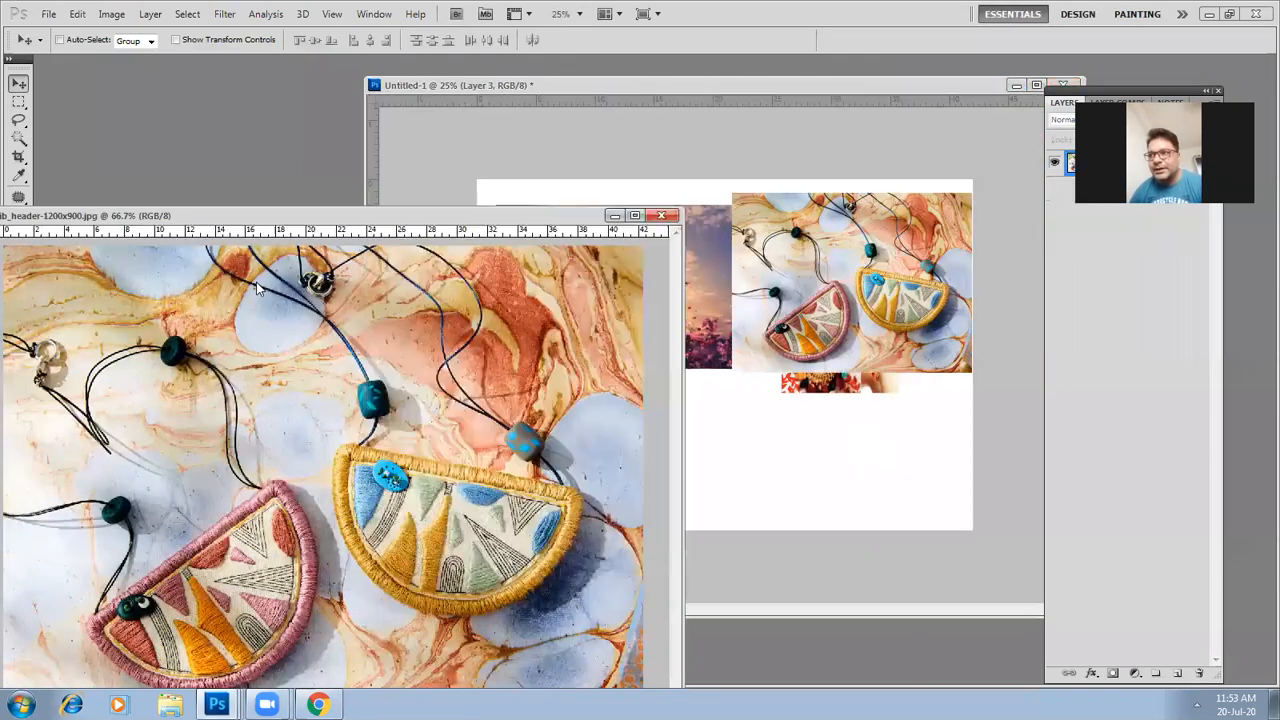
left_click(661, 215)
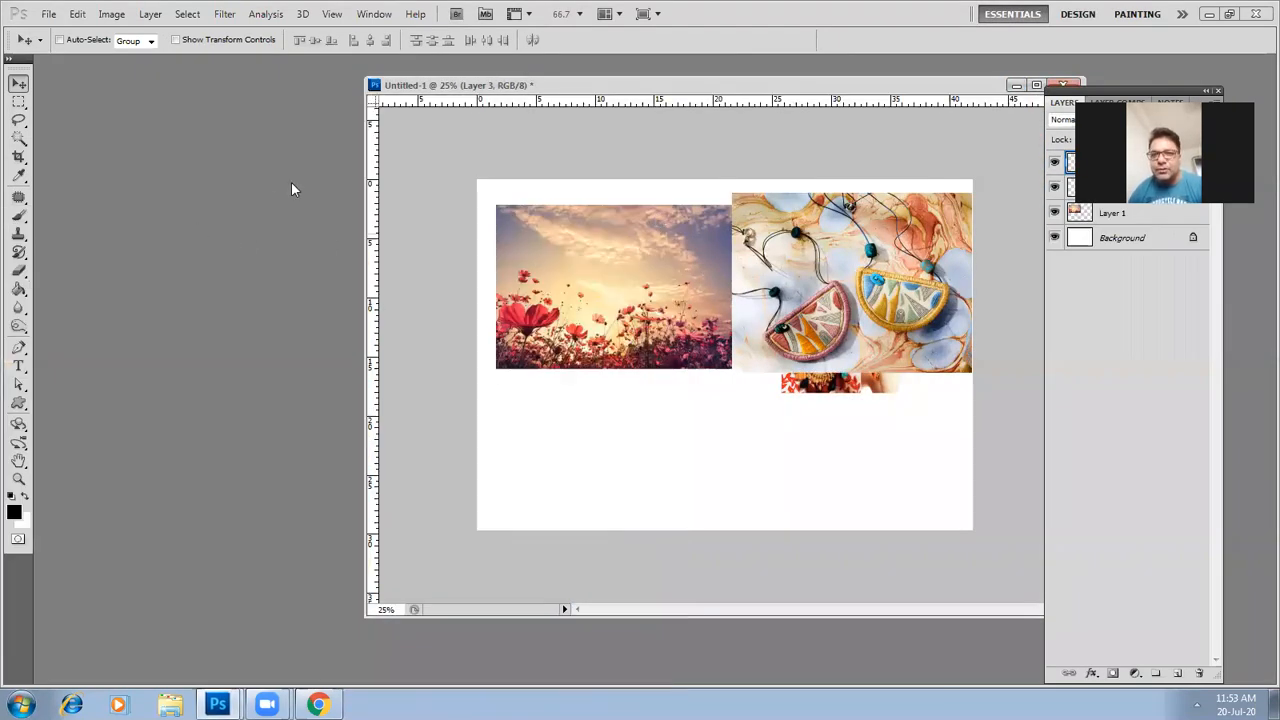
Open the ColorAnalysisSS20_CoverPhoto image, copy it onto the blank lower-middle area of the board, and close the source image
left_click(48, 14)
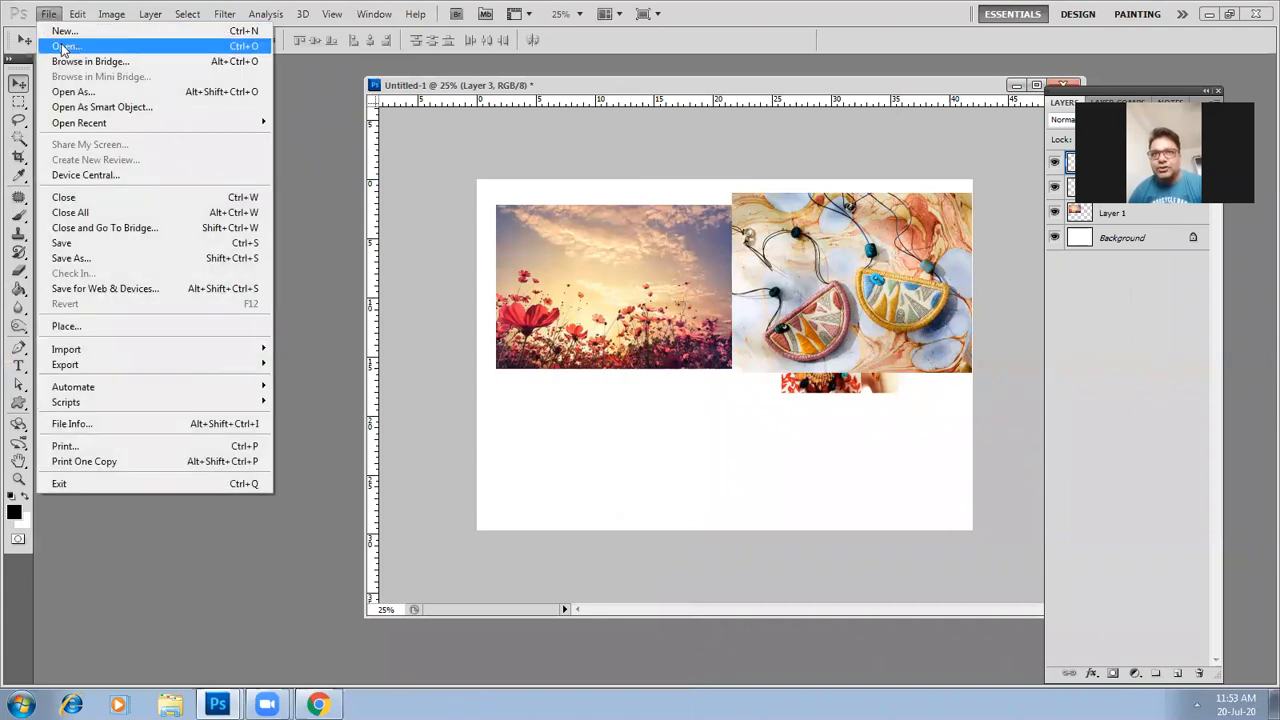
left_click(58, 43)
left_click(545, 290)
left_click(830, 371)
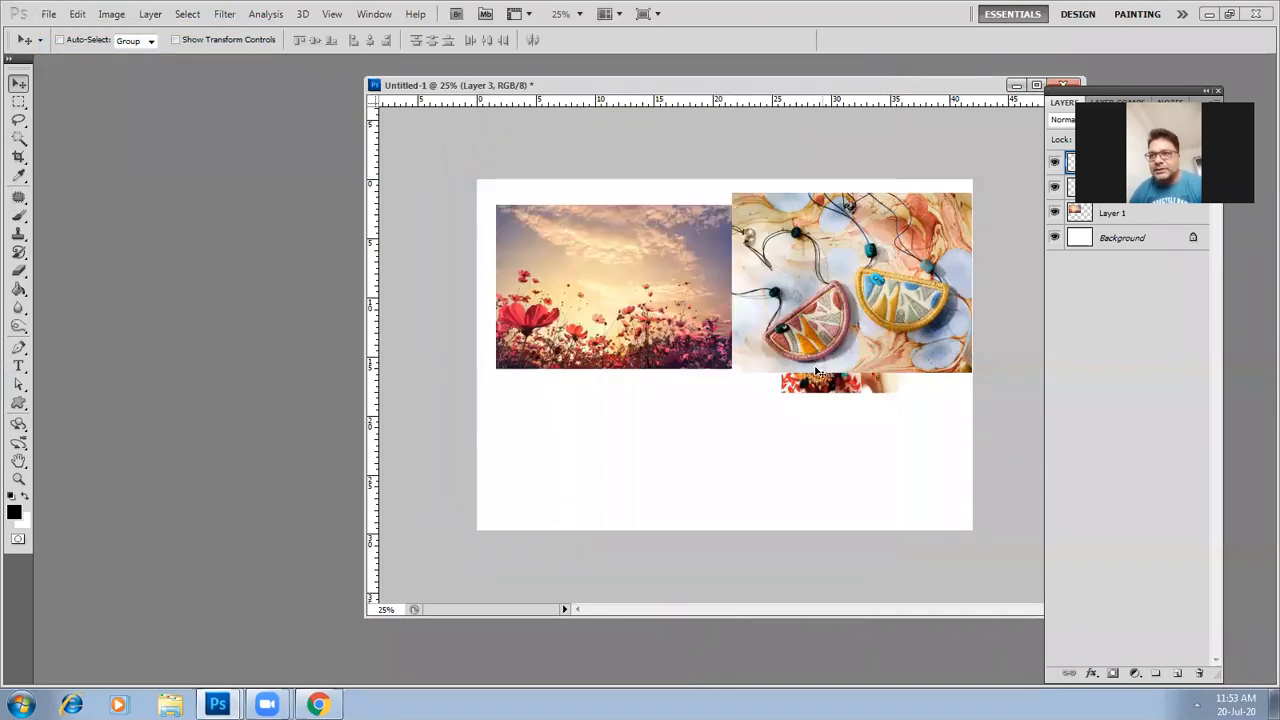
left_click_drag(640, 103, 30, 218)
left_click_drag(134, 360, 757, 429)
left_click(246, 337)
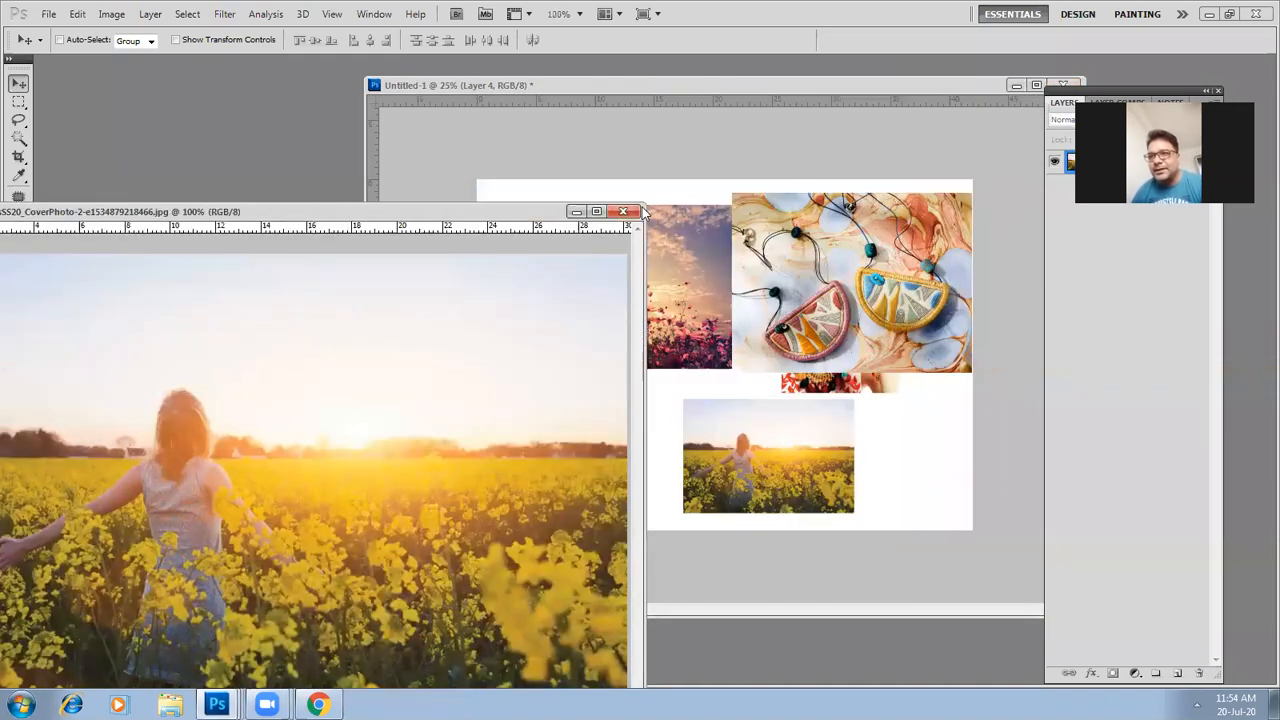
left_click(622, 211)
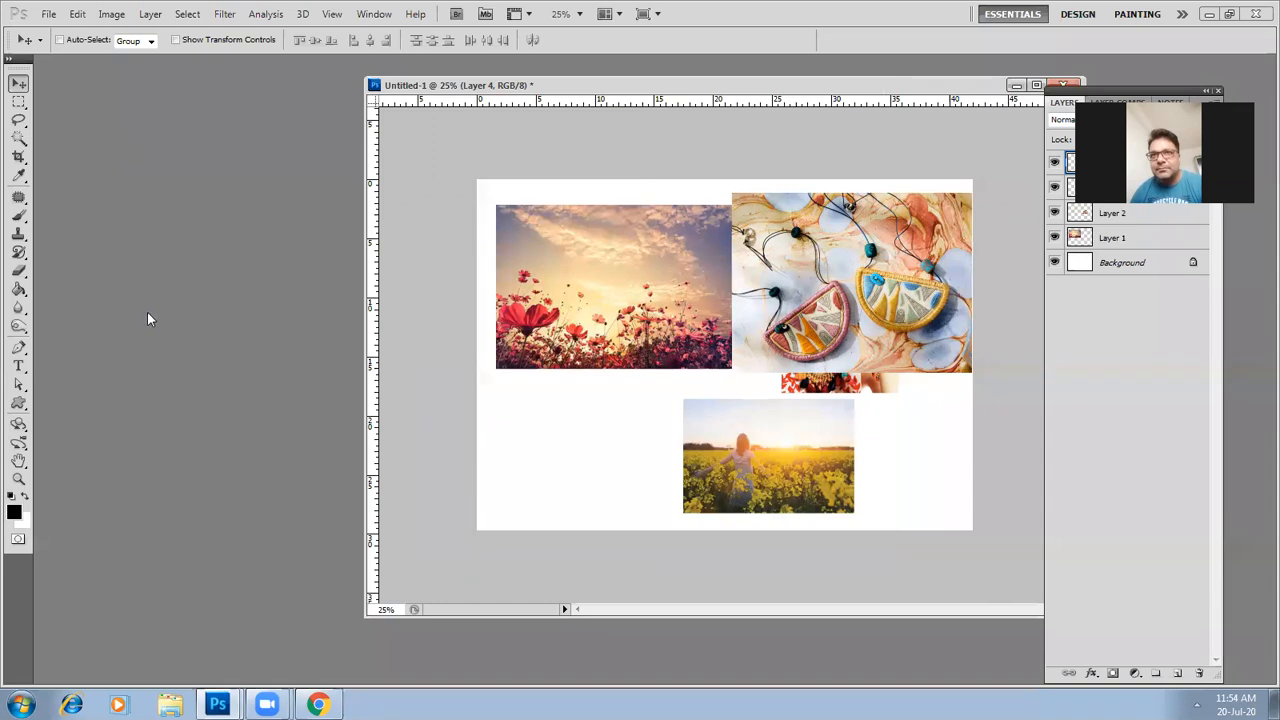
Open Pero-Amazon-India-Fashion-Week-springsummer-2017.jpg, copy it onto the lower-right area of the board, and close the source image
key("ctrl+o")
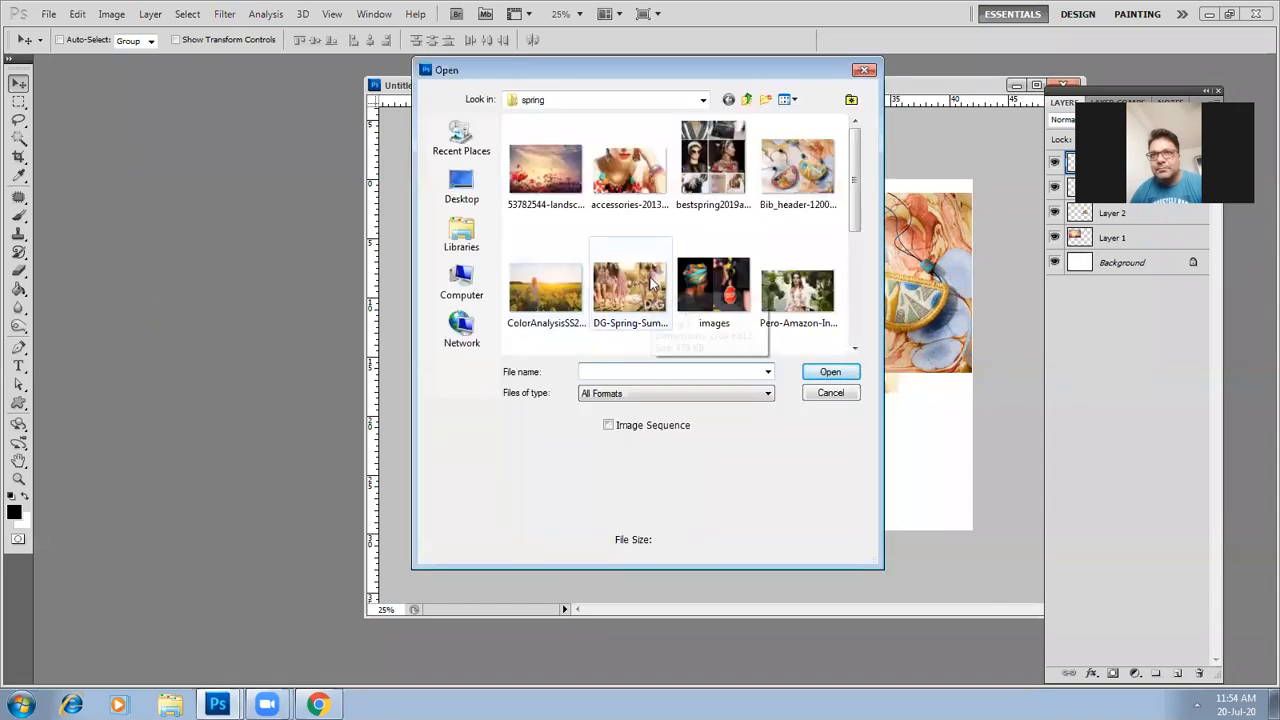
left_click(545, 300)
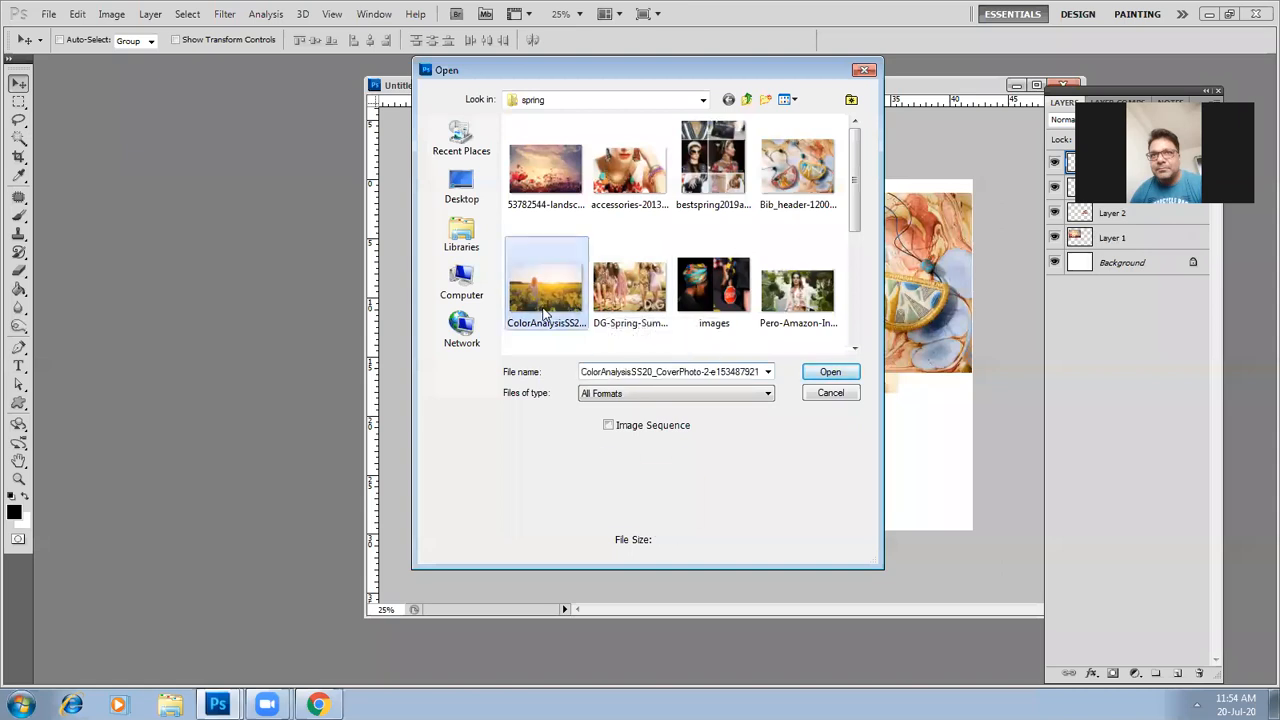
double_click(797, 290)
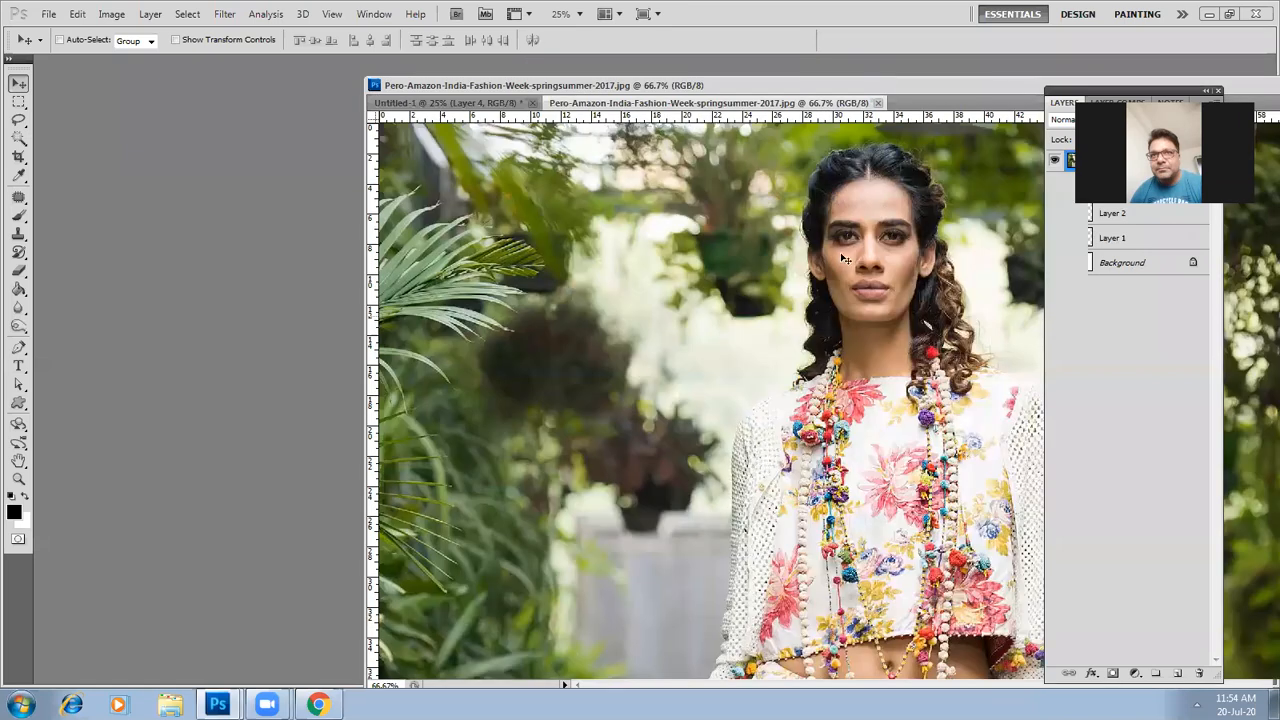
left_click_drag(797, 105, 195, 175)
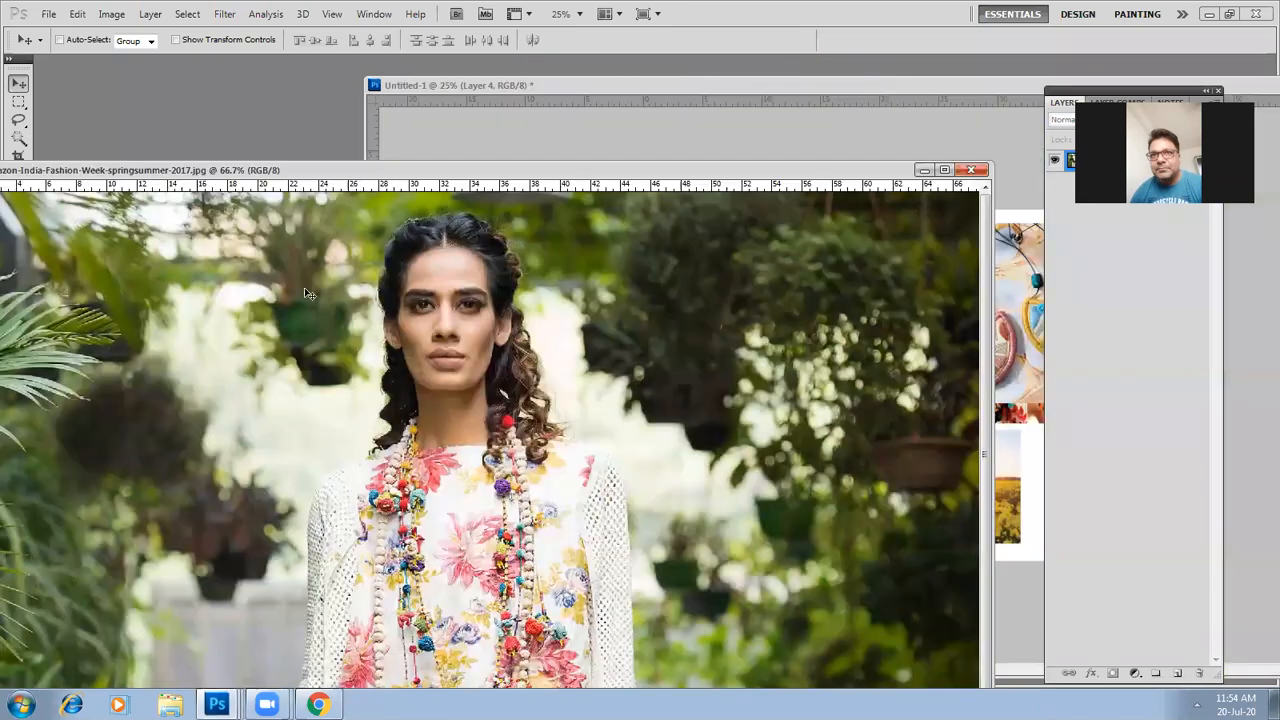
left_click_drag(585, 251, 1008, 382)
left_click(299, 353)
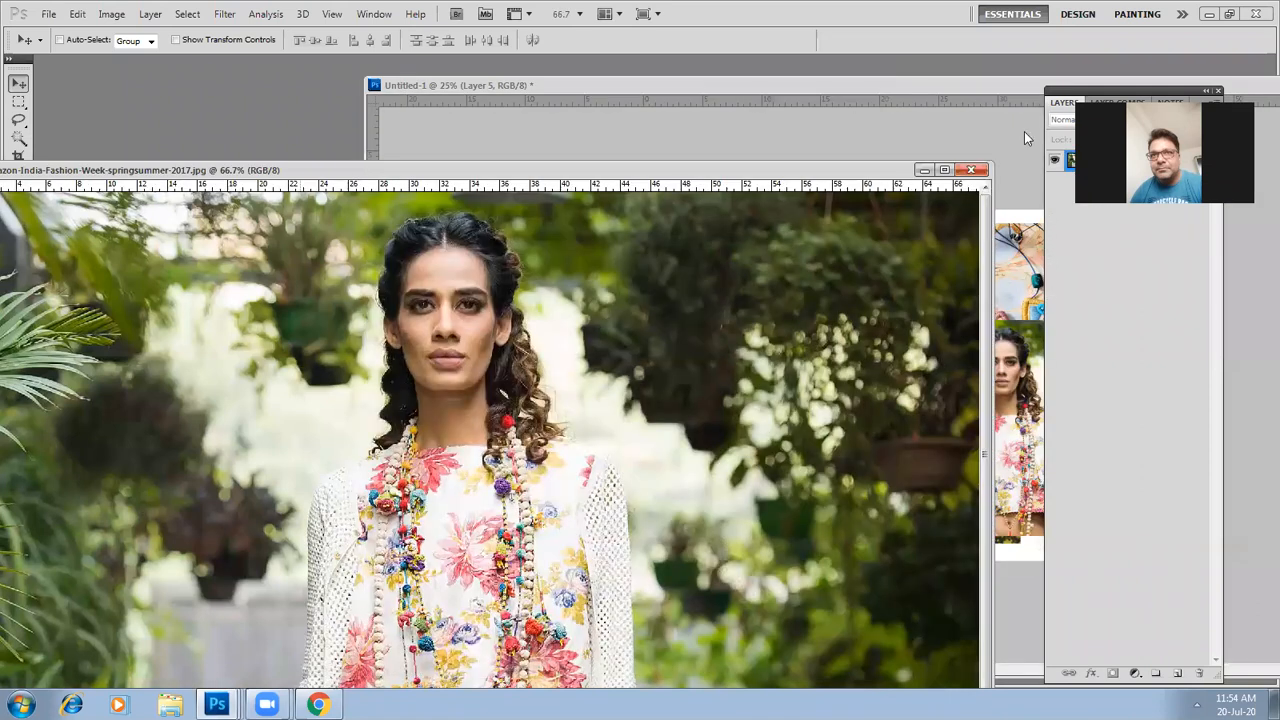
left_click(978, 170)
left_click_drag(842, 84, 818, 104)
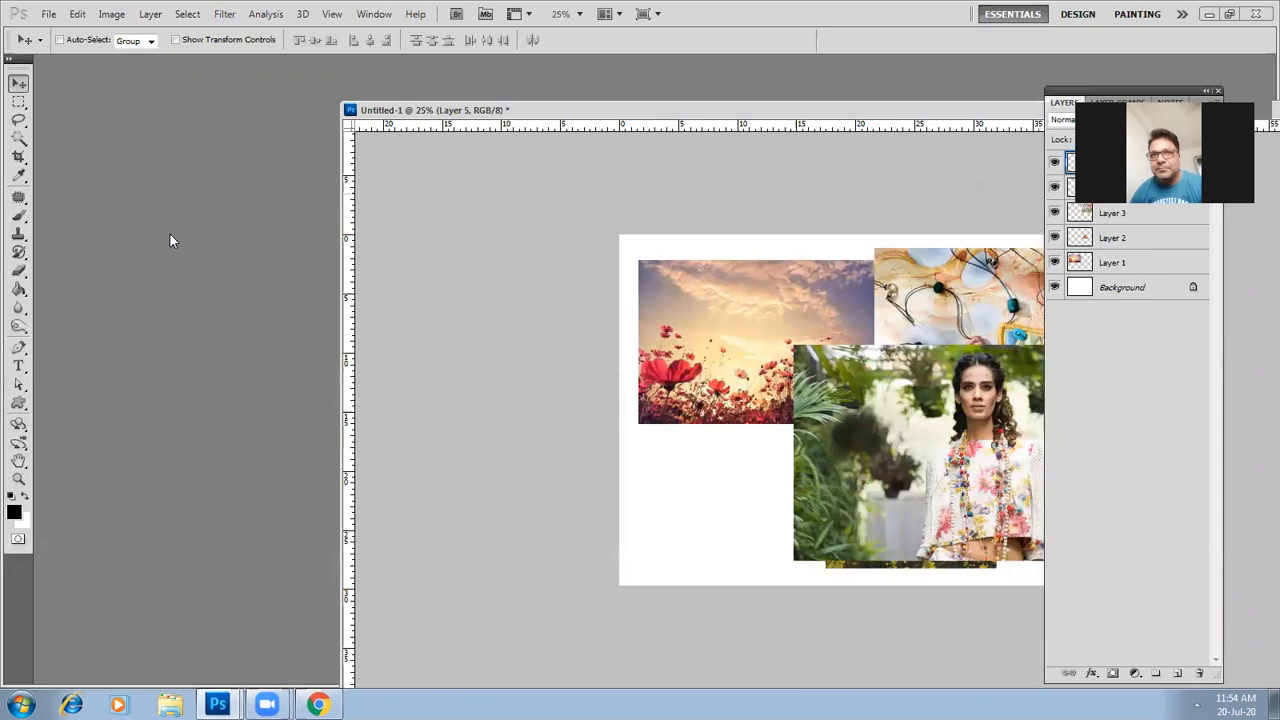
Open the DG-Spring-Summer-2011 image, copy it onto the board over the garden model photo, and close the source image
double_click(170, 234)
left_click_drag(856, 230, 856, 264)
left_click(713, 195)
left_click(612, 214)
left_click(848, 371)
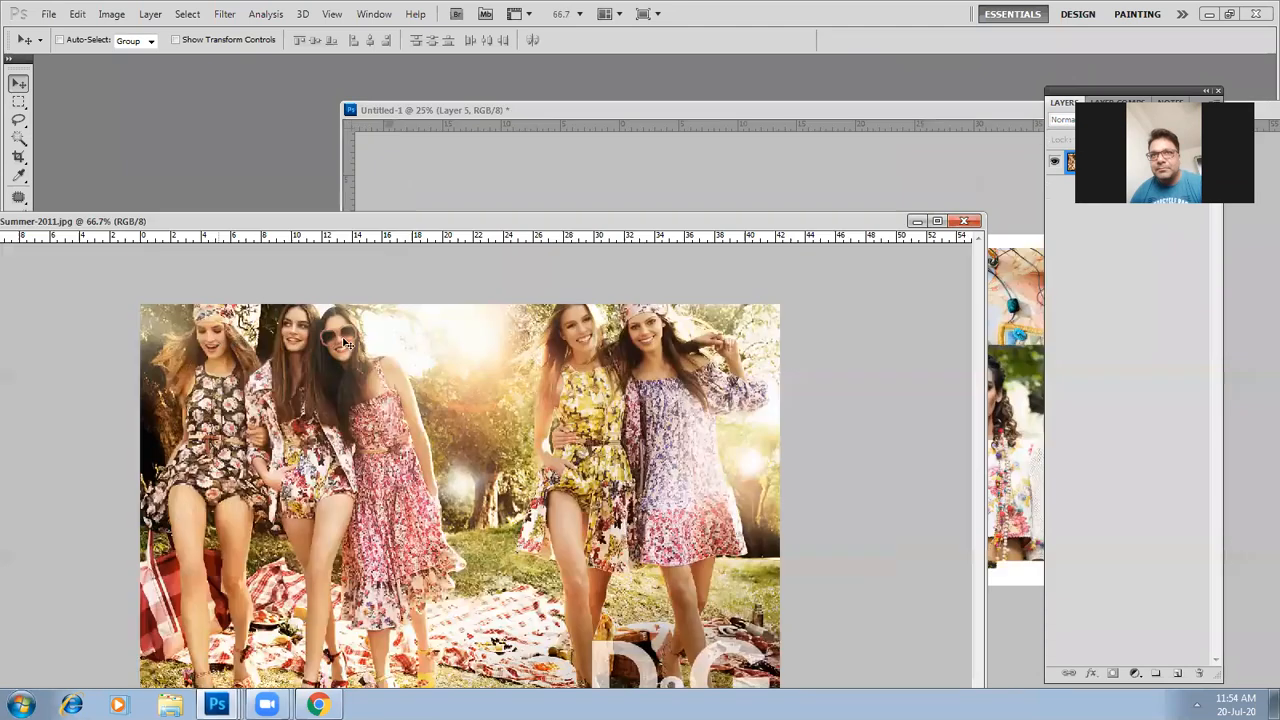
left_click_drag(874, 370, 1010, 388)
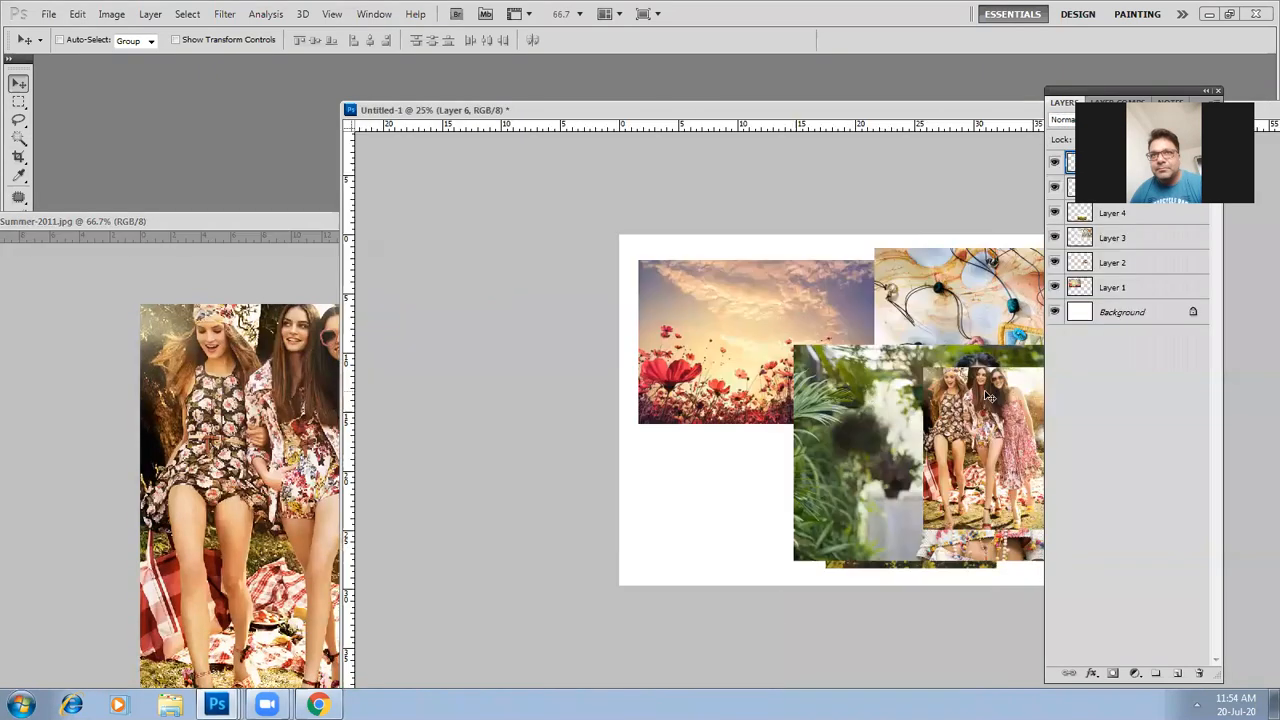
left_click(264, 367)
left_click(965, 222)
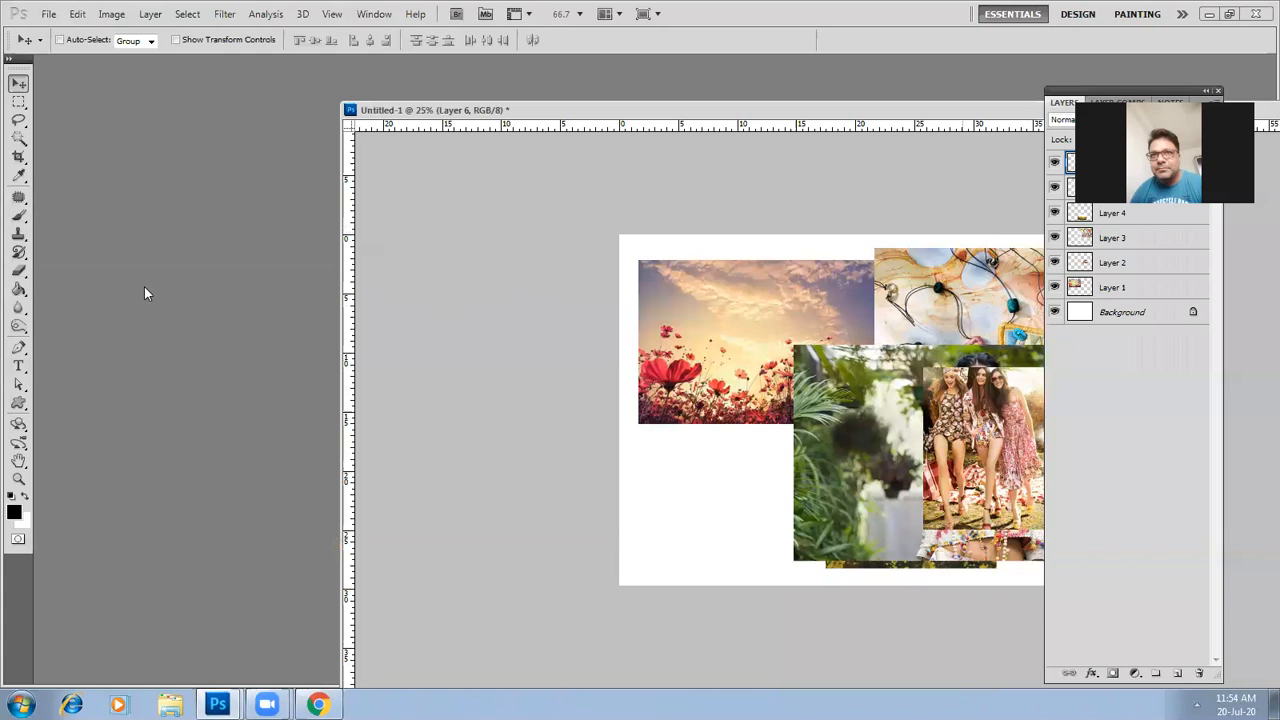
Copy pexels-featured-image-1000x600.jpg onto the board, put its source away, and move the blossom photo down over the flower field's lower edge
key("ctrl+o")
left_click_drag(854, 178, 853, 273)
left_click(545, 212)
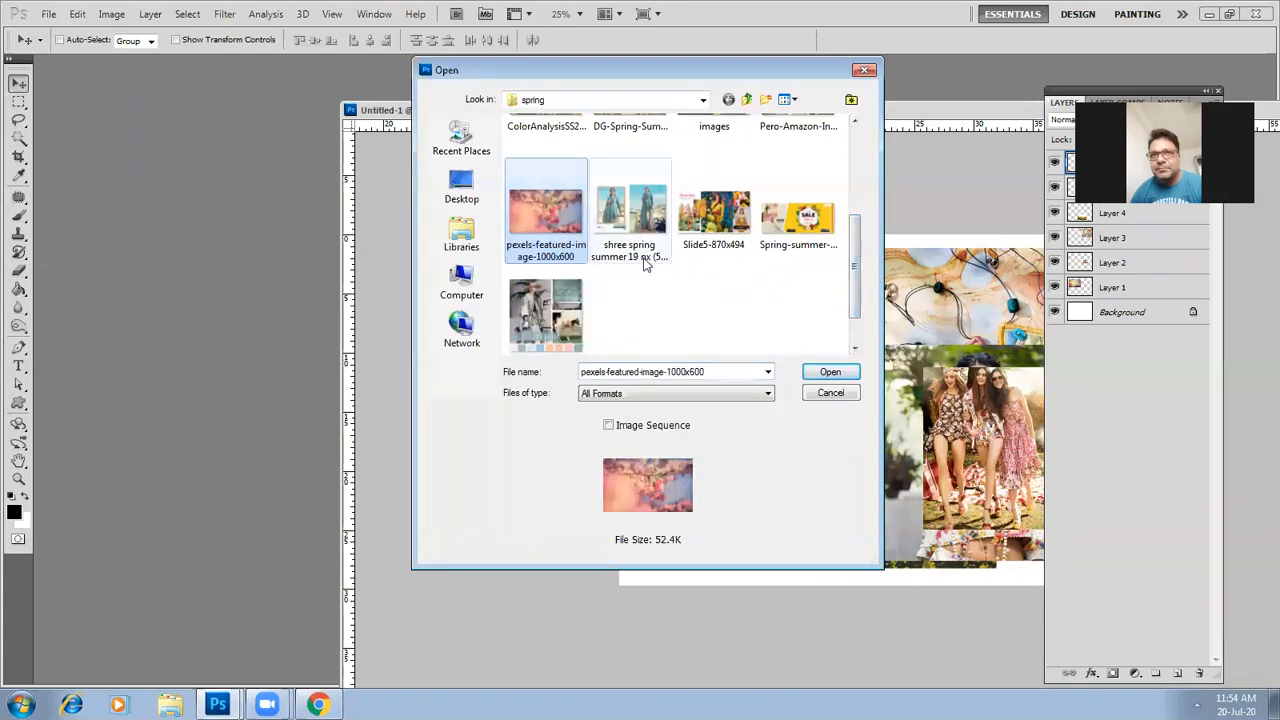
left_click(845, 373)
left_click_drag(617, 135, 104, 280)
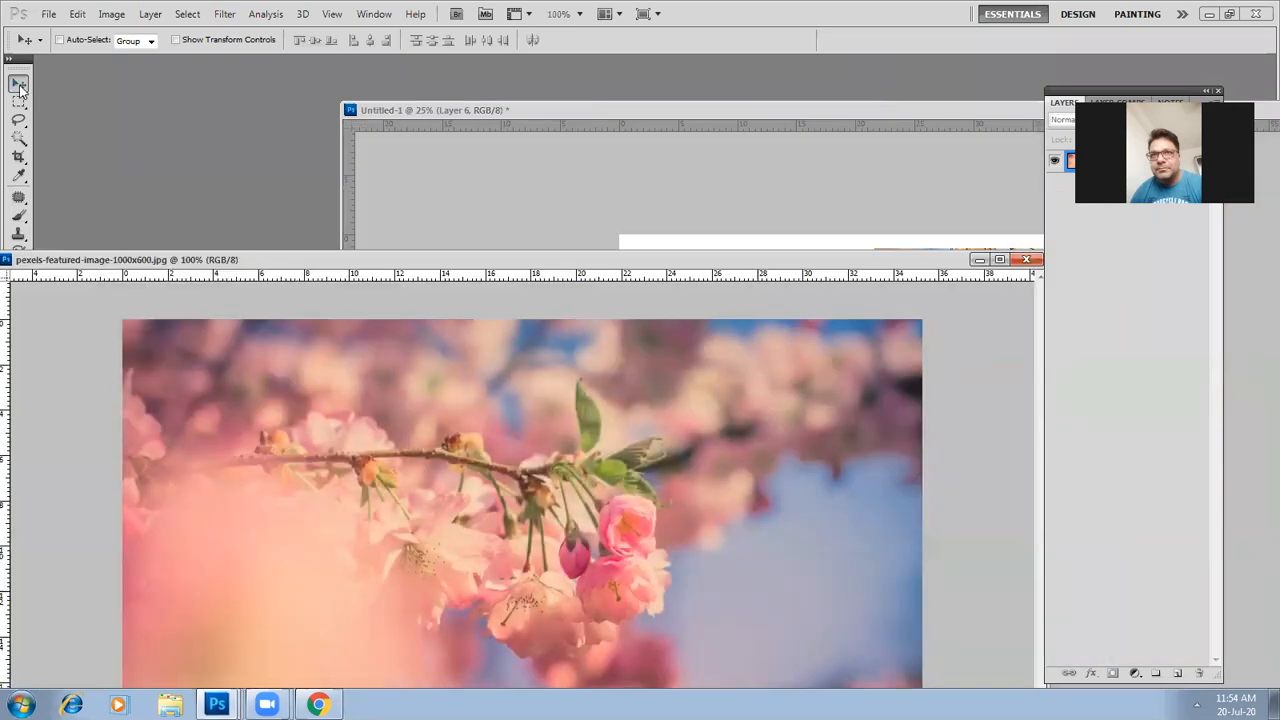
left_click_drag(426, 443, 714, 242)
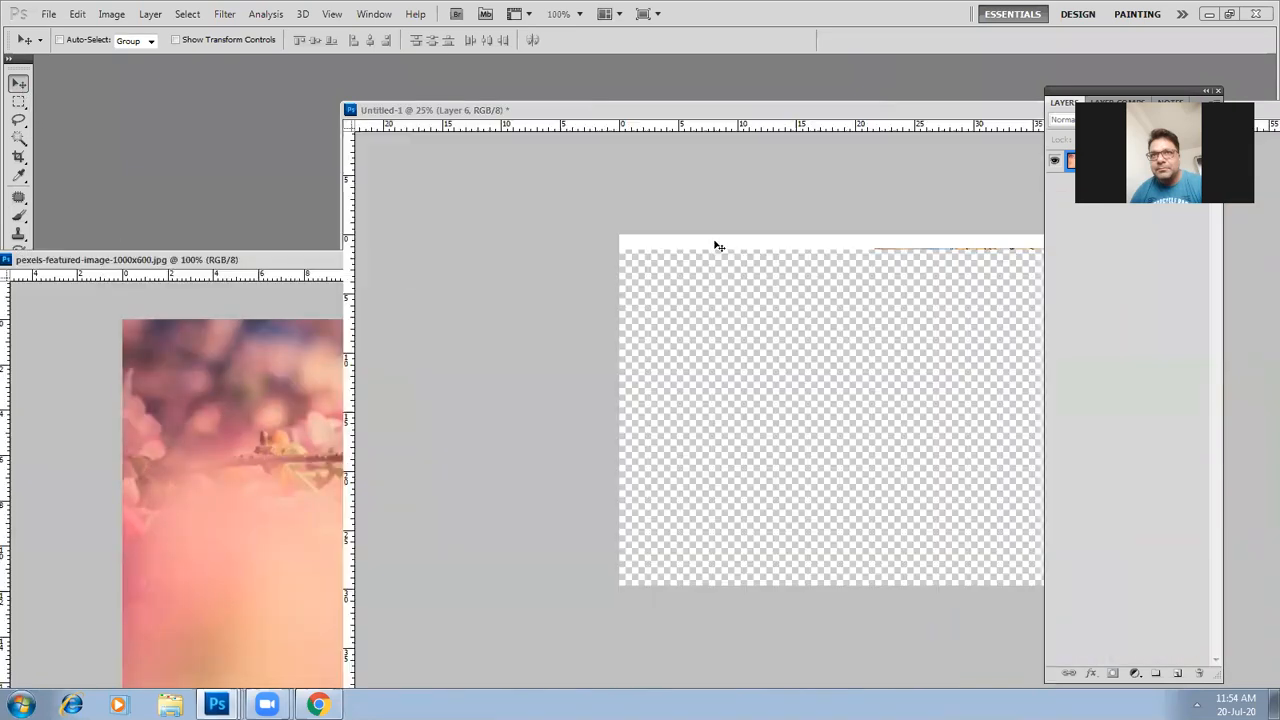
left_click(193, 365)
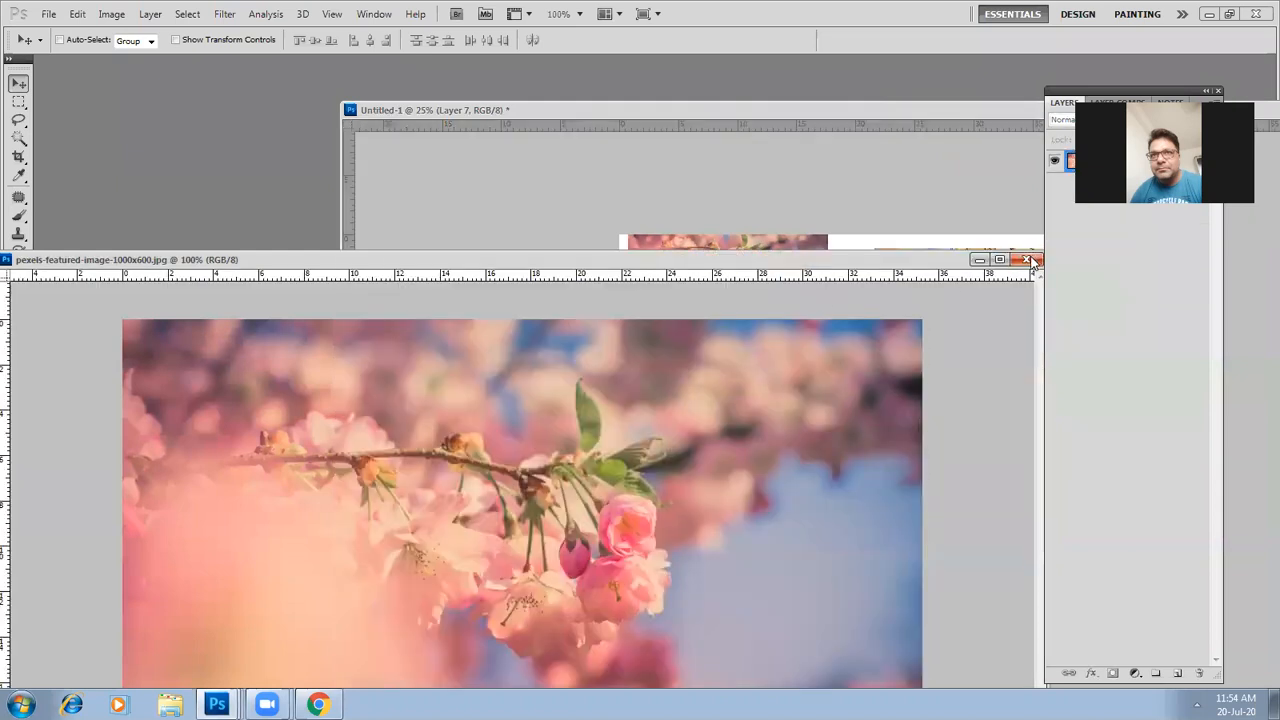
left_click(979, 260)
left_click_drag(733, 305, 737, 436)
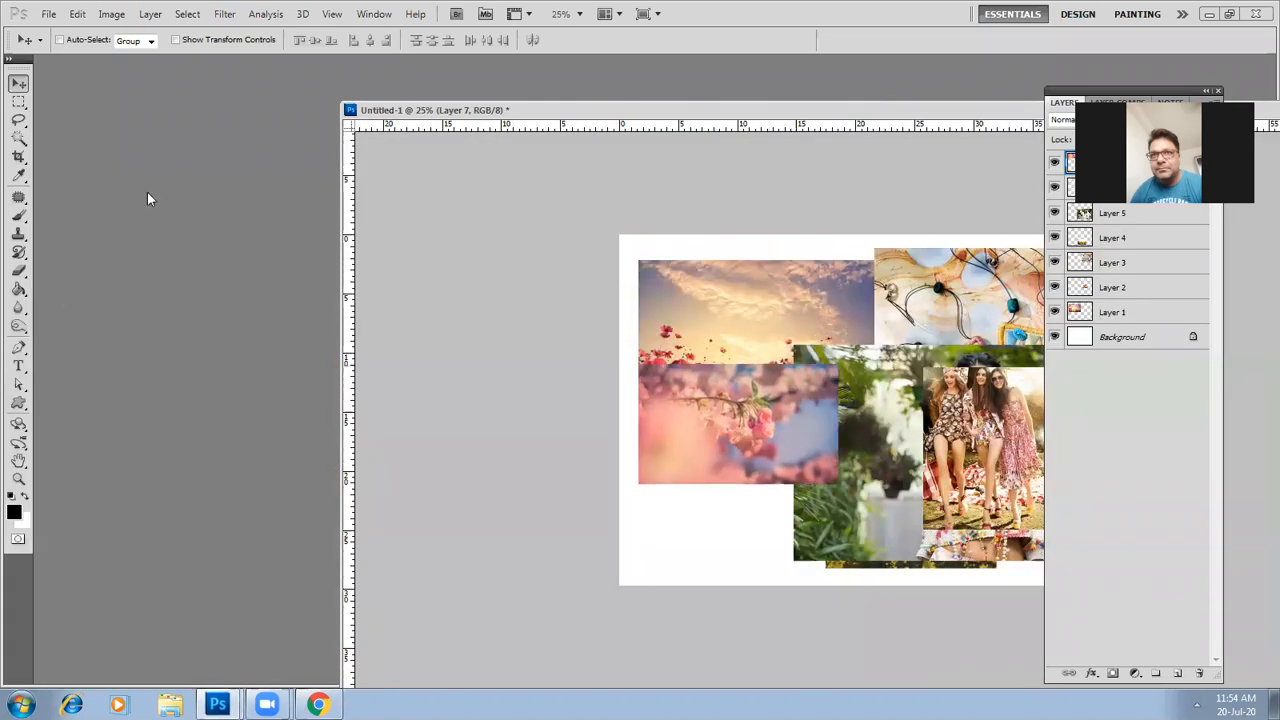
Open the shree spring summer 19 nx (5) image, copy it onto the upper-middle area of the board, and close the source image
left_click(48, 14)
left_click(66, 46)
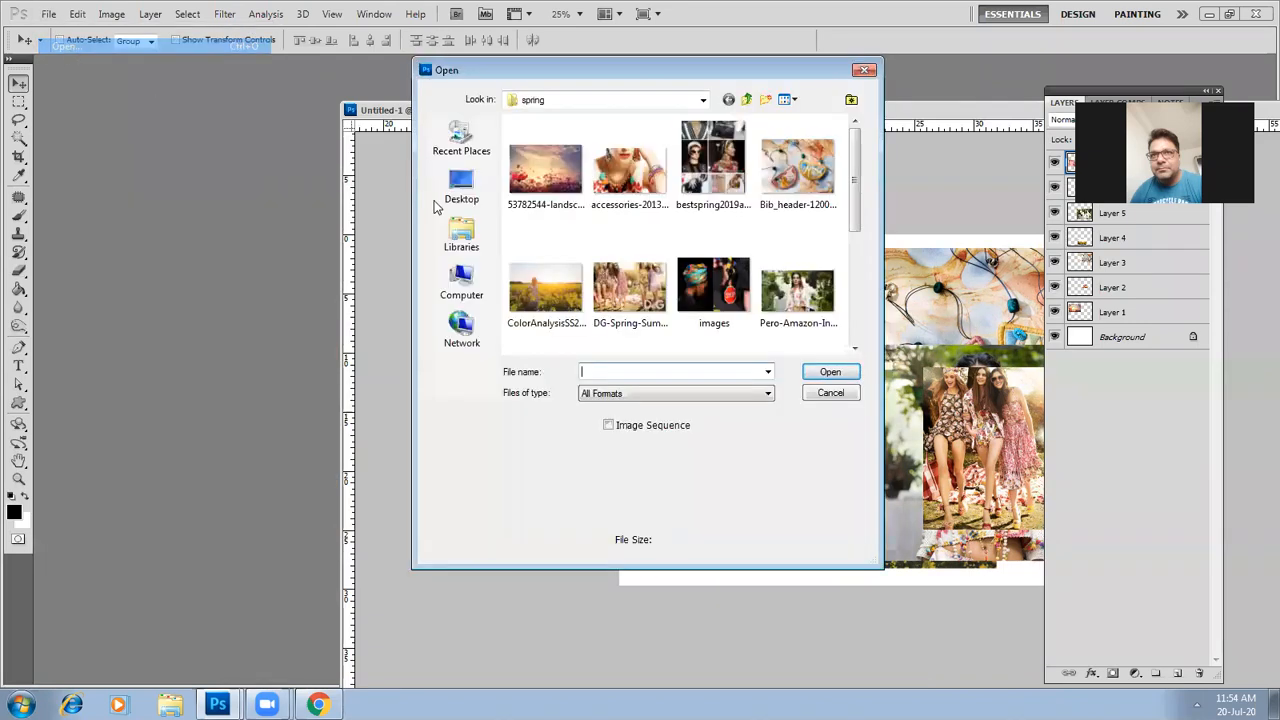
left_click_drag(857, 225, 854, 294)
double_click(653, 254)
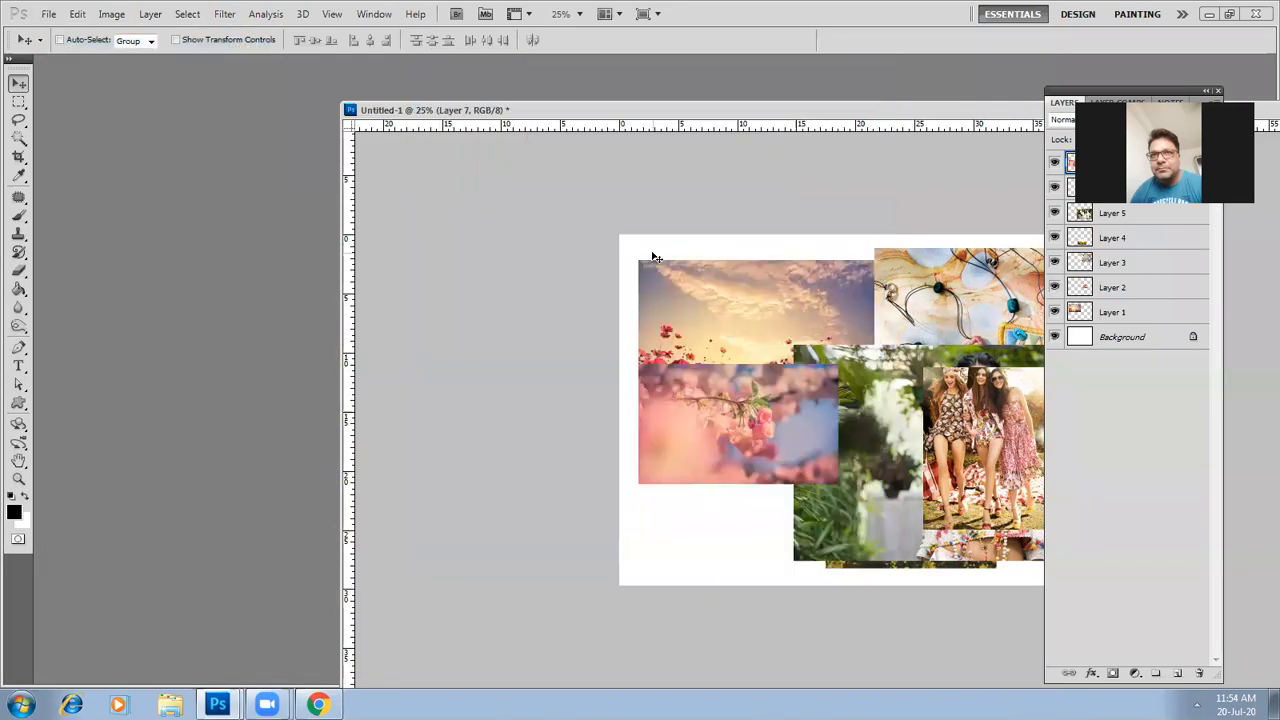
left_click_drag(730, 128, 802, 266)
left_click(297, 394)
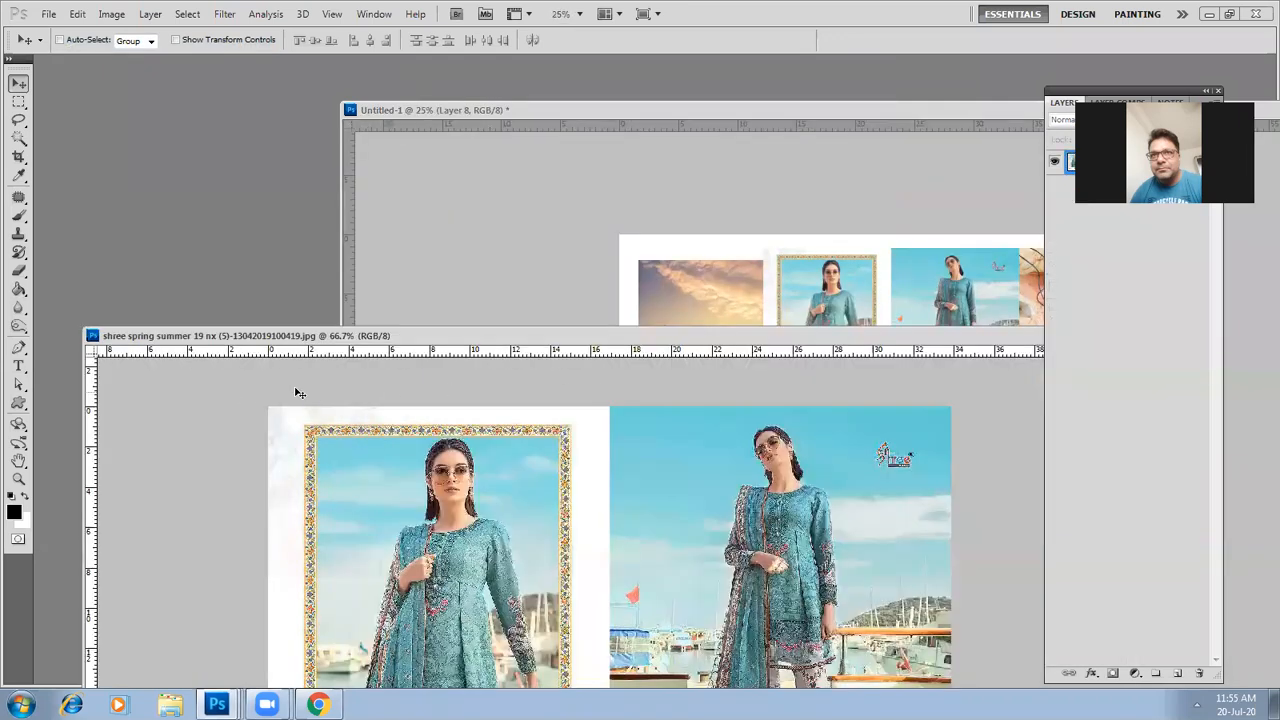
left_click_drag(870, 338, 616, 325)
left_click(880, 374)
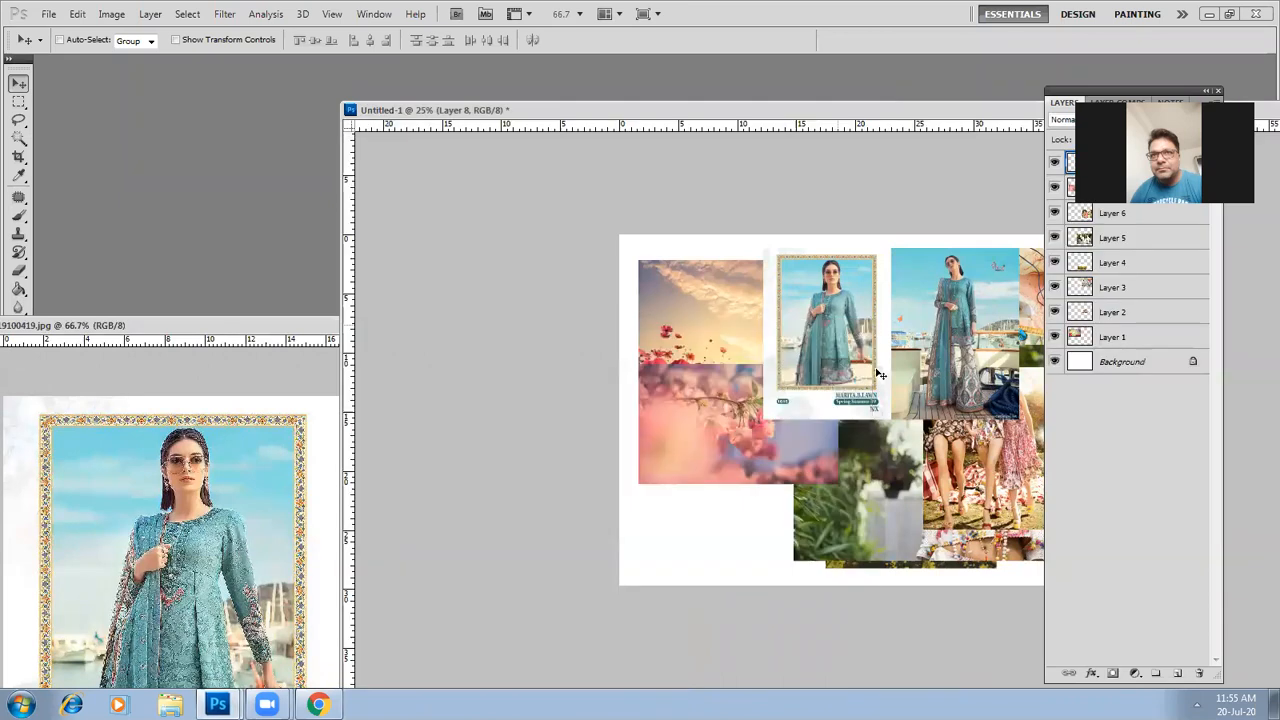
Open Slide5-870x494.jpg, copy the Floral Riot collage onto the right-hand part of the board, and close the source image
double_click(208, 283)
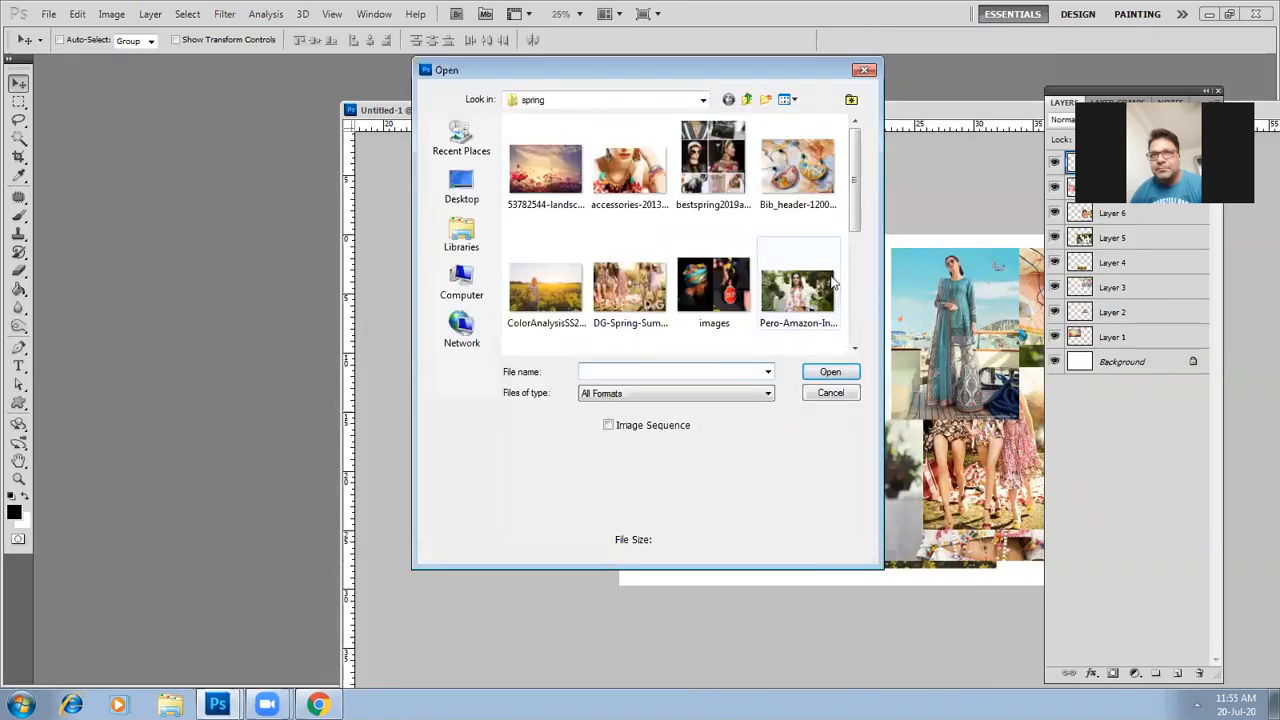
scroll(780, 240, "down", 5)
left_click(708, 180)
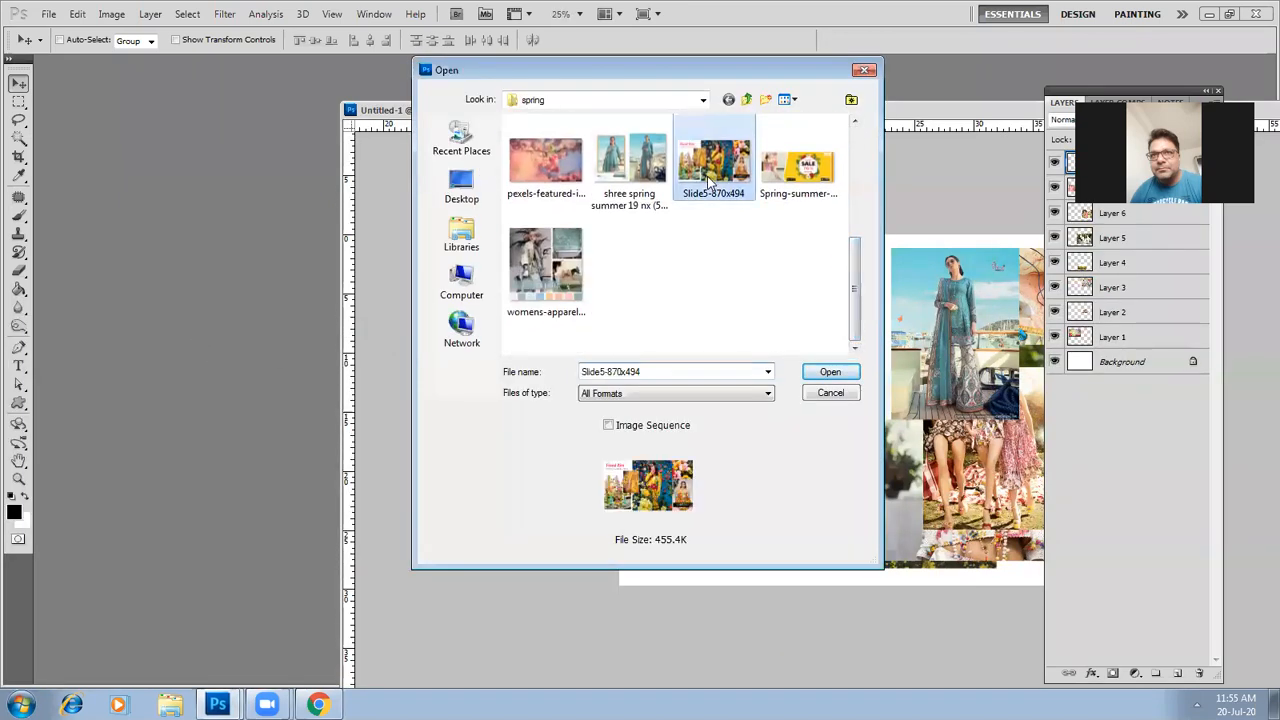
left_click(826, 371)
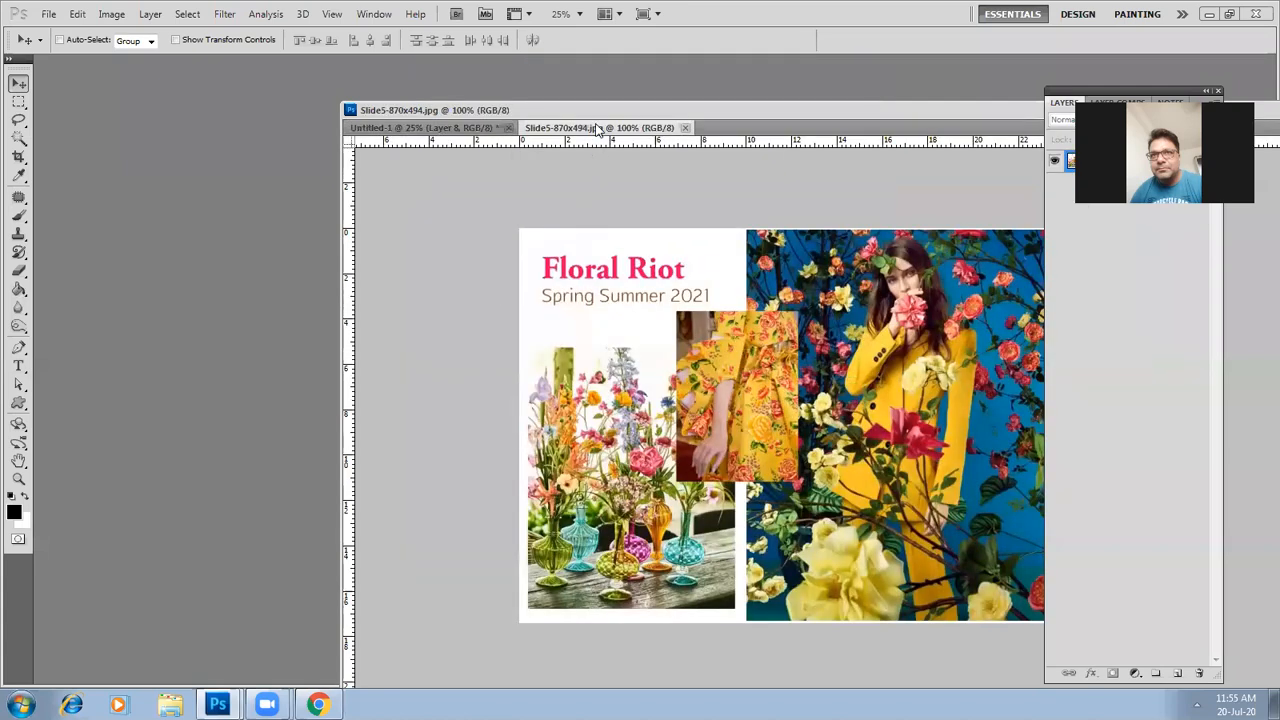
left_click_drag(597, 128, 4, 231)
left_click_drag(411, 393, 367, 341)
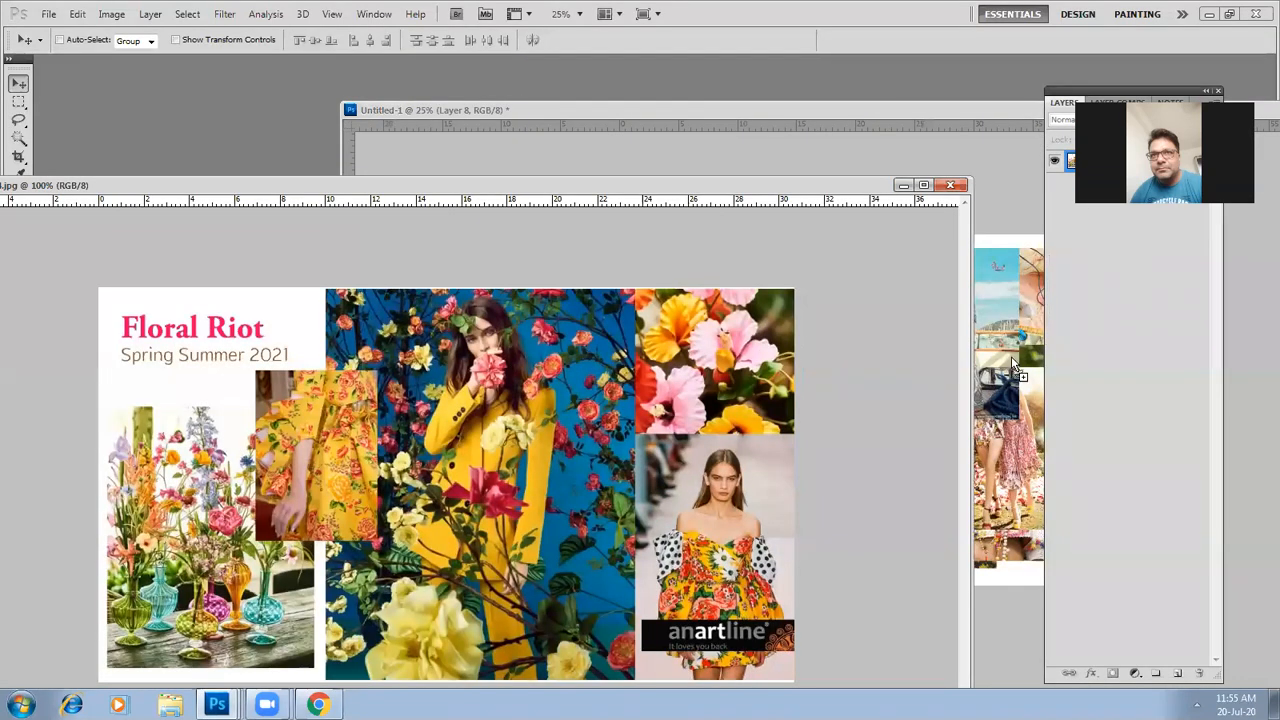
left_click_drag(1011, 356, 1012, 357)
left_click(237, 326)
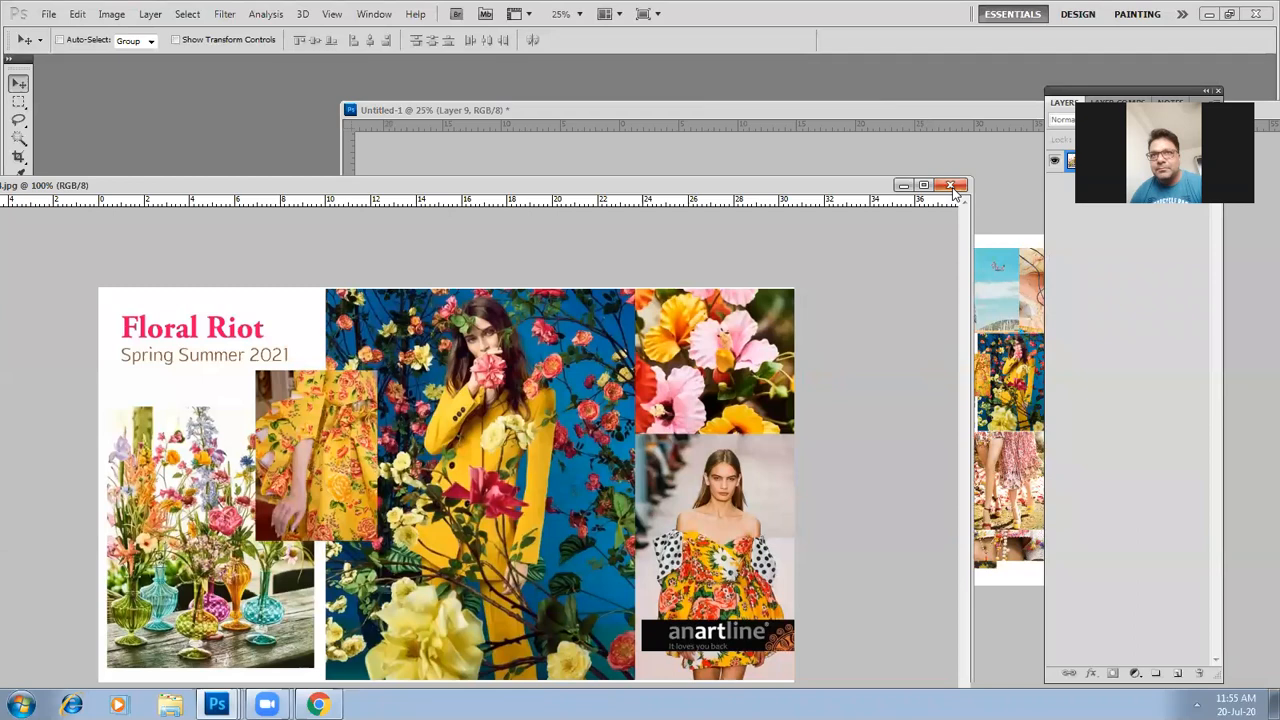
left_click(952, 186)
Open Spring-summer-women-fashion-trends.jpg, copy the sale banner onto the middle of the board, and close the source image
key("ctrl+o")
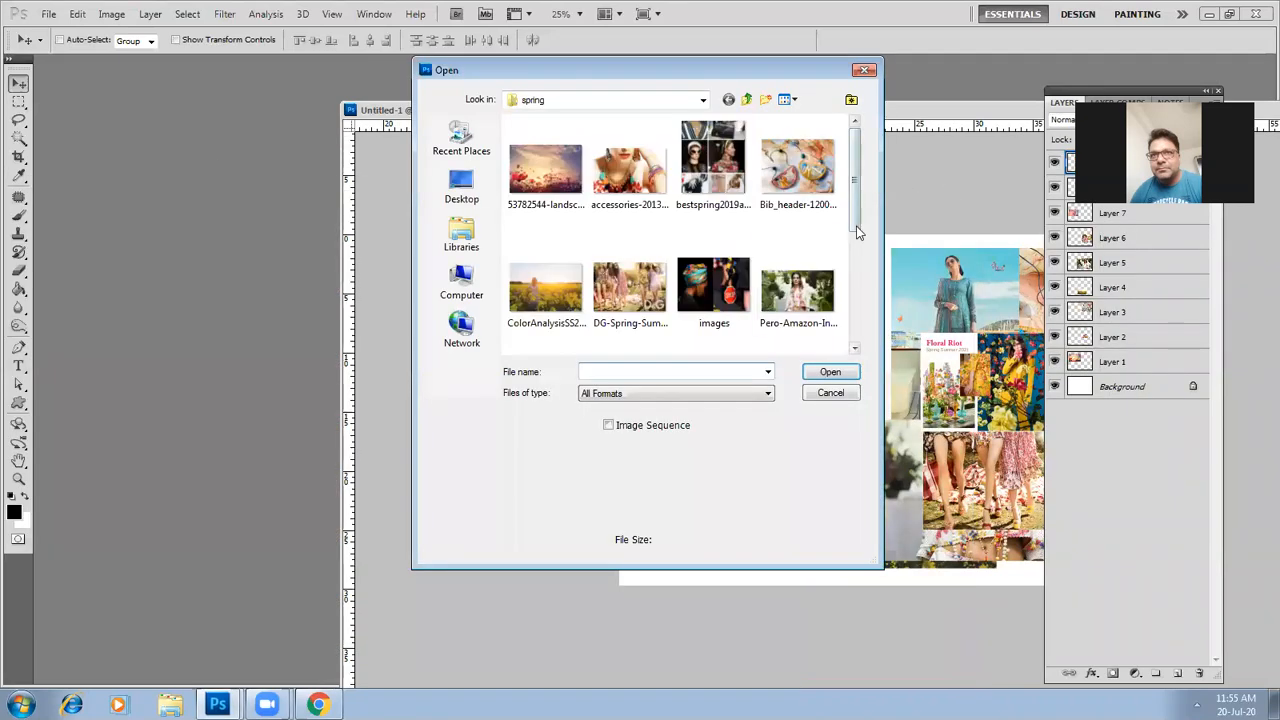
left_click_drag(853, 210, 853, 318)
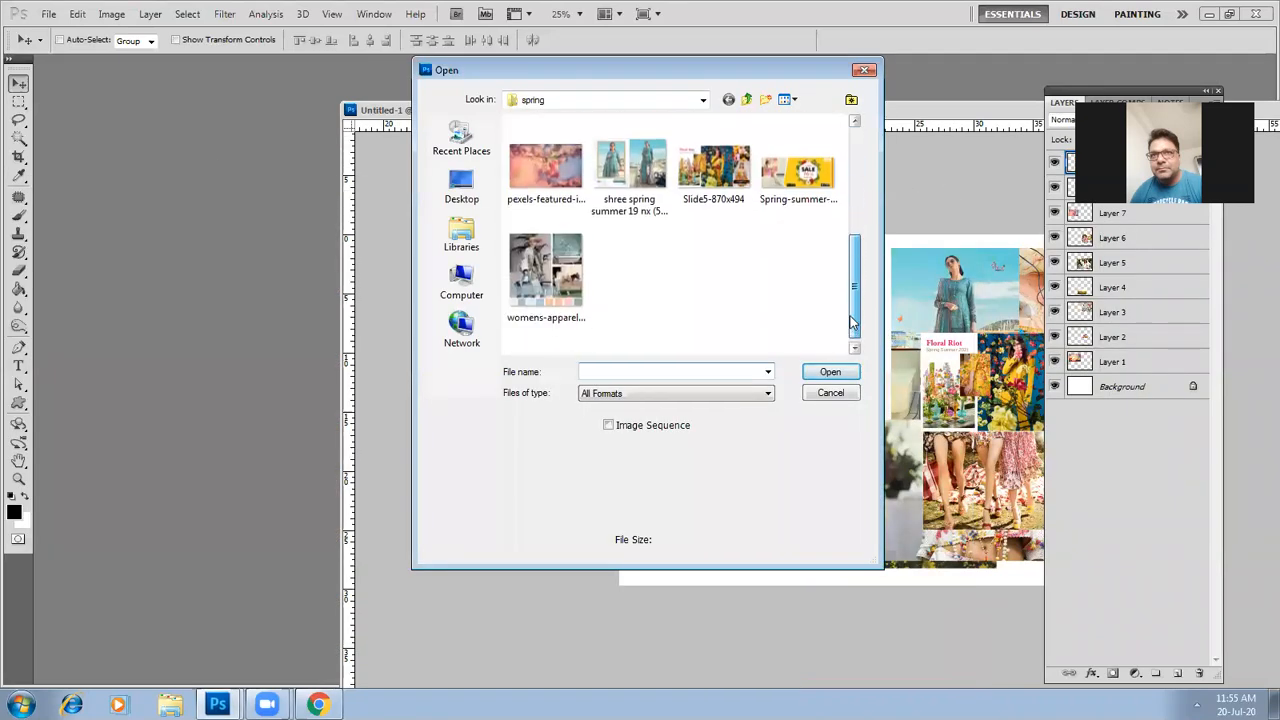
left_click(782, 180)
left_click(829, 371)
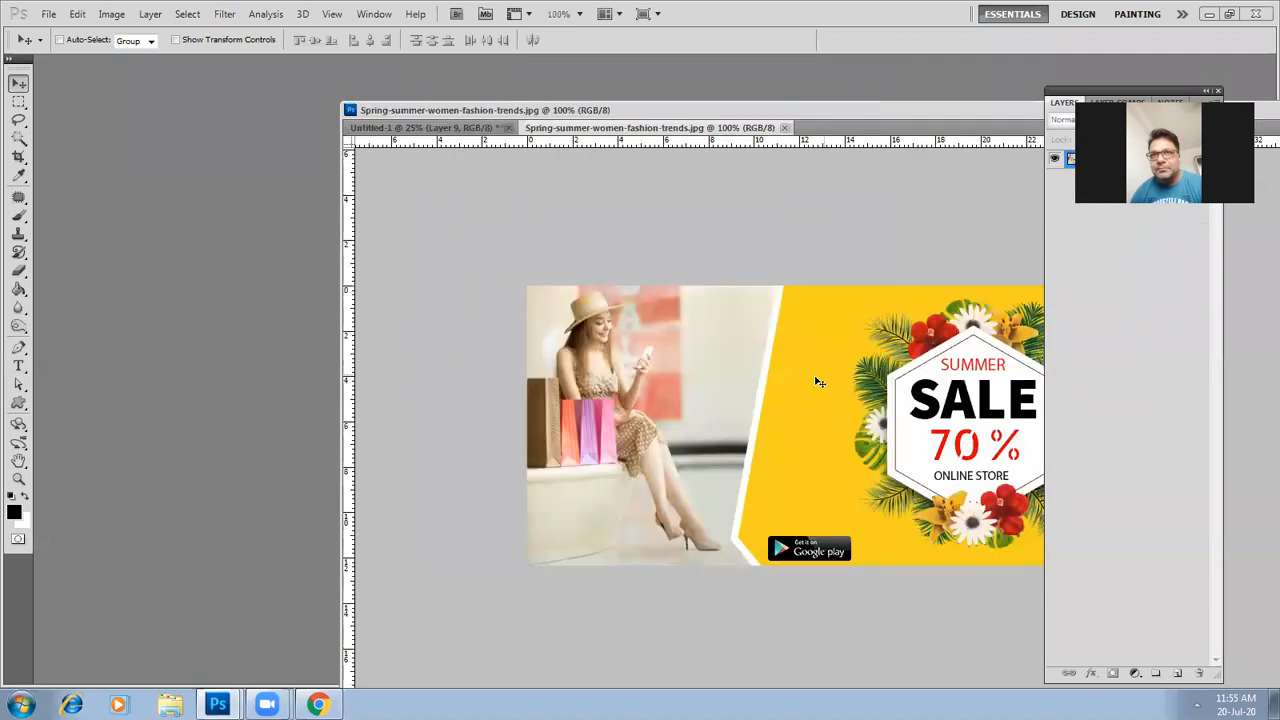
left_click_drag(704, 128, 205, 338)
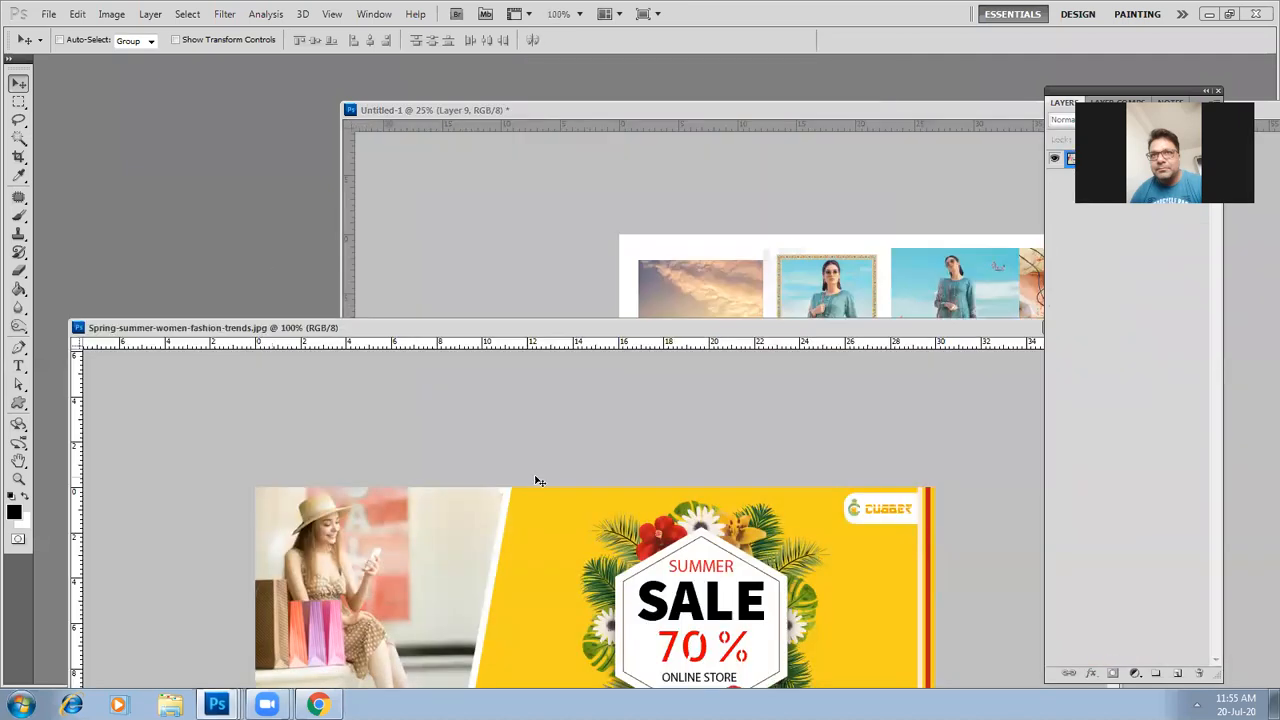
left_click_drag(760, 323, 579, 322)
left_click(240, 394)
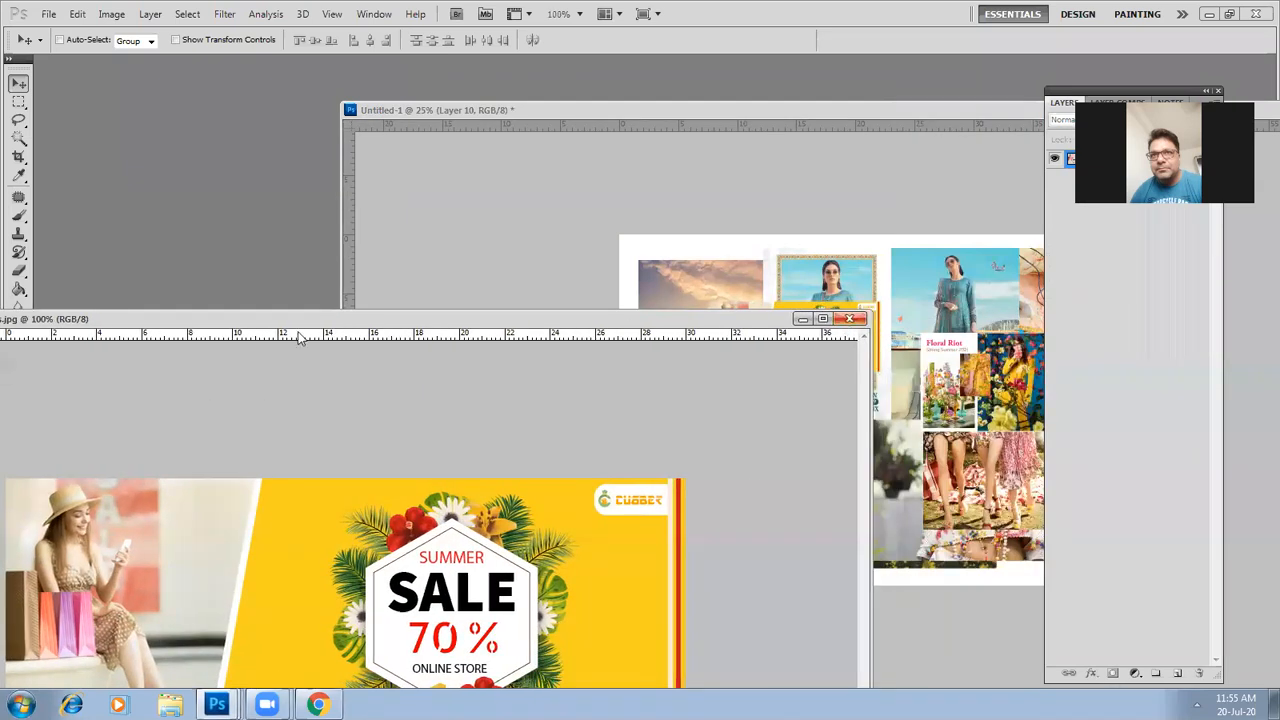
key("ctrl+w")
Open womens-apparel-and-accessories-color-trends-s-s-2019-uctea1.jpg, copy the tea party collage onto the board's lower-right area, and close the source image
double_click(216, 322)
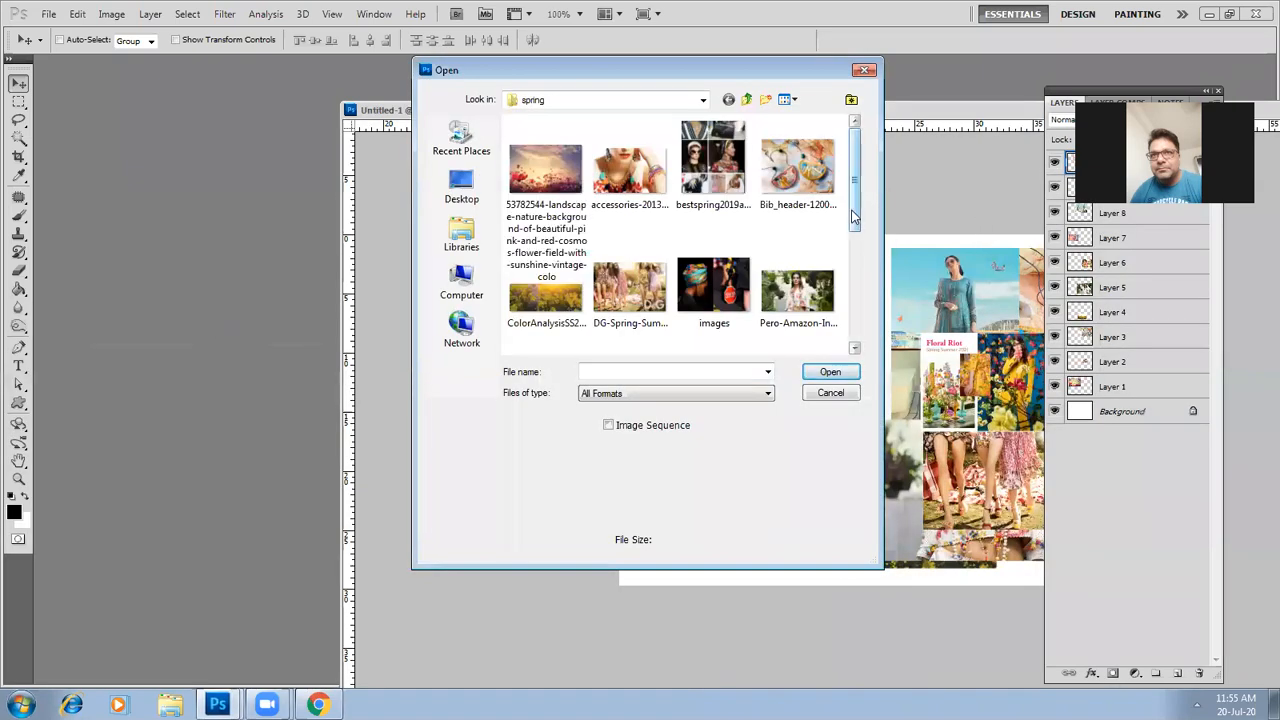
left_click_drag(848, 212, 840, 323)
left_click(570, 276)
left_click(826, 372)
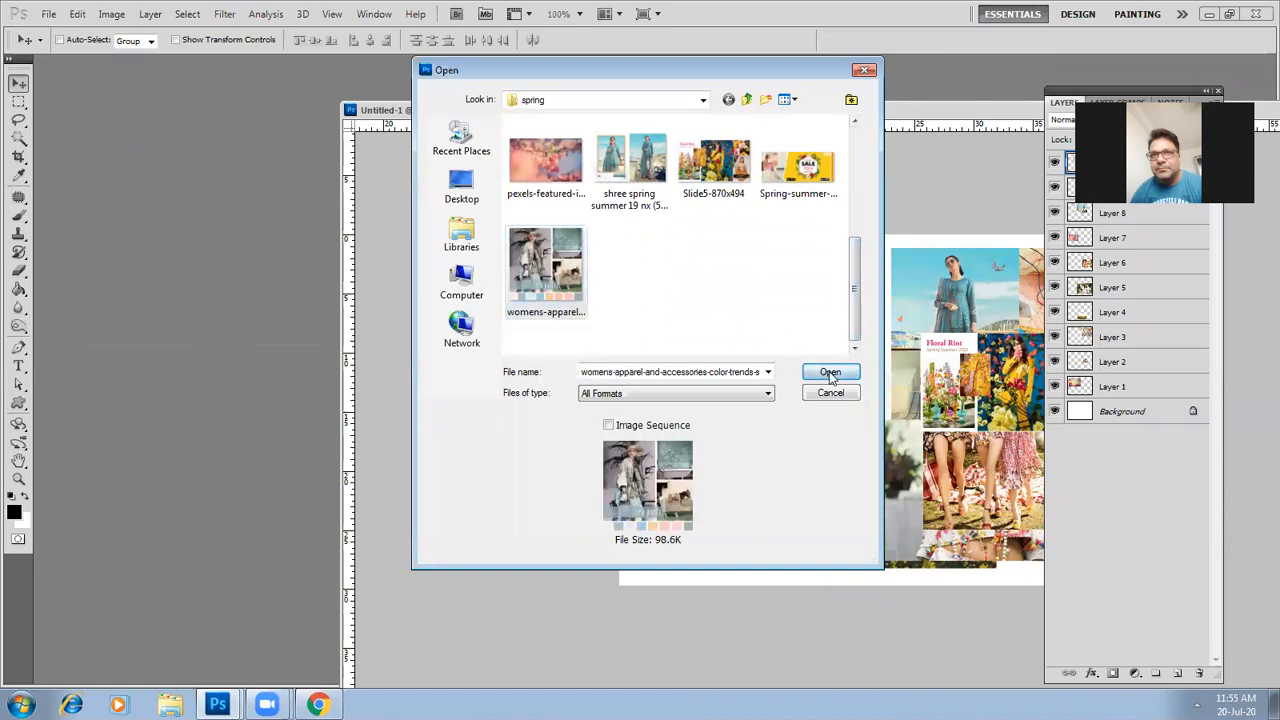
left_click_drag(728, 128, 237, 292)
left_click_drag(1092, 419, 1035, 429)
left_click(320, 385)
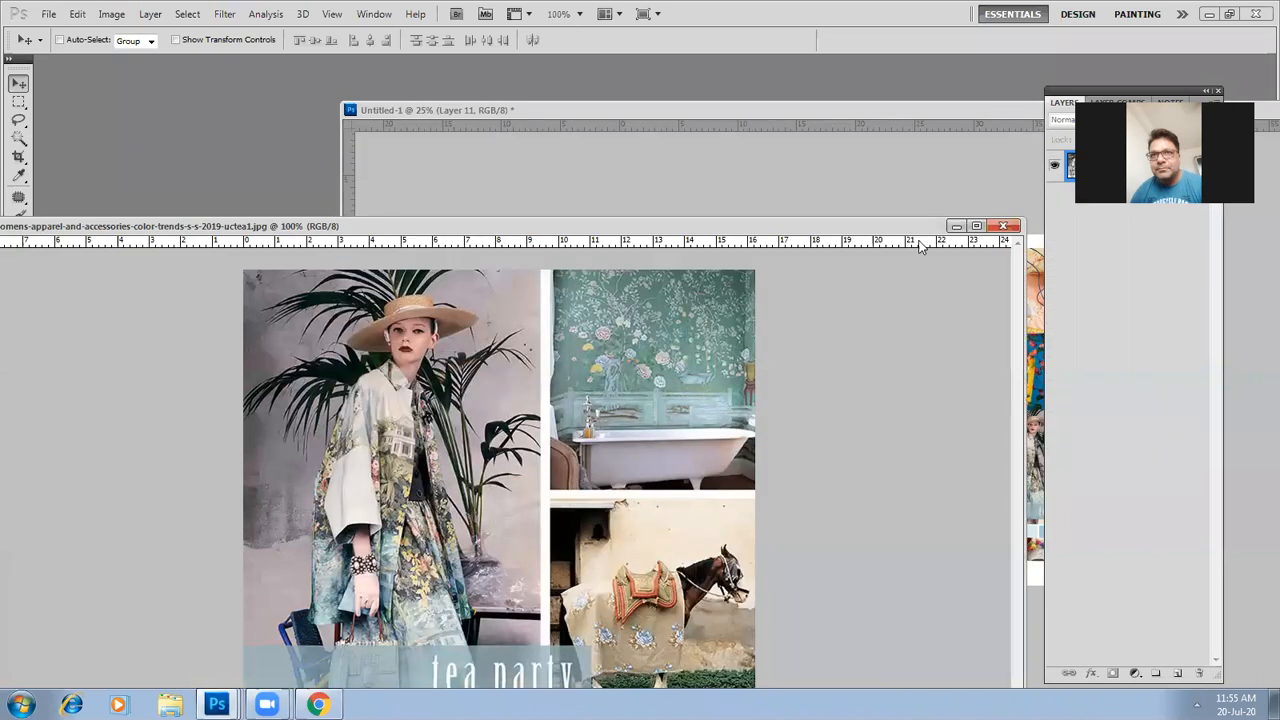
left_click_drag(811, 228, 677, 224)
left_click(880, 222)
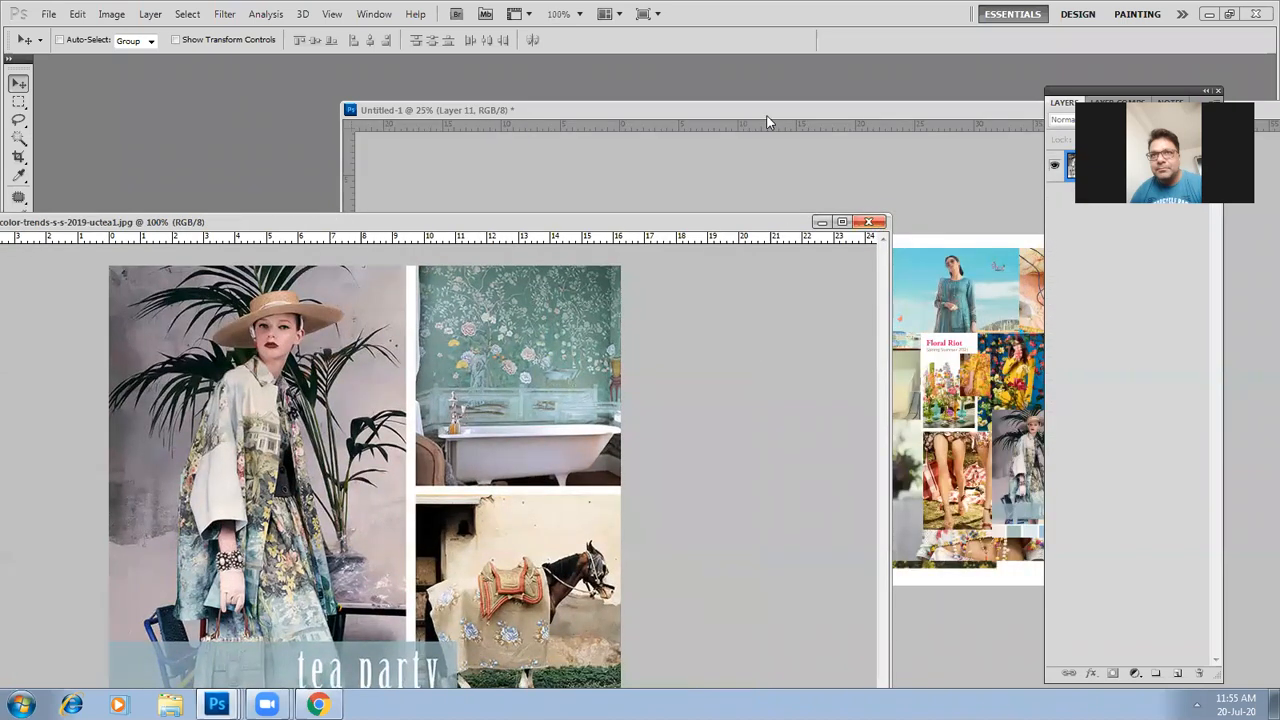
Save the board in the spring folder as summer 1 in Photoshop PSD format with layers and Maximize Compatibility on
double_click(482, 110)
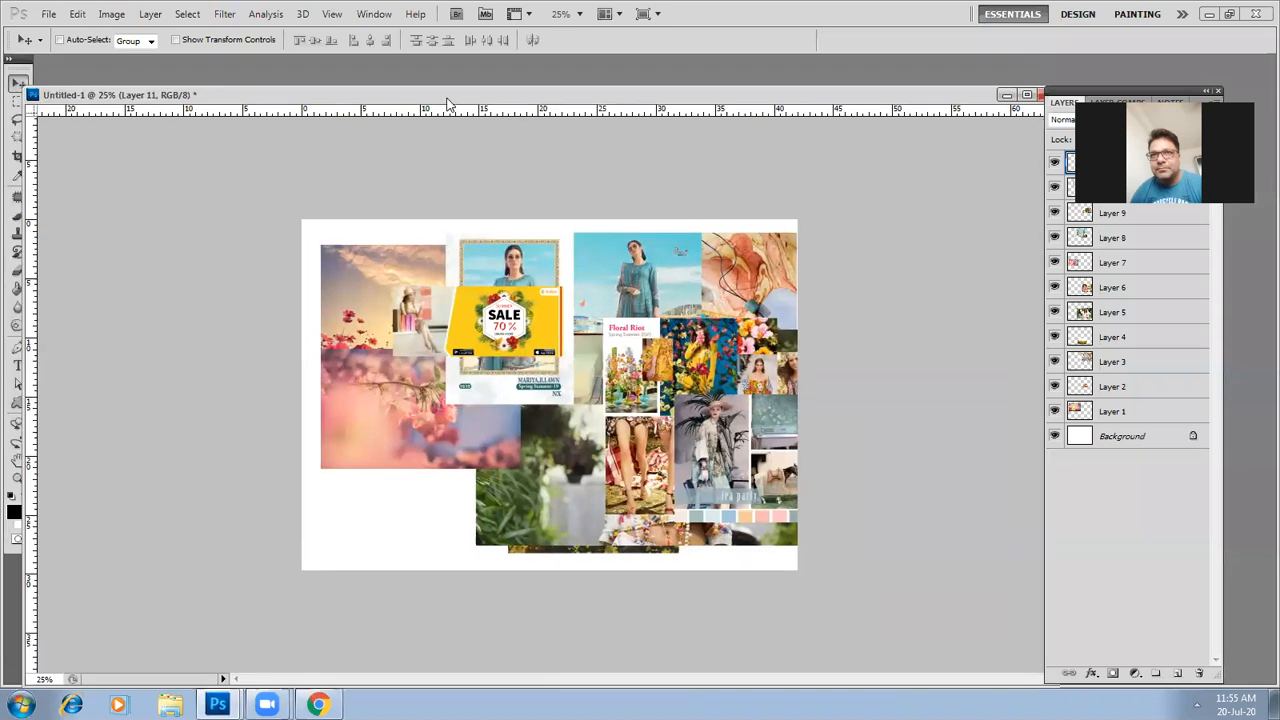
left_click_drag(513, 100, 556, 84)
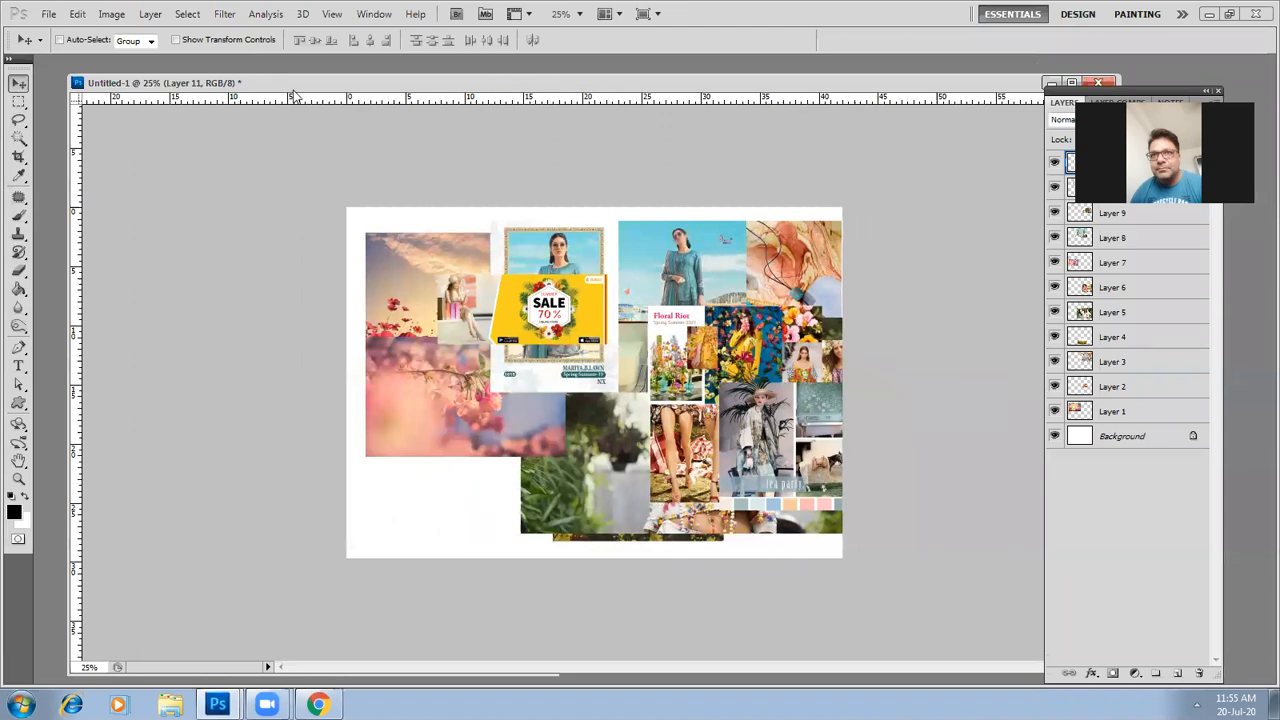
left_click_drag(115, 88, 145, 84)
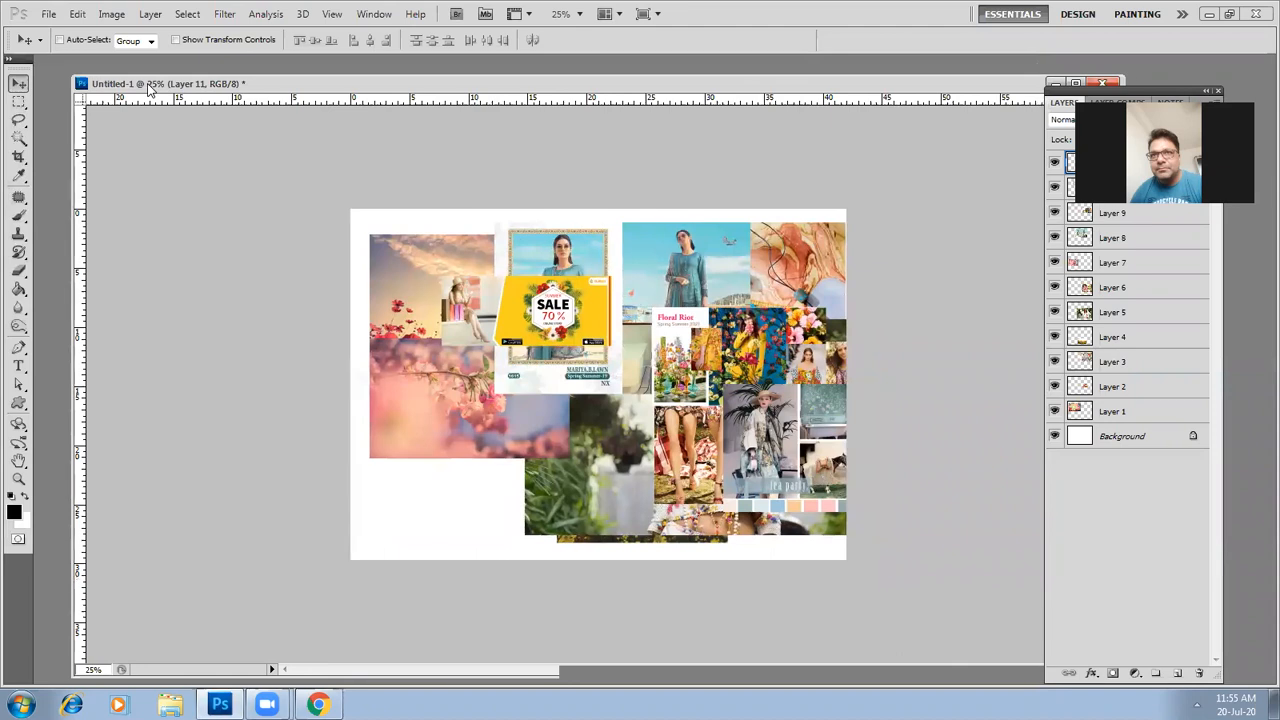
left_click(48, 13)
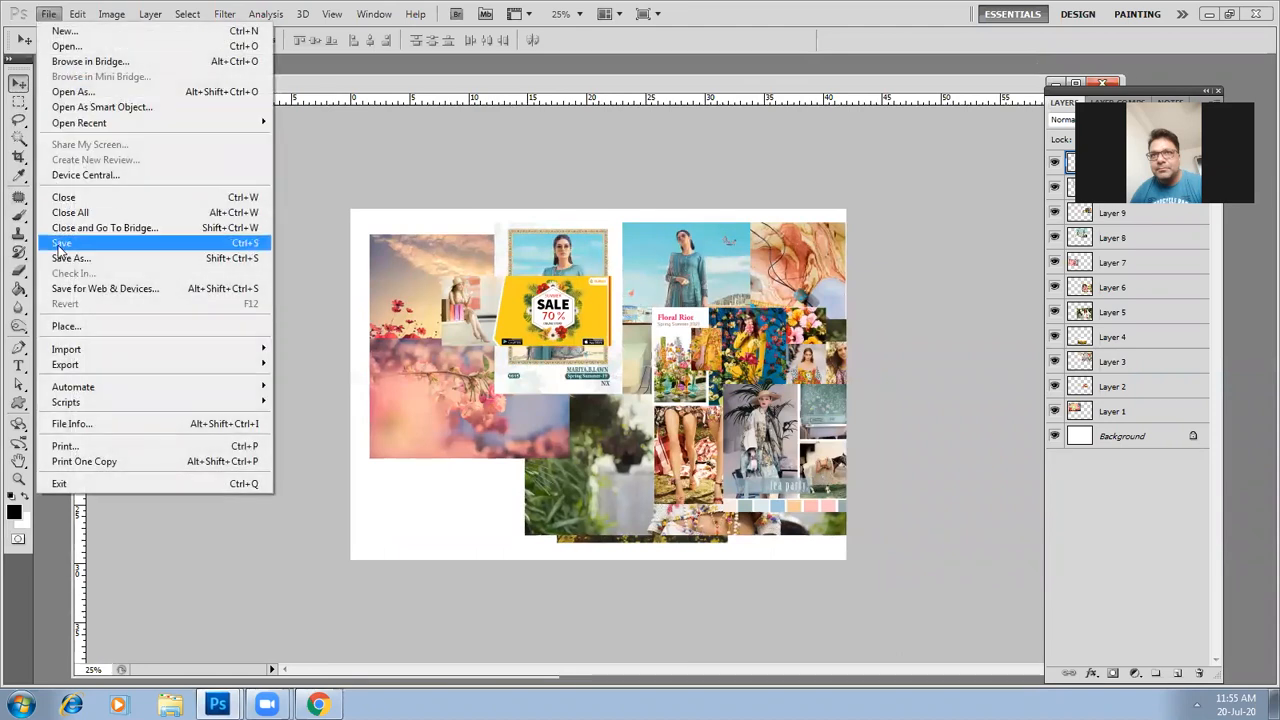
left_click(120, 244)
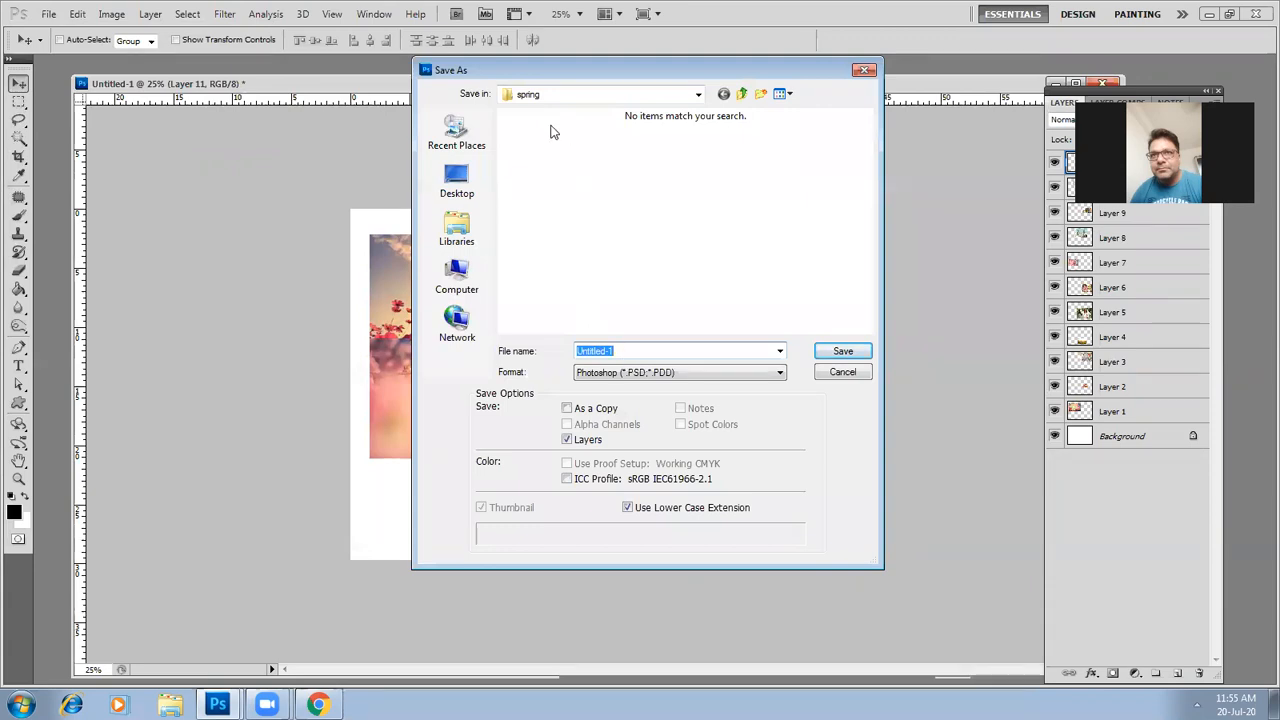
type("summer 1")
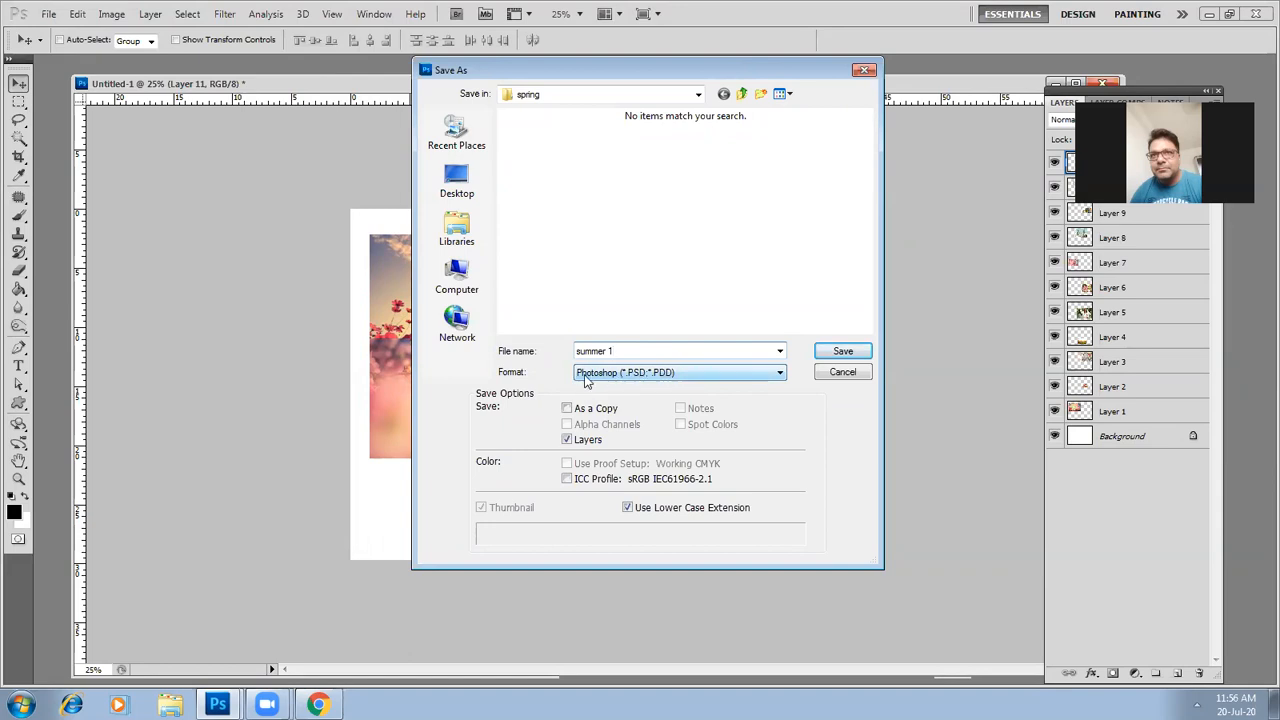
left_click(840, 352)
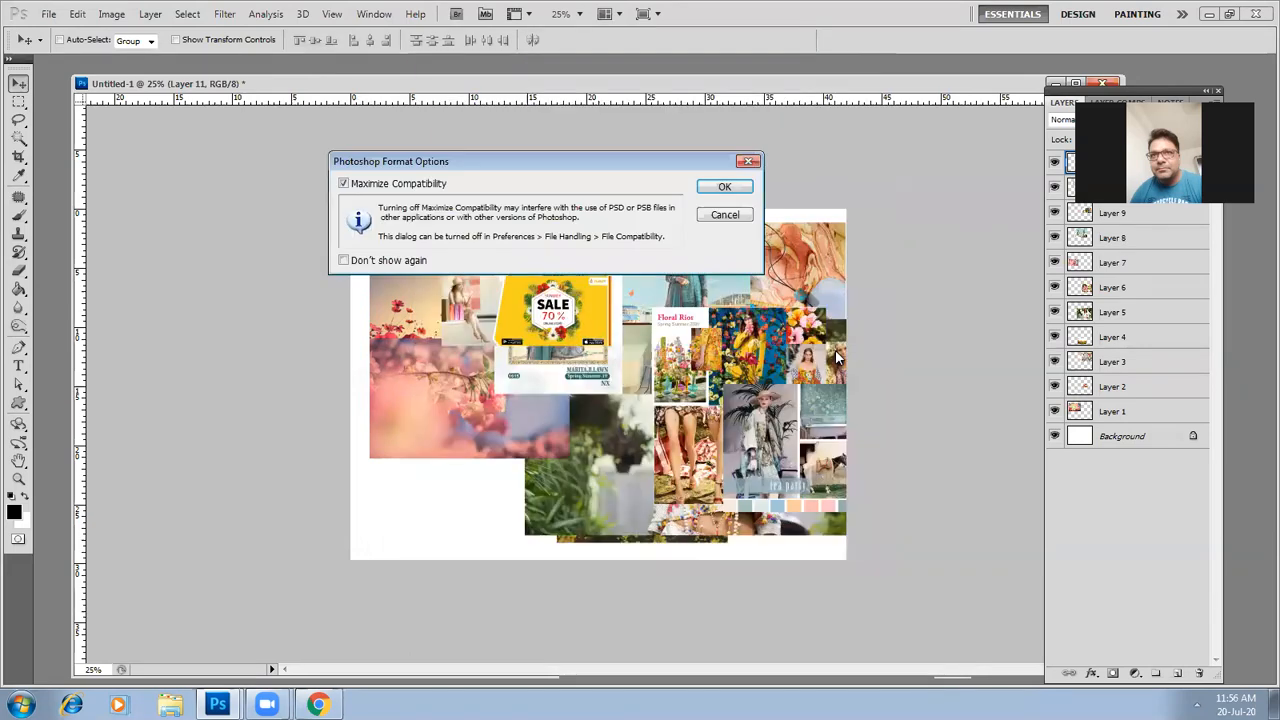
left_click(726, 188)
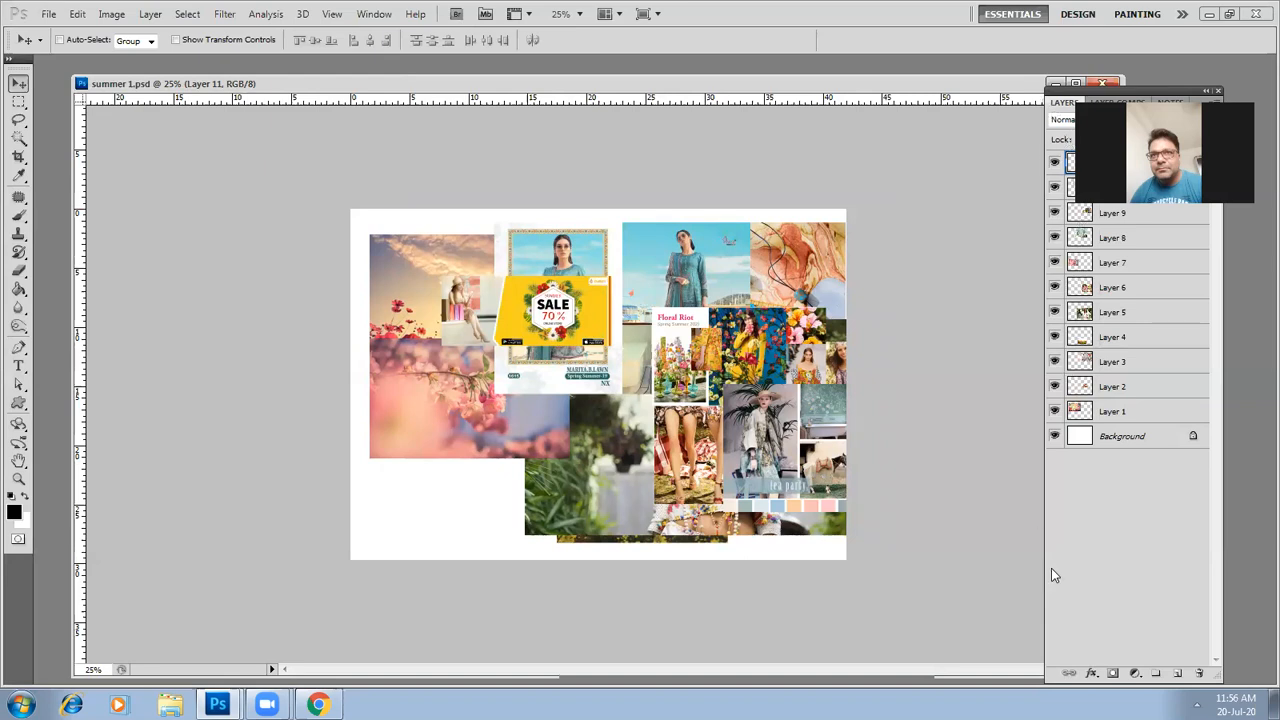
Hide and restore the Layers panel and the full set of panels, leaving the Layers panel shown
key("F7")
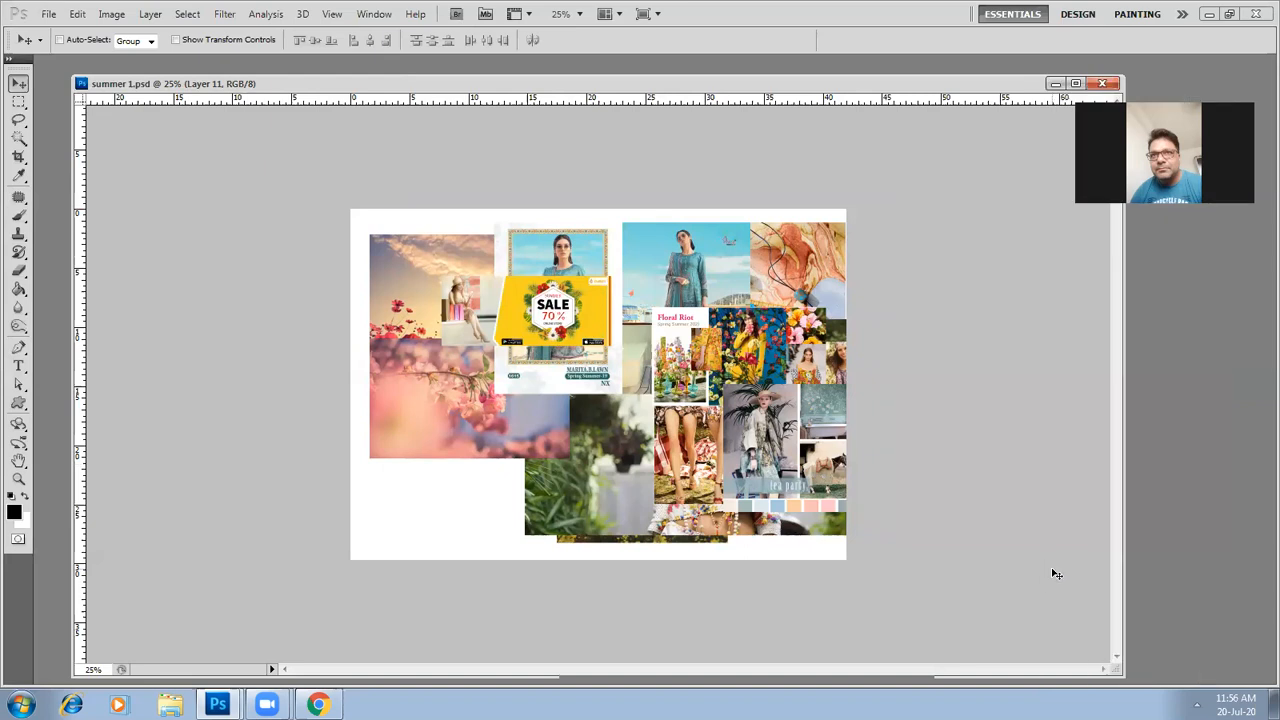
key("F7")
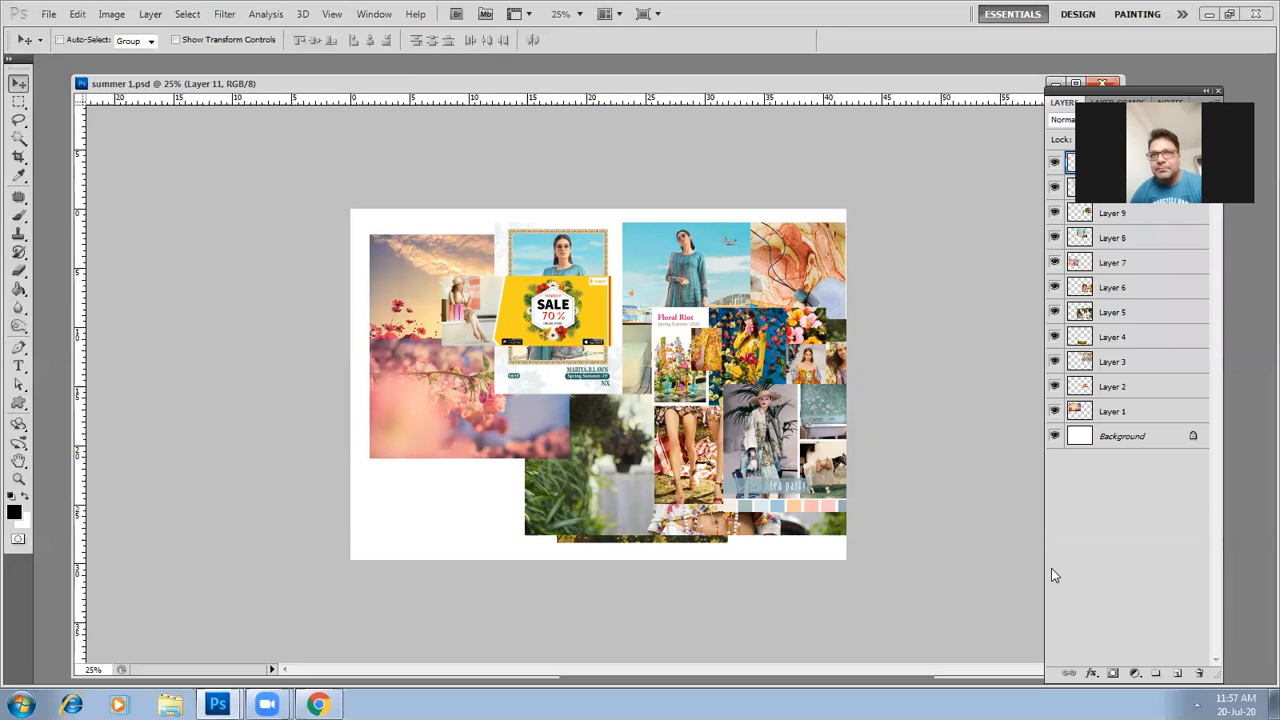
key("Tab")
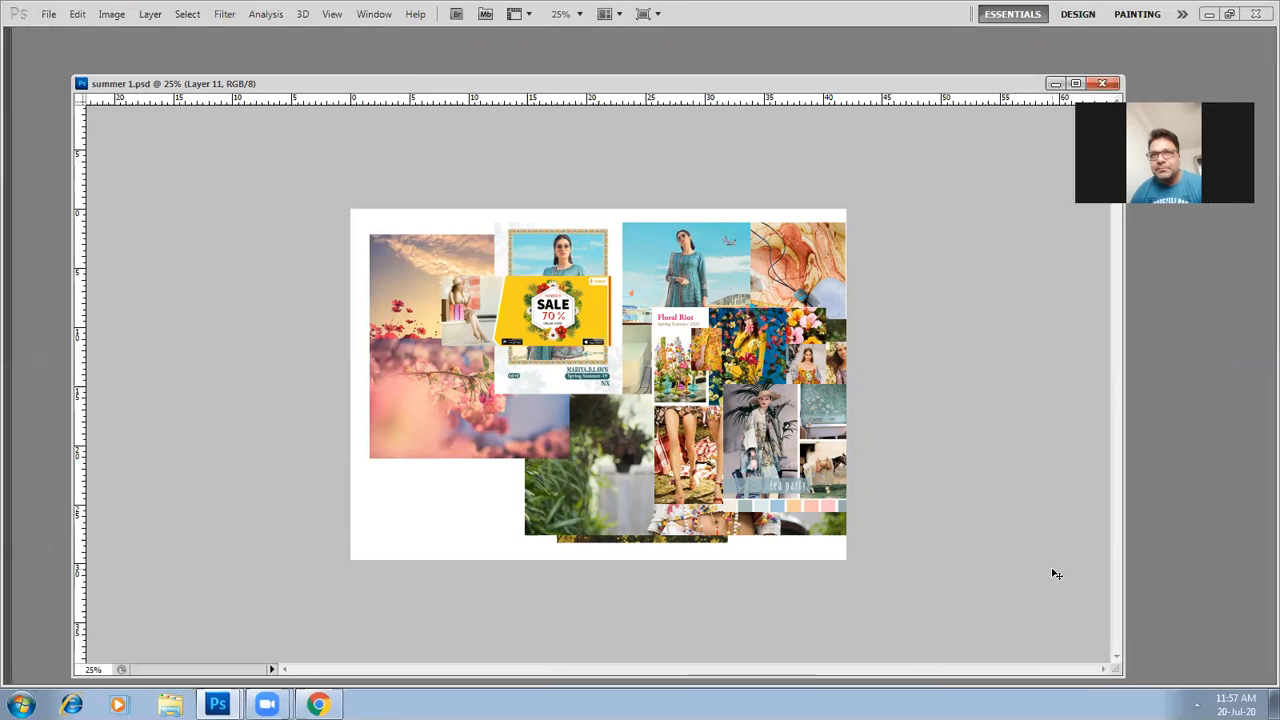
key("Tab")
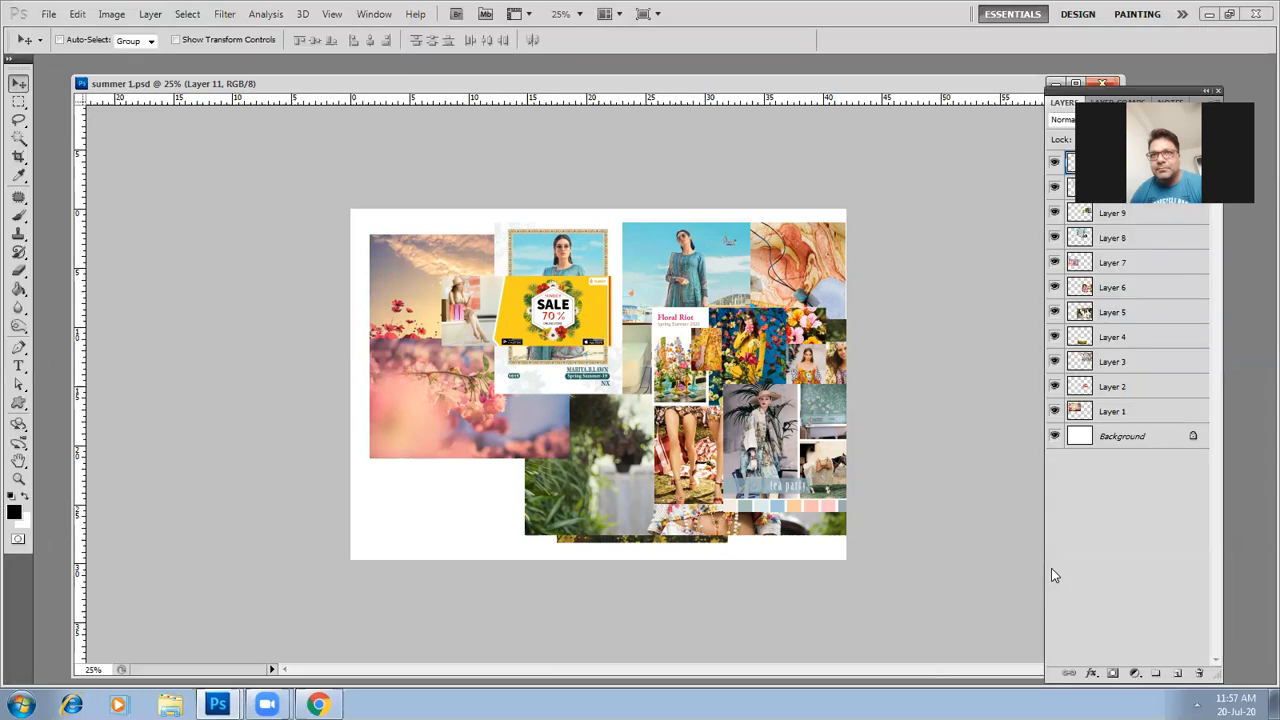
key("shift+Tab")
left_click(376, 15)
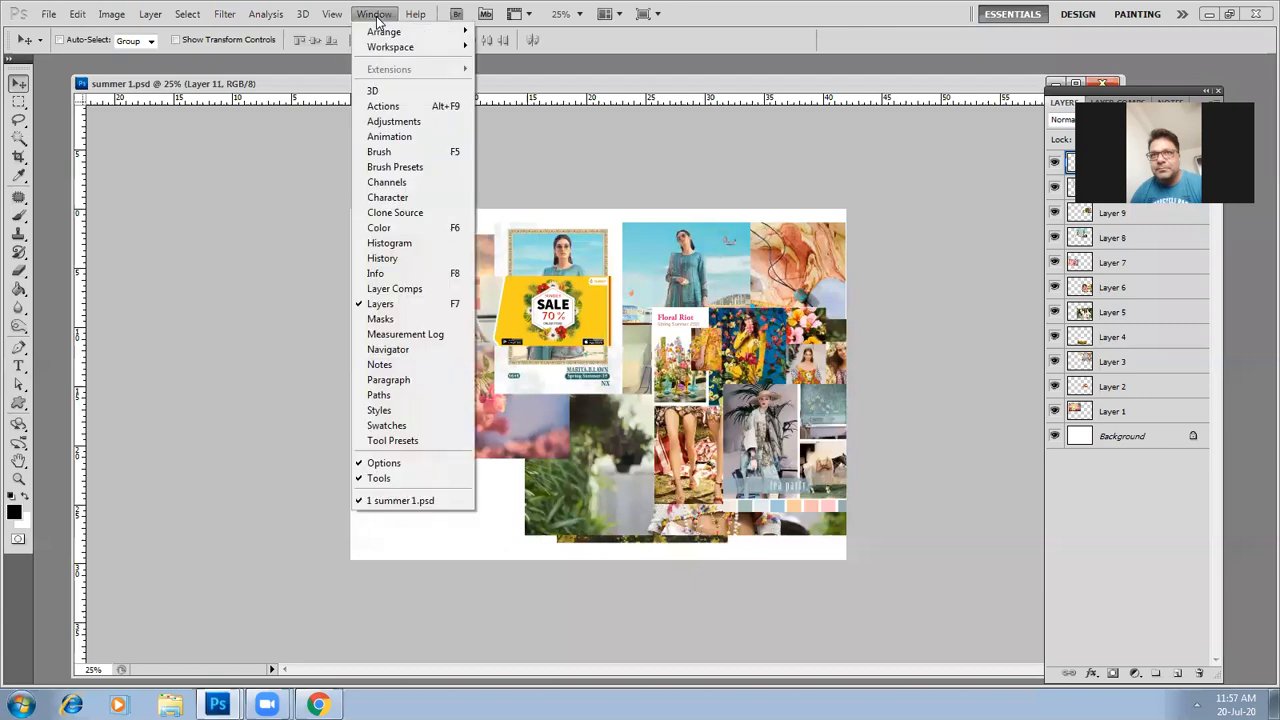
left_click(388, 305)
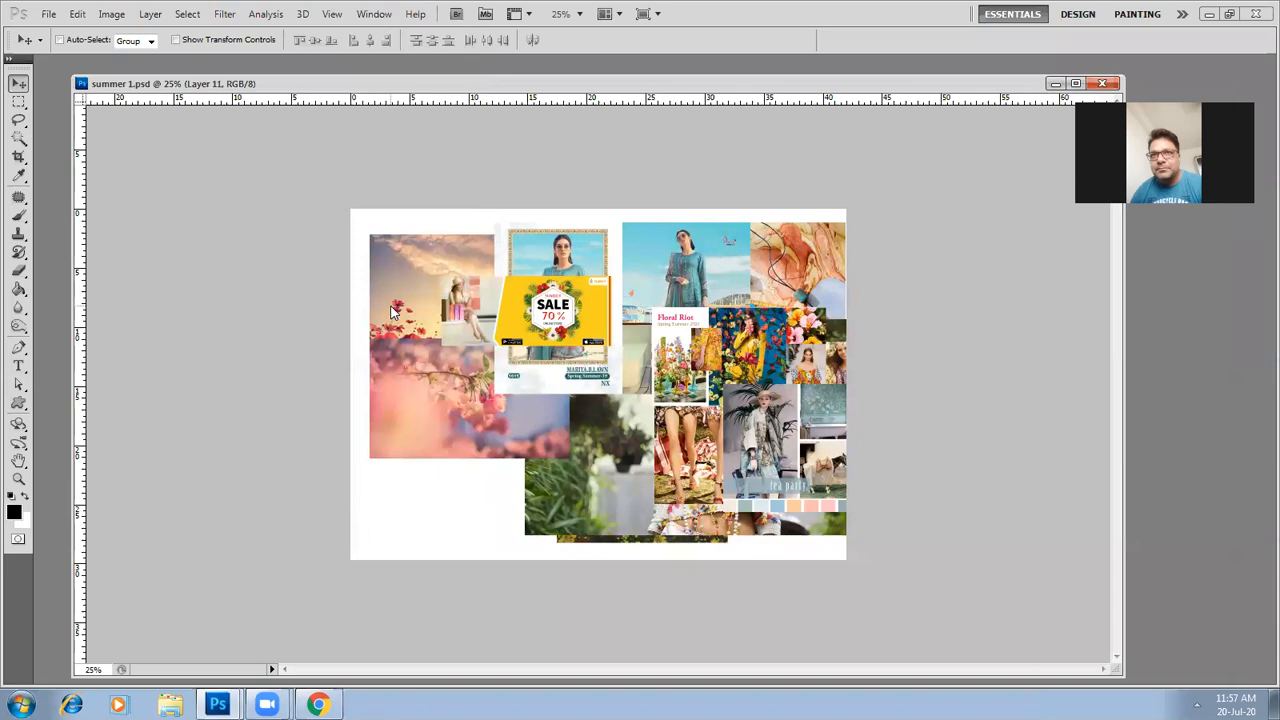
left_click(376, 14)
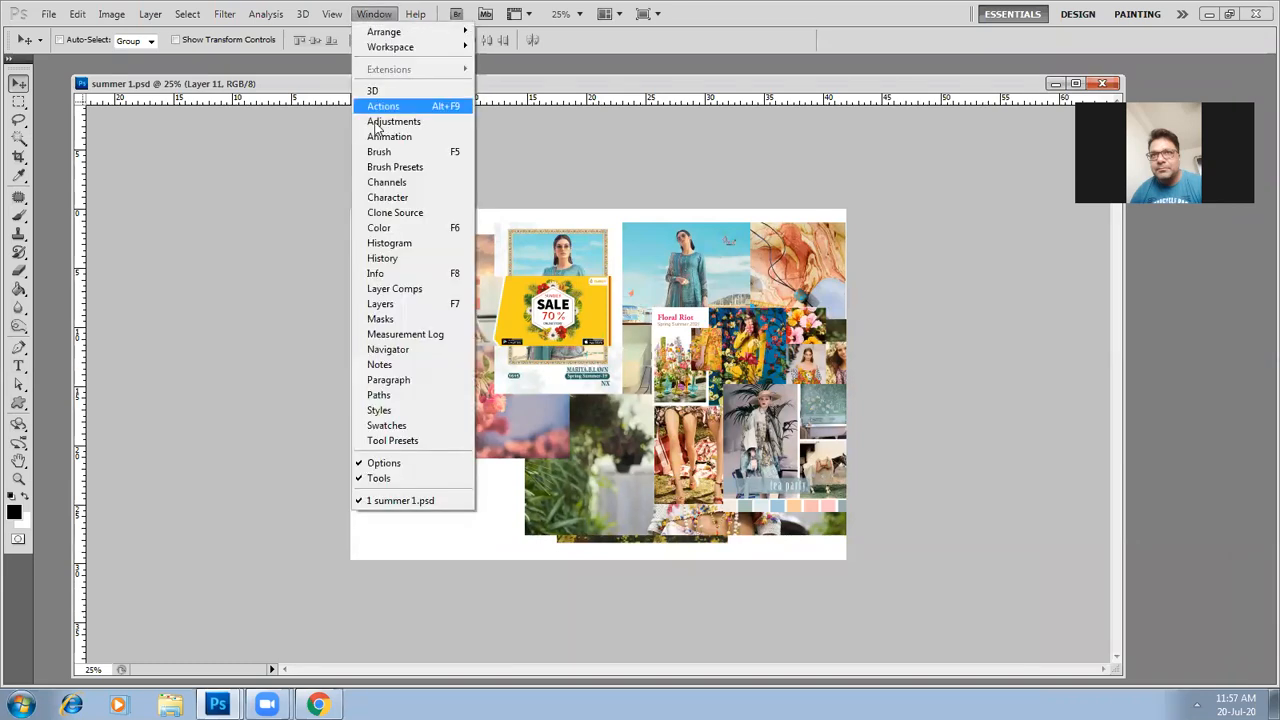
left_click(386, 305)
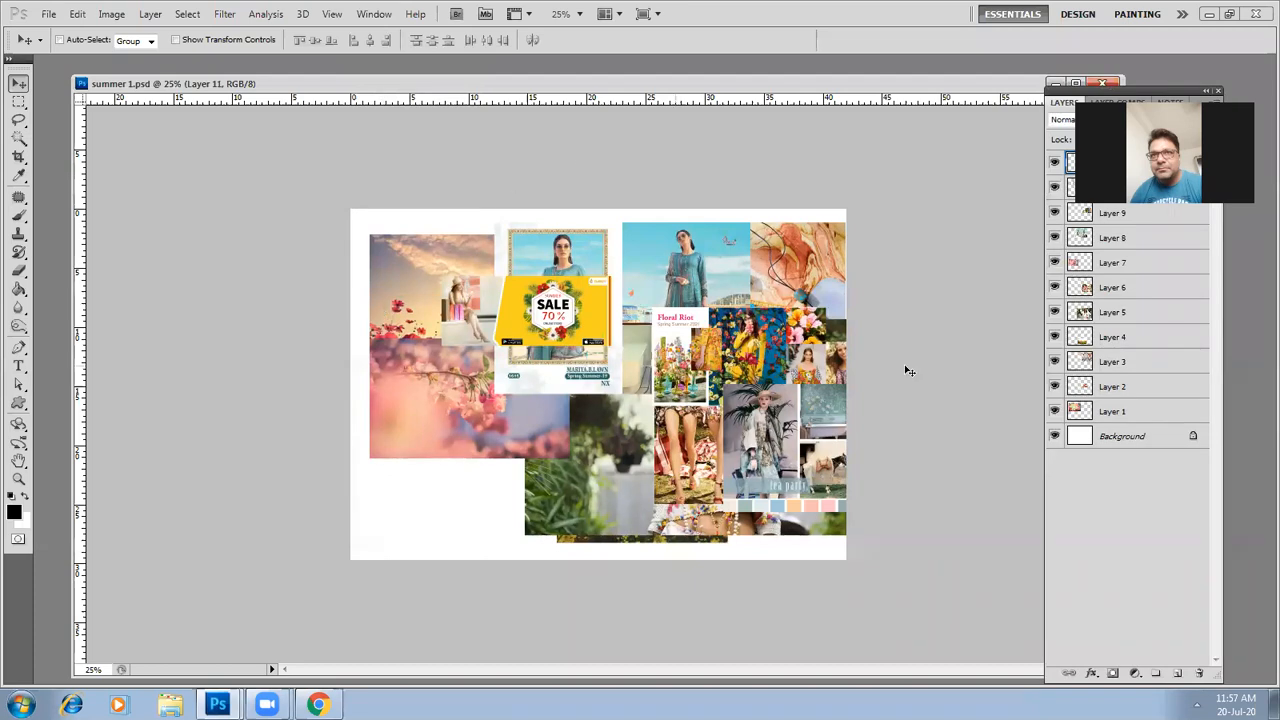
Move the Layers panel beside the board and hide Layers 2 to 11, keeping only Layer 1 and the Background visible
left_click_drag(1070, 103, 921, 137)
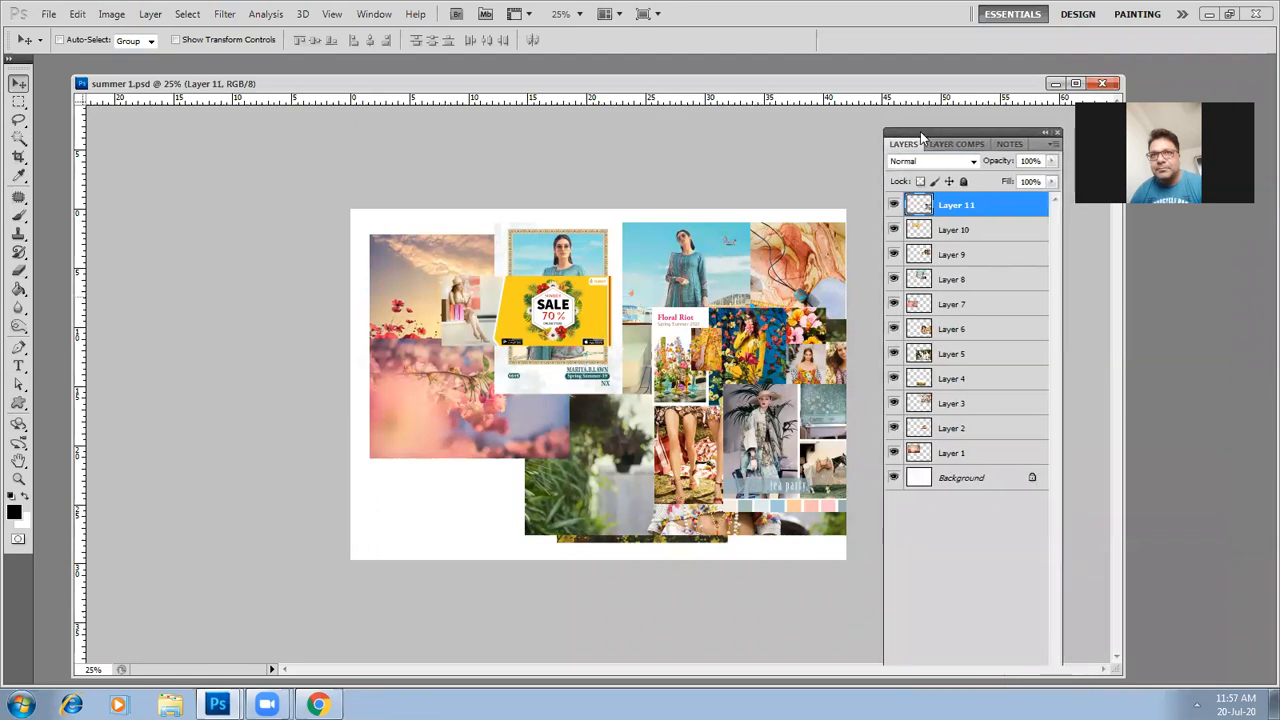
left_click(894, 205)
left_click(893, 230)
left_click(894, 254)
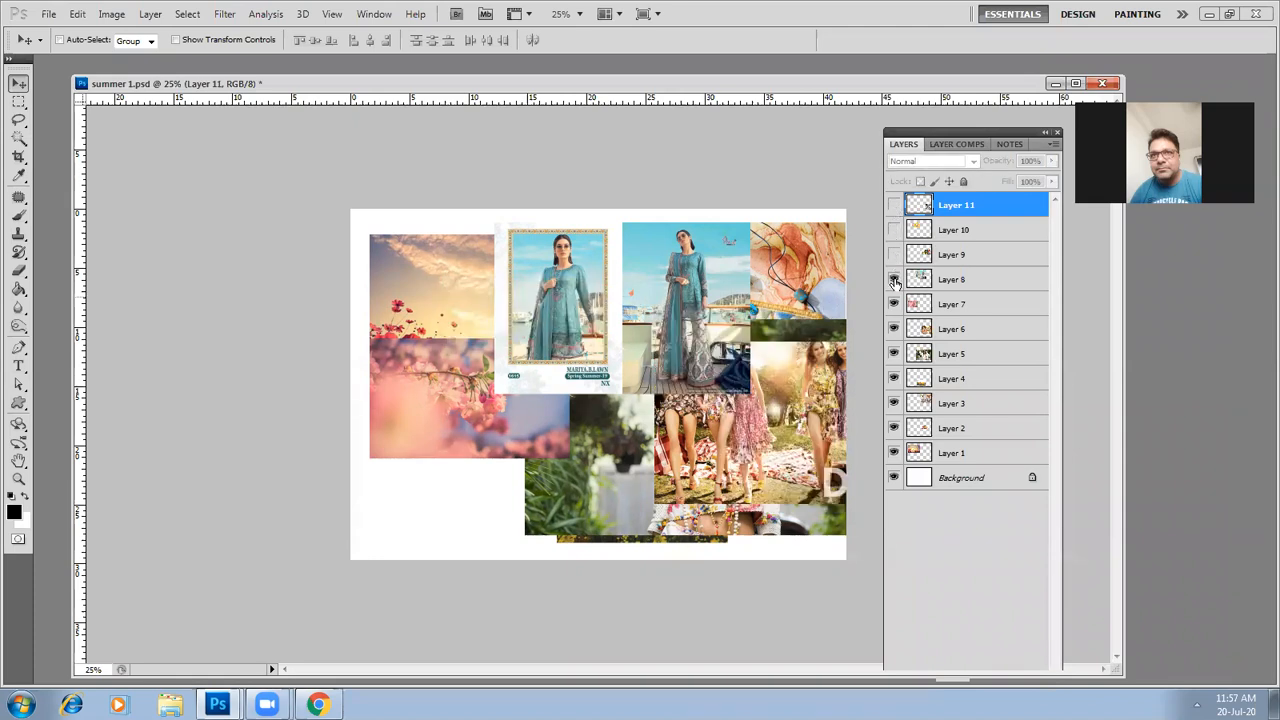
left_click(894, 279)
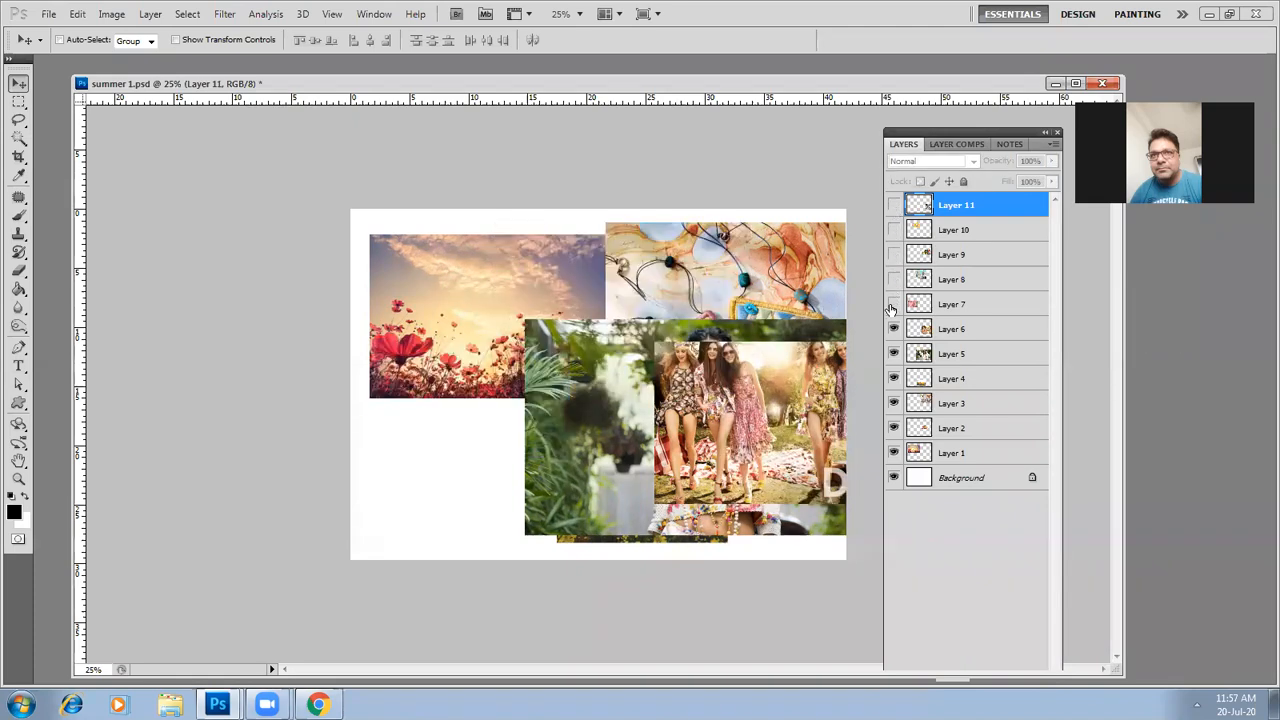
left_click(894, 329)
left_click(894, 354)
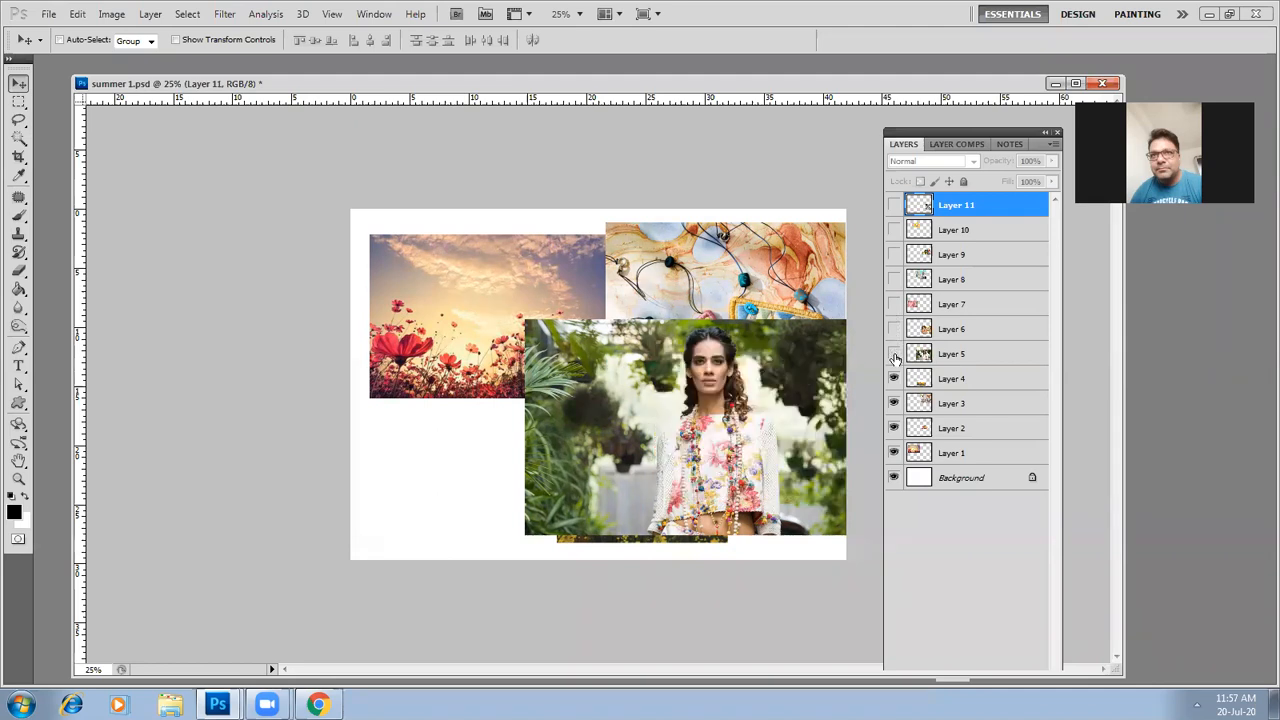
left_click(894, 378)
left_click(894, 403)
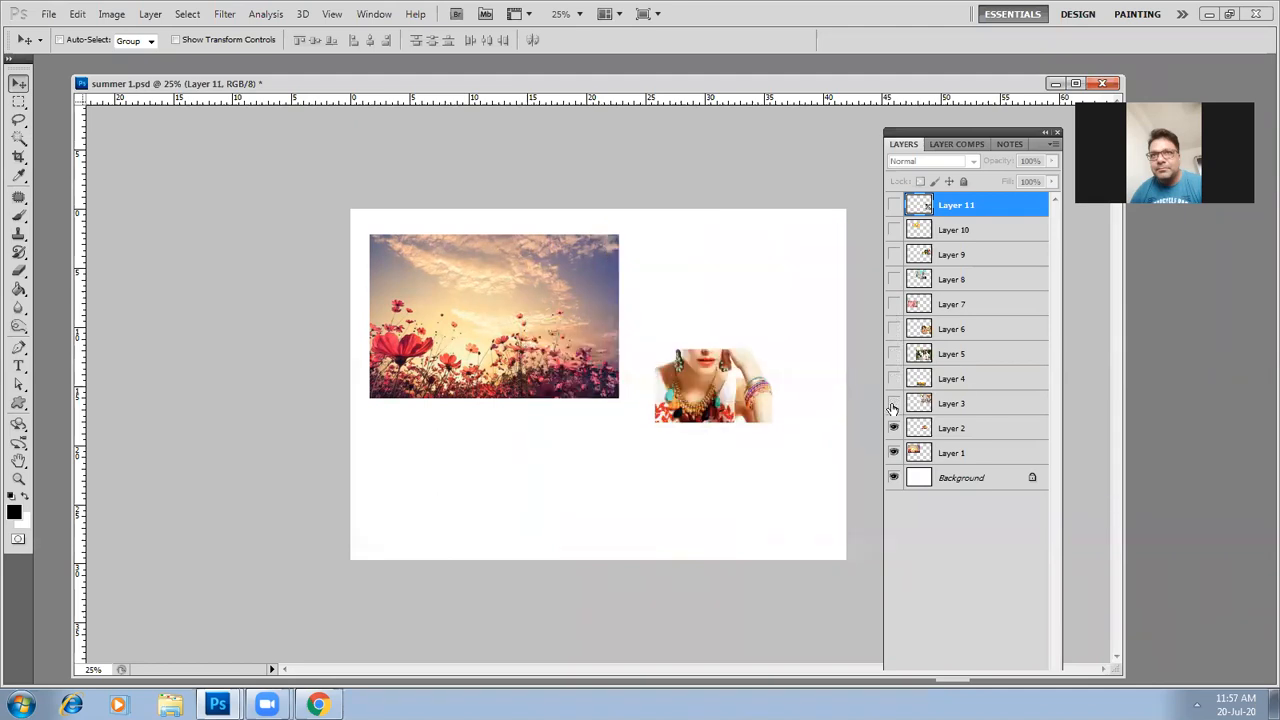
left_click(894, 428)
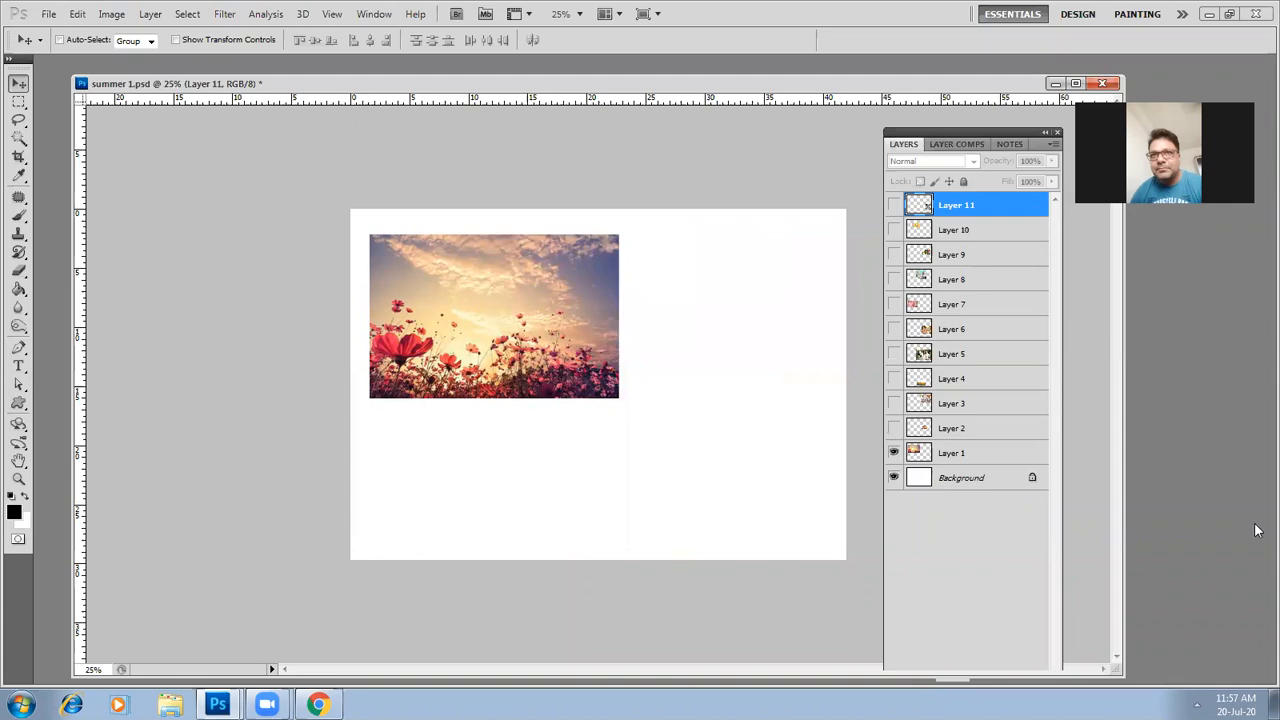
left_click(894, 455)
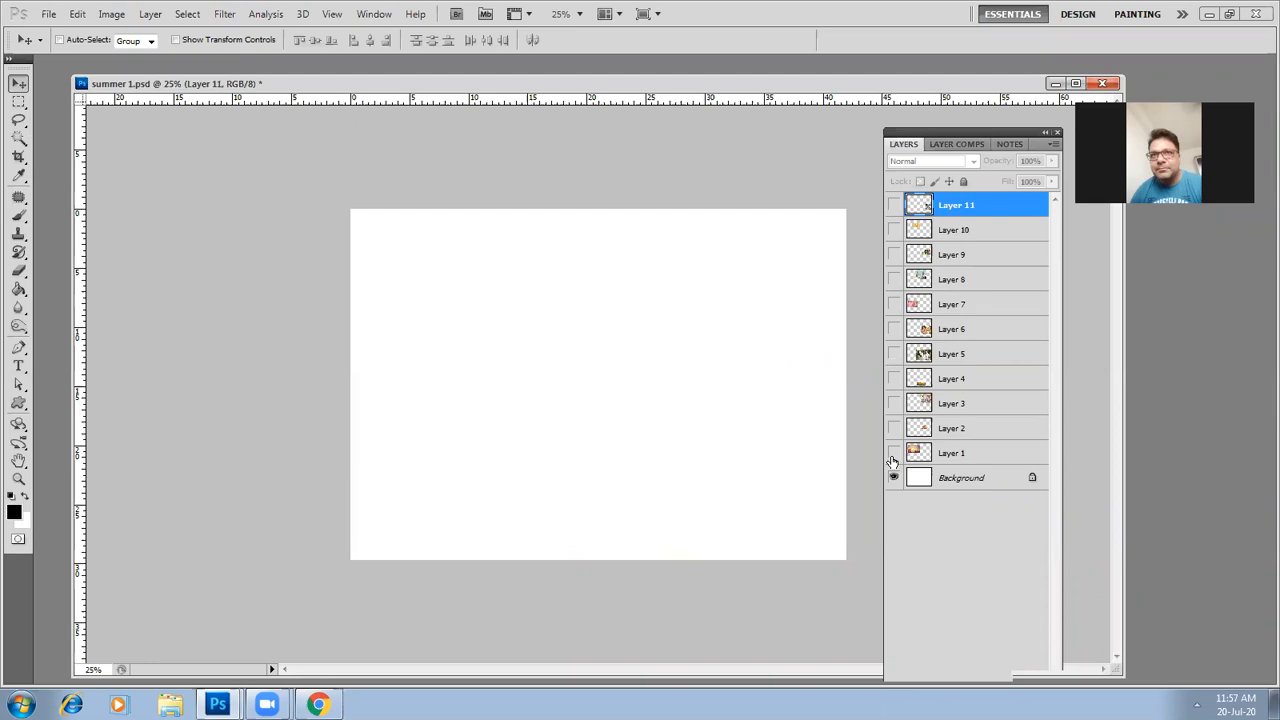
left_click(893, 455)
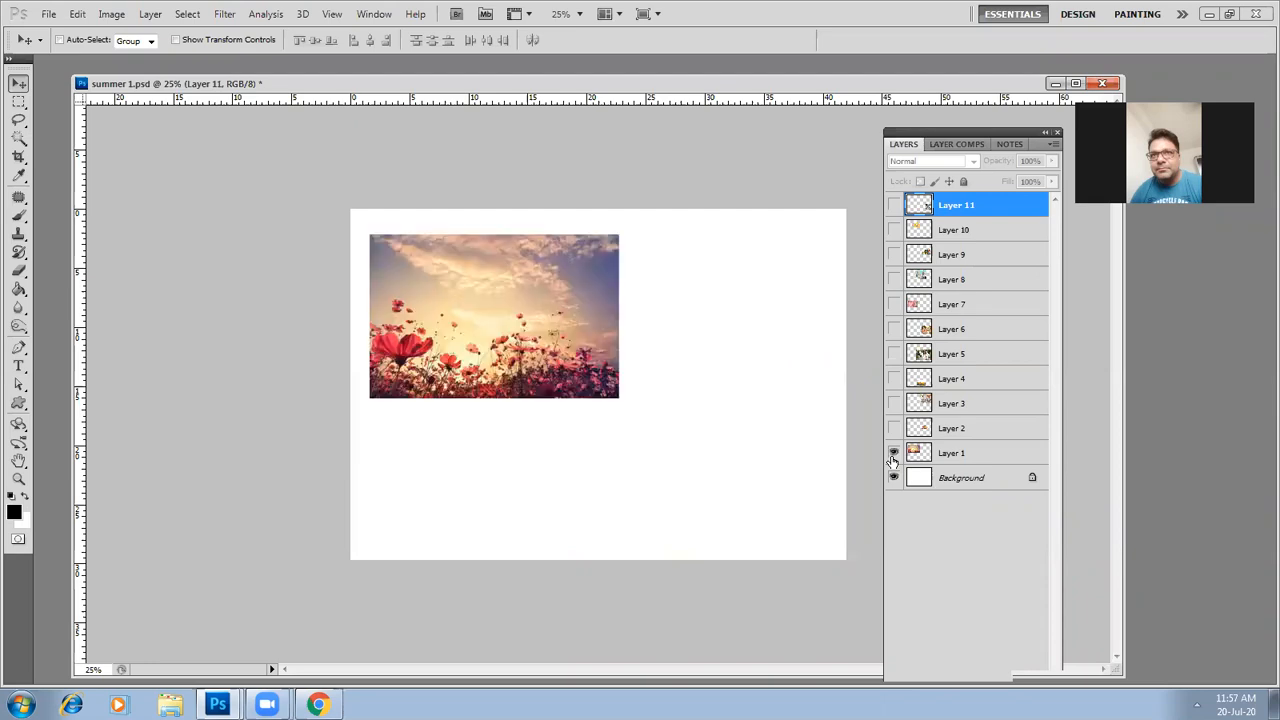
Move the flower field on Layer 1 to the board's upper-left corner and stretch it to fill the whole canvas
right_click(423, 291)
left_click(445, 305)
left_click_drag(445, 305, 422, 285)
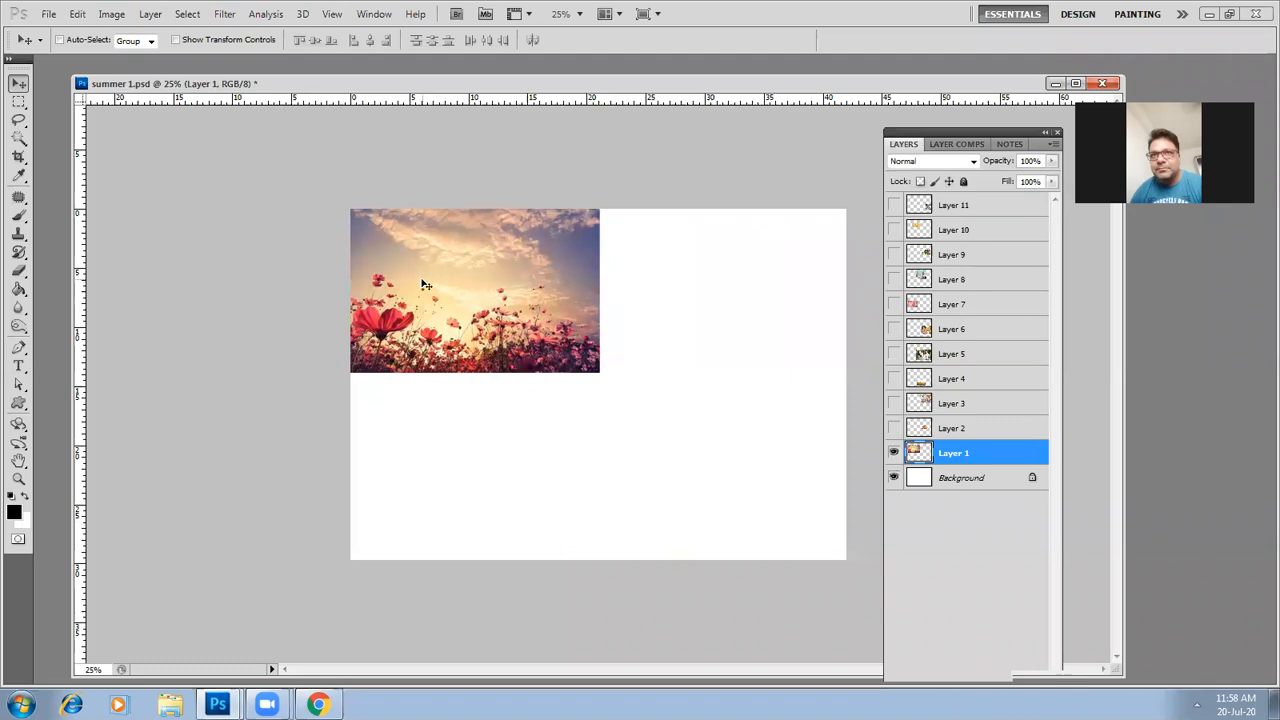
key("ctrl+t")
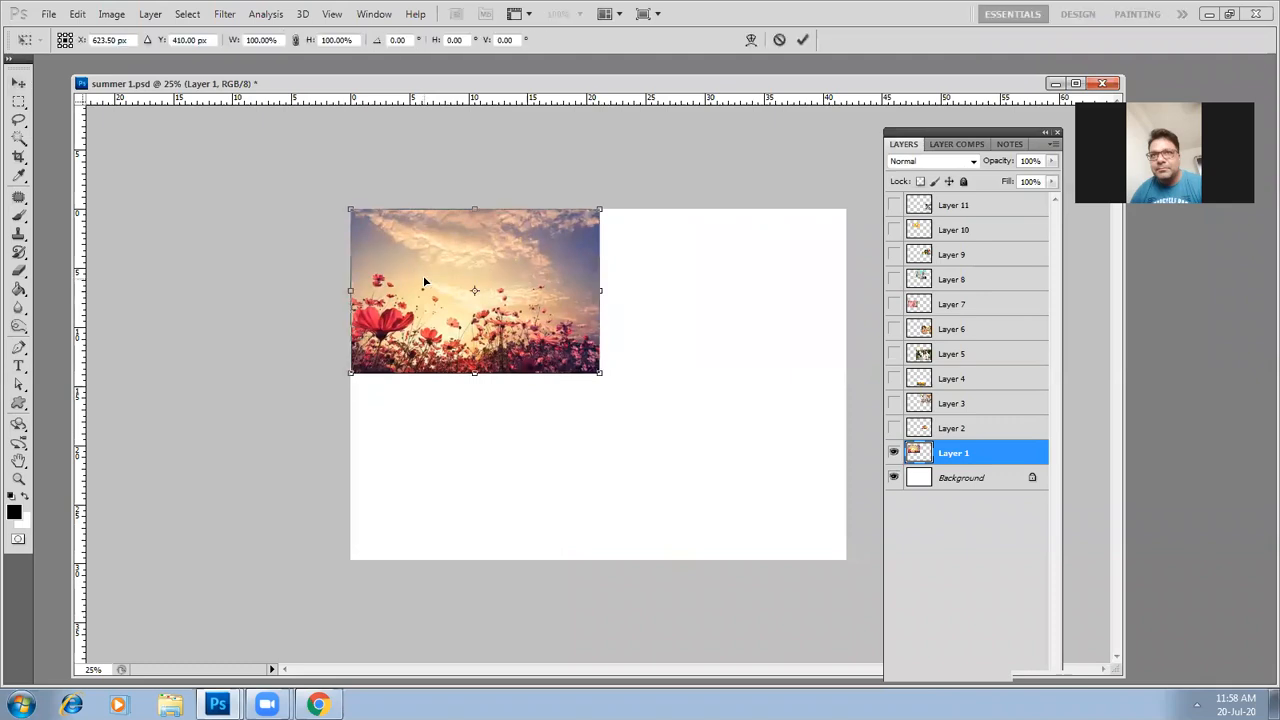
left_click_drag(601, 372, 850, 561)
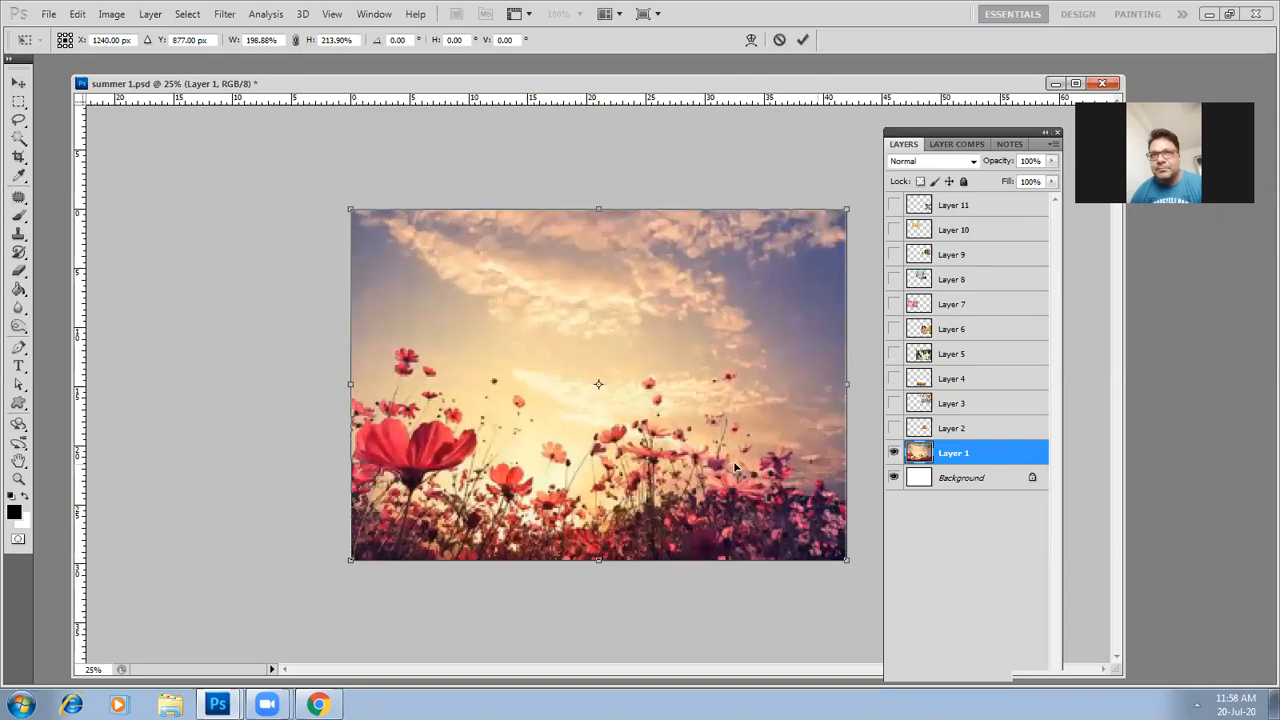
key("Return")
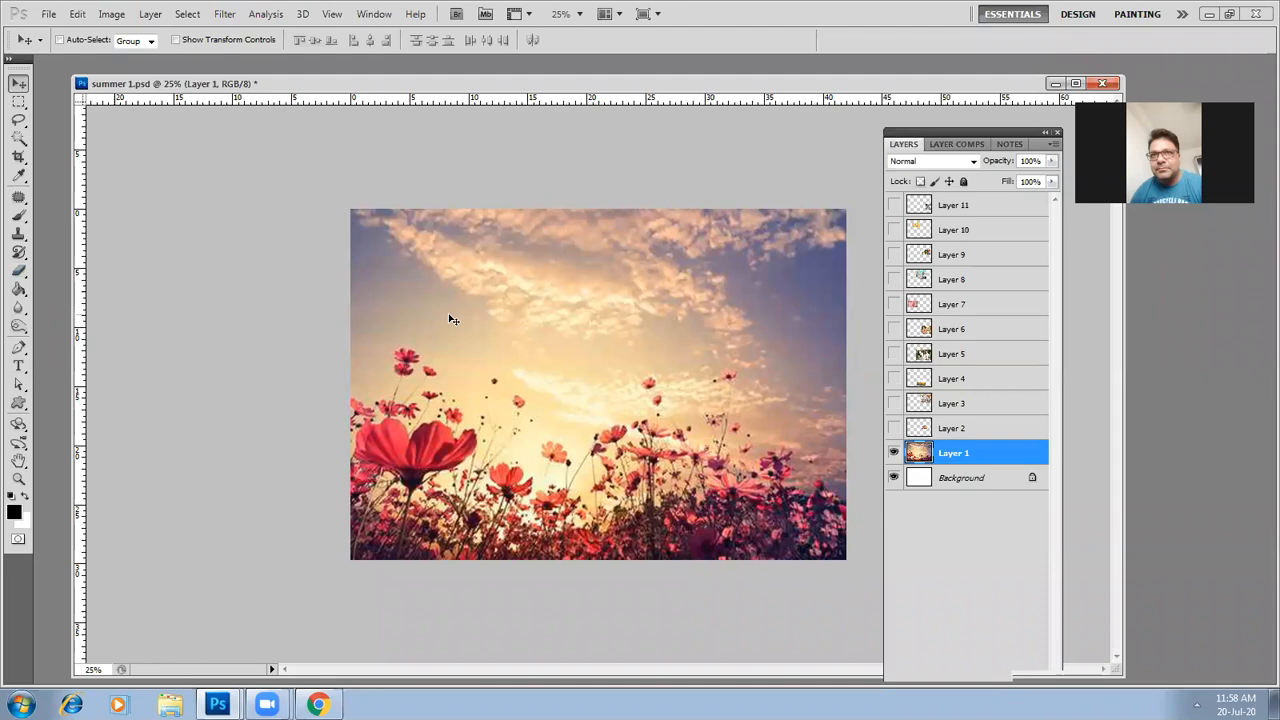
Set up the Eraser with a soft round brush at 569 px and 0% hardness
key("e")
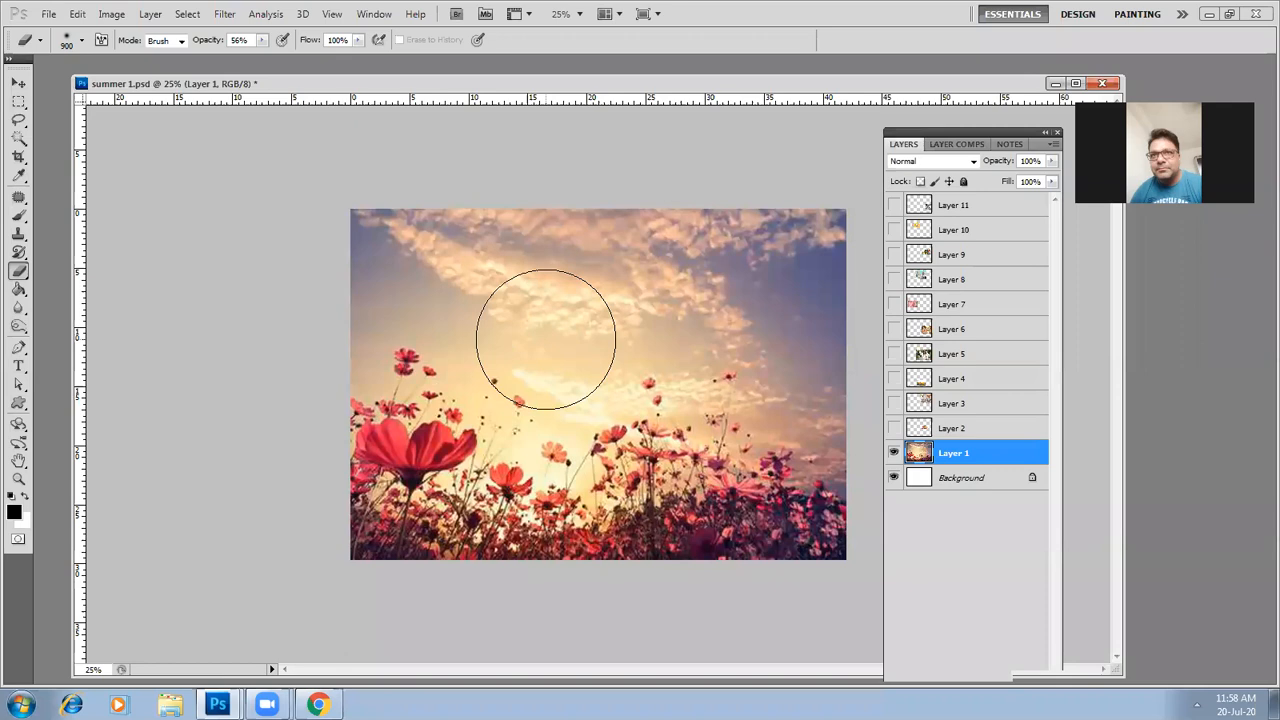
right_click(546, 339)
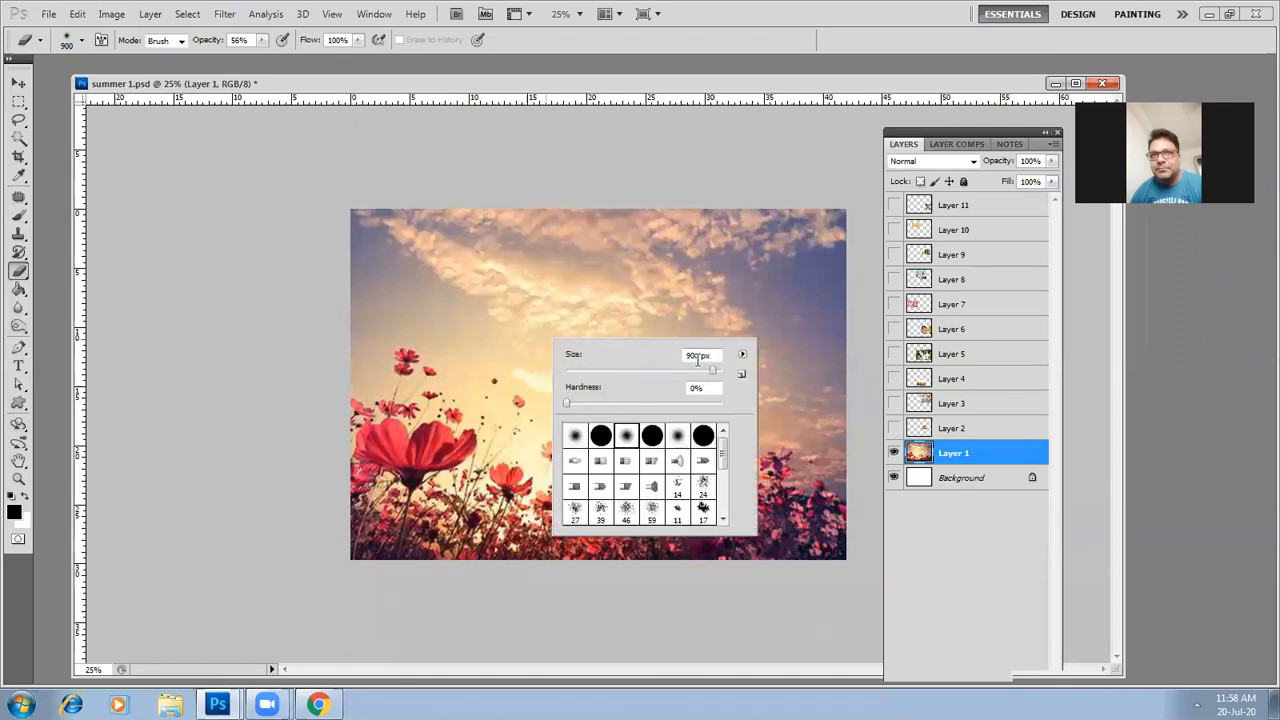
left_click_drag(713, 373, 597, 371)
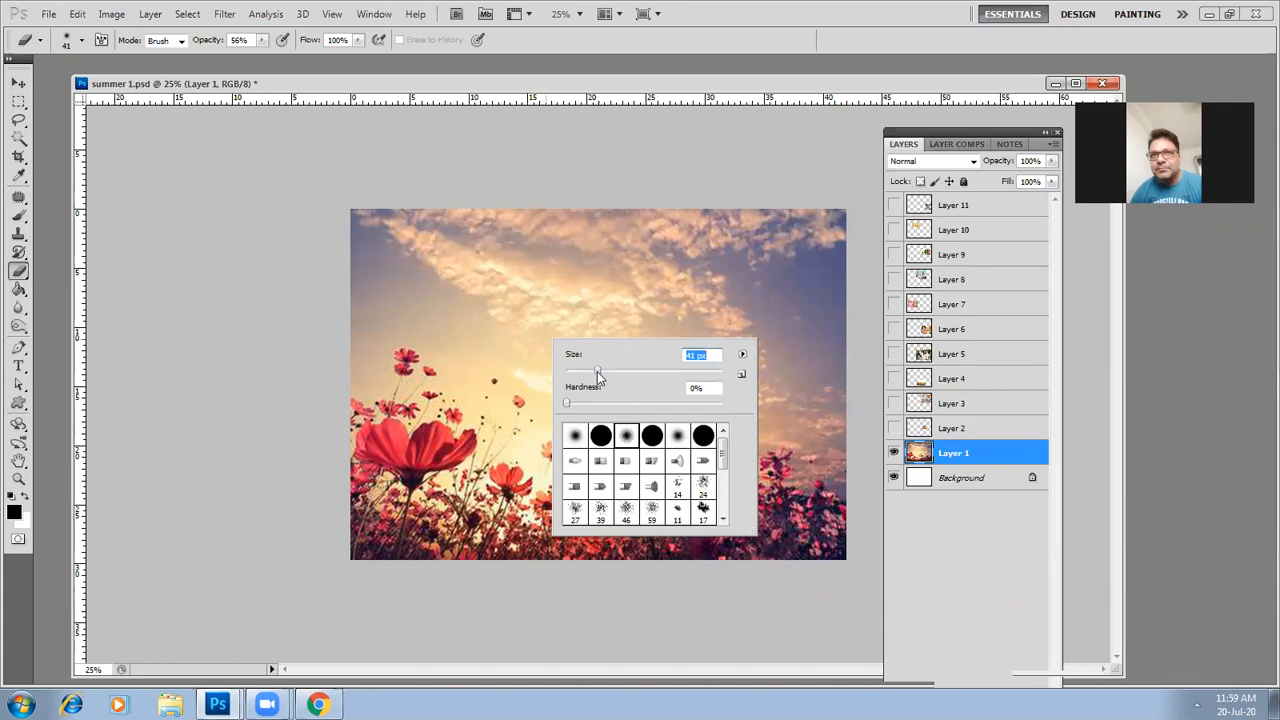
left_click_drag(600, 371, 664, 376)
left_click_drag(701, 370, 708, 370)
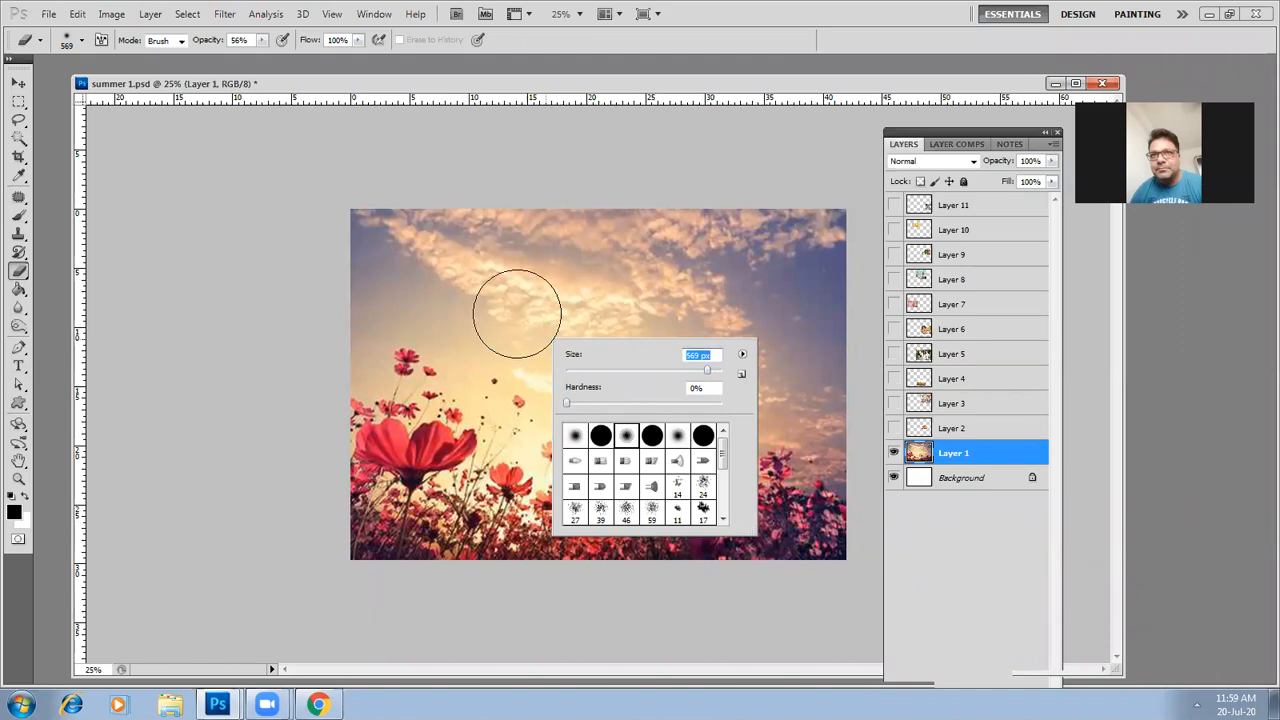
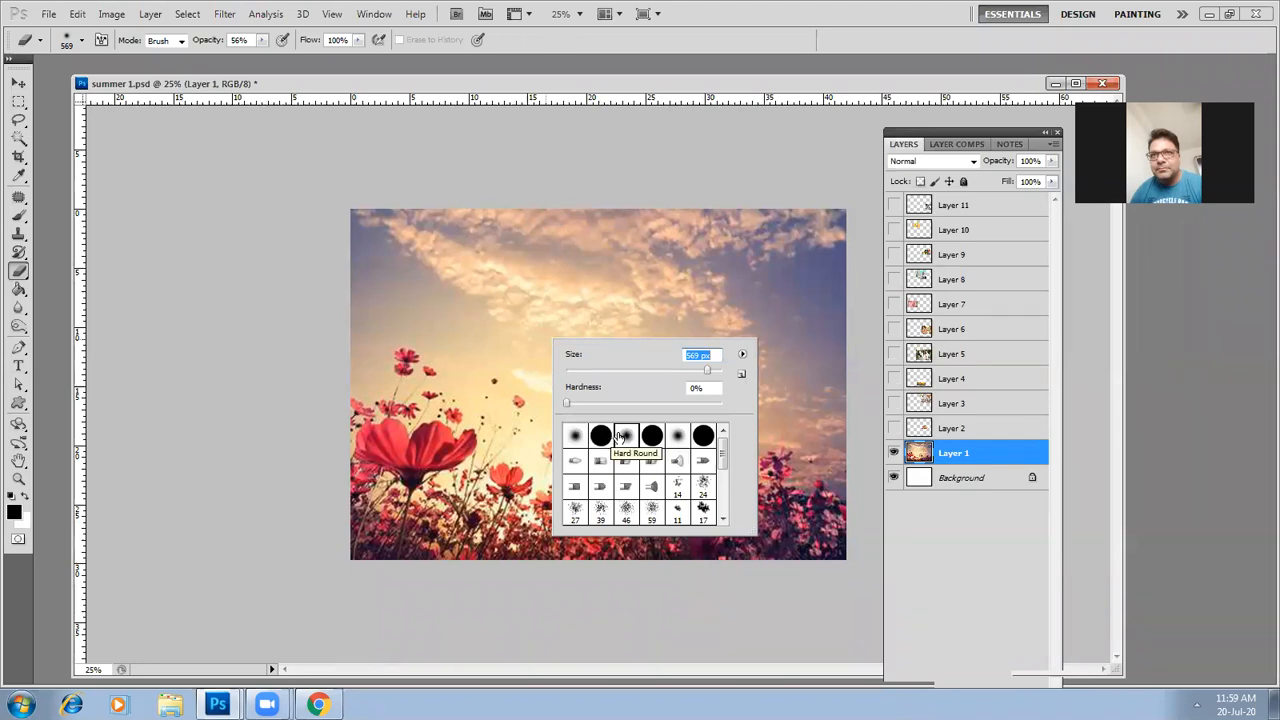
left_click(625, 440)
Erase the sky above the flowers on Layer 1 with soft strokes, raising the eraser opacity to 100%
mouse_move(377, 277)
left_mouse_down()
mouse_move(391, 186)
mouse_move(344, 265)
mouse_move(403, 204)
mouse_move(440, 232)
mouse_move(402, 280)
mouse_move(504, 230)
mouse_move(568, 235)
mouse_move(501, 260)
mouse_move(755, 233)
mouse_move(546, 312)
mouse_move(711, 304)
mouse_move(523, 328)
mouse_move(499, 350)
mouse_move(472, 309)
mouse_move(551, 376)
mouse_move(581, 347)
mouse_move(722, 319)
mouse_move(699, 317)
mouse_move(654, 362)
mouse_move(744, 300)
mouse_move(821, 408)
mouse_move(822, 206)
mouse_move(821, 278)
mouse_move(623, 230)
mouse_move(407, 230)
mouse_move(338, 296)
mouse_move(331, 355)
mouse_move(378, 225)
left_mouse_up()
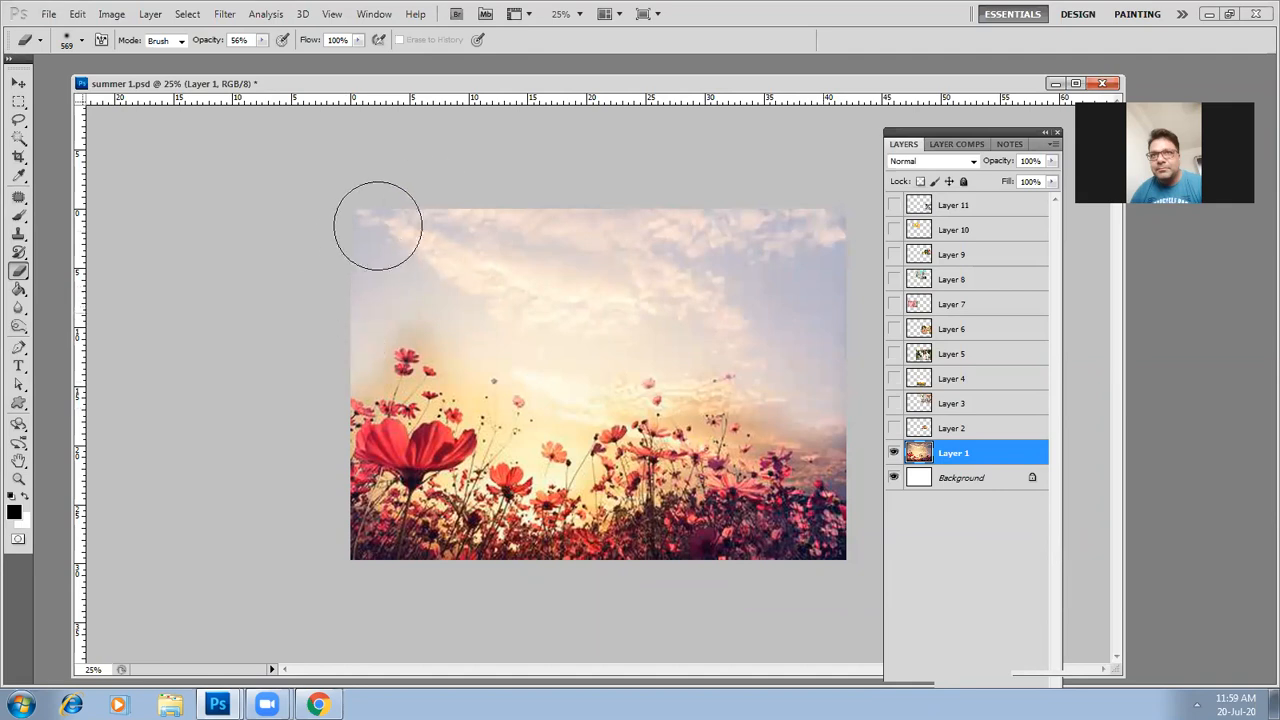
left_click(261, 40)
mouse_move(369, 289)
left_mouse_down()
mouse_move(419, 205)
mouse_move(471, 183)
mouse_move(330, 219)
mouse_move(300, 324)
mouse_move(312, 345)
mouse_move(367, 299)
mouse_move(402, 290)
mouse_move(449, 321)
mouse_move(477, 312)
mouse_move(518, 216)
mouse_move(498, 347)
mouse_move(538, 354)
mouse_move(542, 394)
mouse_move(612, 336)
mouse_move(599, 397)
mouse_move(624, 285)
mouse_move(678, 327)
mouse_move(566, 210)
mouse_move(656, 204)
mouse_move(530, 275)
mouse_move(757, 247)
mouse_move(755, 209)
mouse_move(843, 297)
mouse_move(833, 285)
mouse_move(835, 433)
mouse_move(738, 299)
mouse_move(662, 329)
mouse_move(657, 371)
mouse_move(688, 290)
mouse_move(810, 411)
mouse_move(781, 398)
mouse_move(824, 417)
mouse_move(851, 452)
left_mouse_up()
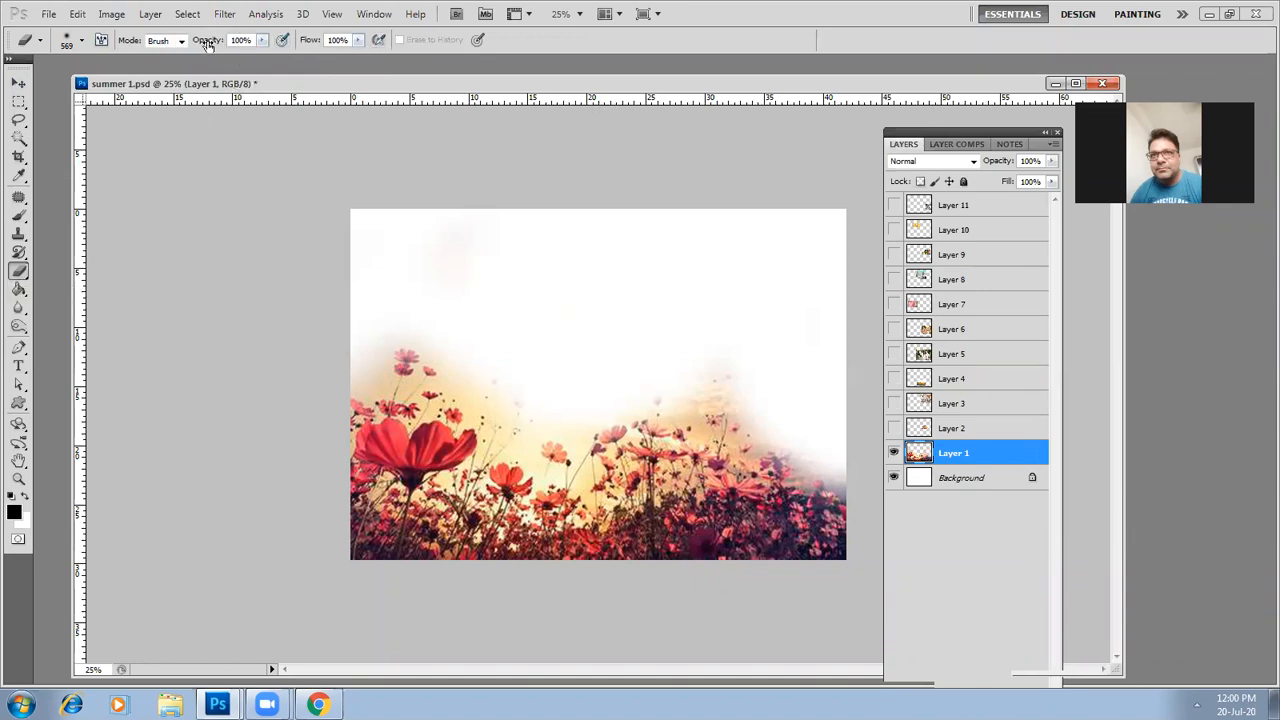
mouse_move(470, 251)
left_mouse_down()
mouse_move(512, 320)
mouse_move(602, 349)
mouse_move(709, 345)
mouse_move(853, 458)
left_mouse_up()
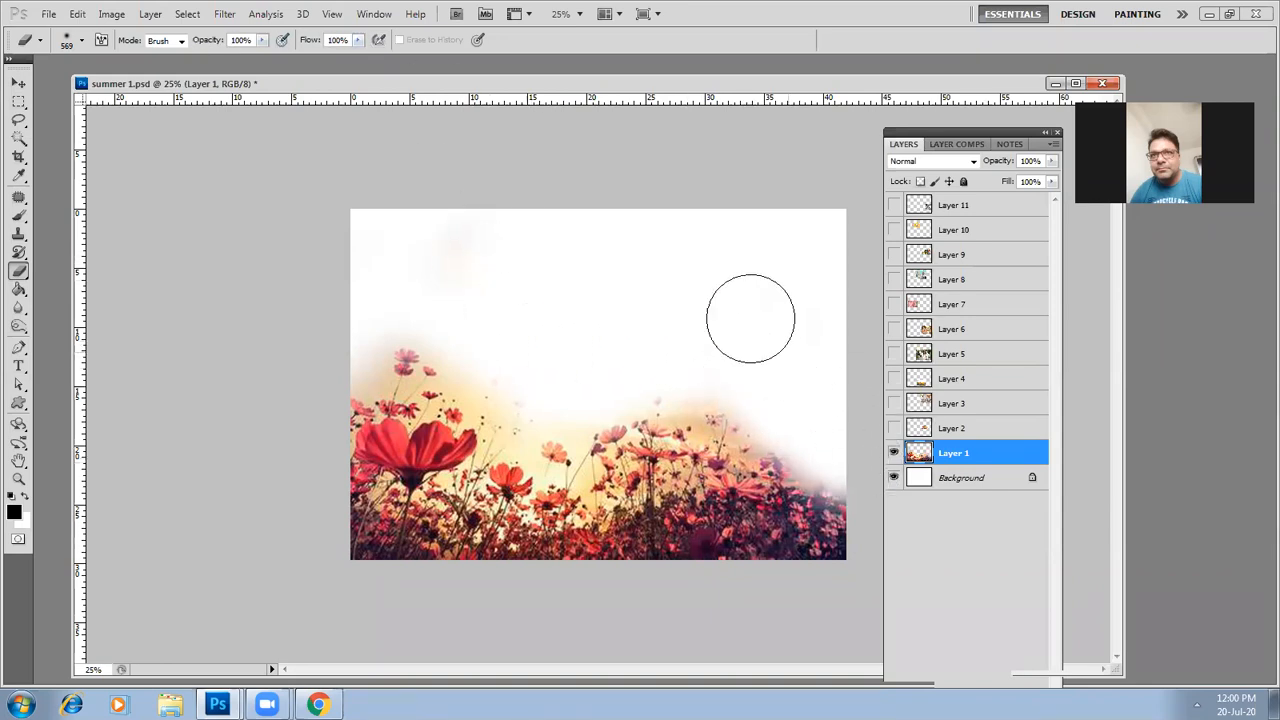
Make the jewellery portrait on Layer 2 visible over the flower field
left_click(18, 84)
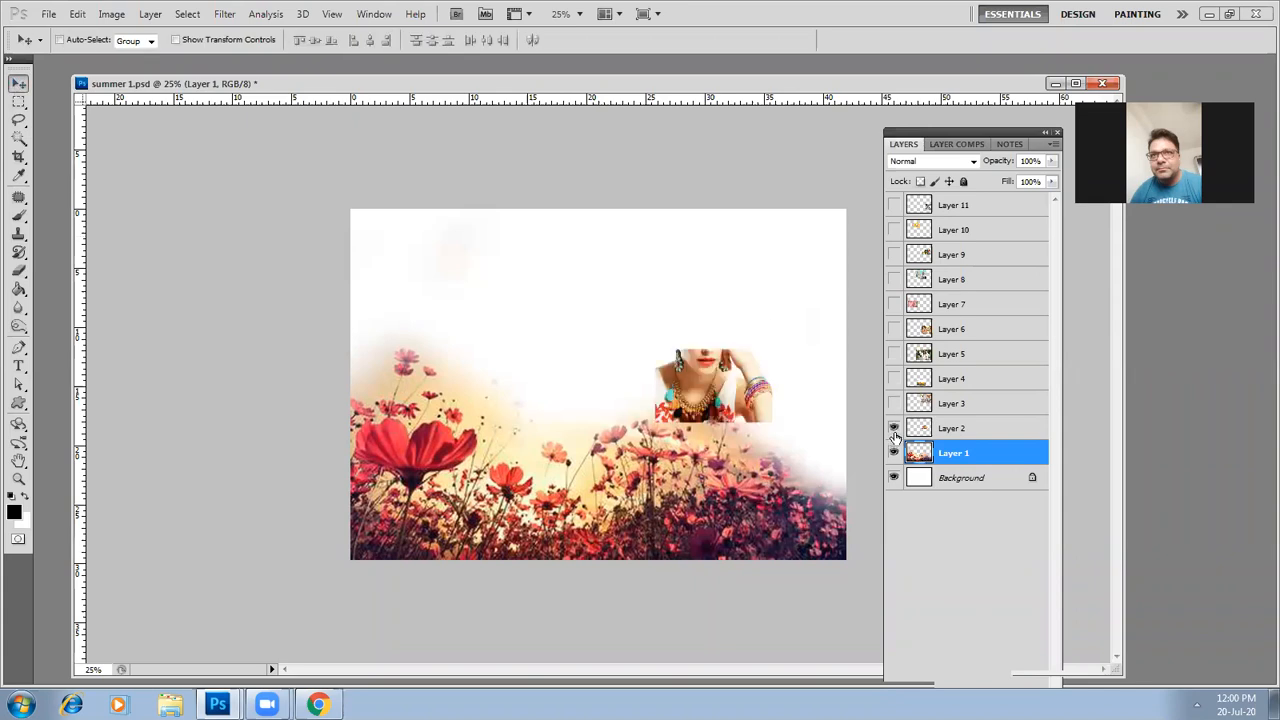
key("l")
left_click_drag(720, 390, 661, 400)
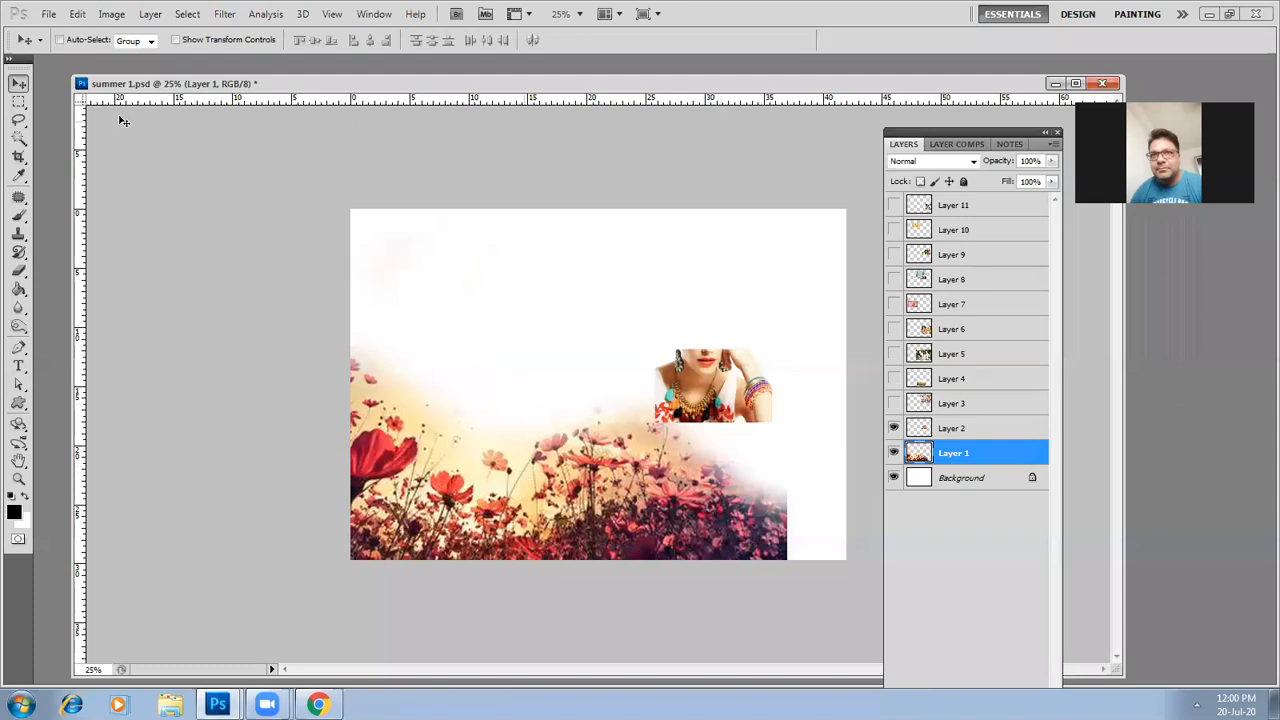
left_click(77, 14)
left_click(100, 24)
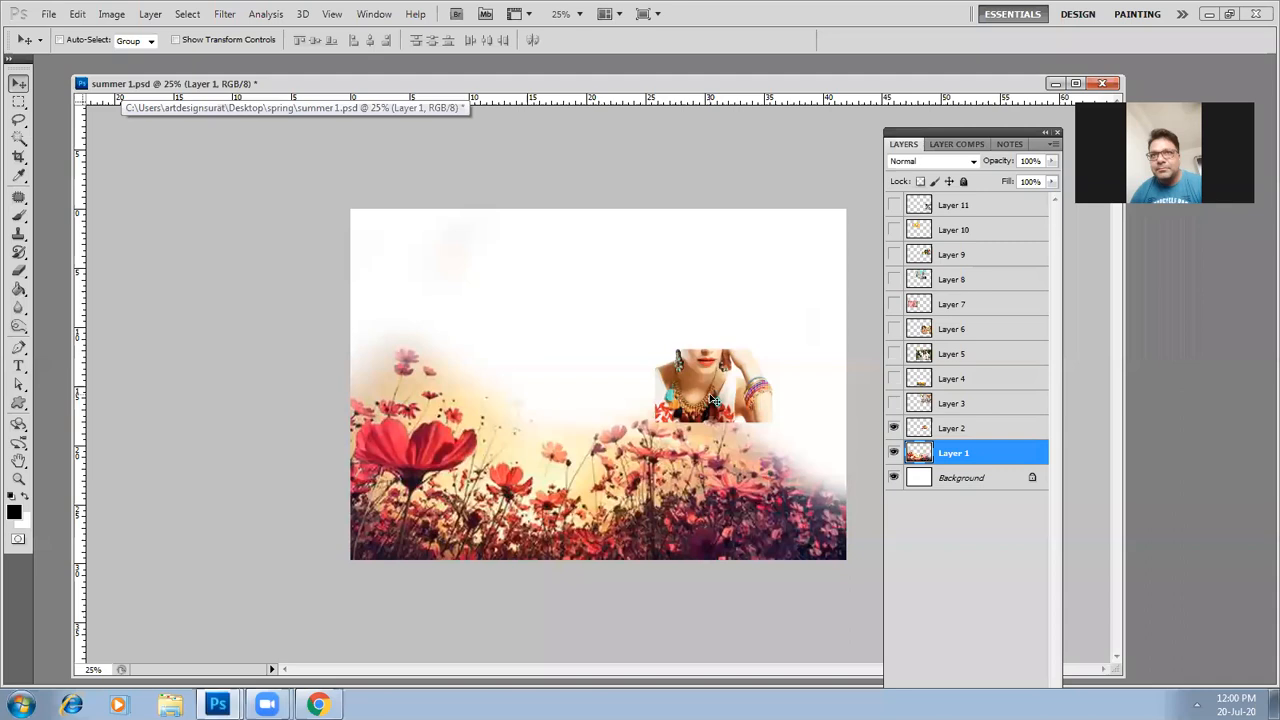
Select Layer 2, place the jewellery portrait in the board's upper-left corner and enlarge it with Free Transform
right_click(714, 398)
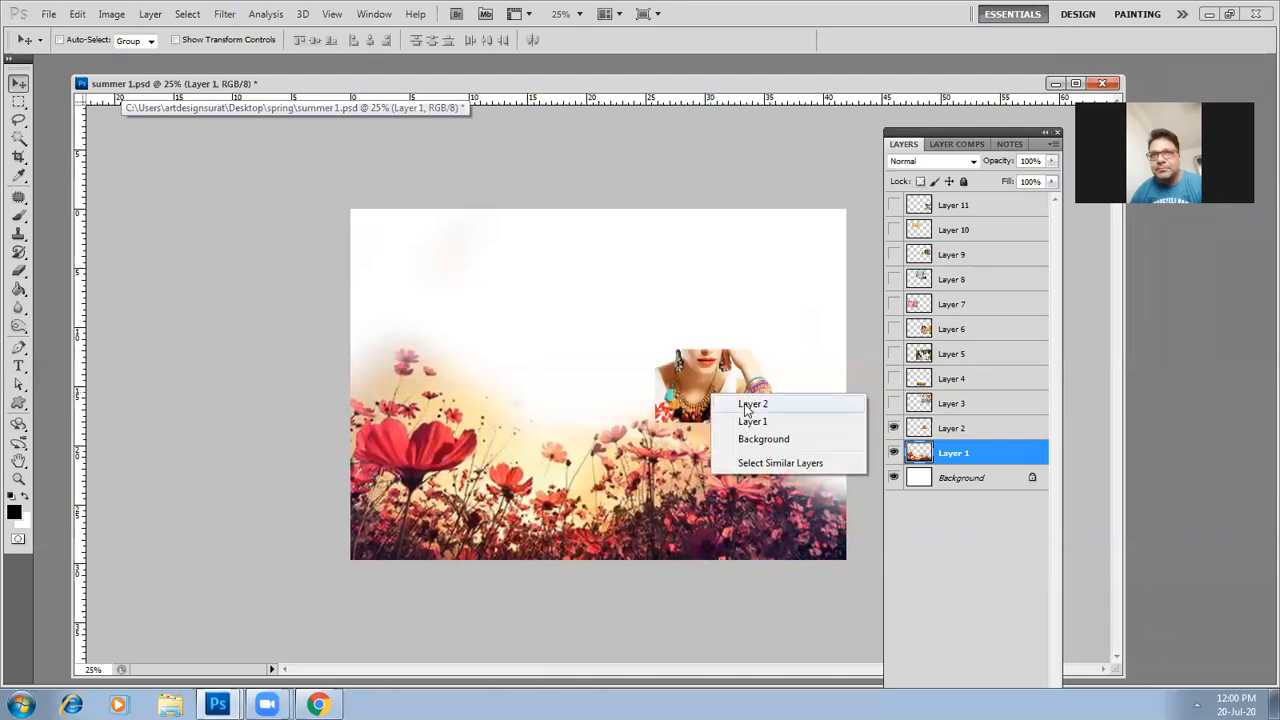
left_click(752, 404)
left_click_drag(731, 393, 508, 527)
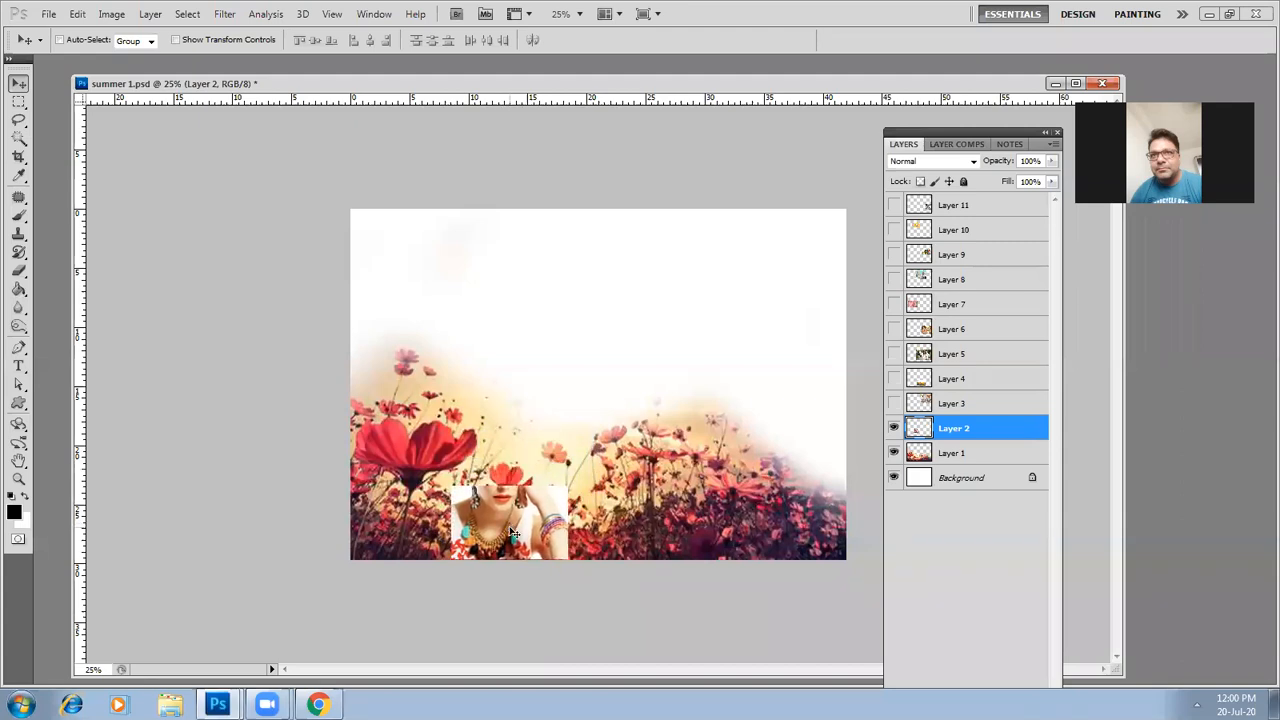
left_click_drag(512, 534, 410, 255)
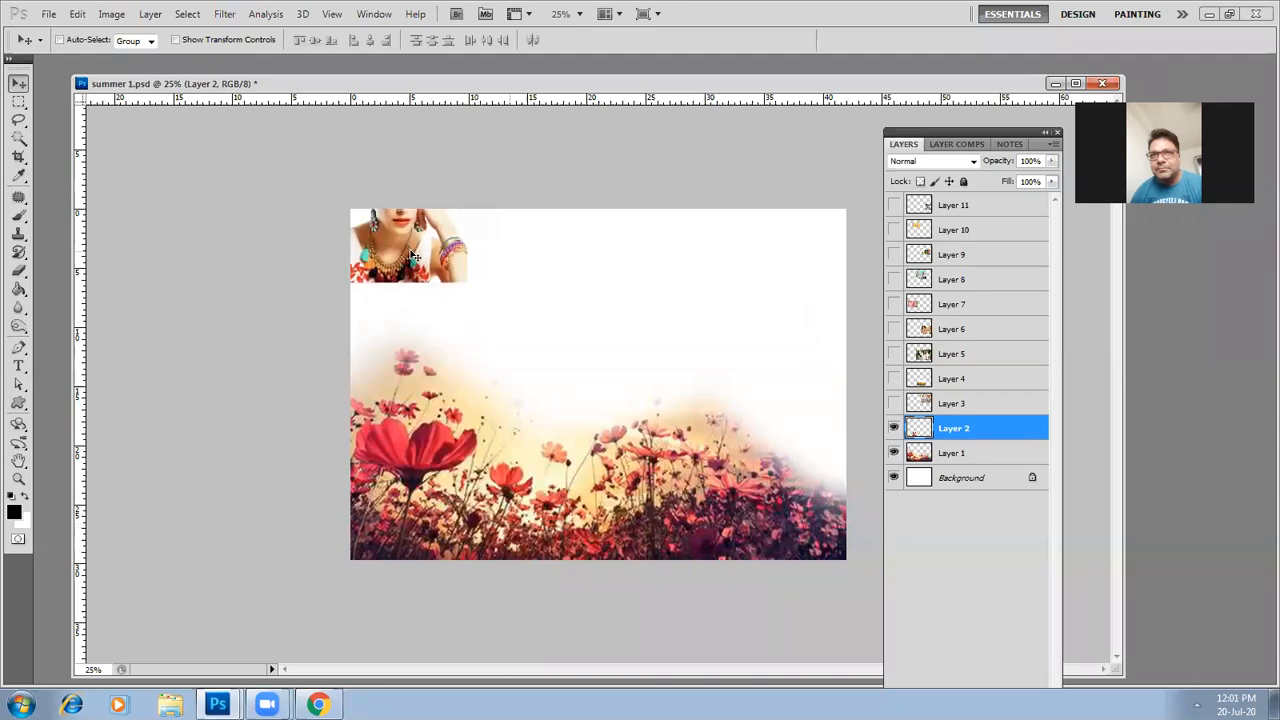
key("ctrl+t")
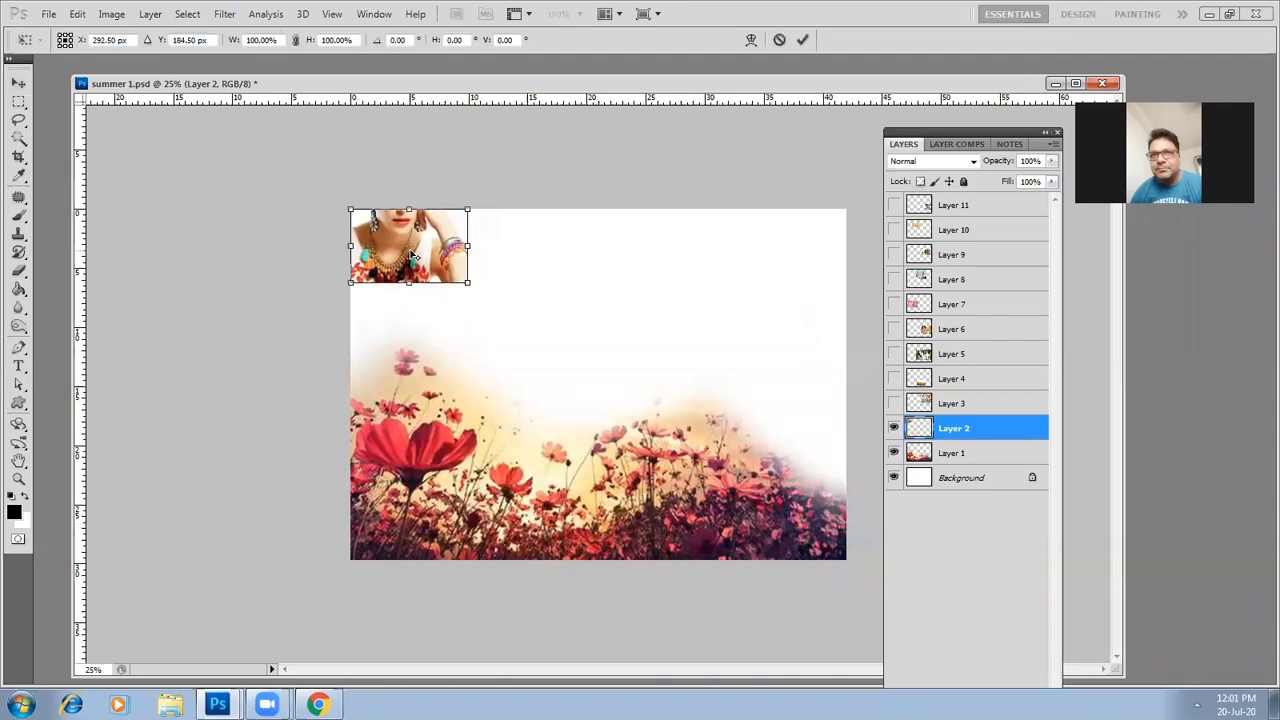
left_click_drag(463, 284, 500, 307)
key("Return")
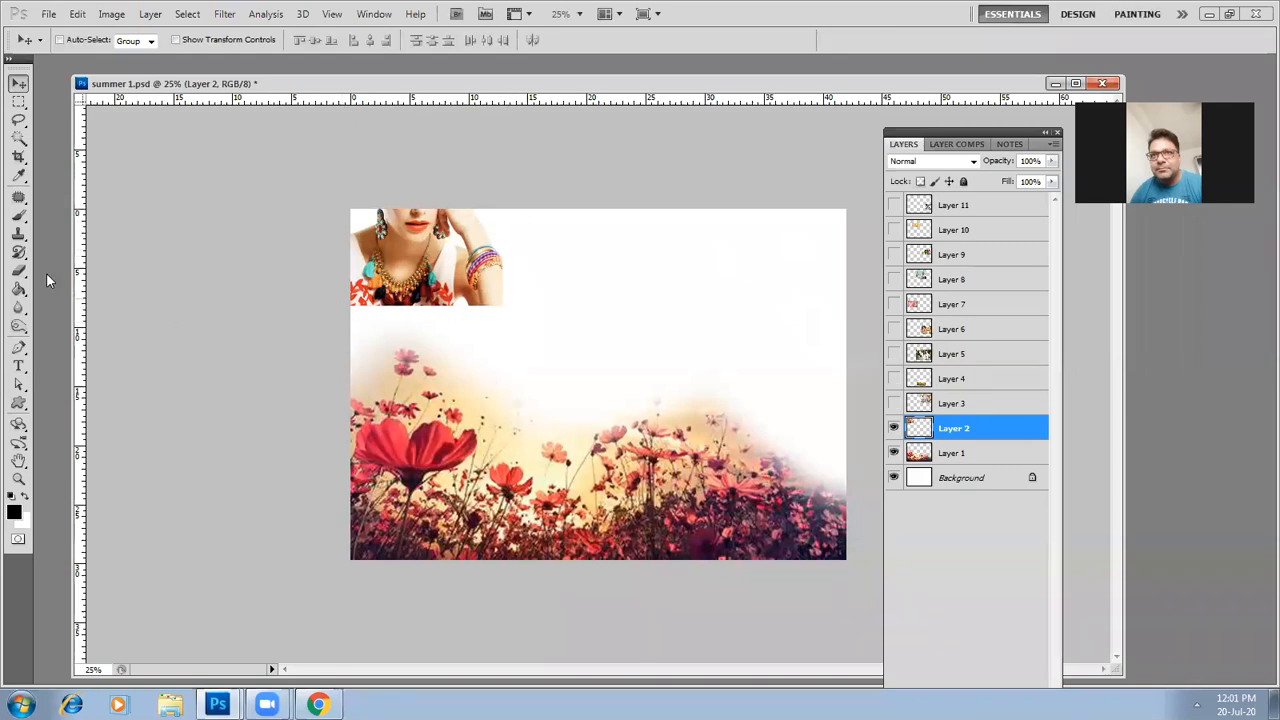
Softly erase the lower and right edges of the jewellery portrait on Layer 2 to blend it into the white
left_click(18, 270)
mouse_move(386, 338)
left_mouse_down()
mouse_move(423, 337)
mouse_move(368, 340)
mouse_move(449, 341)
mouse_move(355, 350)
mouse_move(546, 344)
mouse_move(547, 309)
mouse_move(541, 347)
mouse_move(533, 334)
mouse_move(533, 243)
mouse_move(504, 190)
left_mouse_up()
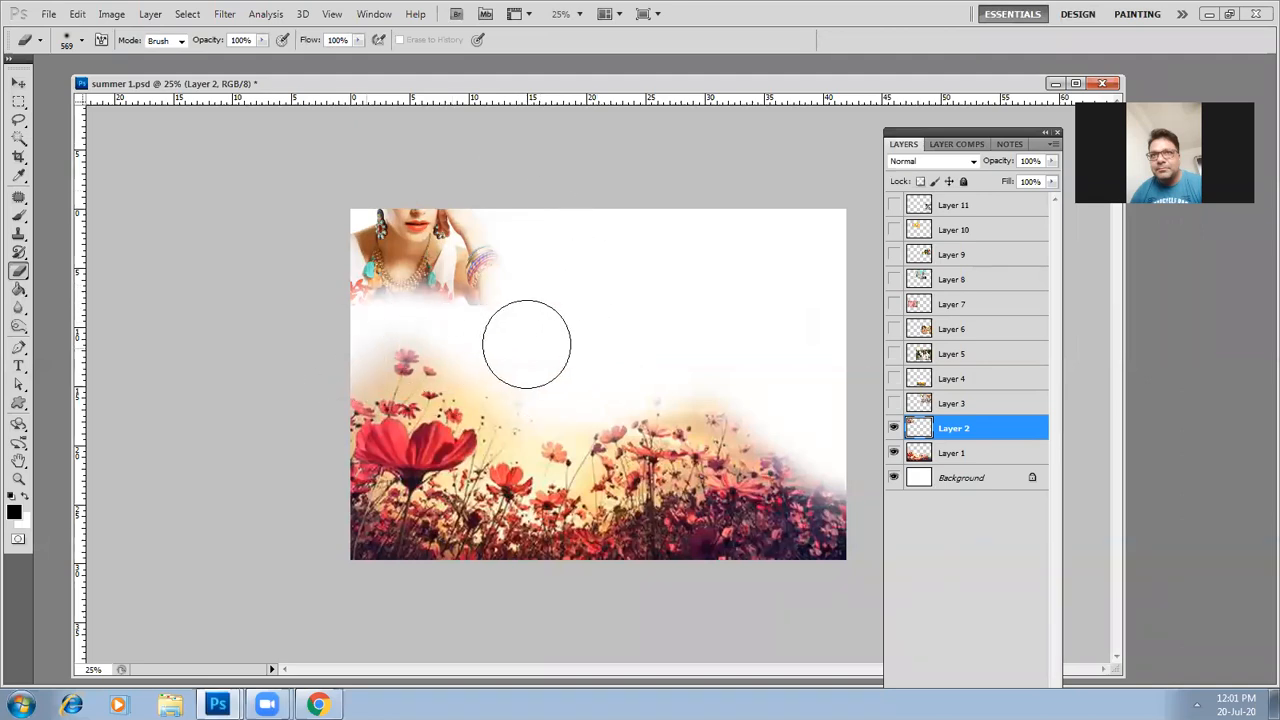
Show the half-round pendants picture on Layer 3 and move it over the flowers in the board's lower left
left_click(15, 84)
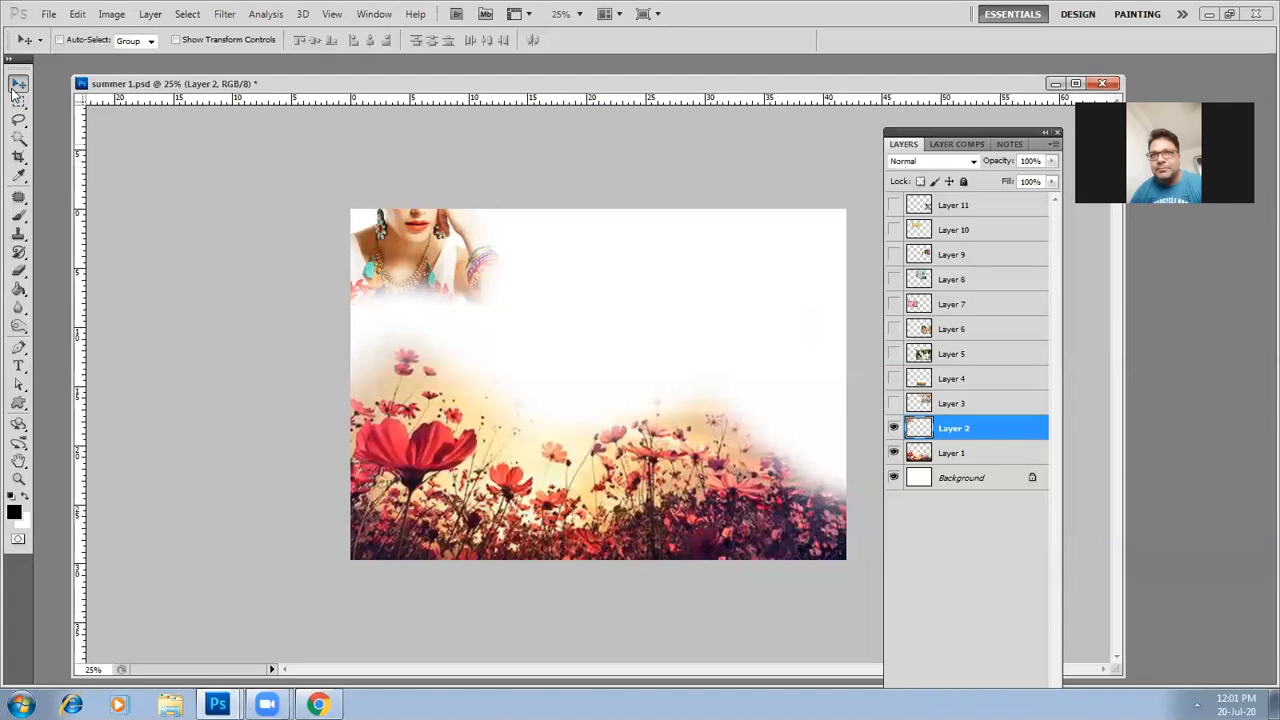
left_click(894, 403)
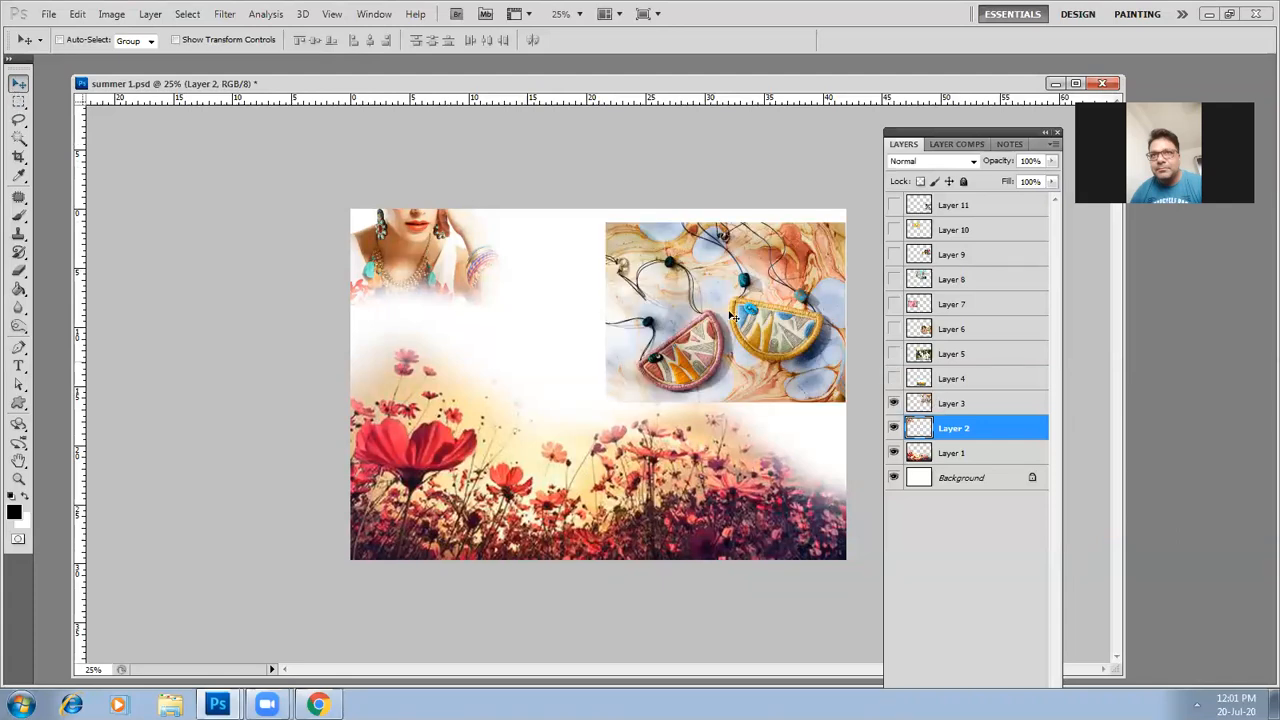
left_click_drag(757, 322, 552, 475)
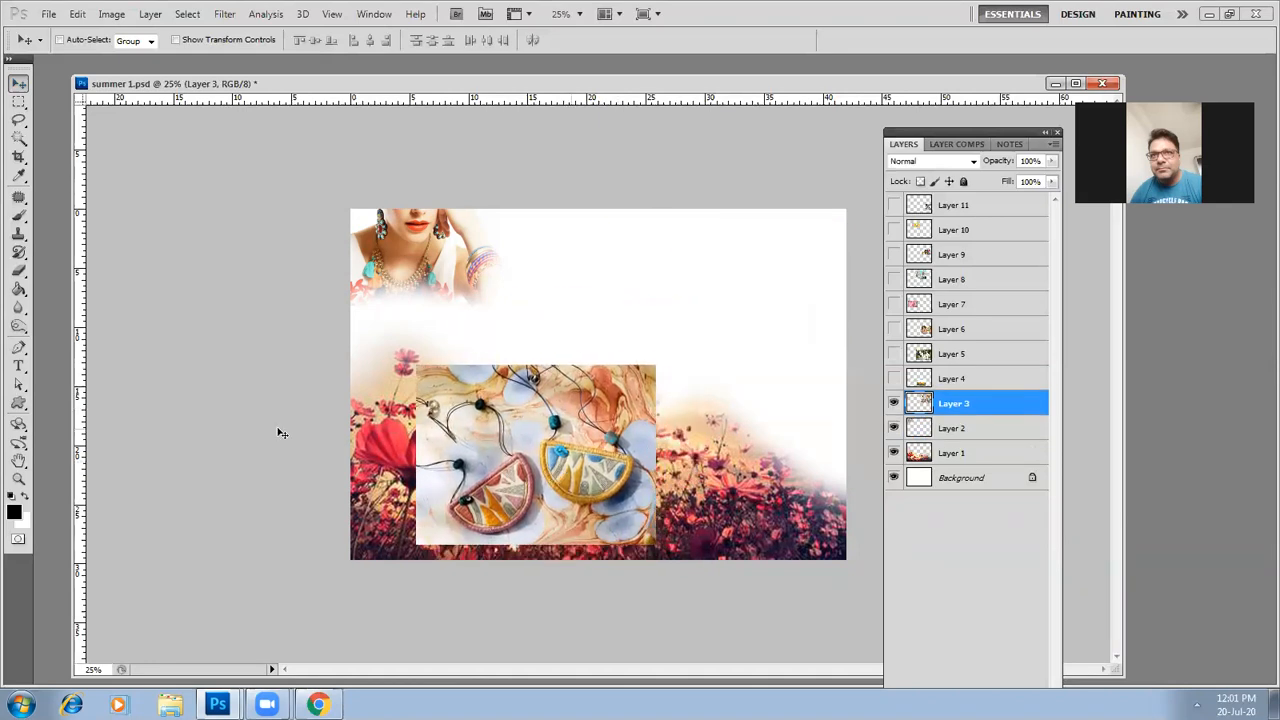
Erase the edges of the Layer 3 picture around both pendants and shift it slightly left over the flowers
left_click(19, 270)
mouse_move(320, 414)
left_mouse_down()
mouse_move(441, 385)
mouse_move(400, 389)
mouse_move(443, 358)
mouse_move(494, 359)
mouse_move(507, 321)
mouse_move(581, 344)
mouse_move(597, 332)
mouse_move(550, 344)
mouse_move(645, 367)
mouse_move(661, 347)
mouse_move(698, 490)
mouse_move(703, 444)
mouse_move(699, 538)
mouse_move(651, 567)
mouse_move(584, 581)
mouse_move(616, 563)
mouse_move(549, 355)
mouse_move(636, 407)
left_mouse_up()
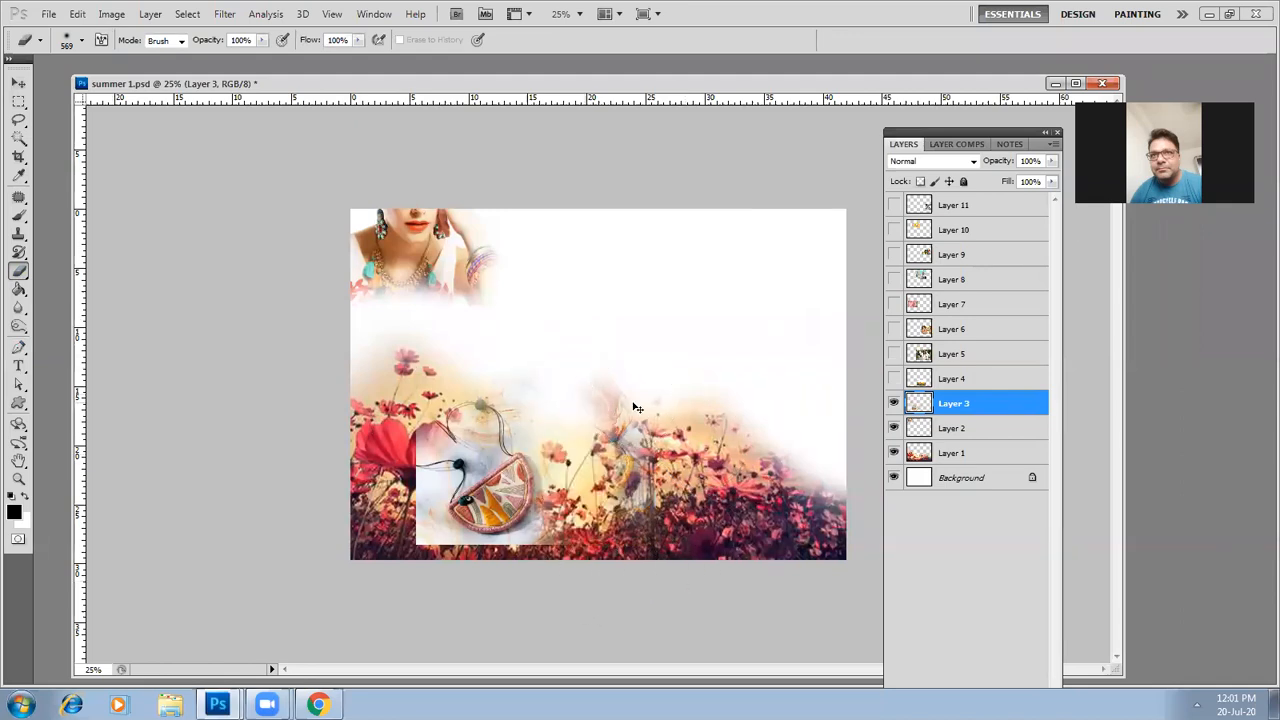
key("ctrl+z")
mouse_move(406, 399)
left_mouse_down()
mouse_move(386, 495)
mouse_move(384, 454)
mouse_move(394, 533)
mouse_move(427, 579)
mouse_move(518, 588)
mouse_move(659, 567)
mouse_move(700, 515)
mouse_move(701, 536)
mouse_move(697, 453)
mouse_move(651, 335)
mouse_move(639, 337)
mouse_move(644, 375)
mouse_move(622, 315)
mouse_move(514, 333)
mouse_move(430, 323)
mouse_move(440, 344)
mouse_move(480, 349)
mouse_move(502, 332)
mouse_move(631, 331)
left_mouse_up()
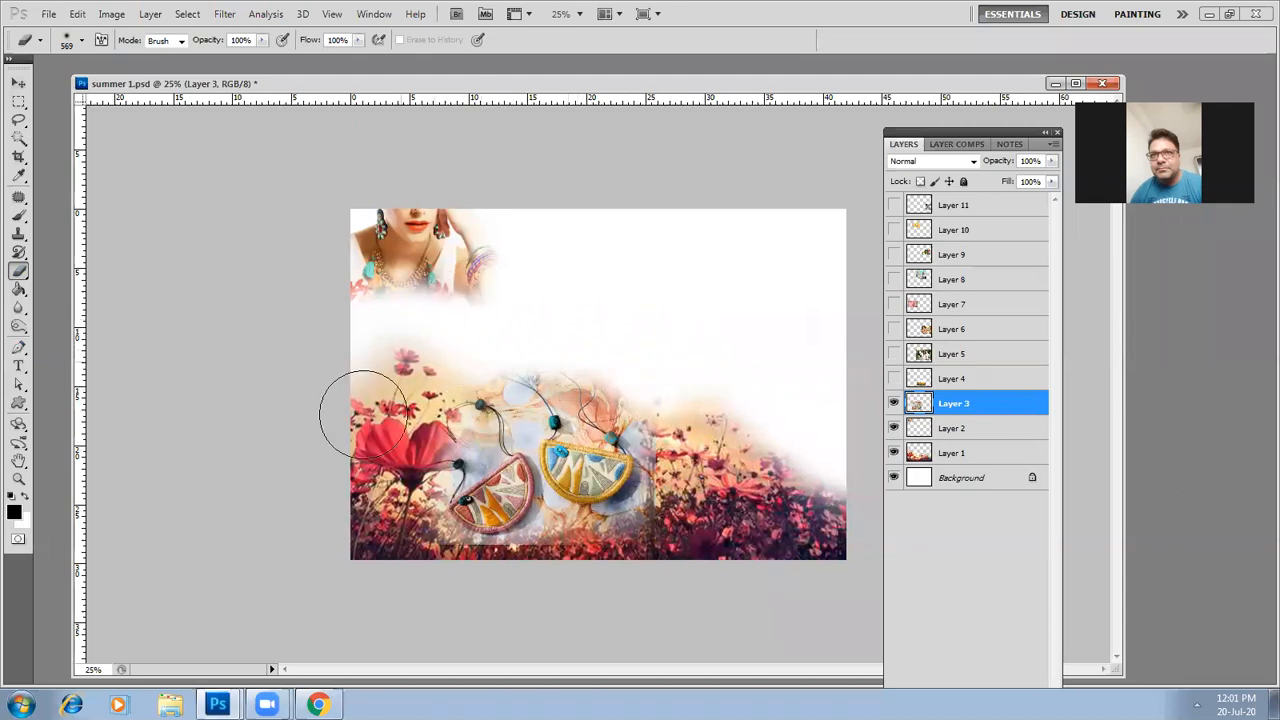
left_click_drag(451, 596, 766, 551)
key("v")
mouse_move(582, 490)
left_mouse_down()
mouse_move(558, 485)
mouse_move(530, 502)
left_mouse_up()
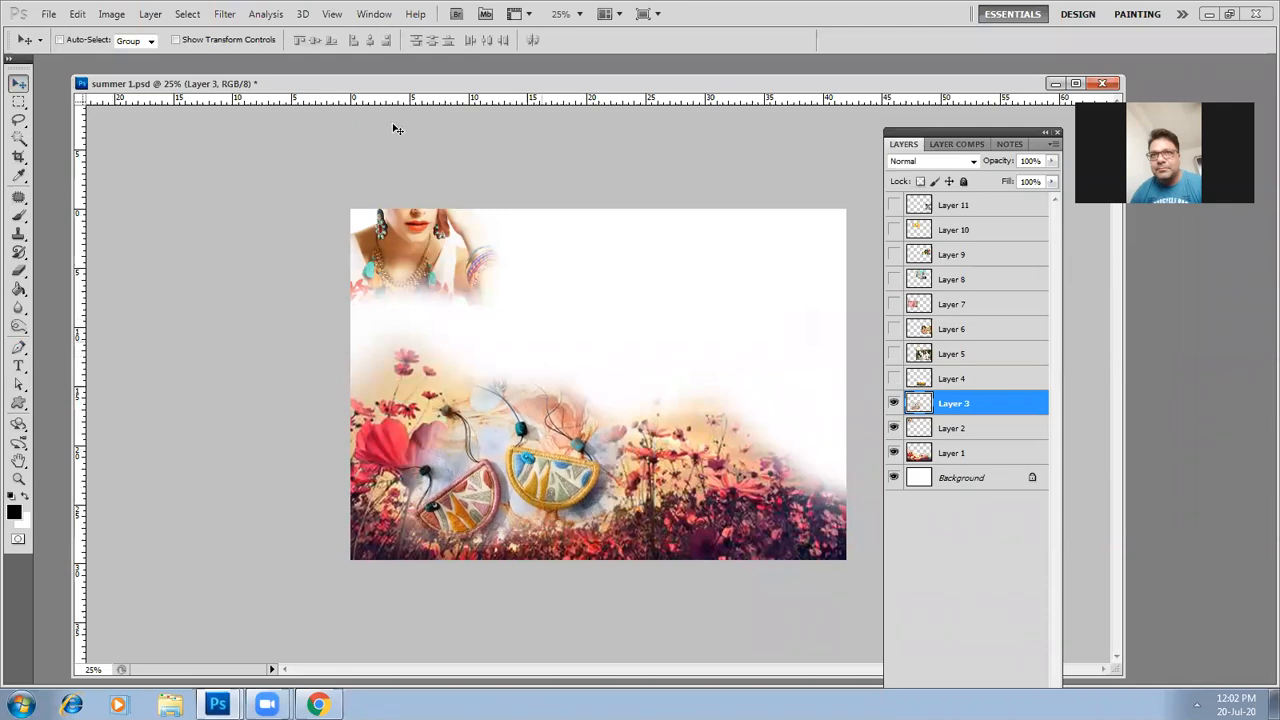
key("ctrl+o")
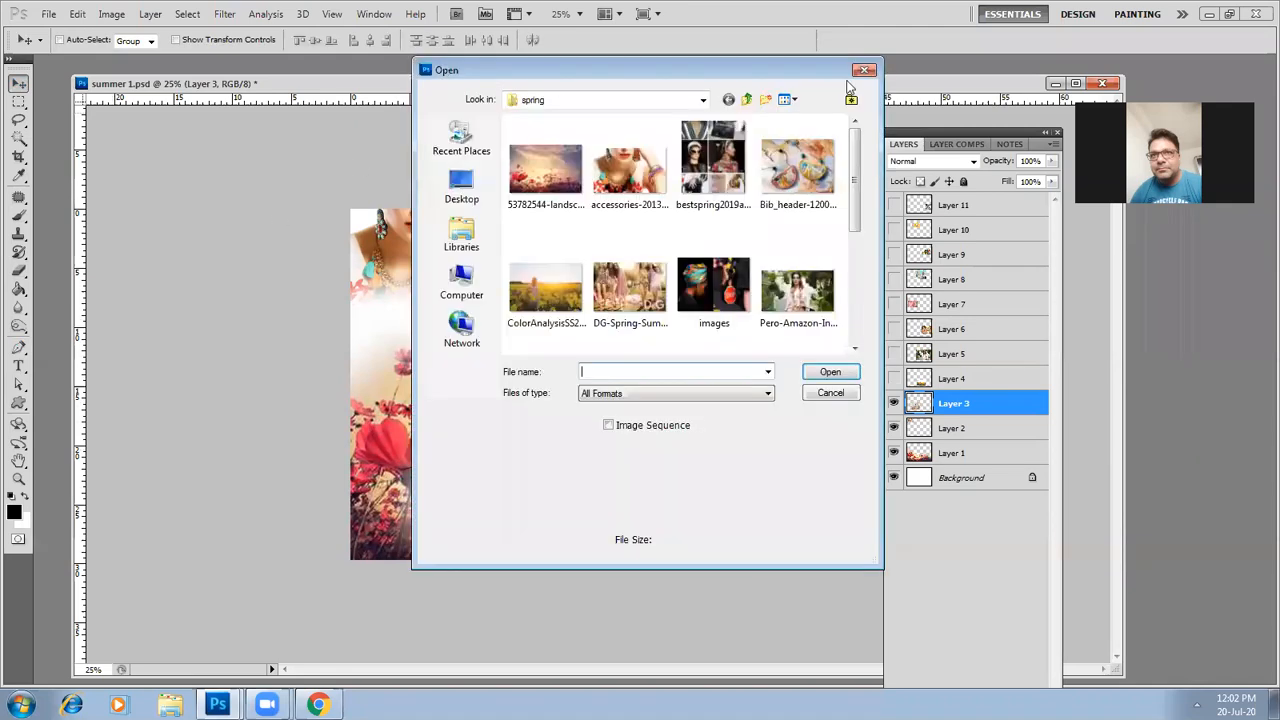
Show the yellow field picture on Layer 4, place it at the board's lower right and enlarge it with Free Transform
left_click(894, 380)
left_click_drag(671, 493, 784, 463)
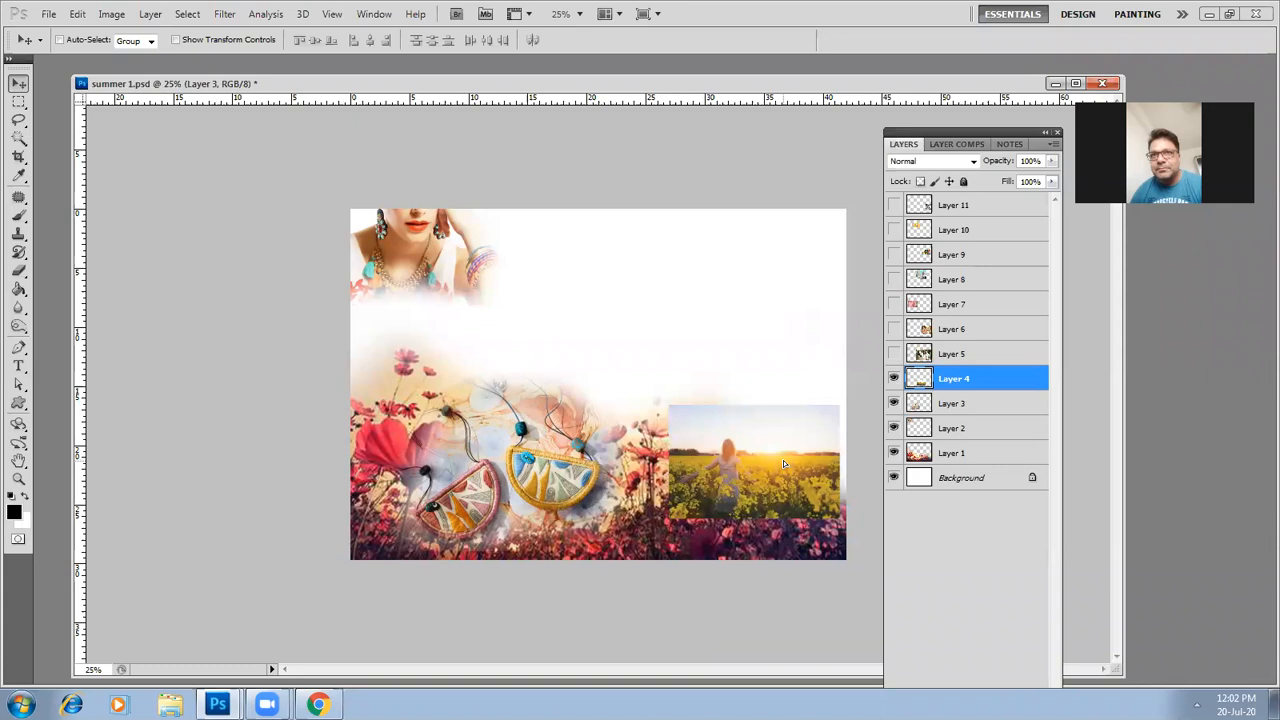
key("ctrl+t")
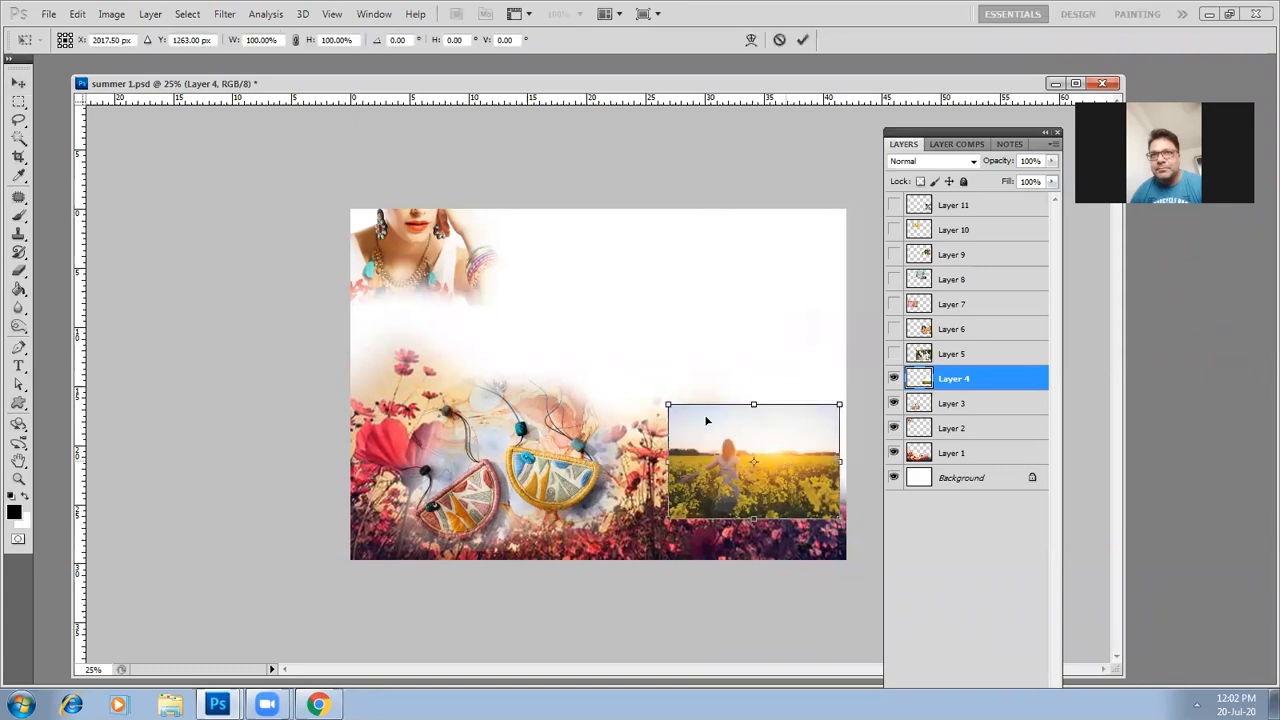
left_click_drag(676, 407, 581, 354)
key("Return")
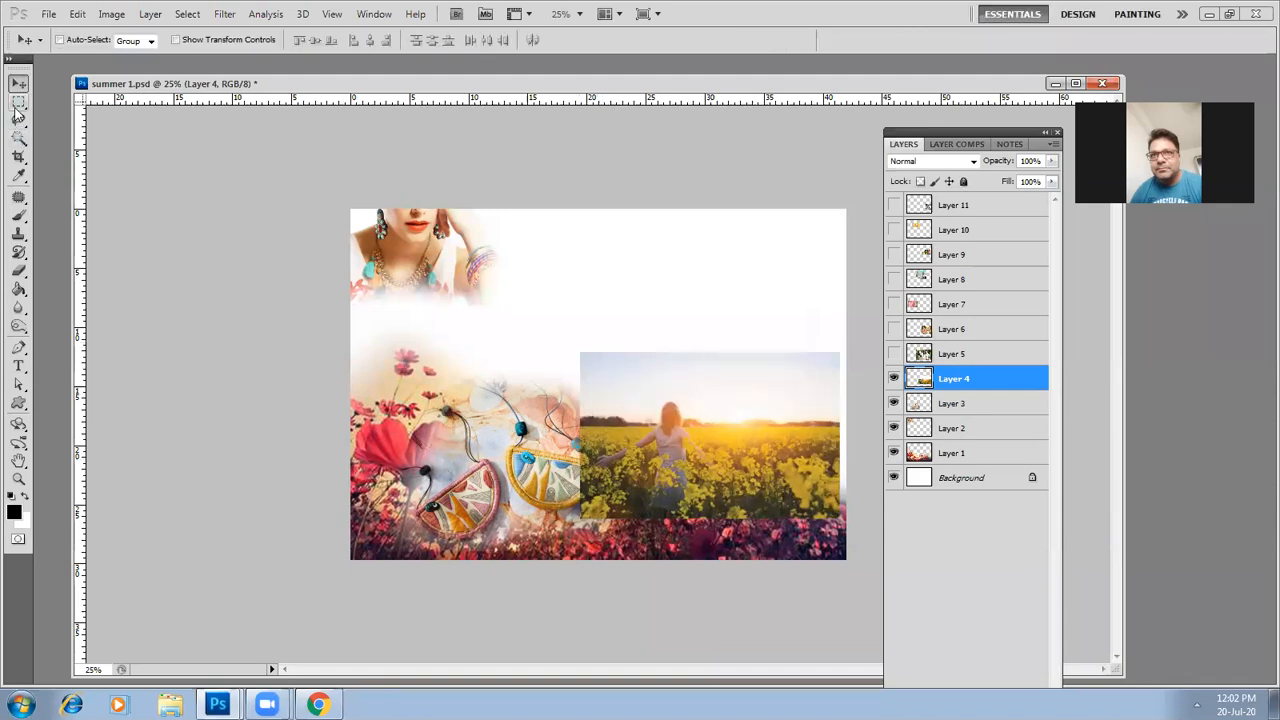
Erase the sky and outer edges of the yellow field picture on Layer 4, keeping the girl blended into the flowers
left_click(16, 278)
mouse_move(741, 354)
left_mouse_down()
mouse_move(637, 350)
mouse_move(804, 355)
mouse_move(844, 387)
mouse_move(848, 344)
mouse_move(842, 446)
mouse_move(832, 509)
mouse_move(838, 480)
mouse_move(755, 536)
mouse_move(803, 485)
mouse_move(720, 557)
mouse_move(648, 575)
mouse_move(564, 536)
mouse_move(550, 518)
mouse_move(573, 540)
mouse_move(644, 549)
mouse_move(550, 505)
mouse_move(546, 415)
left_mouse_up()
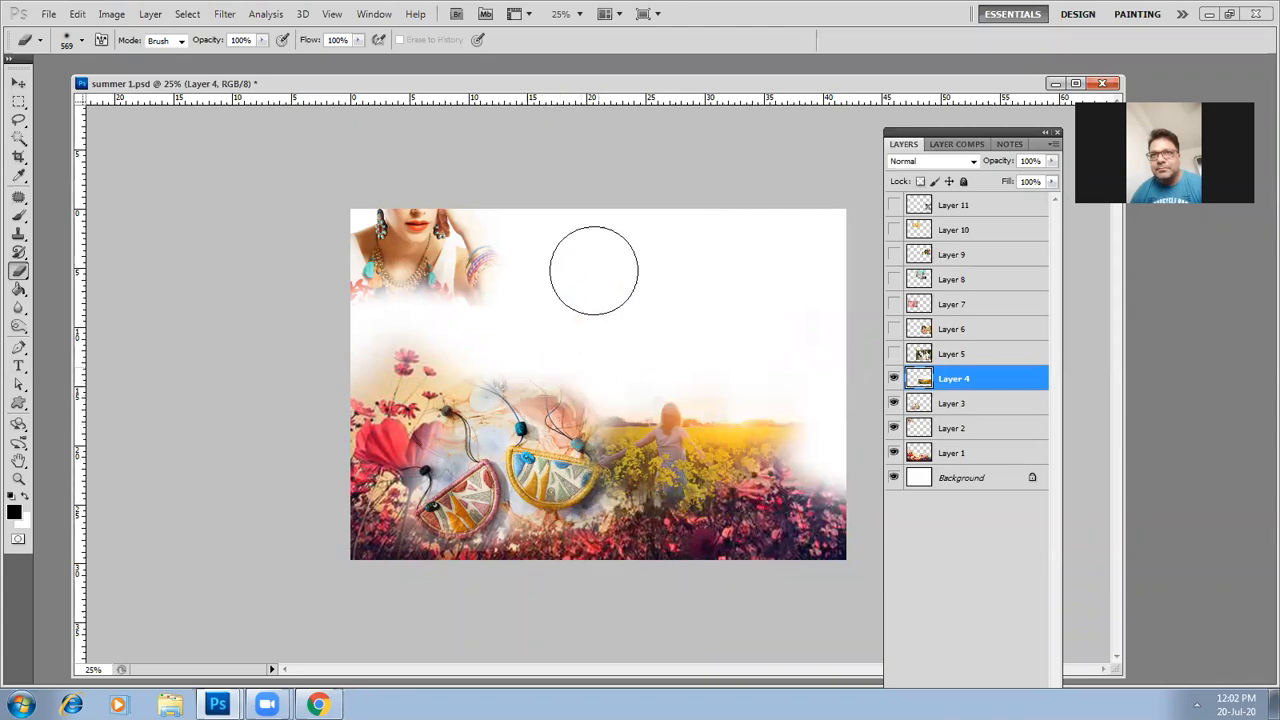
mouse_move(766, 237)
left_mouse_down()
mouse_move(819, 389)
mouse_move(829, 593)
left_mouse_up()
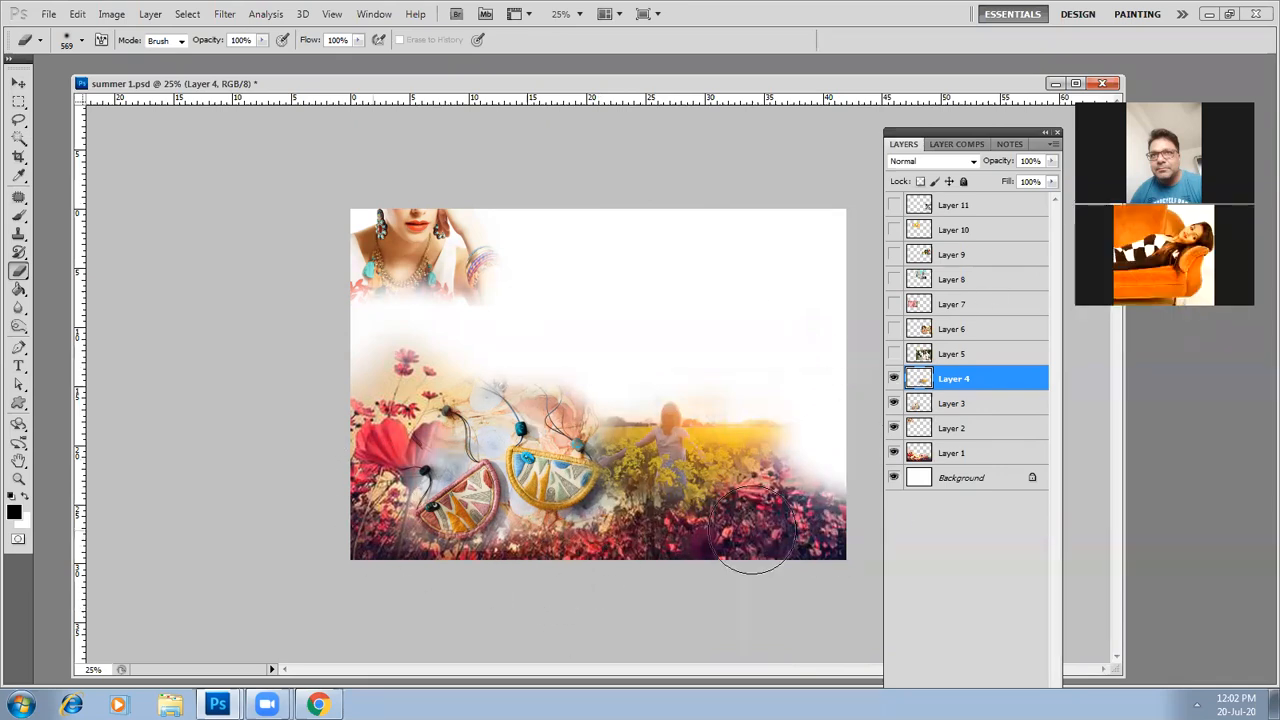
Show the greenhouse portrait on Layer 5 and undo the accidental move of the yellow field picture on Layer 4
left_click(894, 354)
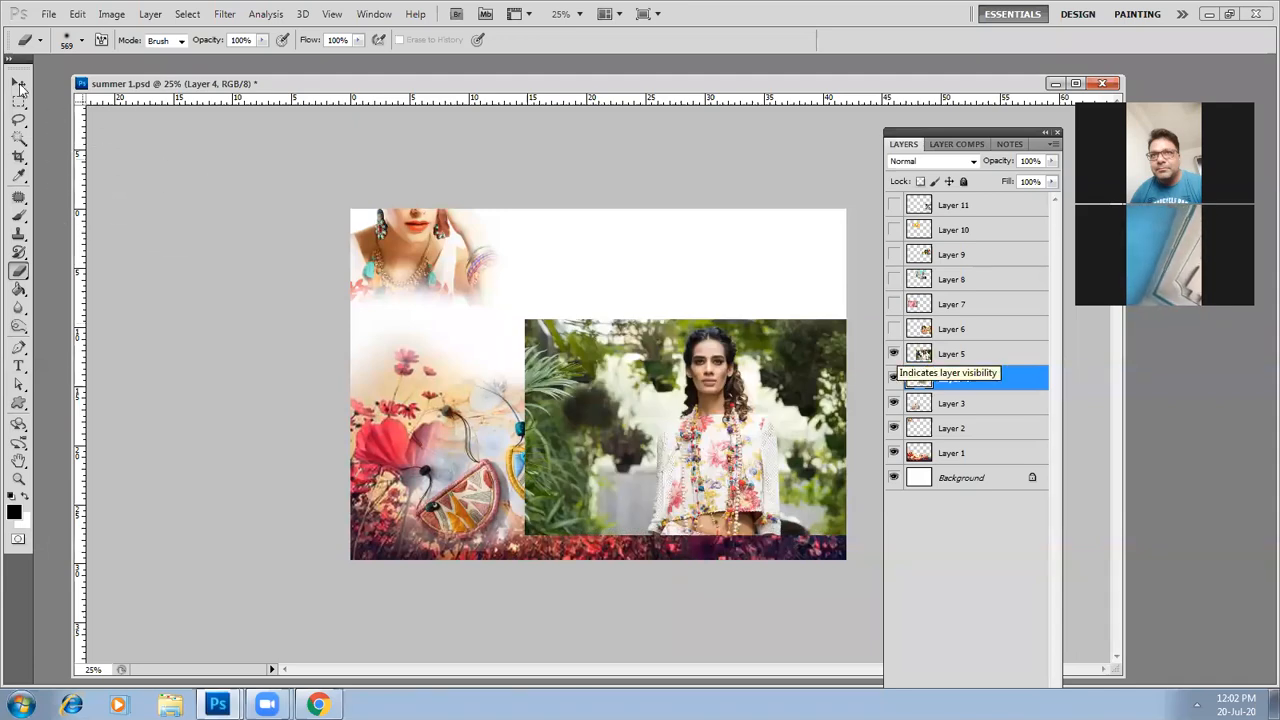
left_click(894, 354)
key("v")
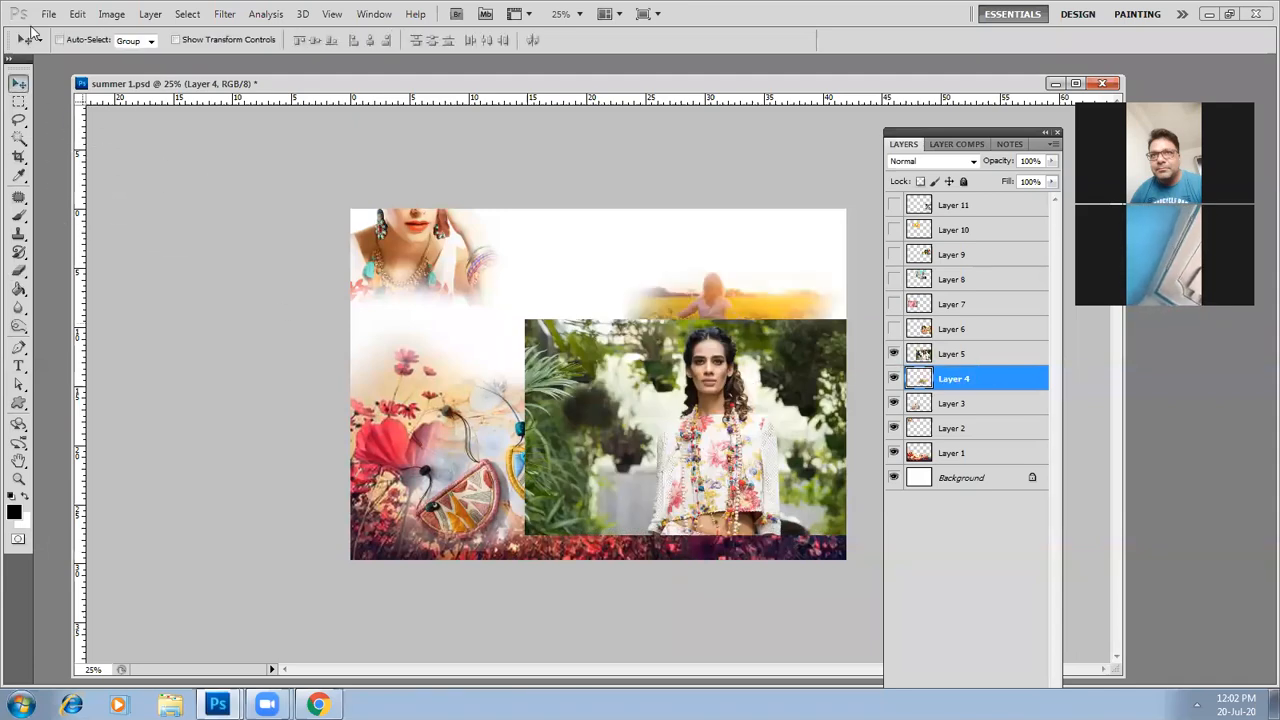
key("ctrl+z")
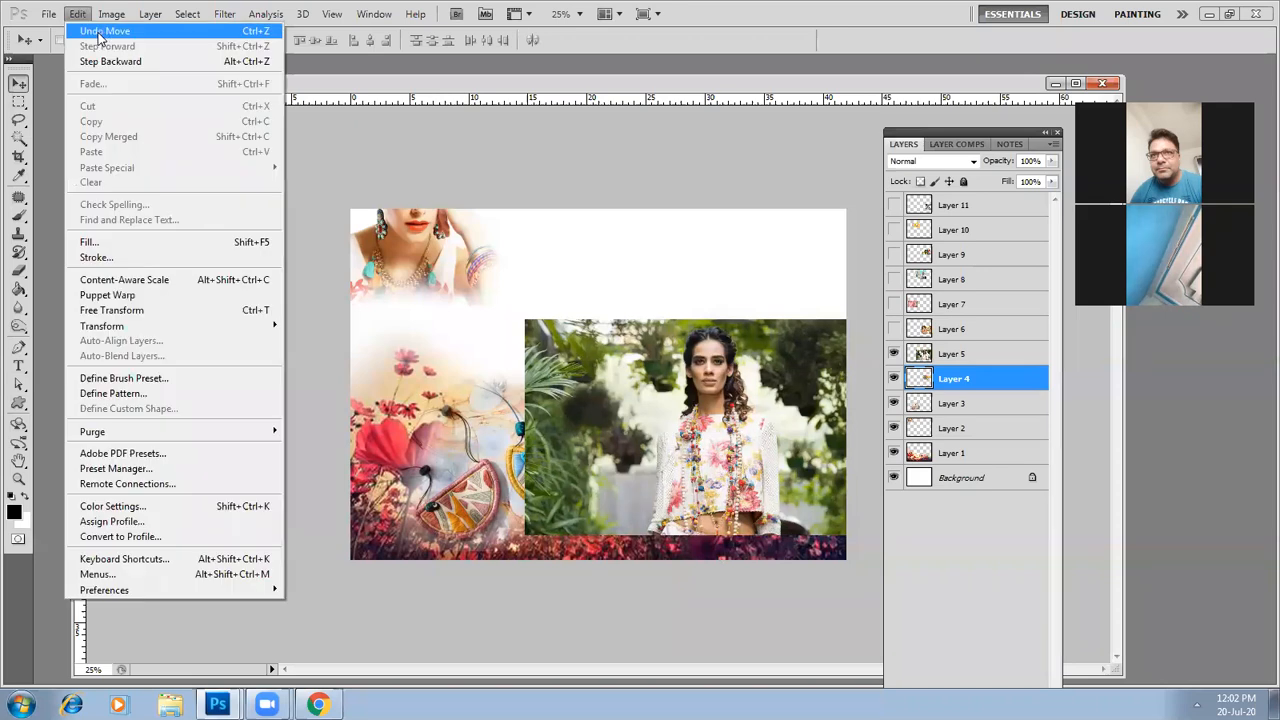
left_click(78, 14)
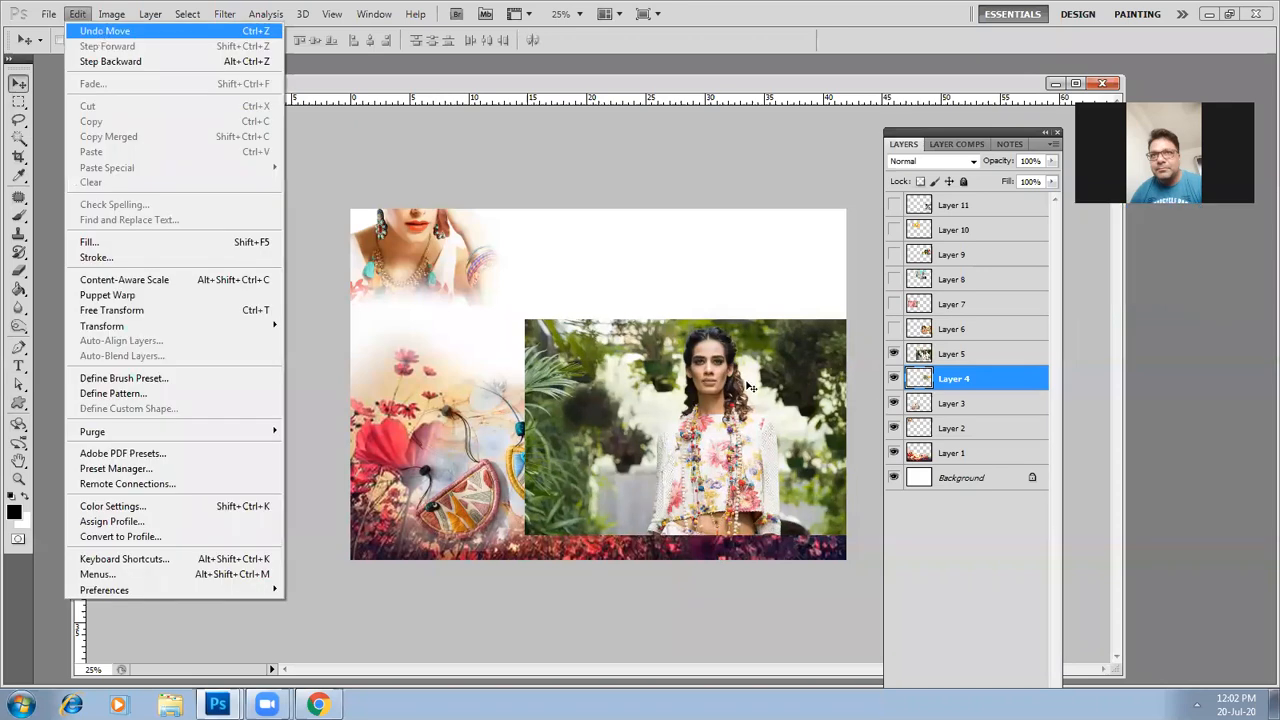
Scale the greenhouse portrait on Layer 5 to about 69% width and 64% height and place it centrally above the pendants
right_click(630, 387)
left_click(662, 395)
left_click_drag(676, 445, 374, 497)
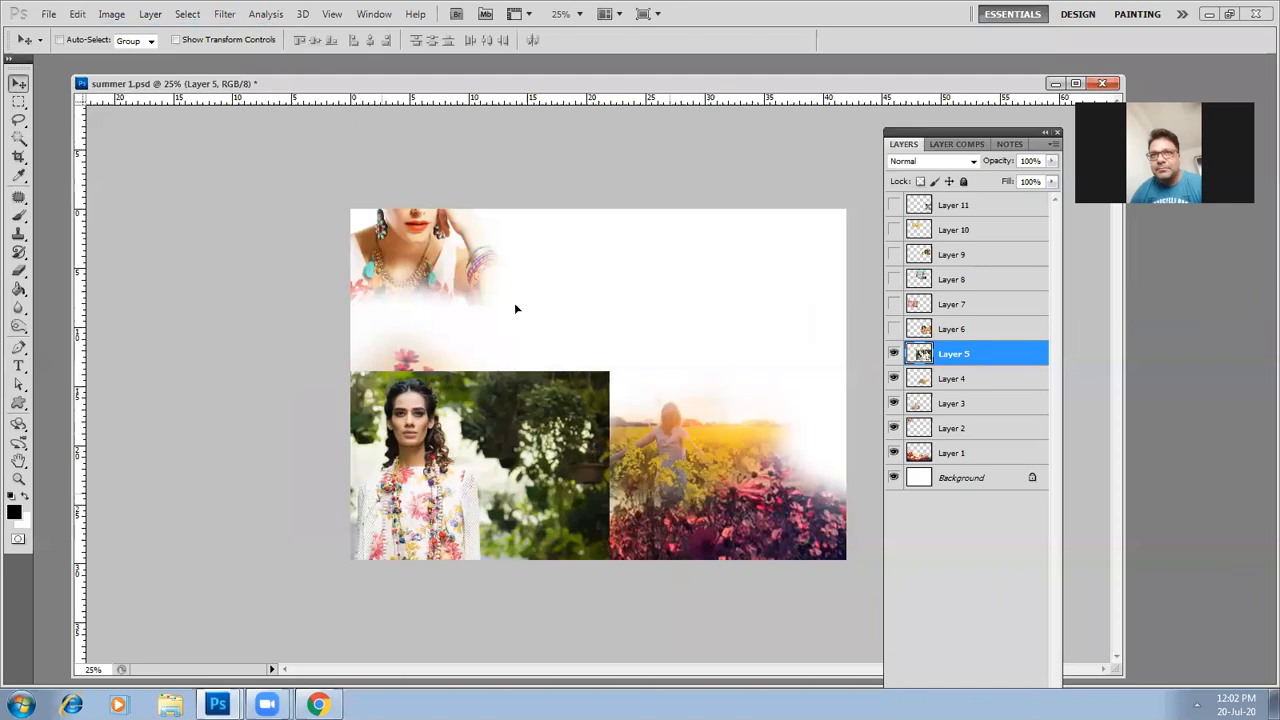
key("ctrl+z")
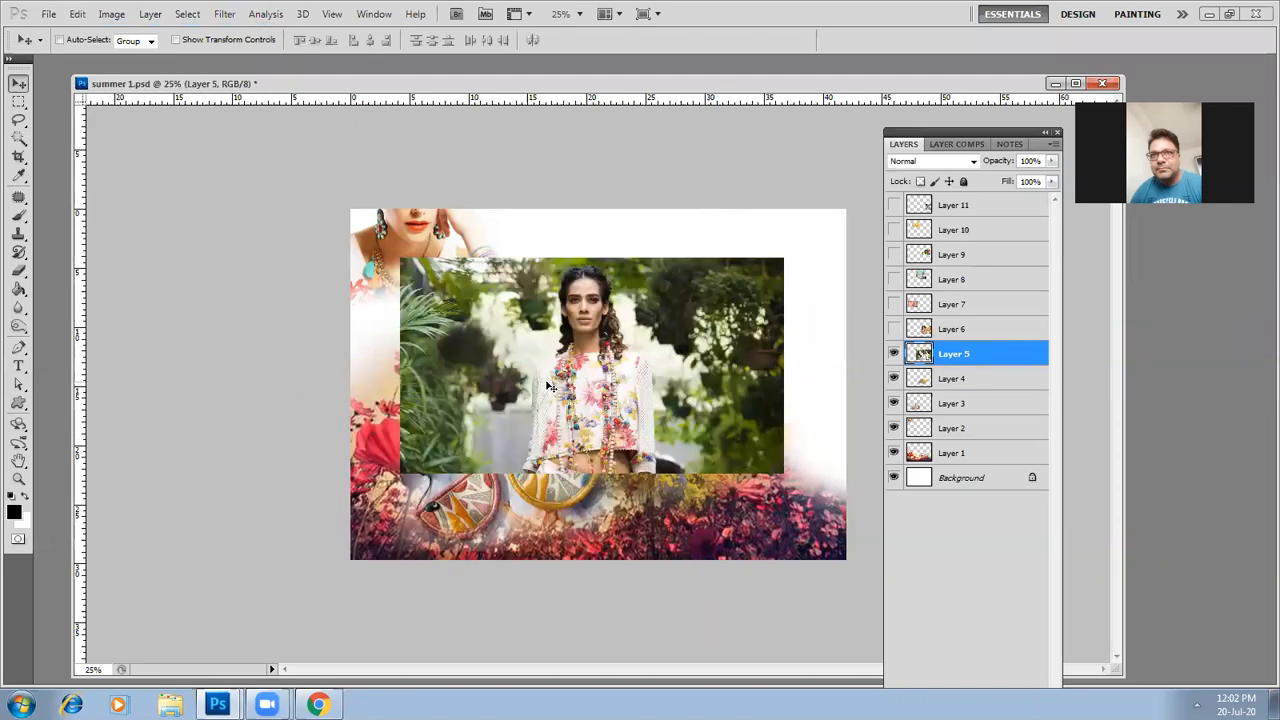
key("ctrl+t")
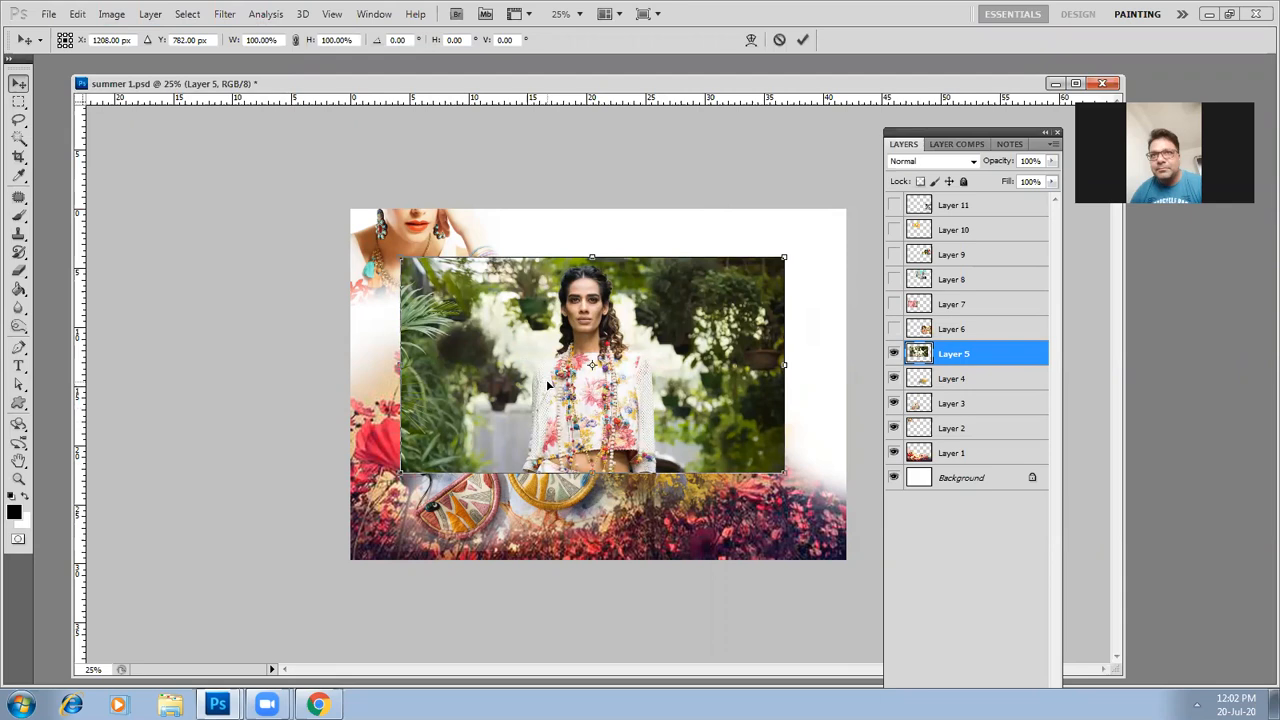
left_click_drag(785, 256, 741, 281)
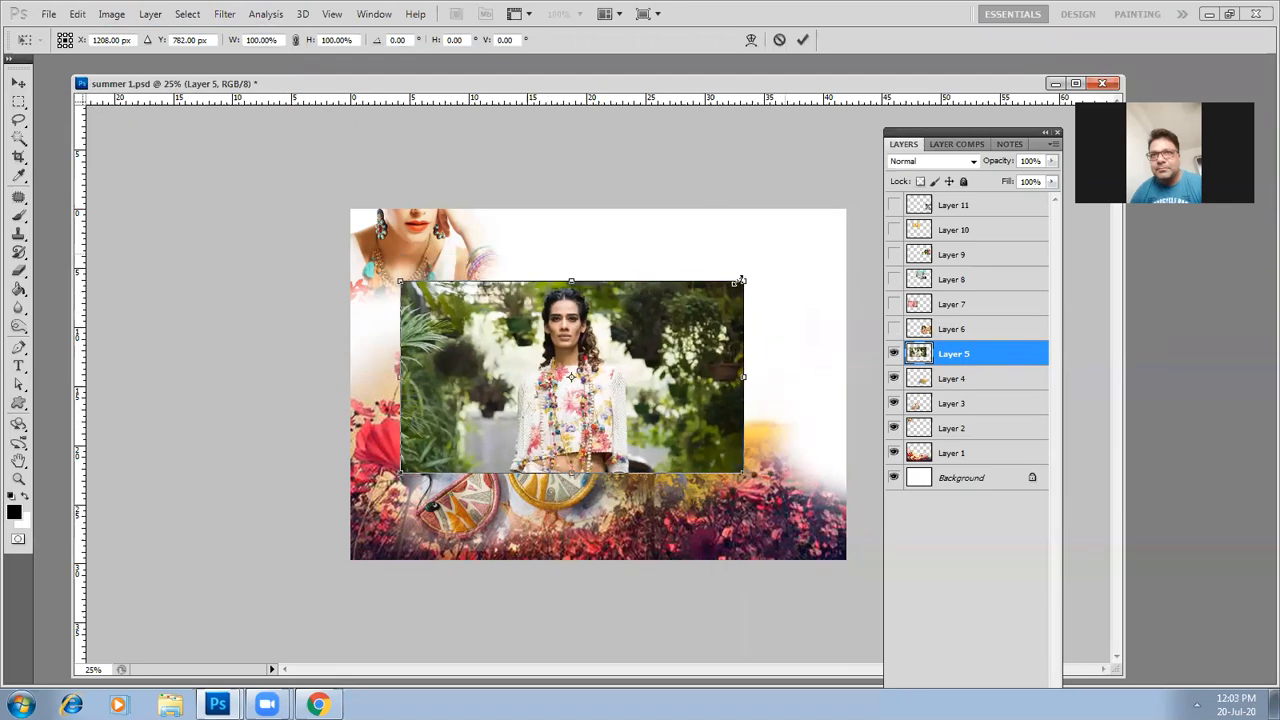
left_click_drag(669, 328, 668, 330)
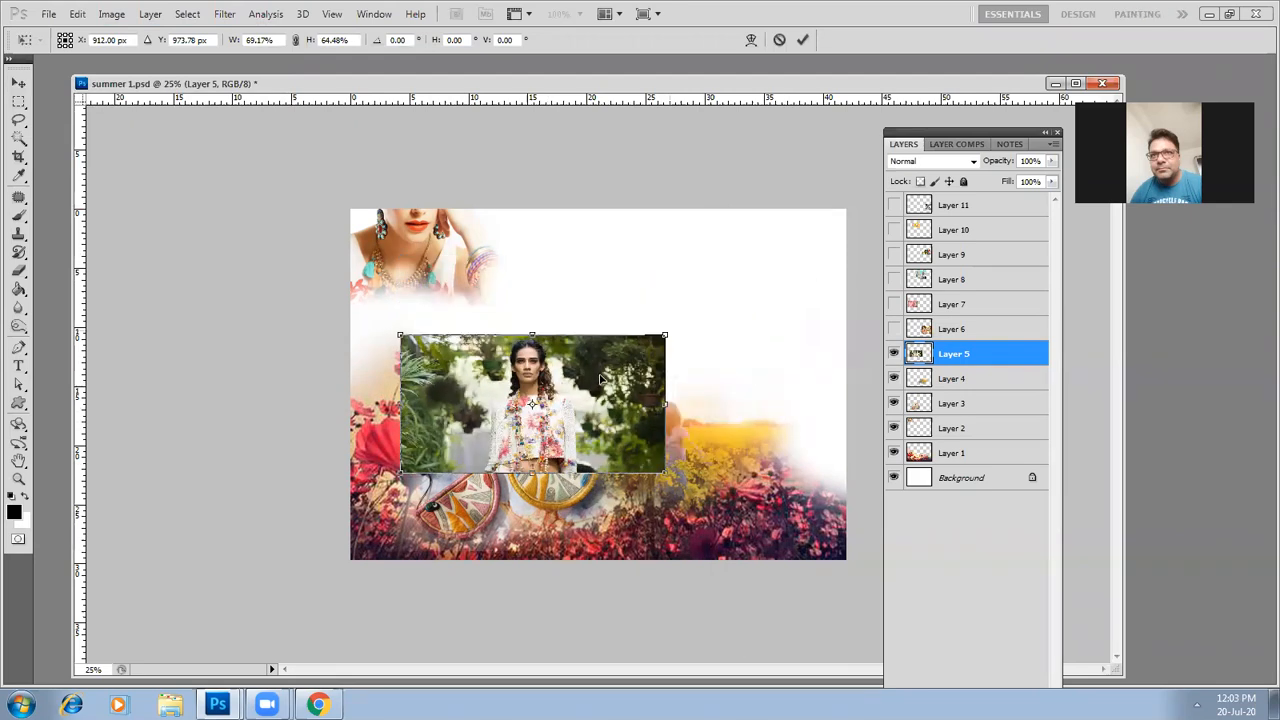
left_click_drag(584, 386, 650, 352)
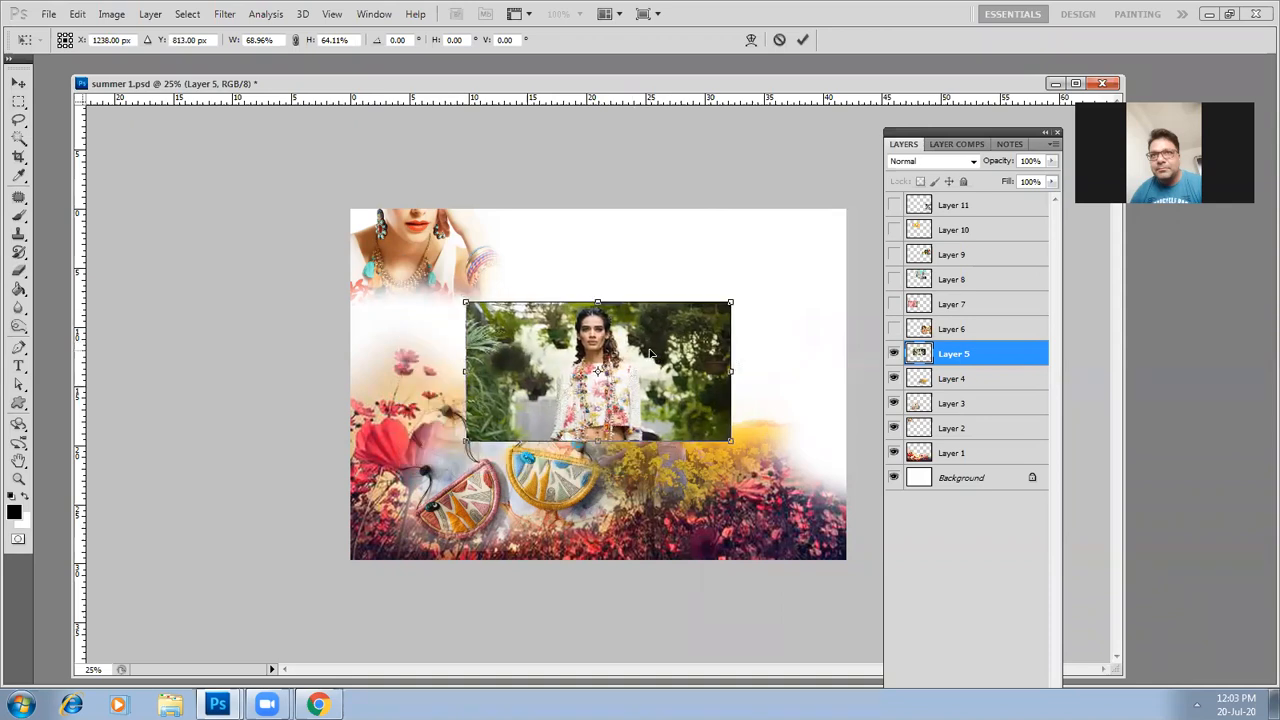
key("Return")
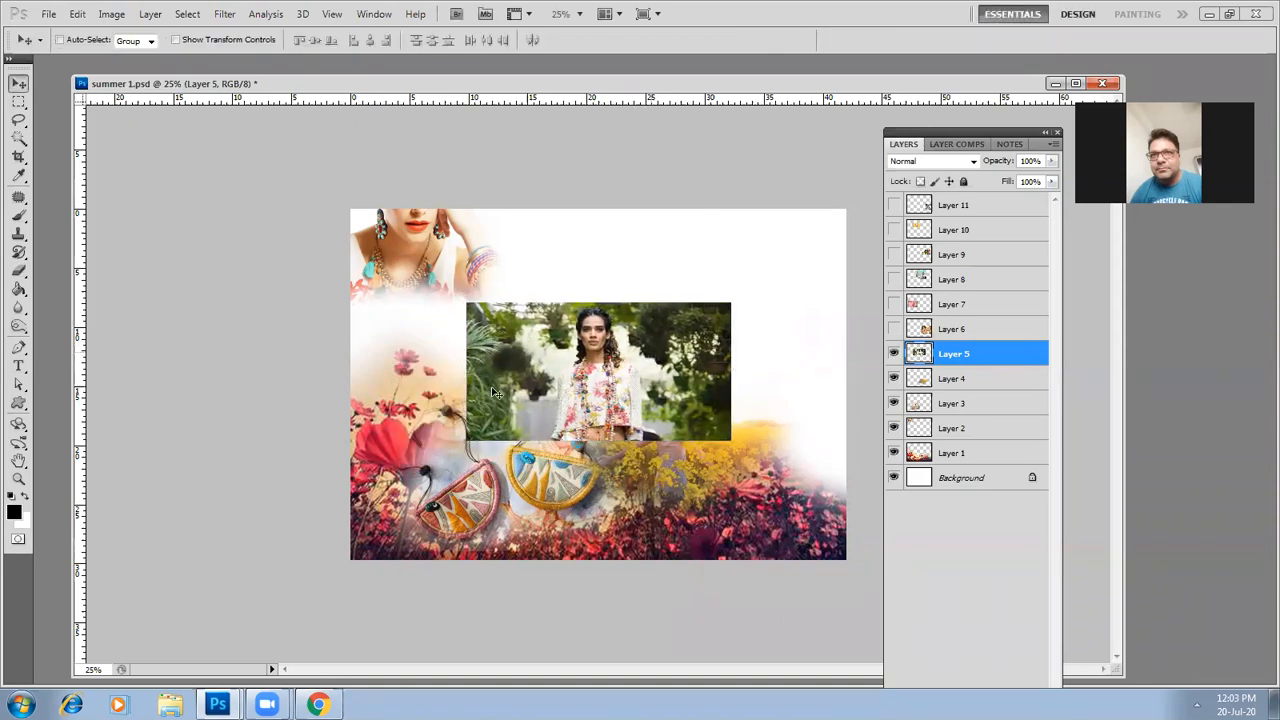
Erase the greenhouse background around the woman on Layer 5 with soft 569 px and 166 px eraser brushes, rounding off the portrait's edges
left_click(18, 270)
mouse_move(560, 243)
left_mouse_down()
mouse_move(490, 277)
mouse_move(480, 360)
mouse_move(497, 415)
mouse_move(485, 430)
left_mouse_up()
mouse_move(568, 257)
left_mouse_down()
mouse_move(694, 269)
mouse_move(680, 261)
mouse_move(704, 333)
mouse_move(717, 478)
mouse_move(726, 390)
mouse_move(703, 466)
mouse_move(702, 360)
mouse_move(653, 246)
mouse_move(750, 341)
mouse_move(641, 523)
mouse_move(525, 480)
mouse_move(696, 463)
mouse_move(657, 488)
mouse_move(492, 503)
mouse_move(463, 488)
mouse_move(538, 533)
mouse_move(663, 497)
left_mouse_up()
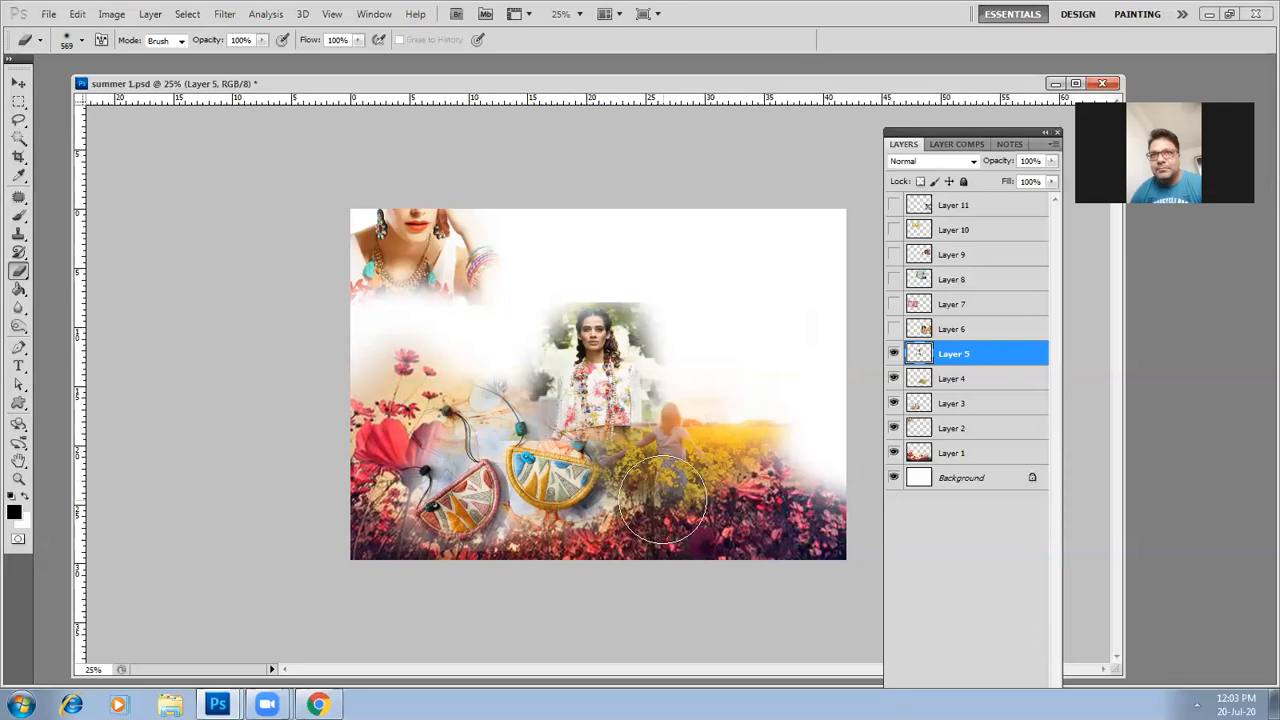
right_click(700, 322)
left_click(805, 355)
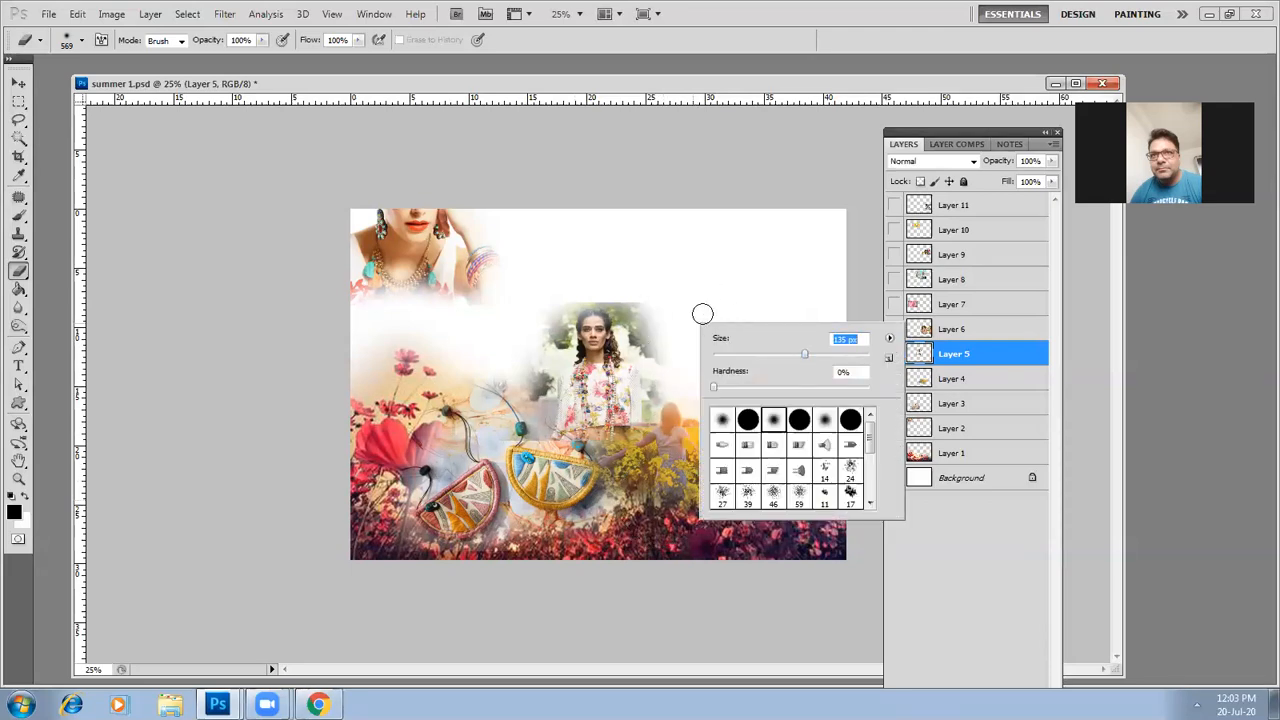
left_click(817, 355)
mouse_move(657, 311)
left_mouse_down()
mouse_move(591, 289)
mouse_move(537, 323)
mouse_move(551, 304)
left_mouse_up()
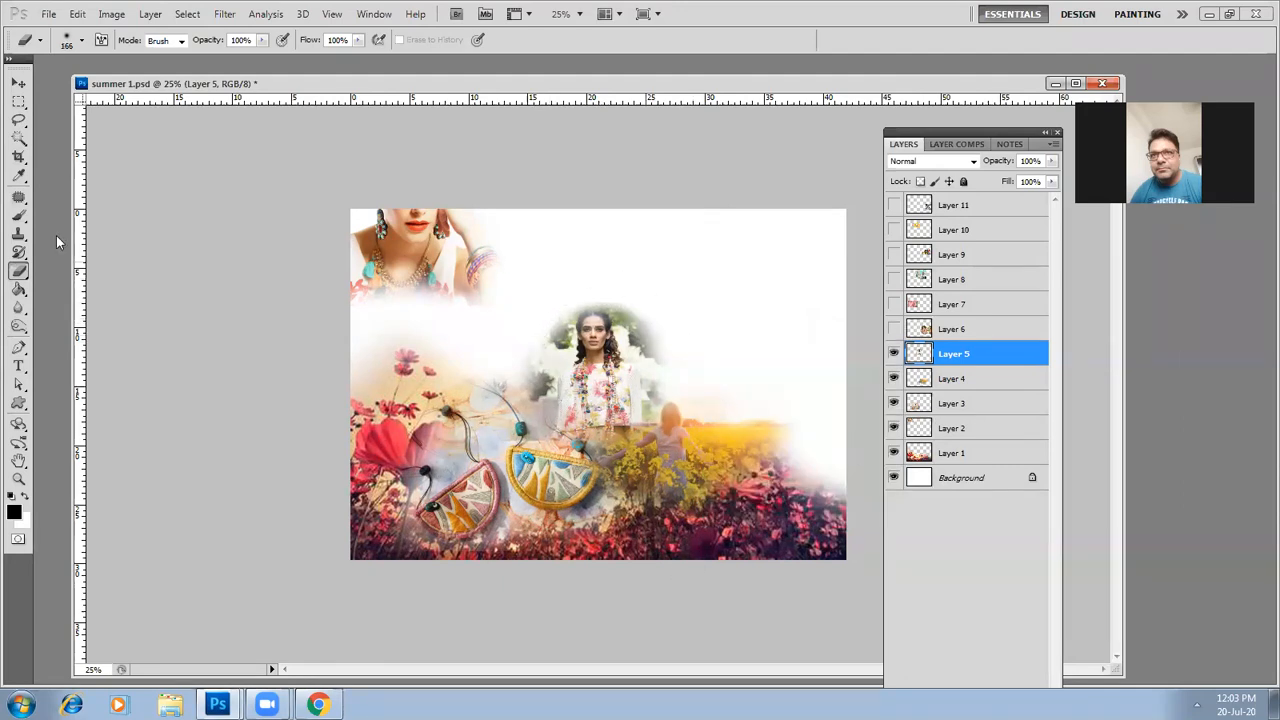
Nudge the softened portrait on Layer 5 slightly up and to the left
left_click(18, 82)
right_click(604, 375)
left_click(622, 385)
left_click_drag(609, 384, 601, 376)
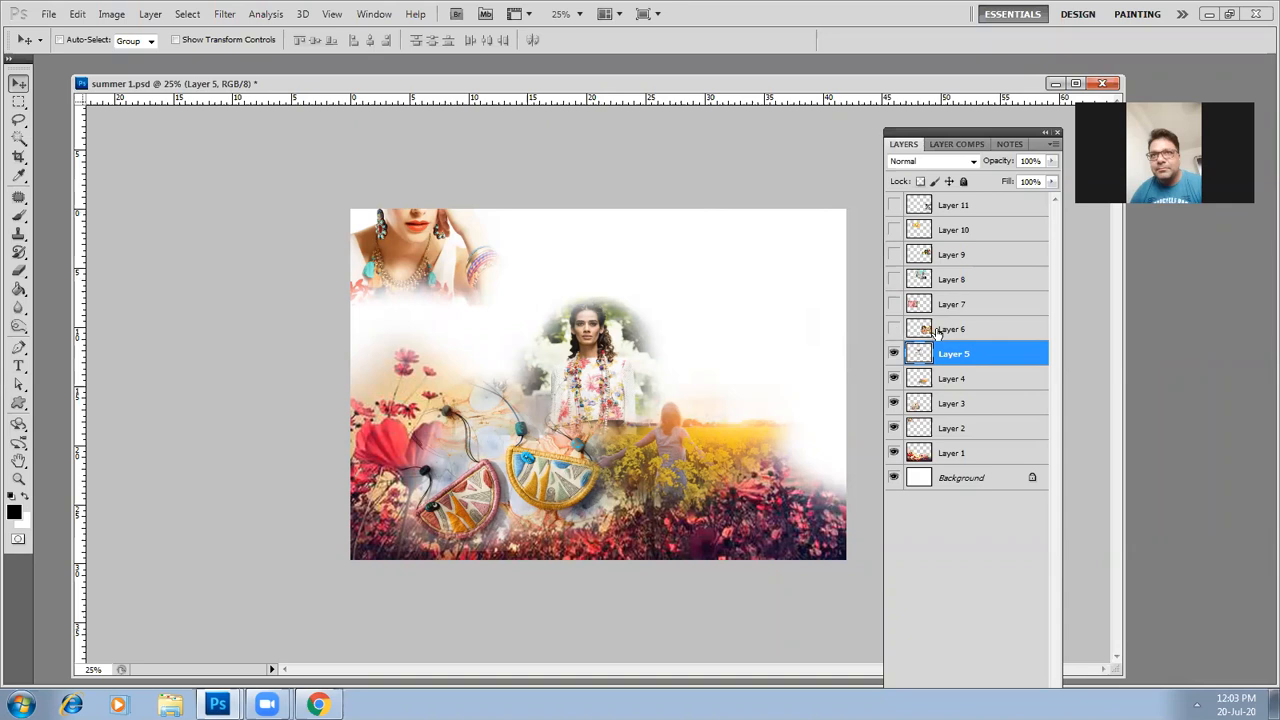
Show the D&G group photo on Layer 6, move it to the board's upper middle and delete its right part with two women and the logo
left_click(894, 329)
left_click(952, 329)
left_click_drag(848, 358, 733, 243)
left_click(19, 103)
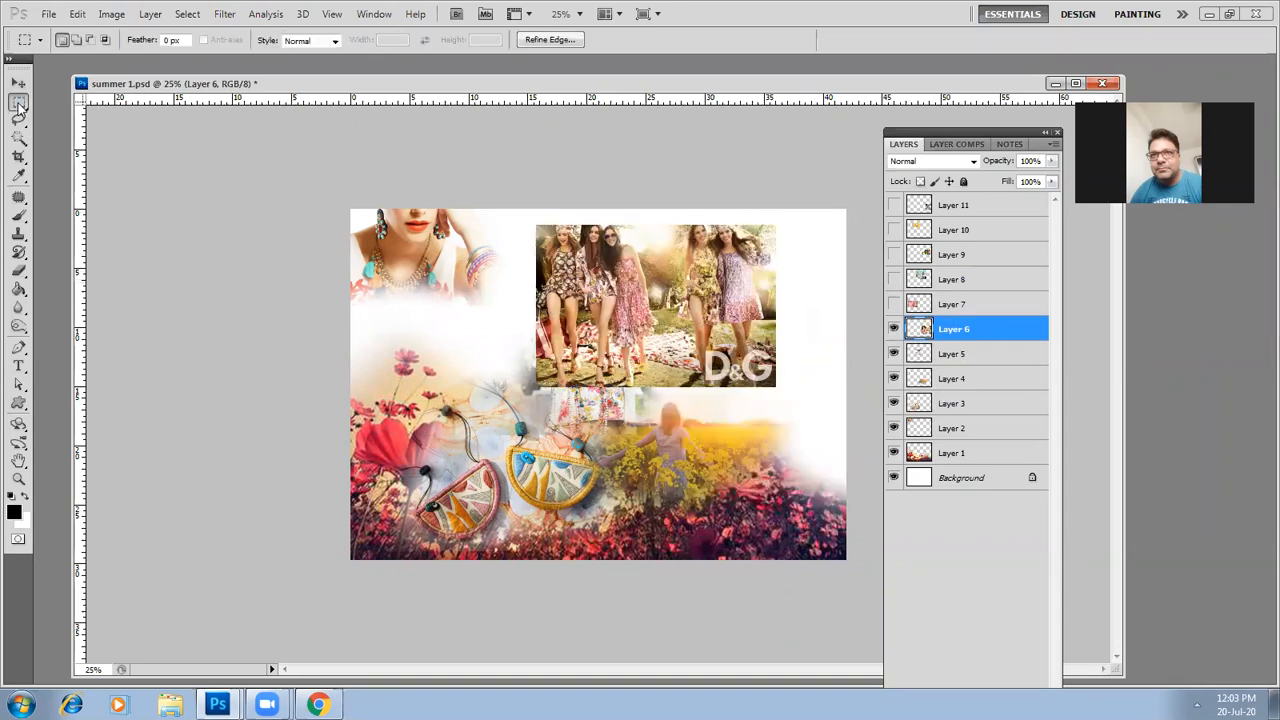
left_click_drag(835, 376, 849, 407)
key("Delete")
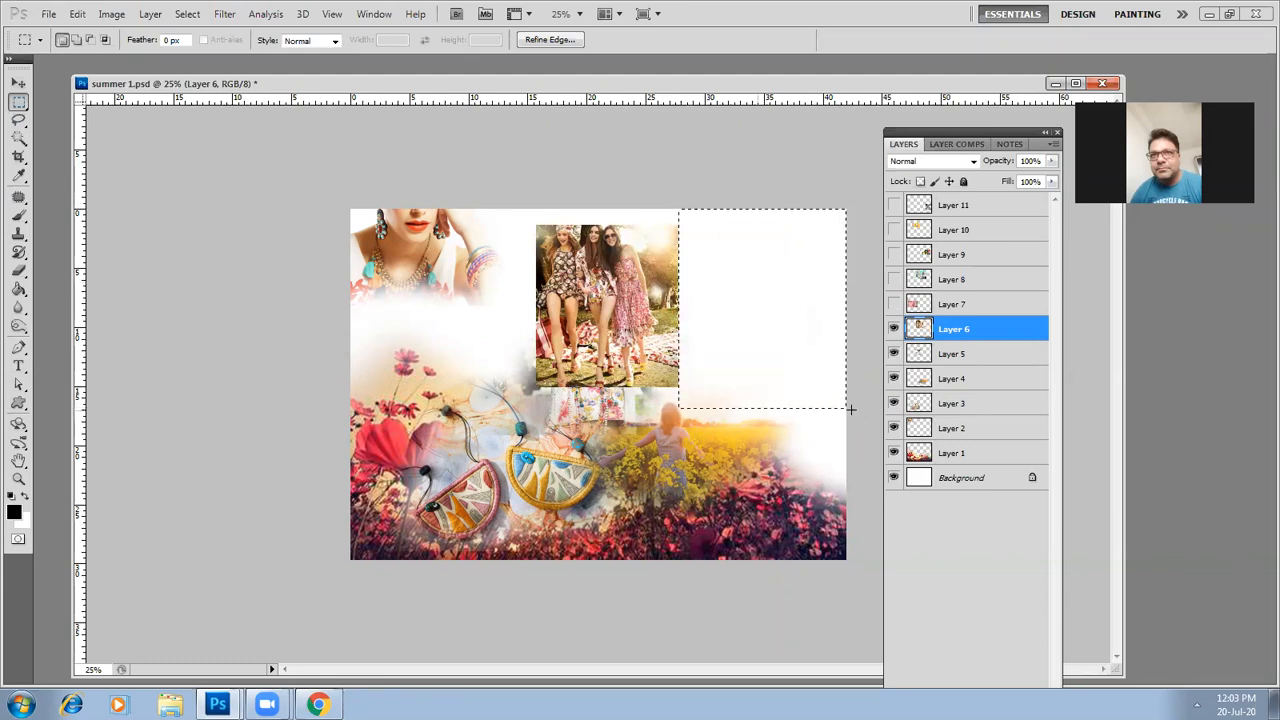
Move the cropped photo of three women on Layer 6 into the board's upper-right corner
key("v")
right_click(645, 250)
left_click(680, 259)
left_click_drag(628, 294, 796, 410)
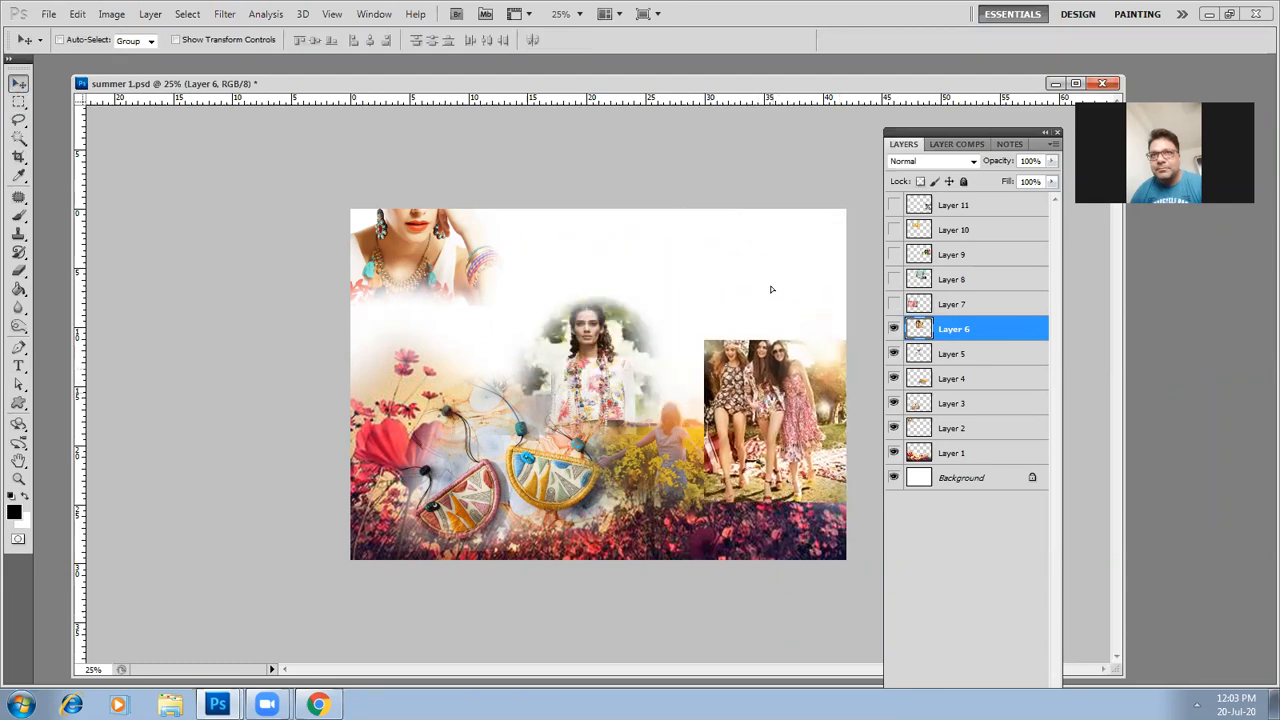
left_click_drag(778, 286, 785, 262)
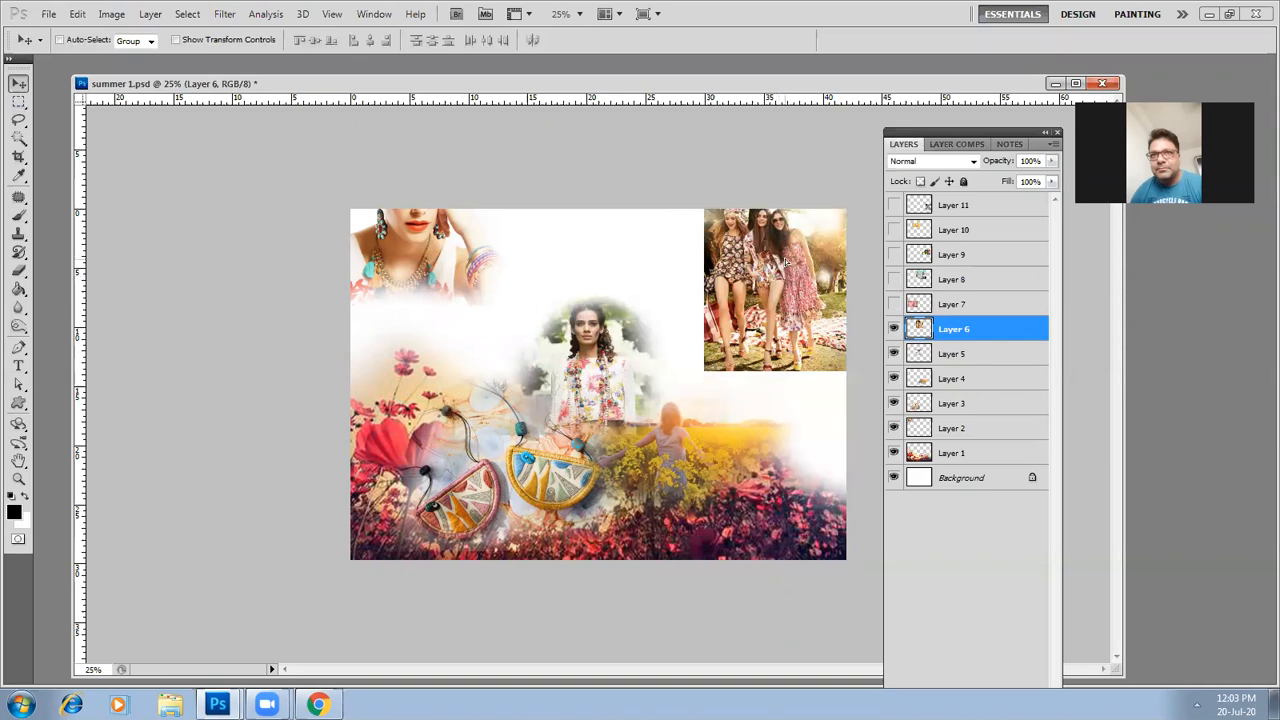
Erase the edges of the three women's photo on Layer 6 with a soft 298 px eraser and shift it slightly right
left_click(18, 174)
left_click(19, 272)
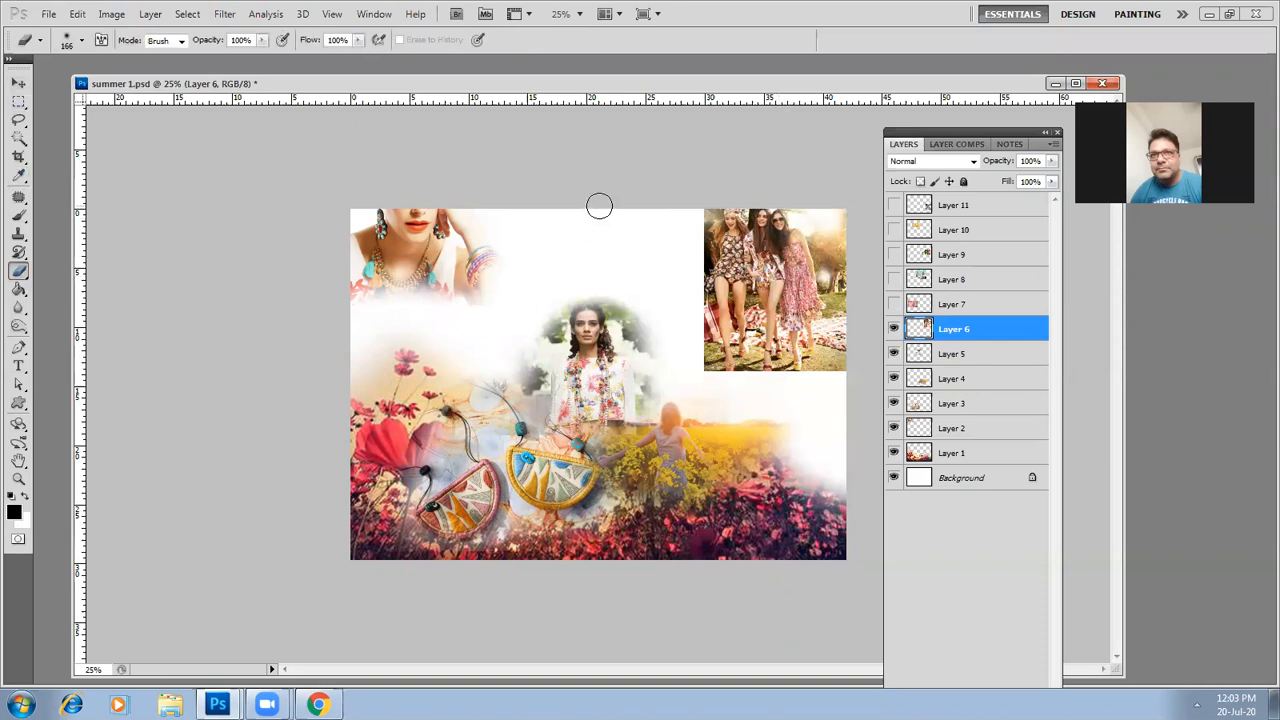
right_click(658, 225)
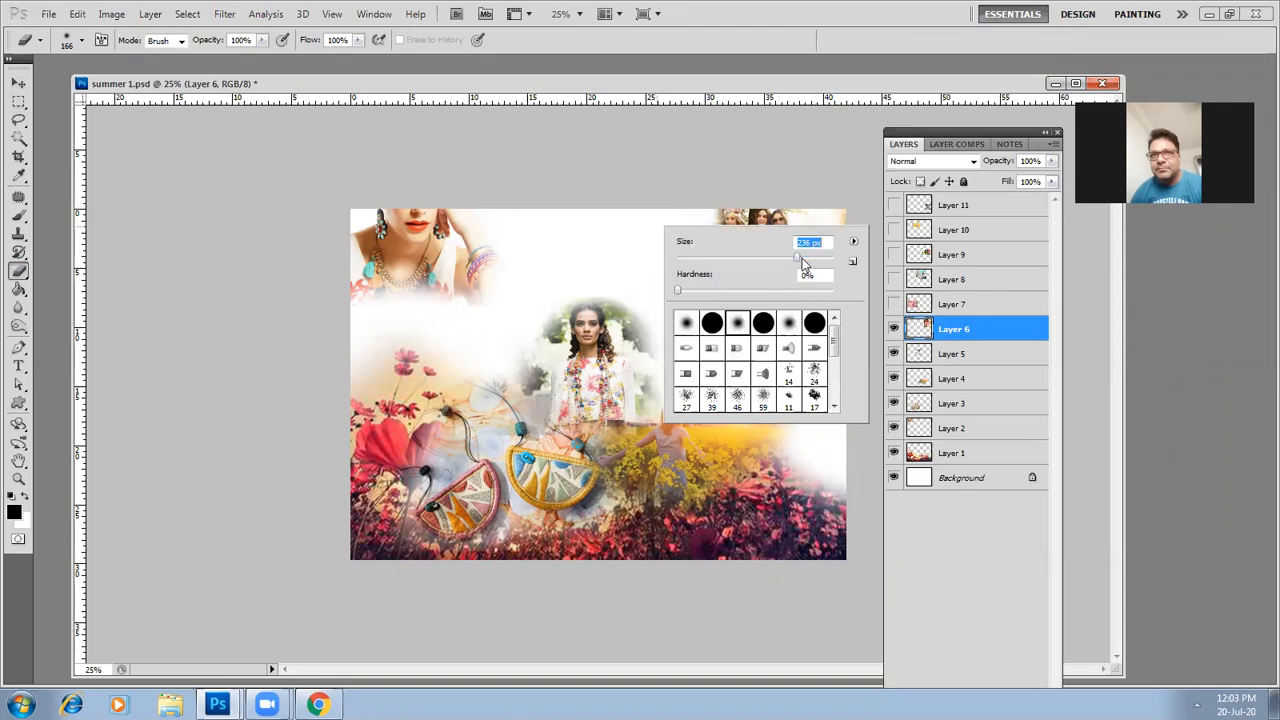
left_click(574, 225)
mouse_move(663, 213)
left_mouse_down()
mouse_move(680, 356)
mouse_move(699, 383)
mouse_move(797, 384)
mouse_move(702, 385)
mouse_move(669, 358)
mouse_move(707, 386)
mouse_move(832, 378)
left_mouse_up()
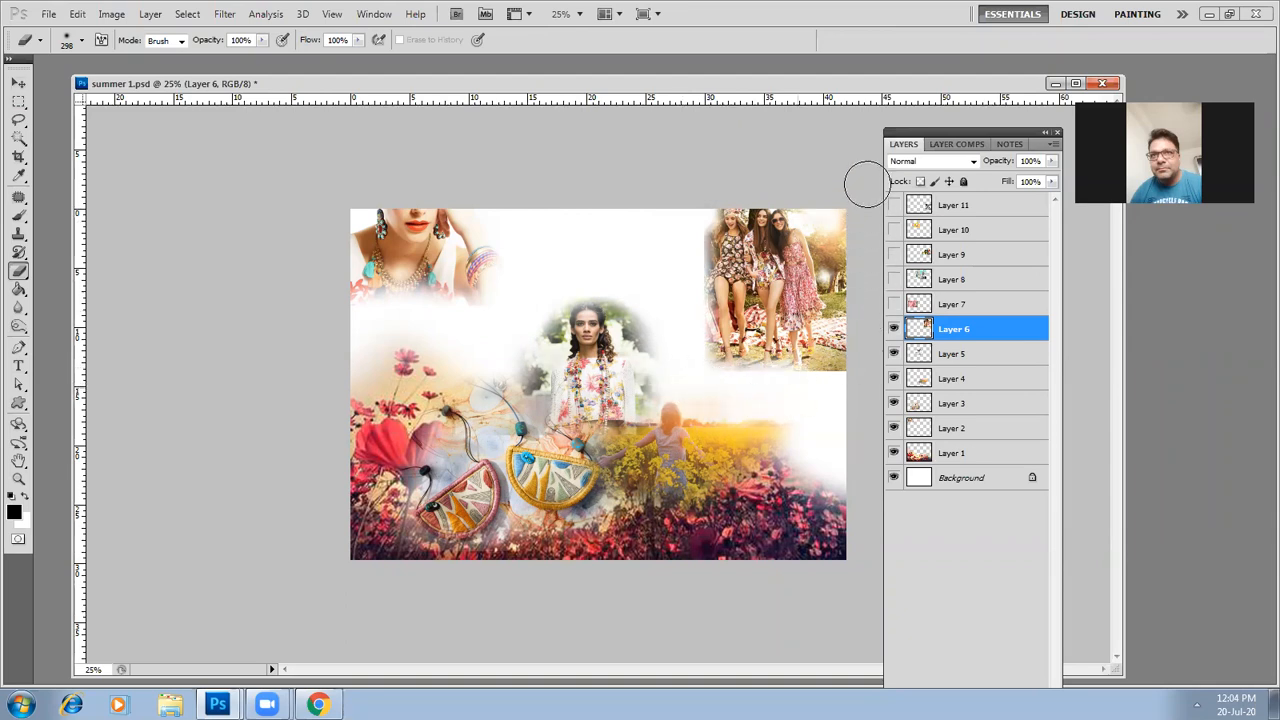
mouse_move(858, 258)
left_mouse_down()
mouse_move(859, 373)
mouse_move(768, 412)
left_mouse_up()
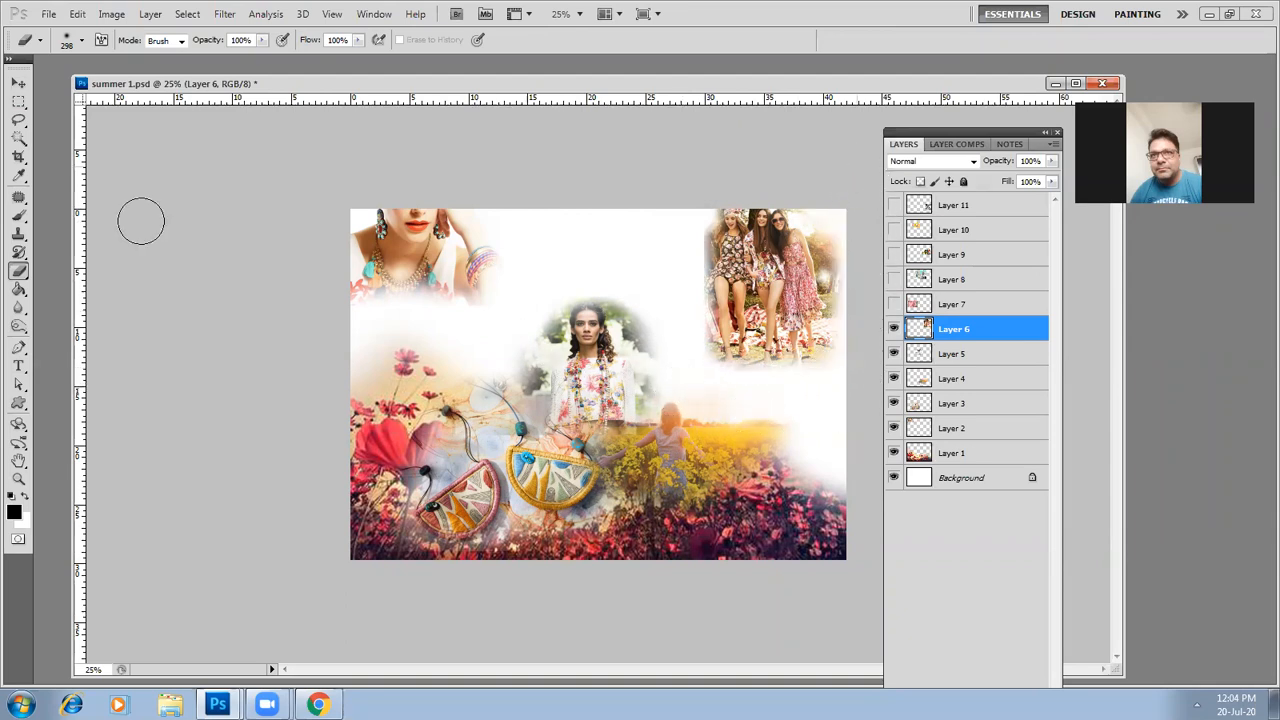
left_click(18, 82)
left_click_drag(756, 278, 776, 283)
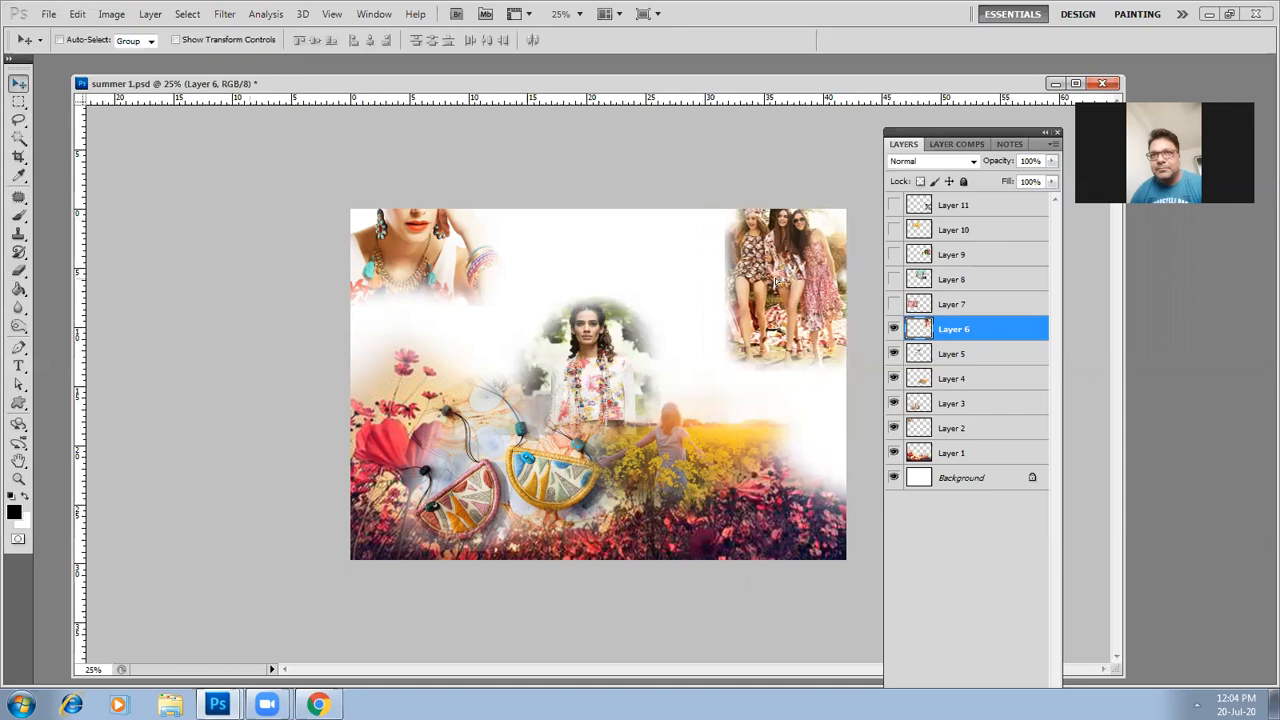
Show the pink blossom picture on Layer 7 and place it in the board's upper-left corner
left_click(894, 304)
right_click(527, 402)
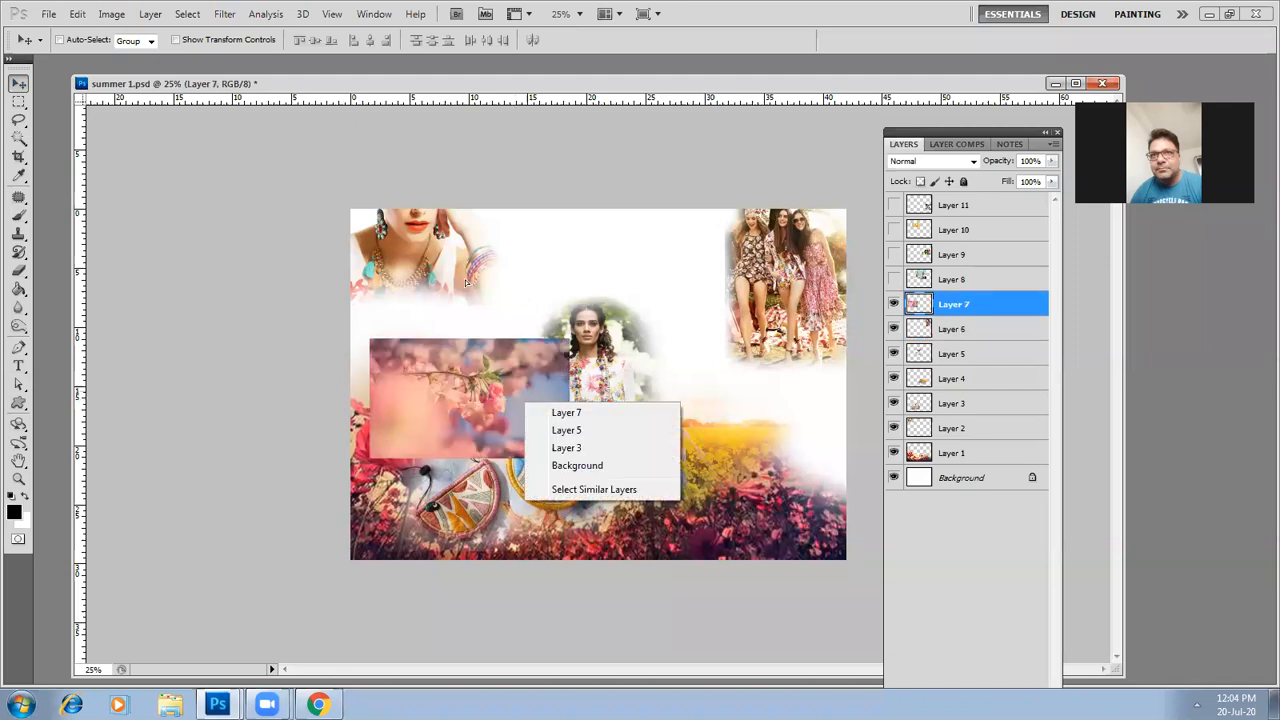
mouse_move(470, 413)
left_mouse_down()
mouse_move(450, 283)
mouse_move(487, 412)
left_mouse_up()
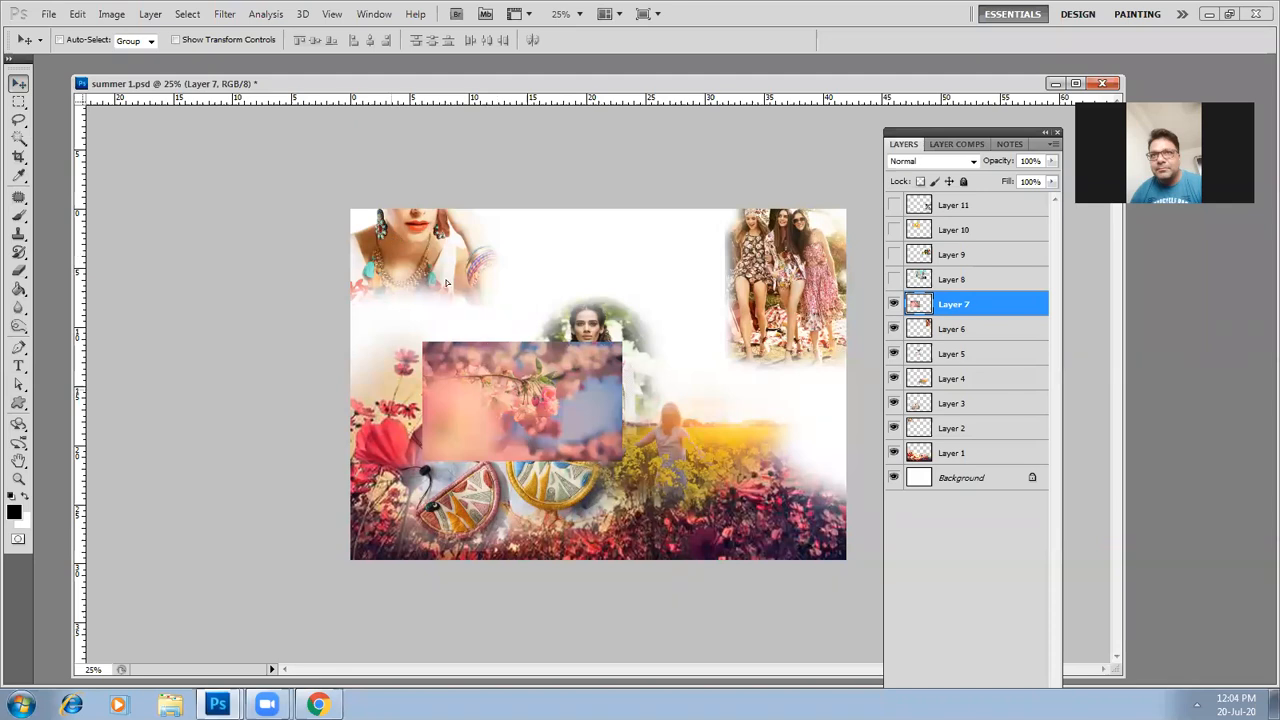
key("ctrl+z")
key("ctrl+alt+z")
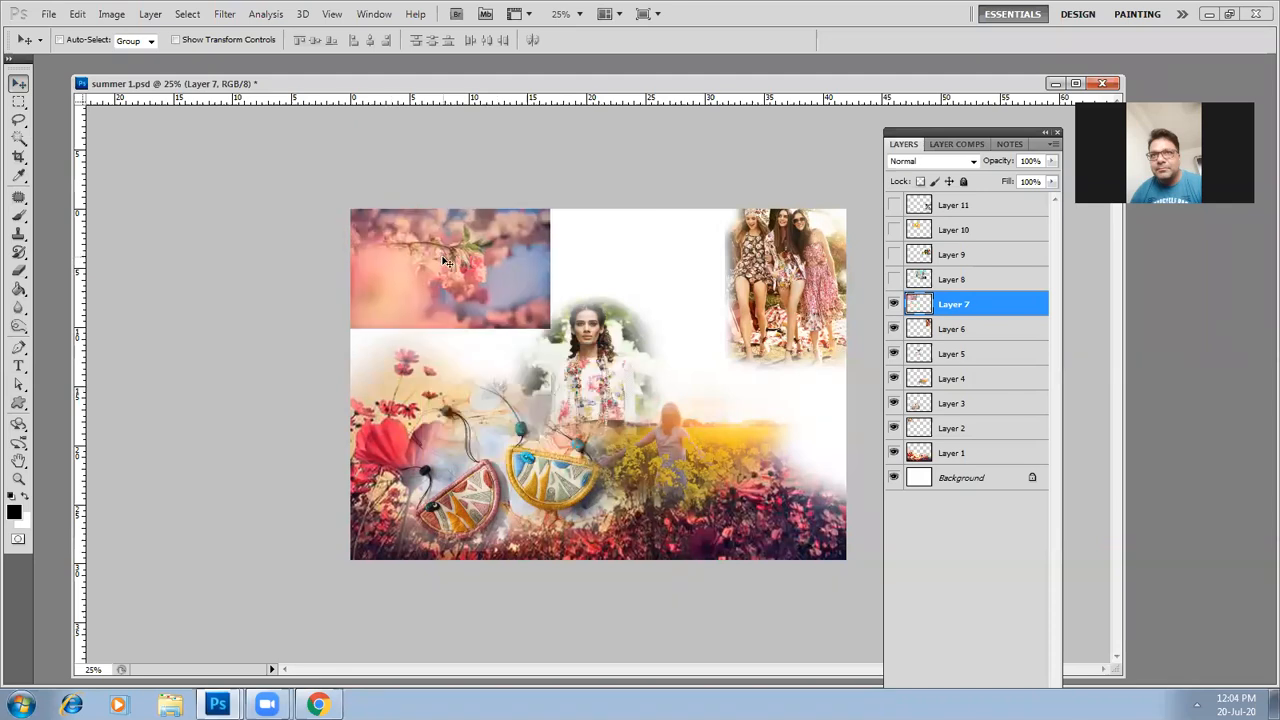
mouse_move(456, 252)
left_mouse_down()
mouse_move(458, 301)
mouse_move(457, 252)
left_mouse_up()
Move Layer 7 between Layer 2 and Layer 1 and enlarge the blossom picture towards the board's centre with Free Transform
left_click_drag(968, 305, 986, 447)
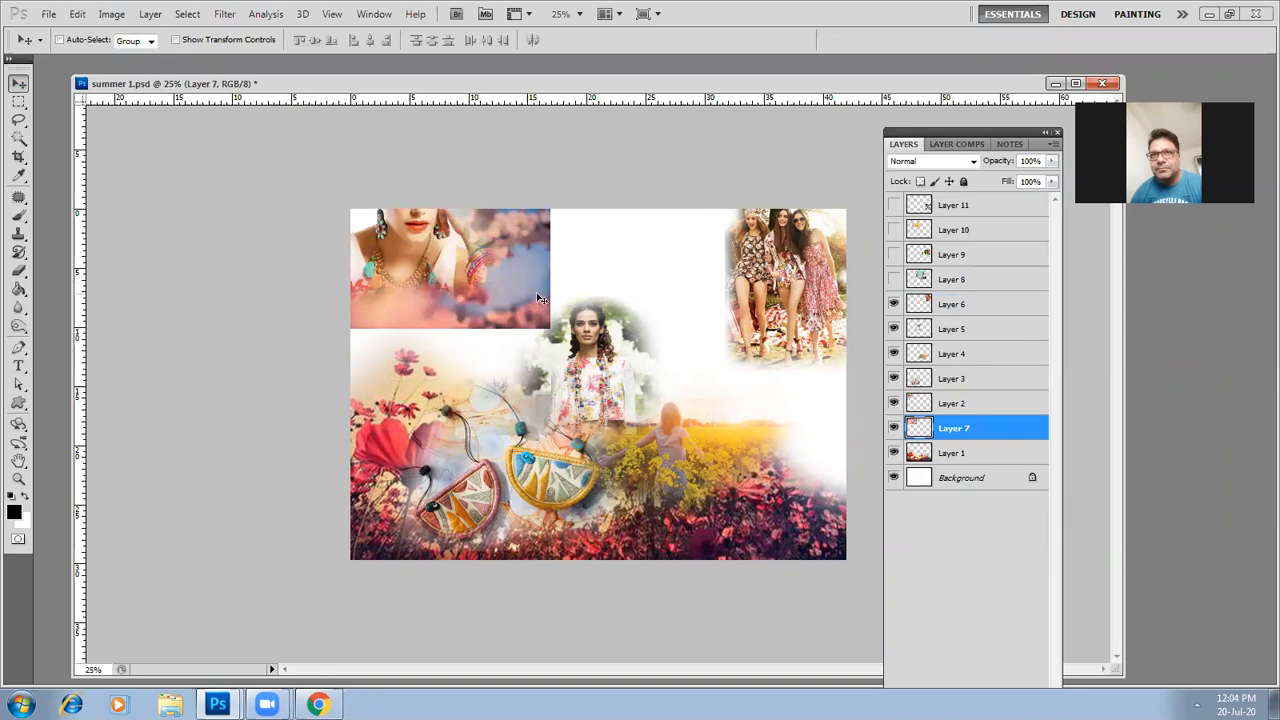
key("ctrl+t")
left_click_drag(550, 328, 655, 406)
key("Return")
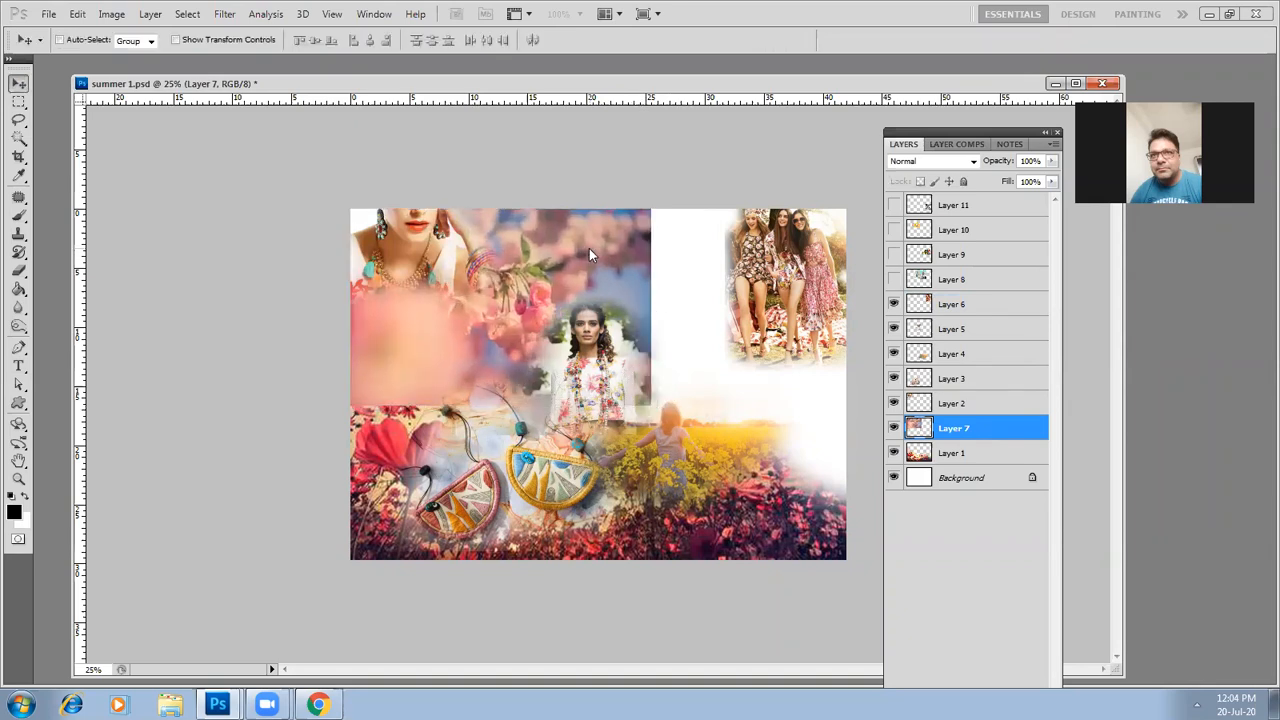
Erase the right edge and lower left area of the blossom picture on Layer 7 with soft 298 px and 453 px eraser brushes
left_click(18, 270)
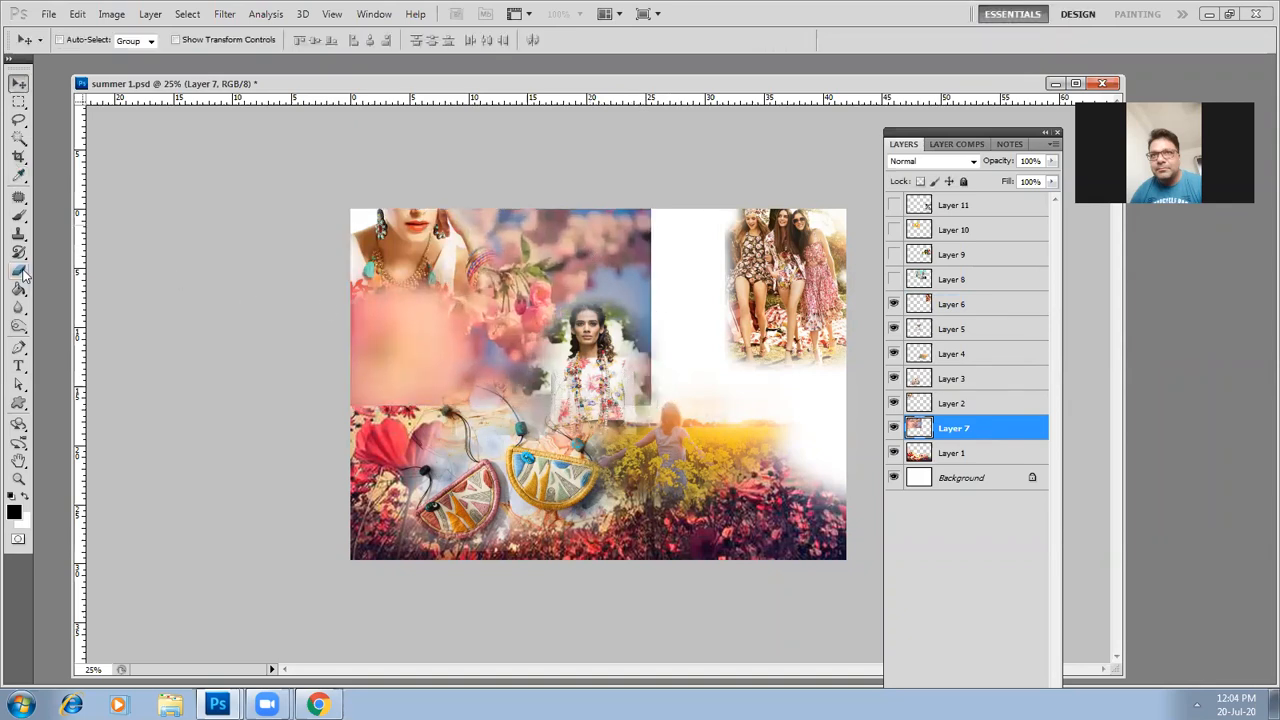
mouse_move(666, 237)
left_mouse_down()
mouse_move(649, 210)
mouse_move(661, 376)
left_mouse_up()
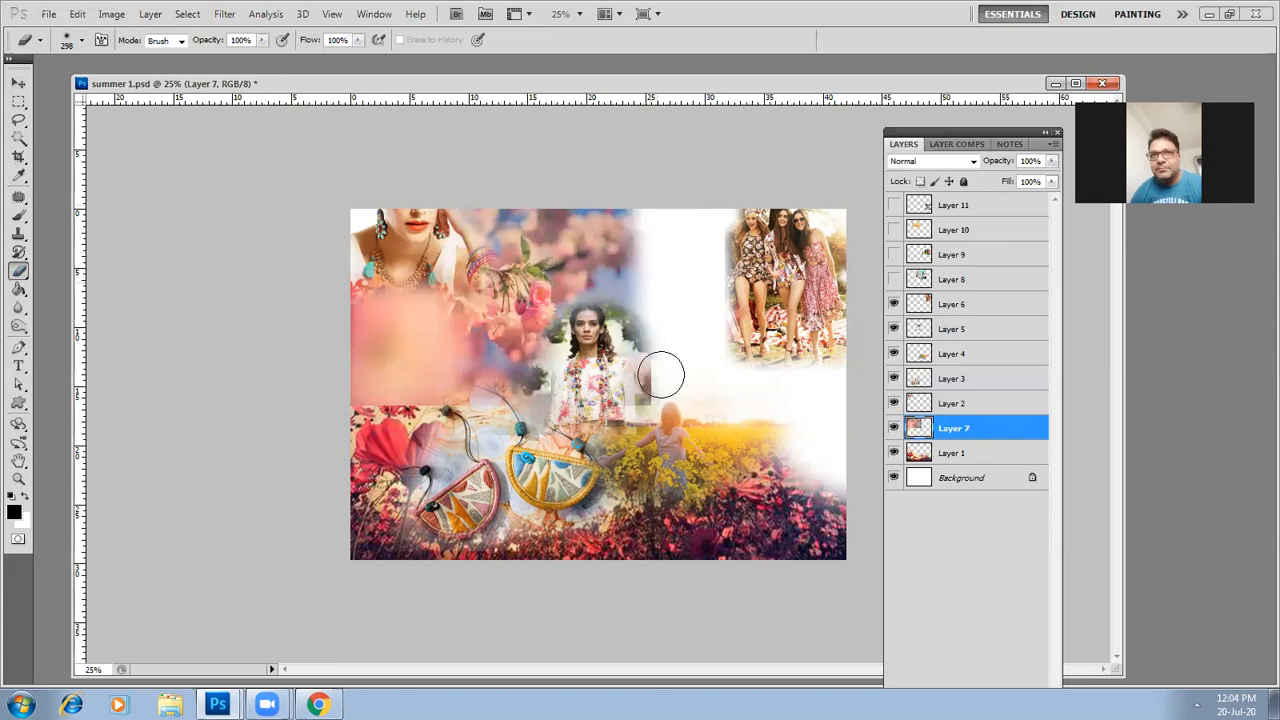
right_click(675, 311)
mouse_move(634, 214)
left_mouse_down()
mouse_move(666, 300)
mouse_move(605, 430)
mouse_move(437, 430)
mouse_move(412, 323)
mouse_move(349, 317)
mouse_move(466, 346)
mouse_move(510, 420)
left_mouse_up()
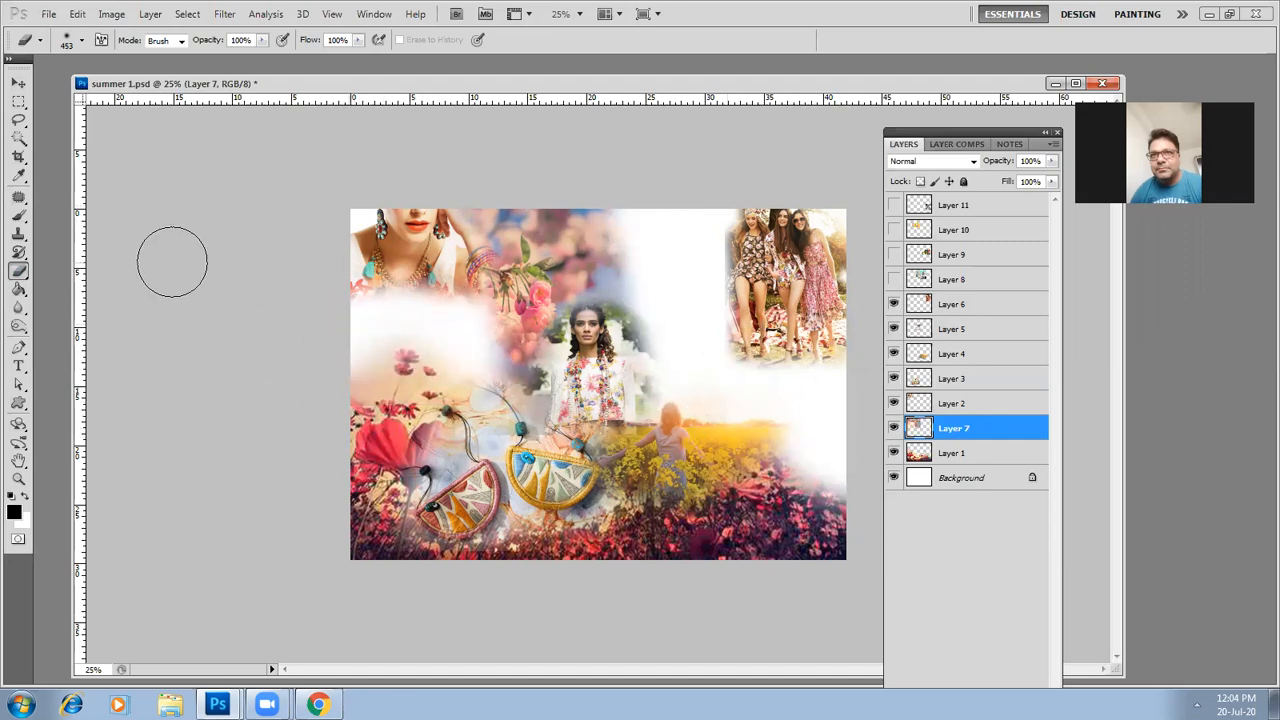
left_click(19, 84)
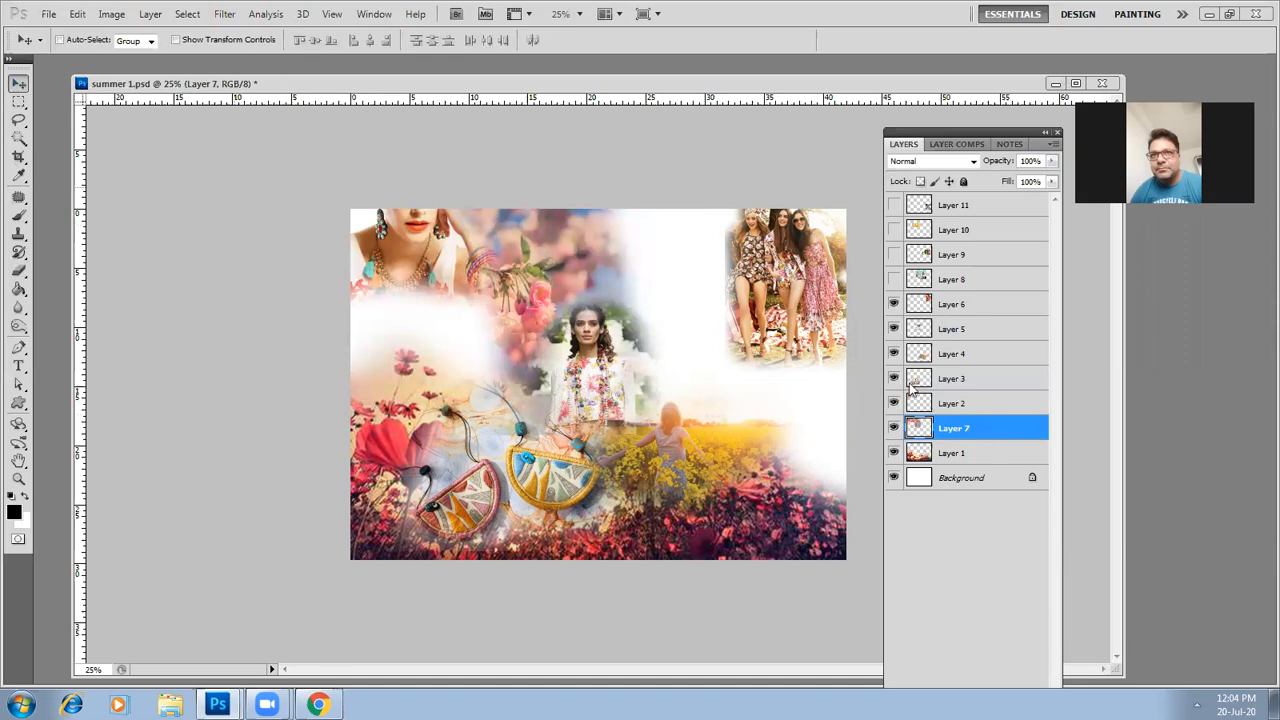
Show the turquoise dress picture on Layer 8 and delete its right half with a rectangular selection
left_click(893, 279)
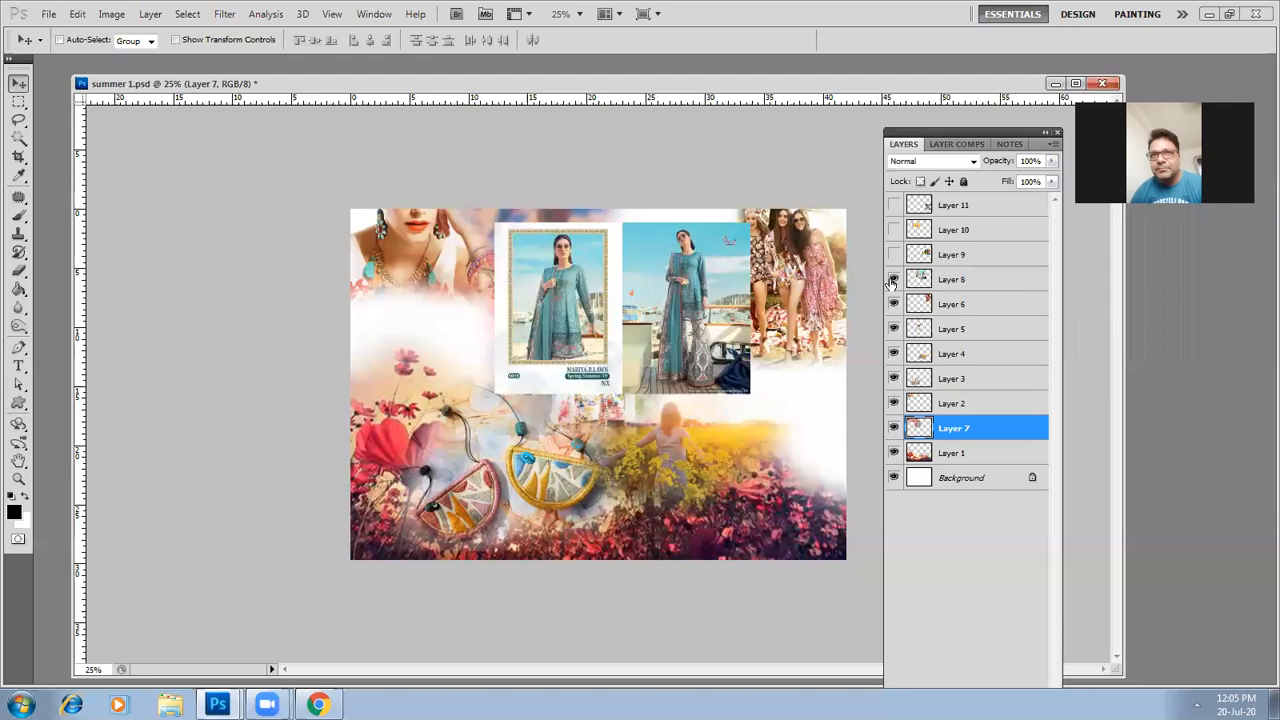
right_click(652, 280)
left_click(688, 288)
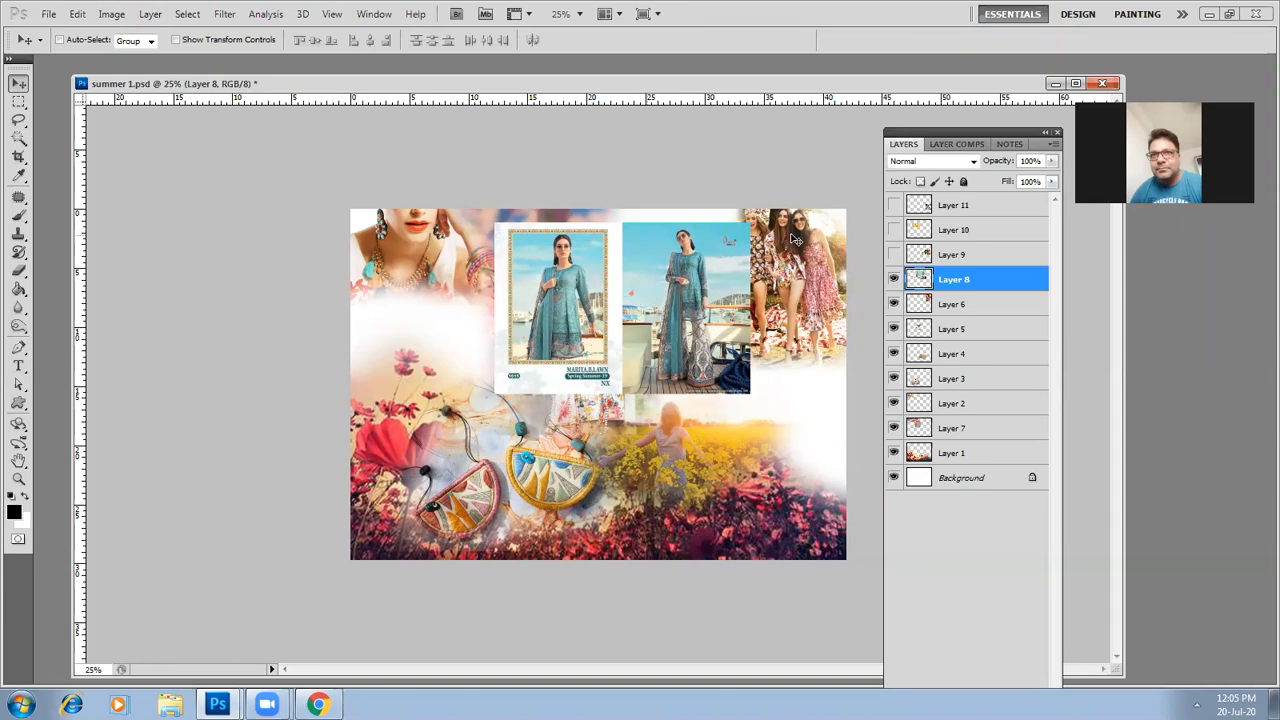
left_click(18, 102)
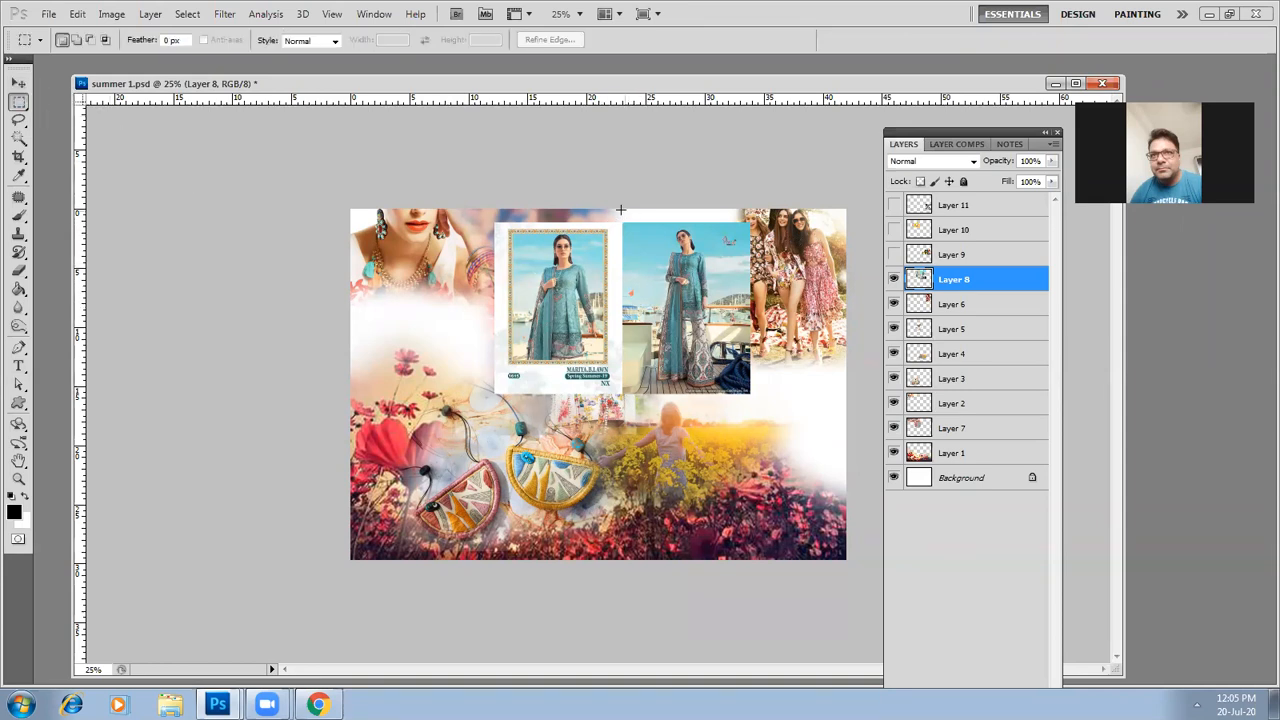
mouse_move(772, 386)
left_mouse_down()
mouse_move(789, 420)
mouse_move(763, 395)
mouse_move(769, 409)
left_mouse_up()
key("Delete")
Trim the Layer 8 picture down to the woman in turquoise by deleting its borders on all four sides with rectangular selections
left_click_drag(472, 361, 650, 434)
key("Delete")
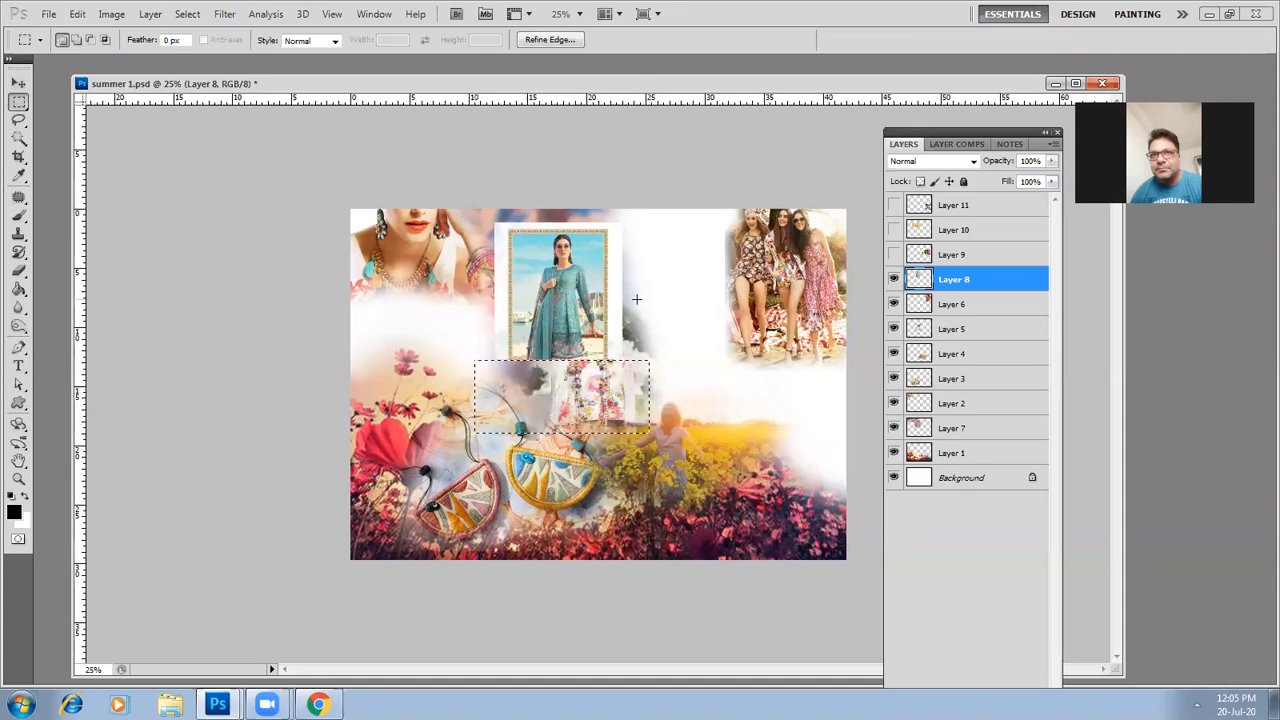
left_click_drag(673, 212, 602, 418)
key("Delete")
mouse_move(462, 212)
left_mouse_down()
mouse_move(572, 240)
mouse_move(660, 226)
mouse_move(647, 233)
left_mouse_up()
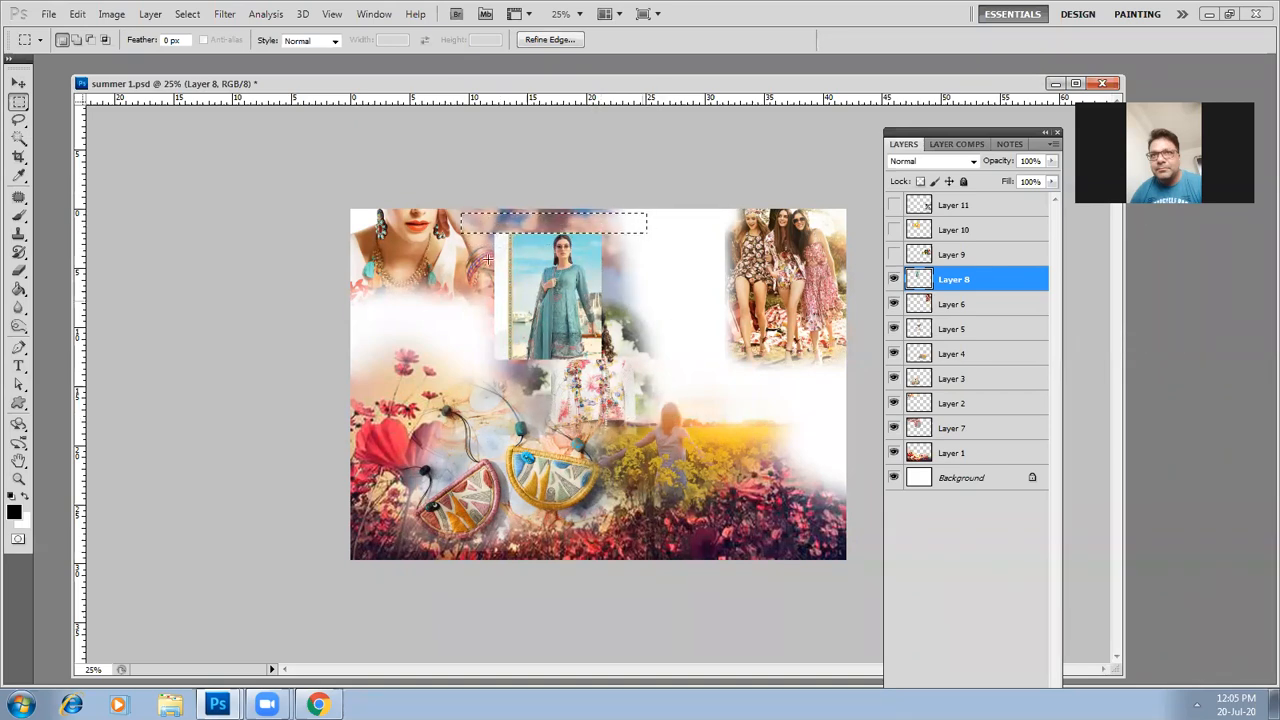
left_click_drag(478, 222, 528, 398)
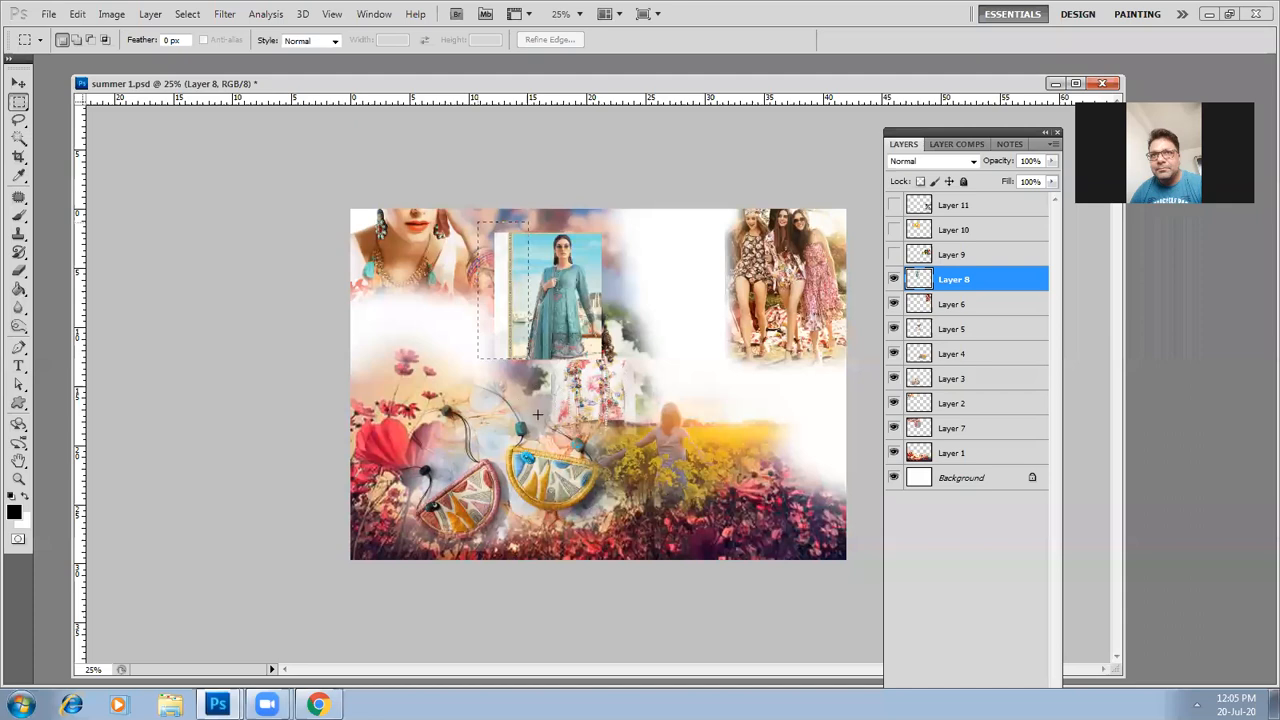
key("Delete")
key("ctrl+d")
Soften the edges of the Layer 8 picture with the 453 px eraser and move it beside the three women
left_click(19, 272)
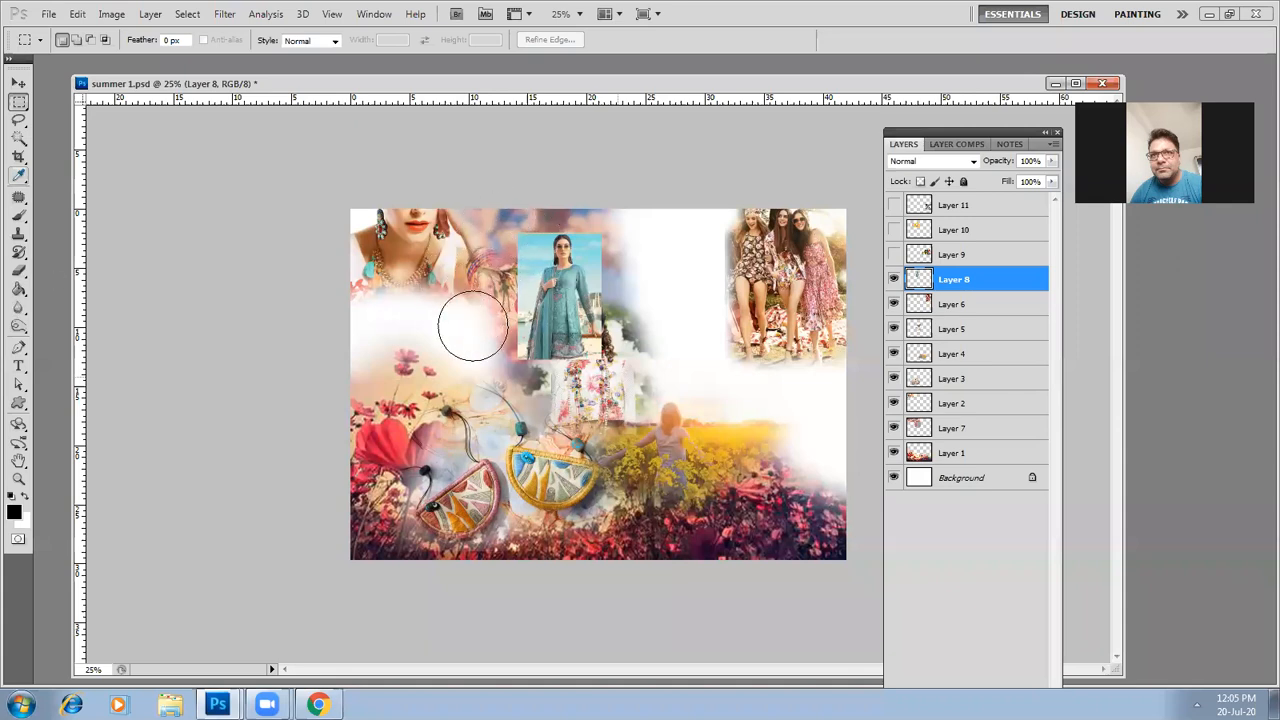
mouse_move(489, 359)
left_mouse_down()
mouse_move(567, 394)
mouse_move(638, 387)
mouse_move(652, 318)
mouse_move(625, 234)
mouse_move(634, 216)
mouse_move(618, 198)
mouse_move(627, 222)
mouse_move(535, 199)
left_mouse_up()
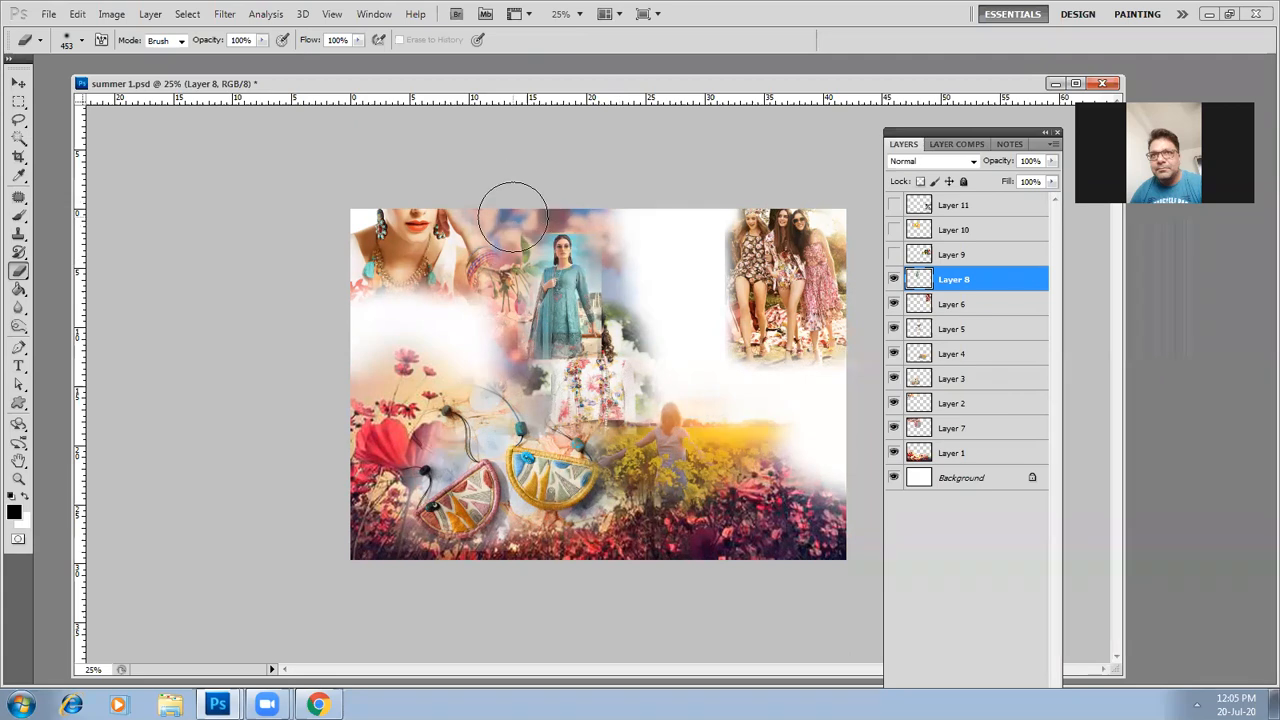
left_click(18, 83)
right_click(598, 296)
left_click(598, 296)
left_click_drag(516, 284, 697, 258)
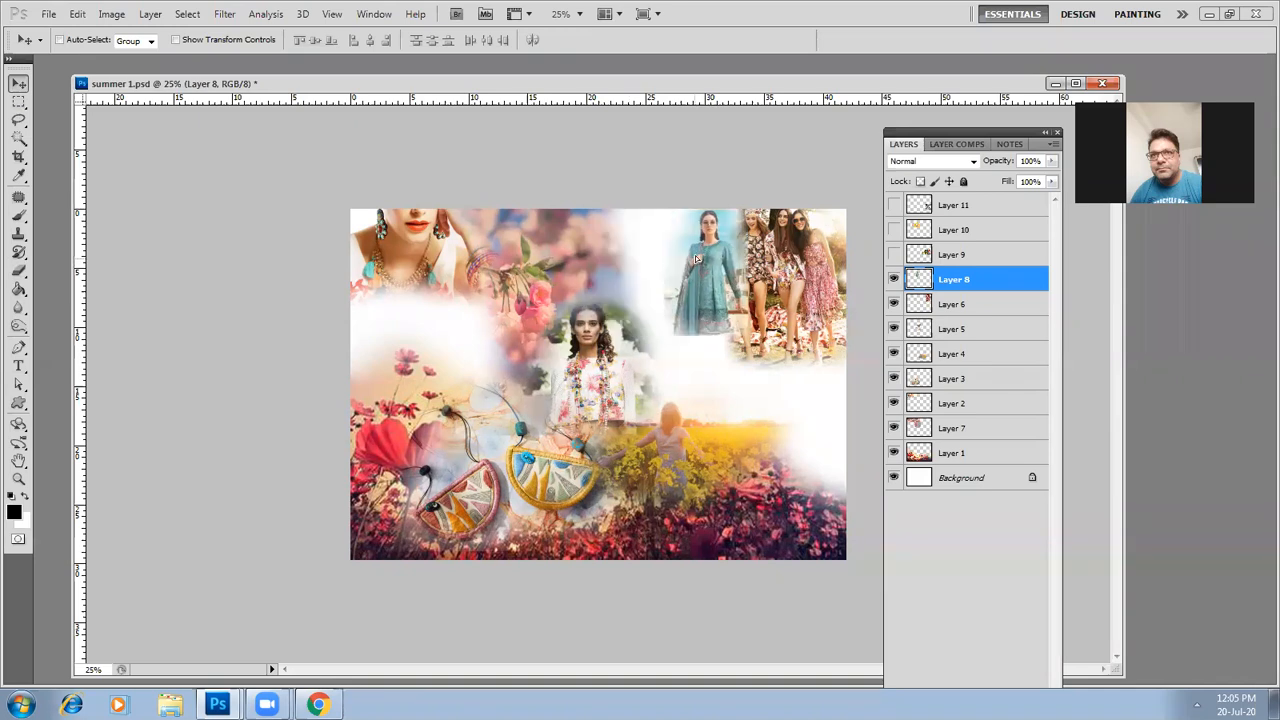
Erase the remaining hard edges around the woman in turquoise on Layer 8 with a soft 129 px eraser brush
left_click(18, 270)
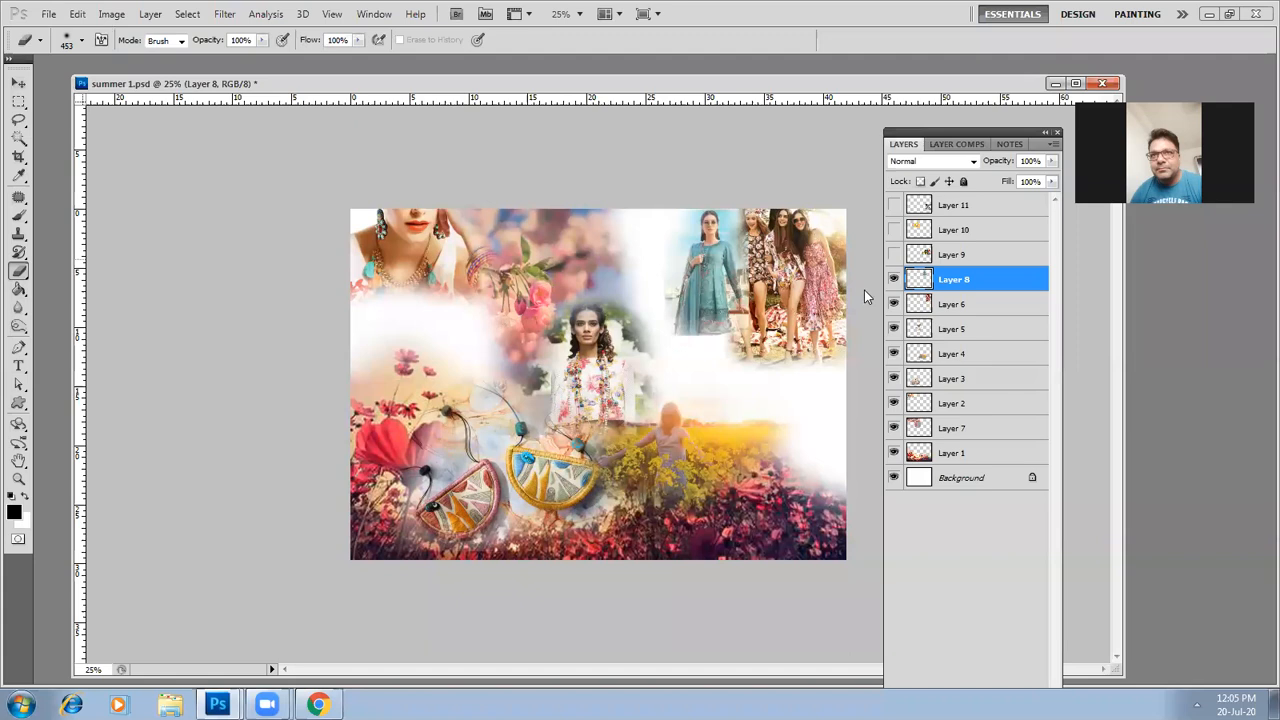
left_click_drag(764, 224, 746, 208)
left_click_drag(753, 284, 746, 238)
mouse_move(735, 332)
left_mouse_down()
mouse_move(685, 347)
mouse_move(649, 292)
mouse_move(660, 339)
mouse_move(667, 201)
left_mouse_up()
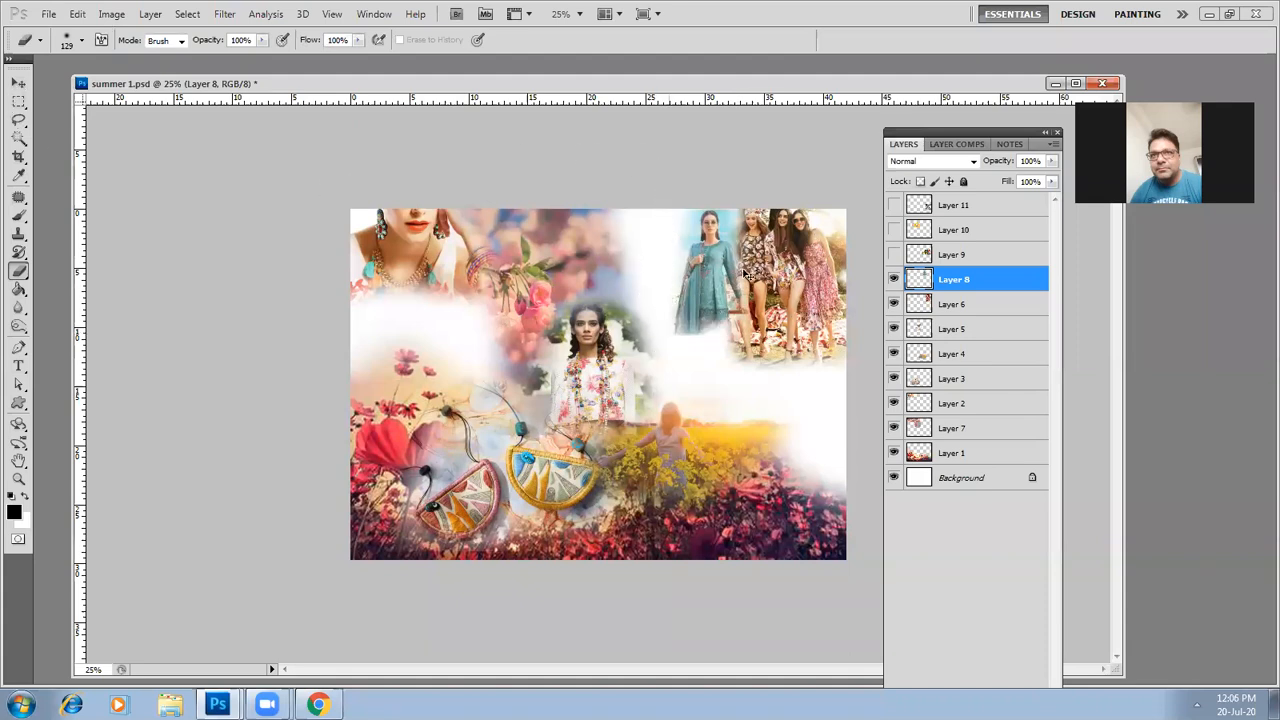
Enlarge the woman in turquoise on Layer 8 to about 156% width and 150% height with Free Transform
key("v")
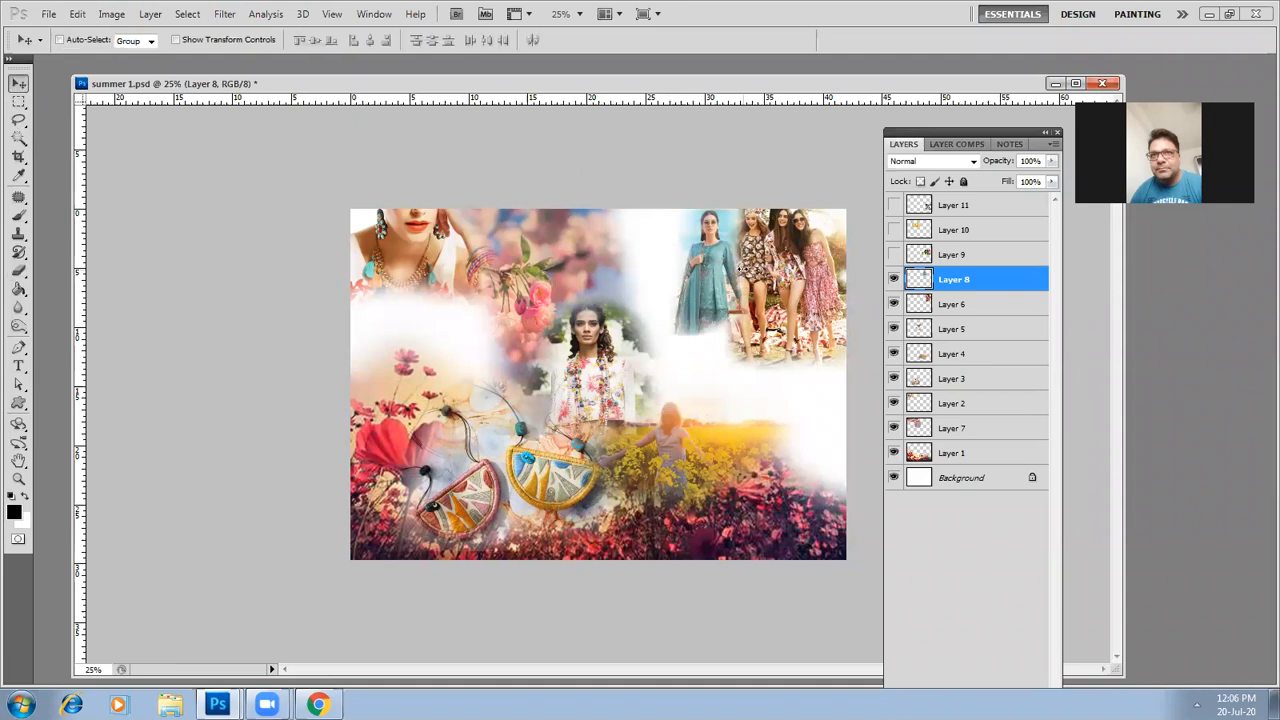
key("ctrl+t")
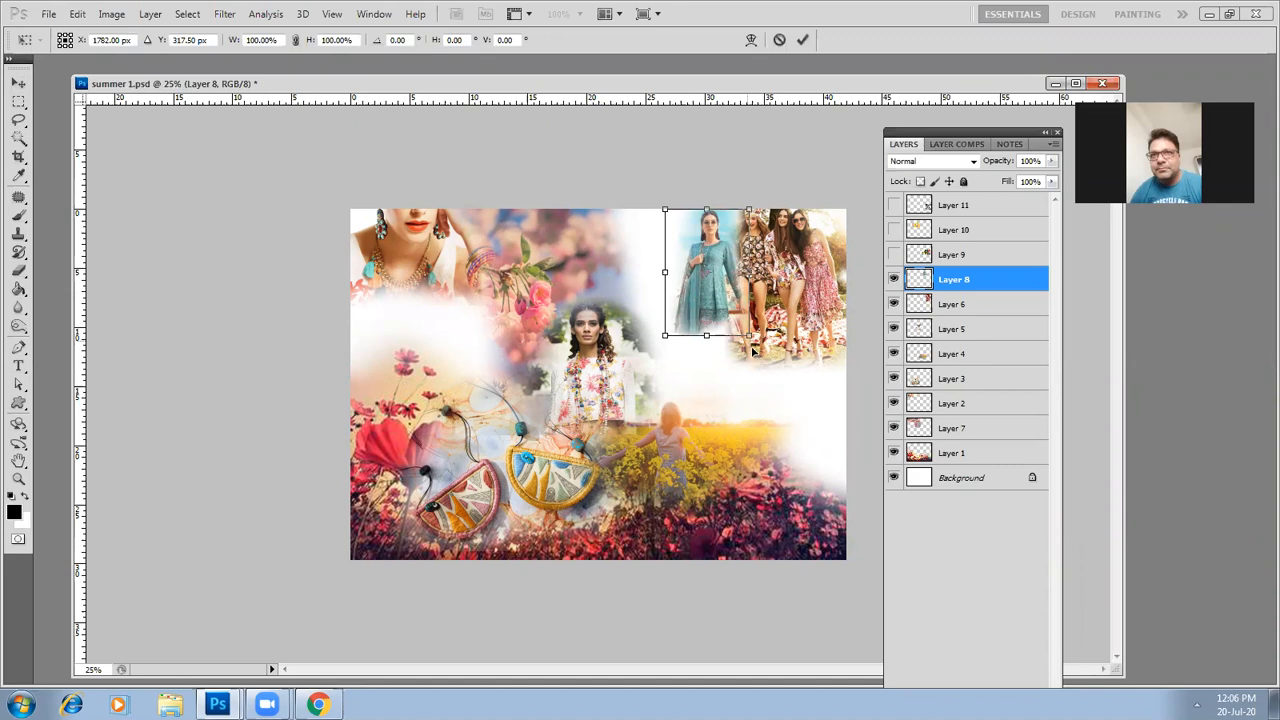
left_click_drag(734, 352, 722, 351)
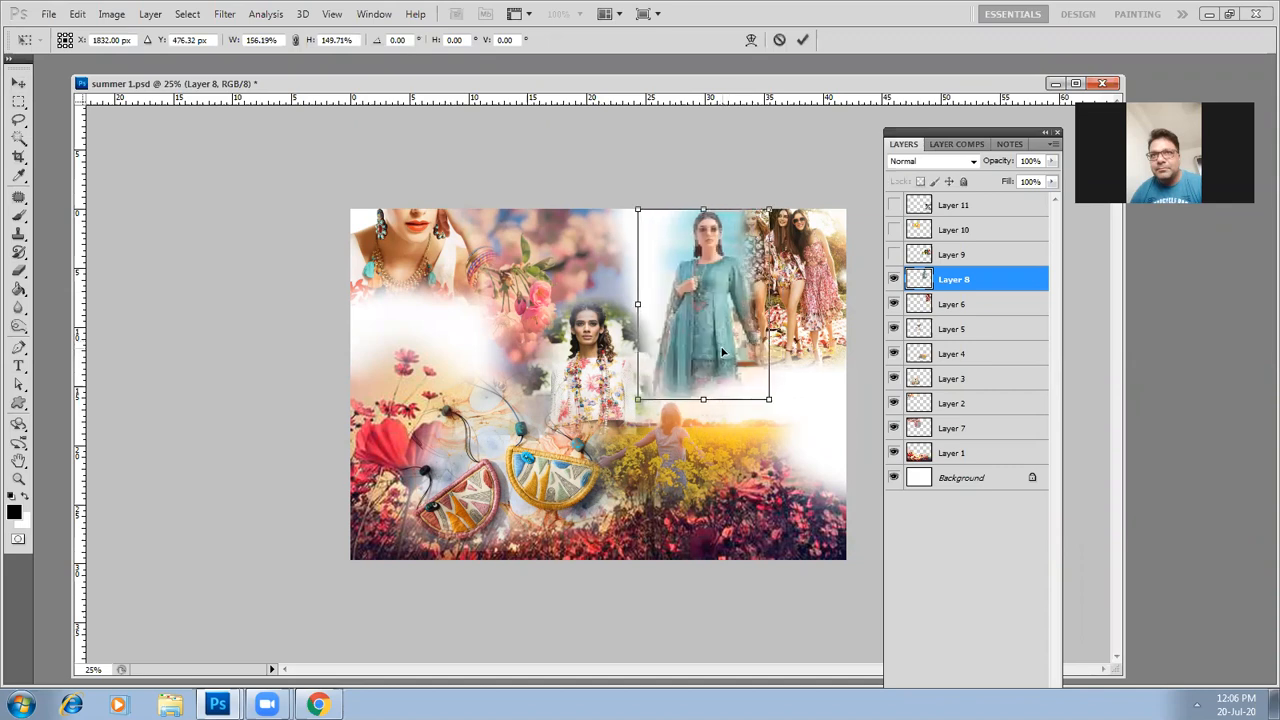
key("Return")
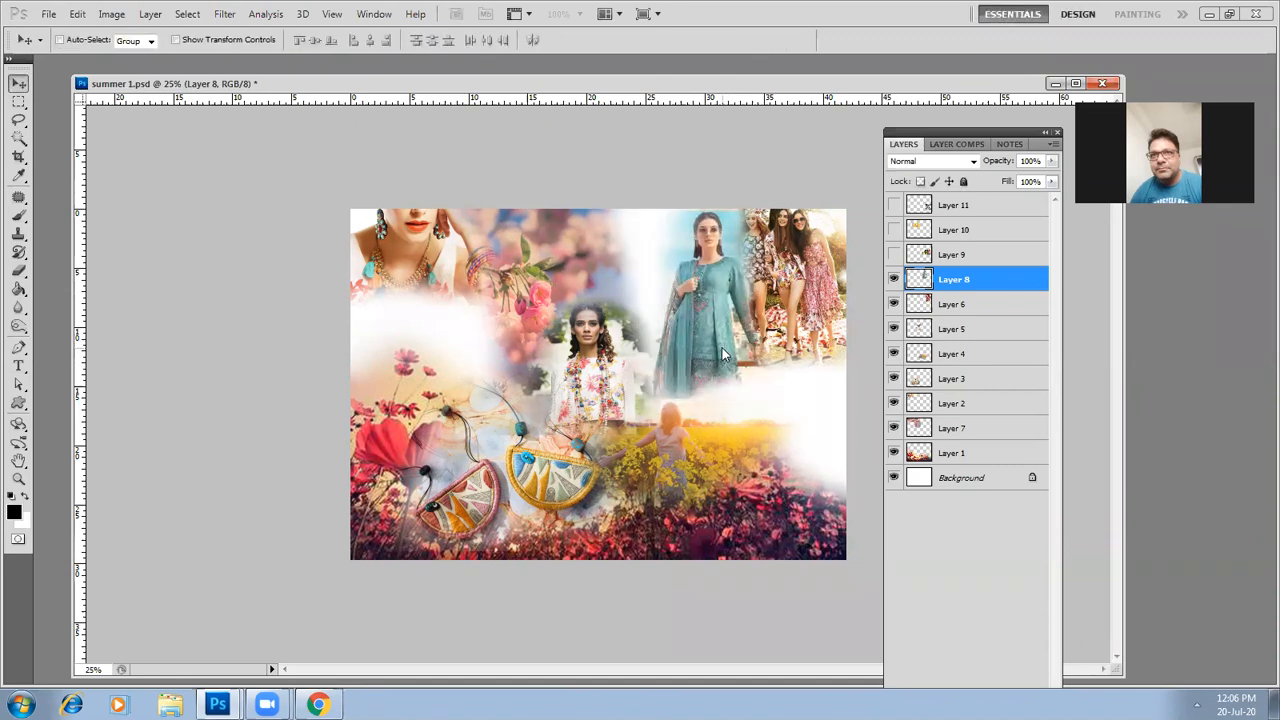
left_click(19, 270)
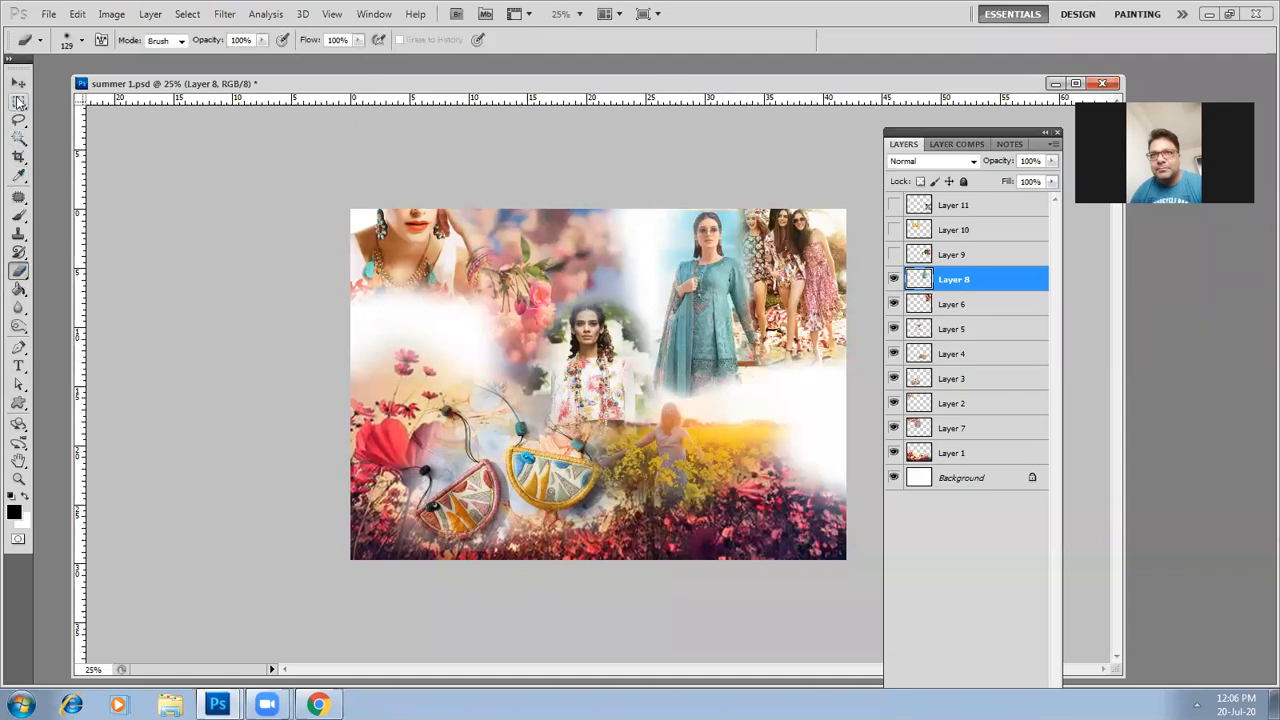
Show the Floral Riot picture on Layer 9 and move it towards the board's centre
left_click(890, 256)
key("v")
right_click(756, 347)
left_click(781, 356)
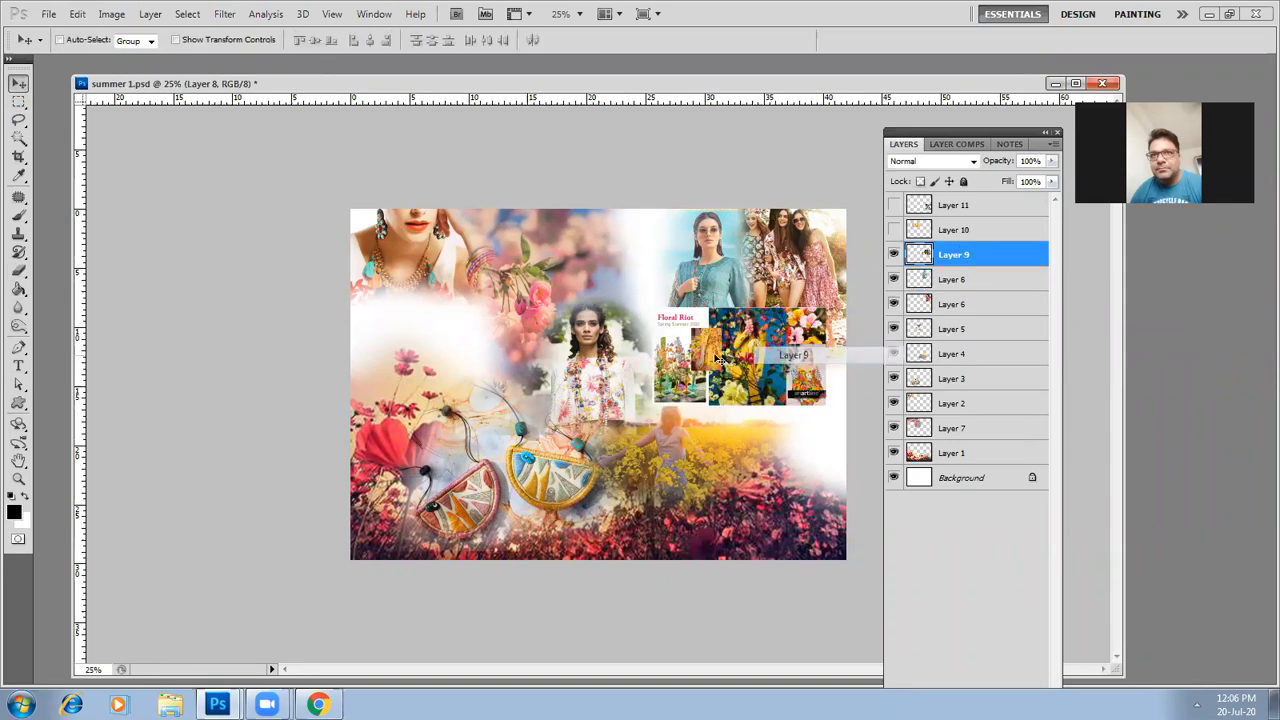
left_click_drag(686, 375, 656, 390)
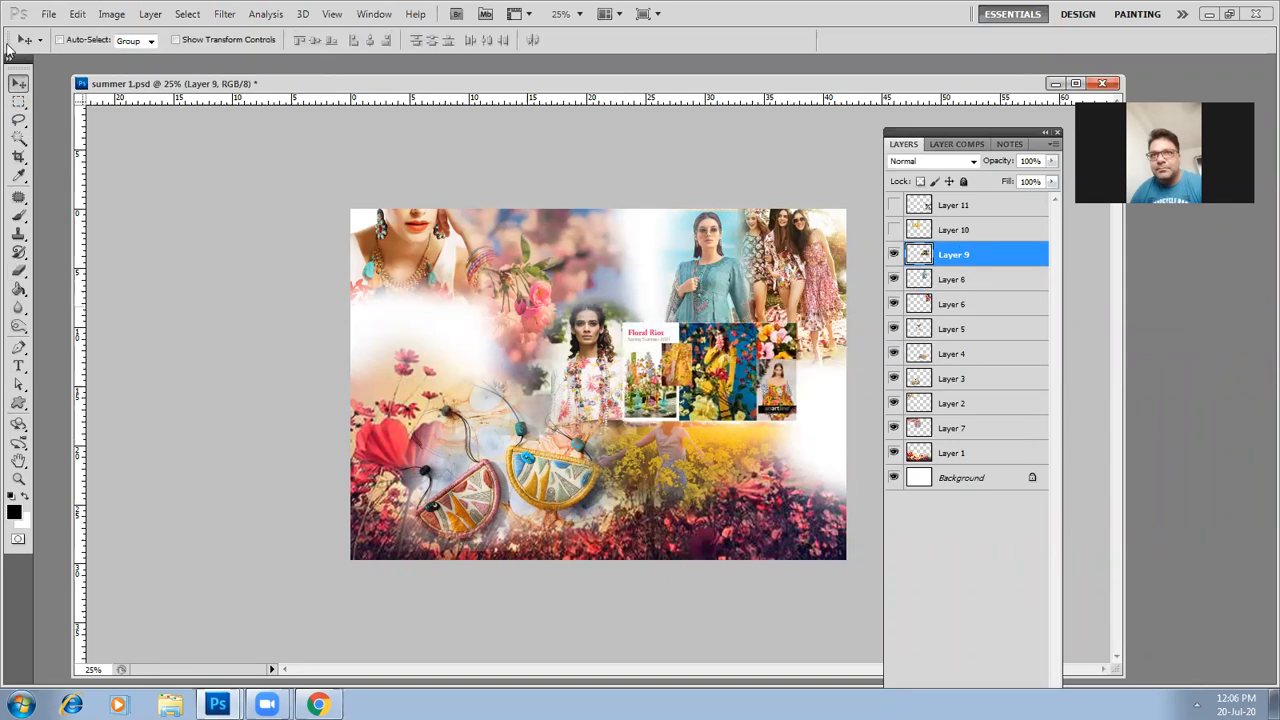
Delete the left part and lower-right caption strip of the Layer 9 picture with rectangular selections
key("m")
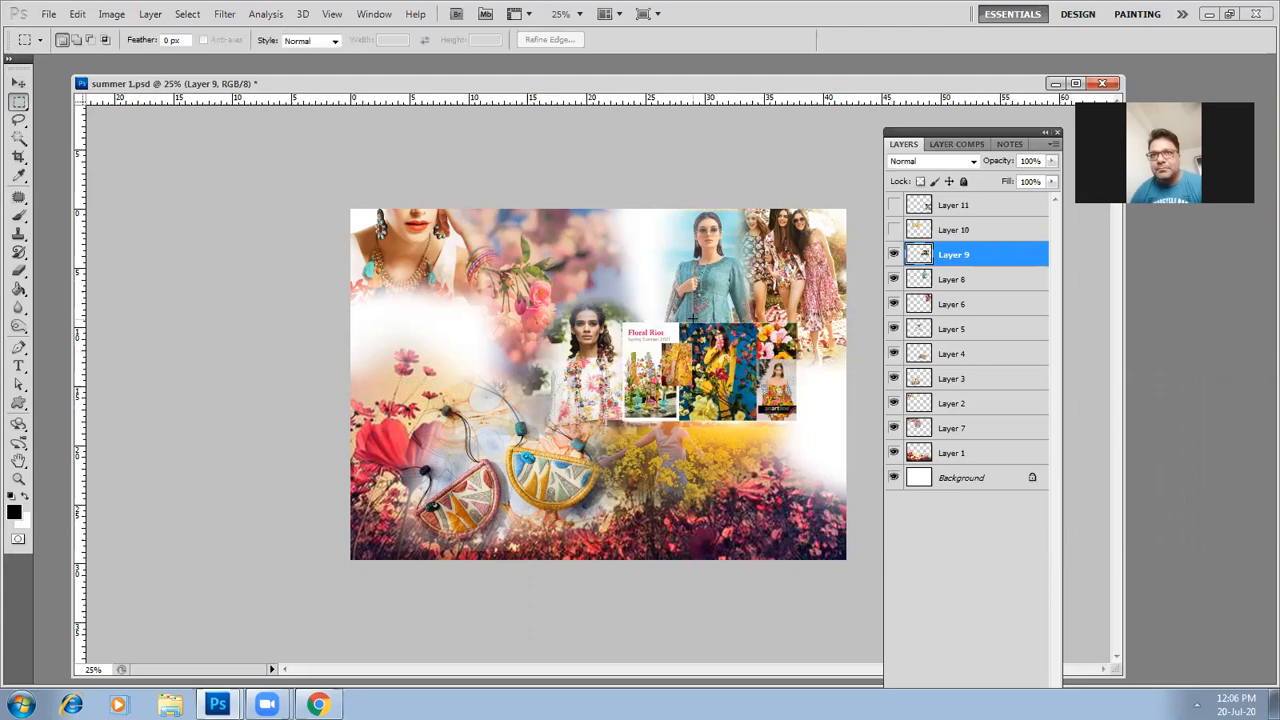
left_click_drag(596, 458, 551, 480)
key("Delete")
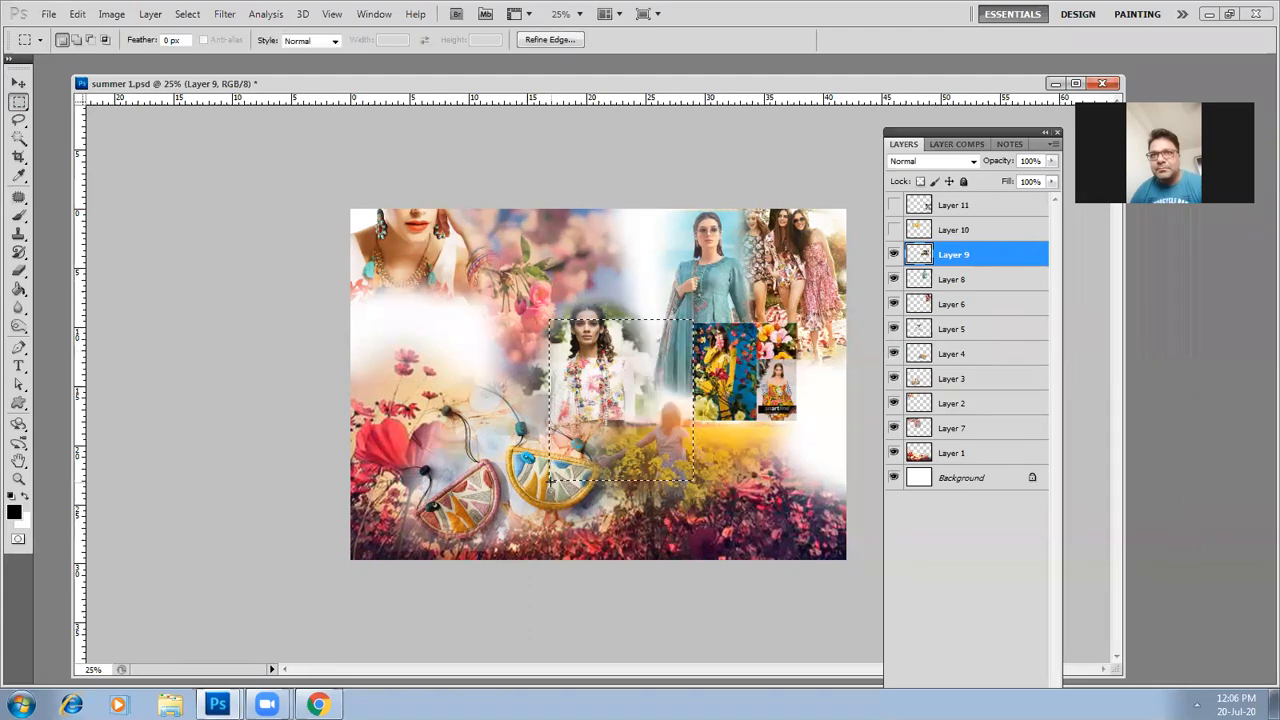
key("ctrl+d")
left_click_drag(832, 445, 758, 408)
key("Delete")
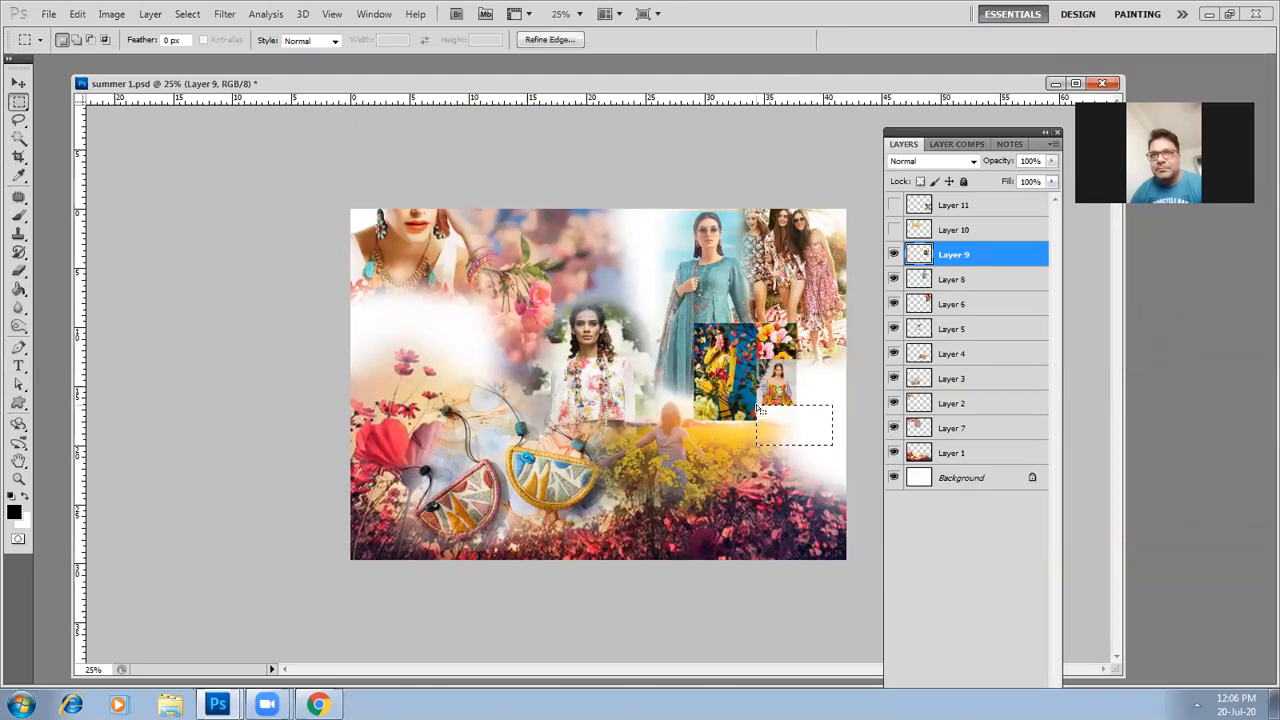
left_click(324, 210)
Place the Layer 9 picture at the board's right edge below the three women and enlarge it with Free Transform
left_click(19, 82)
right_click(733, 355)
left_click(754, 369)
left_click_drag(694, 331, 617, 243)
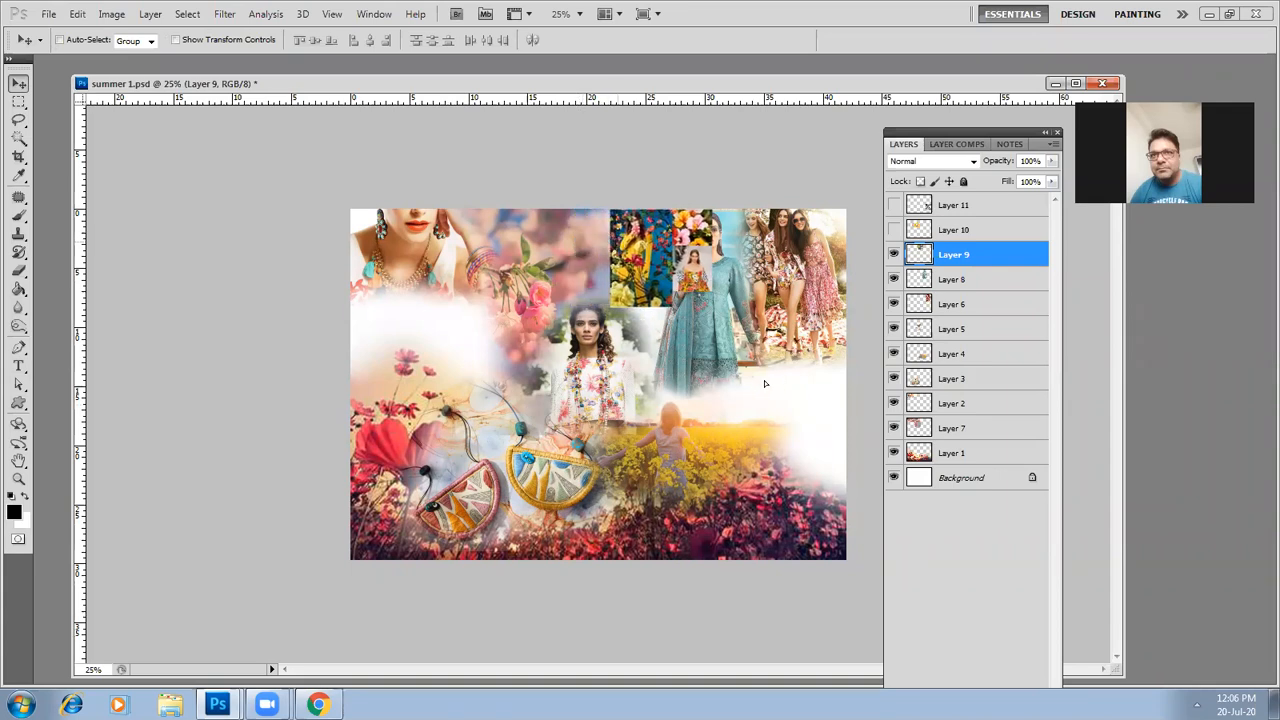
left_click_drag(746, 394, 796, 380)
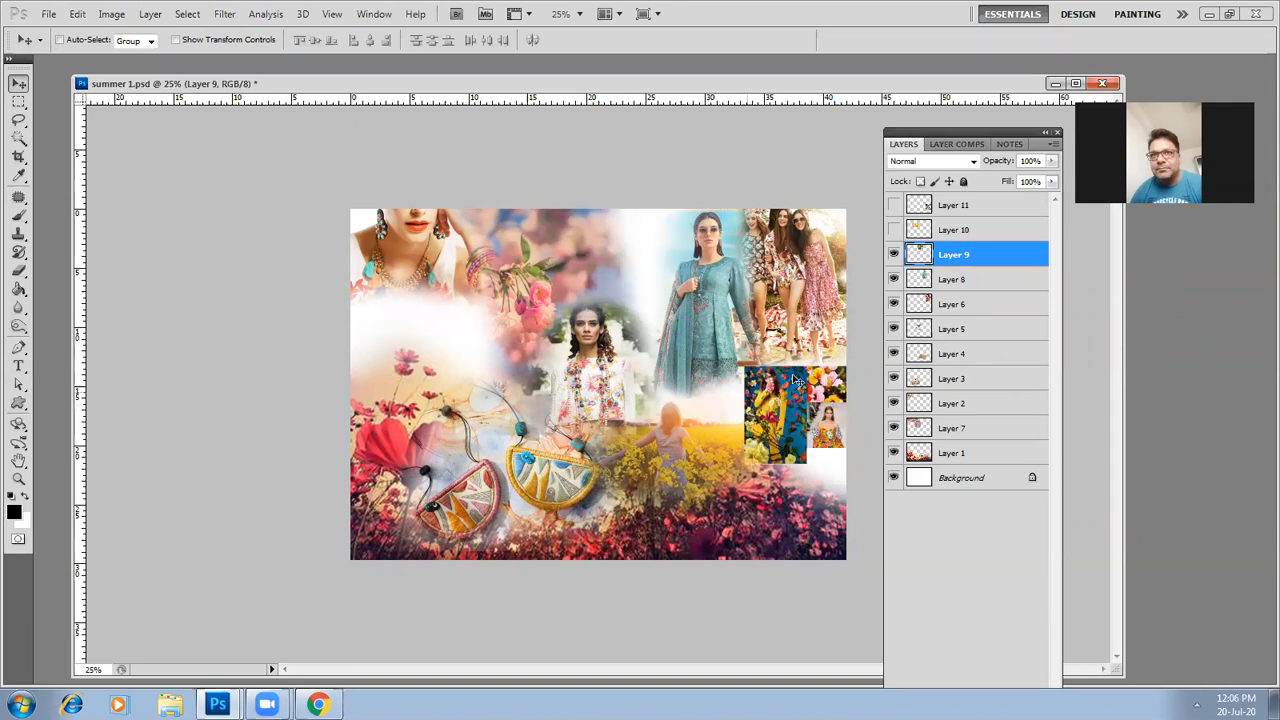
key("ctrl+t")
left_click_drag(729, 489, 690, 528)
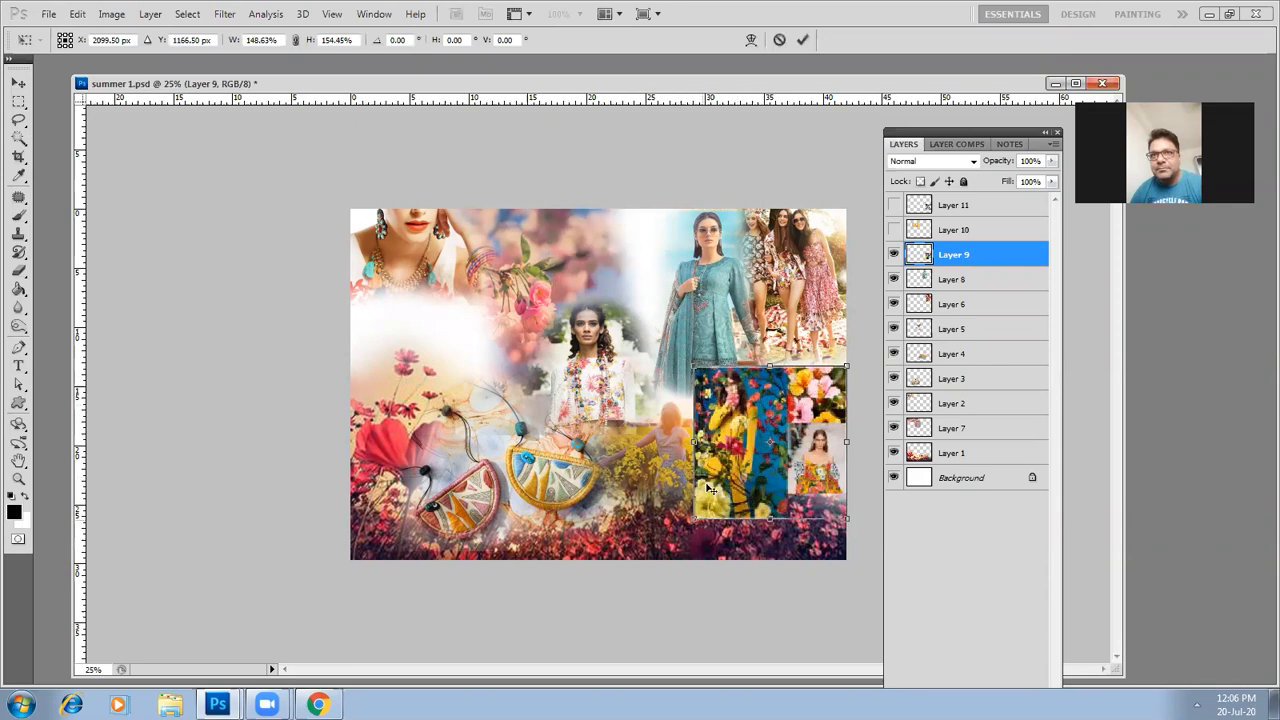
key("Return")
Set the eraser to a soft 288 px brush with 0% hardness for Layer 9
key("b")
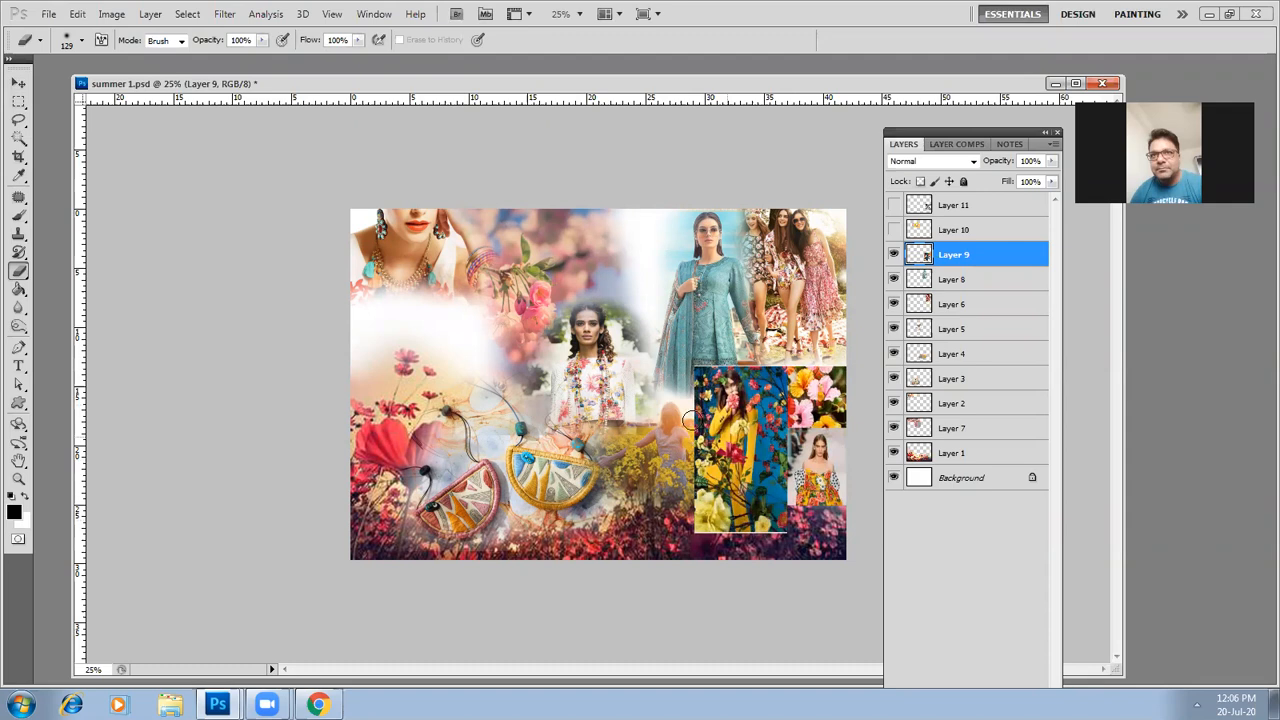
right_click(624, 381)
left_click(759, 415)
left_click_drag(769, 415, 774, 416)
left_click(677, 314)
right_click(694, 347)
left_click(795, 376)
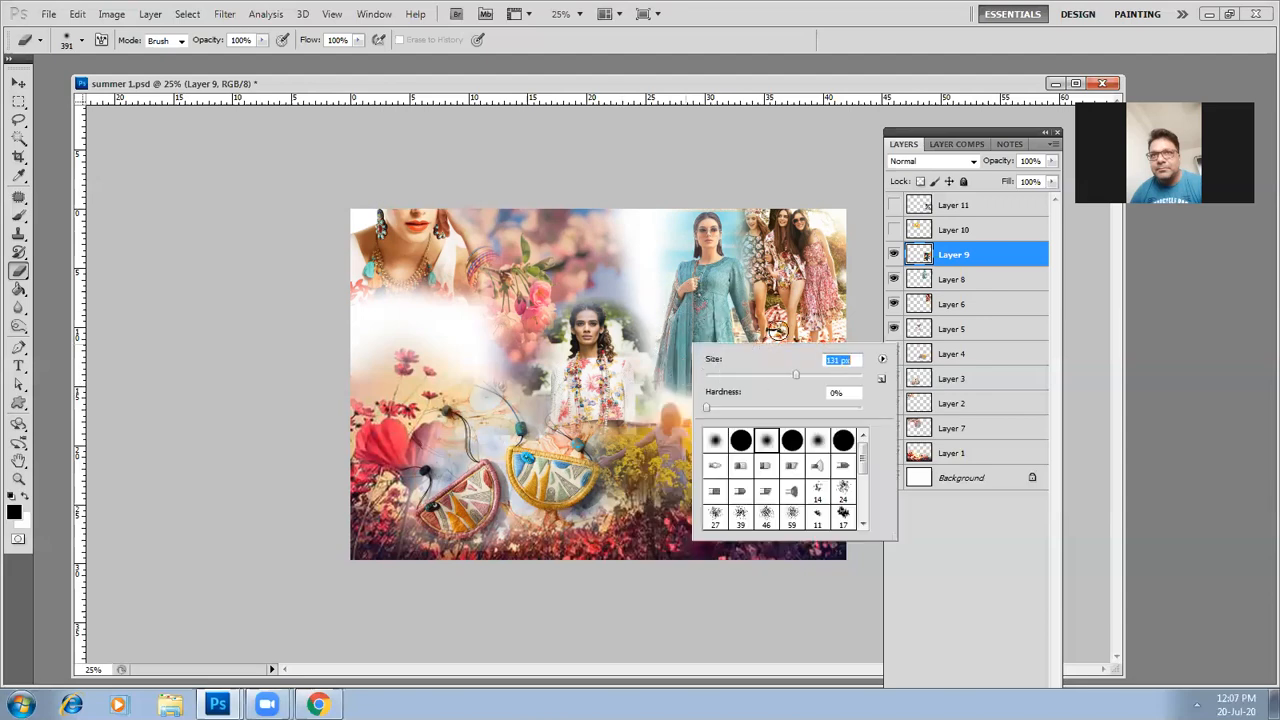
left_click(758, 278)
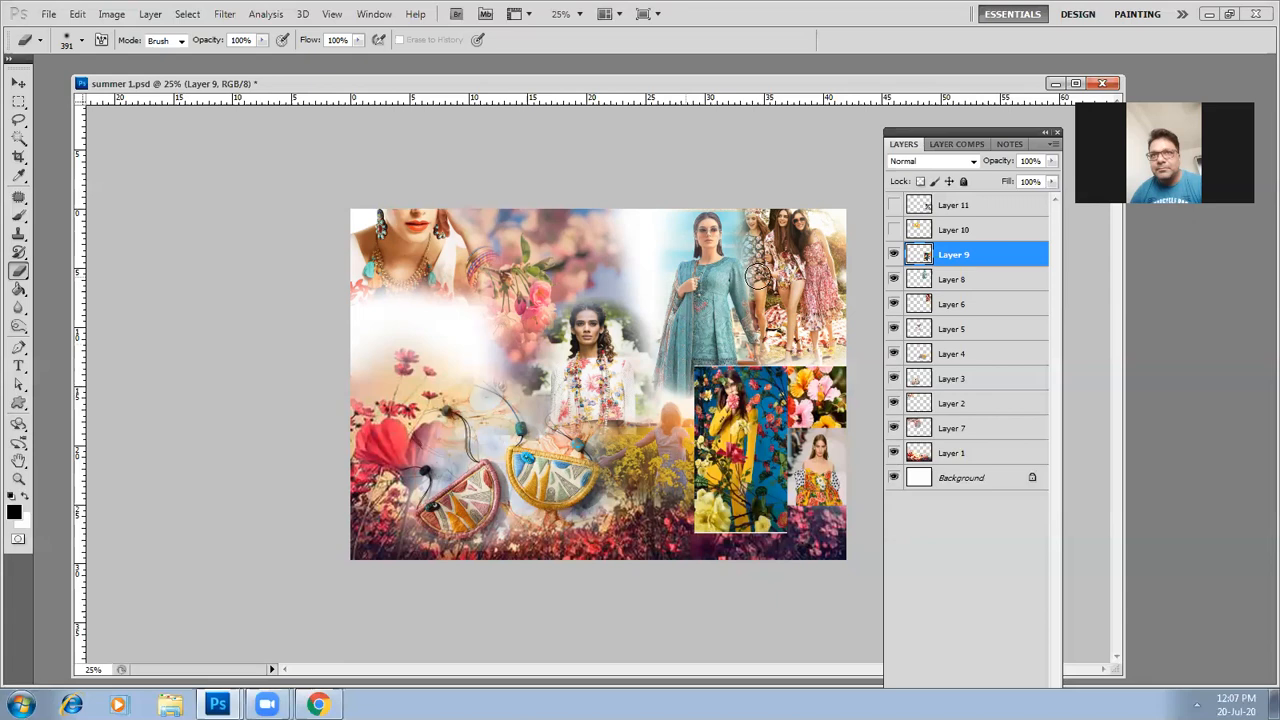
right_click(793, 354)
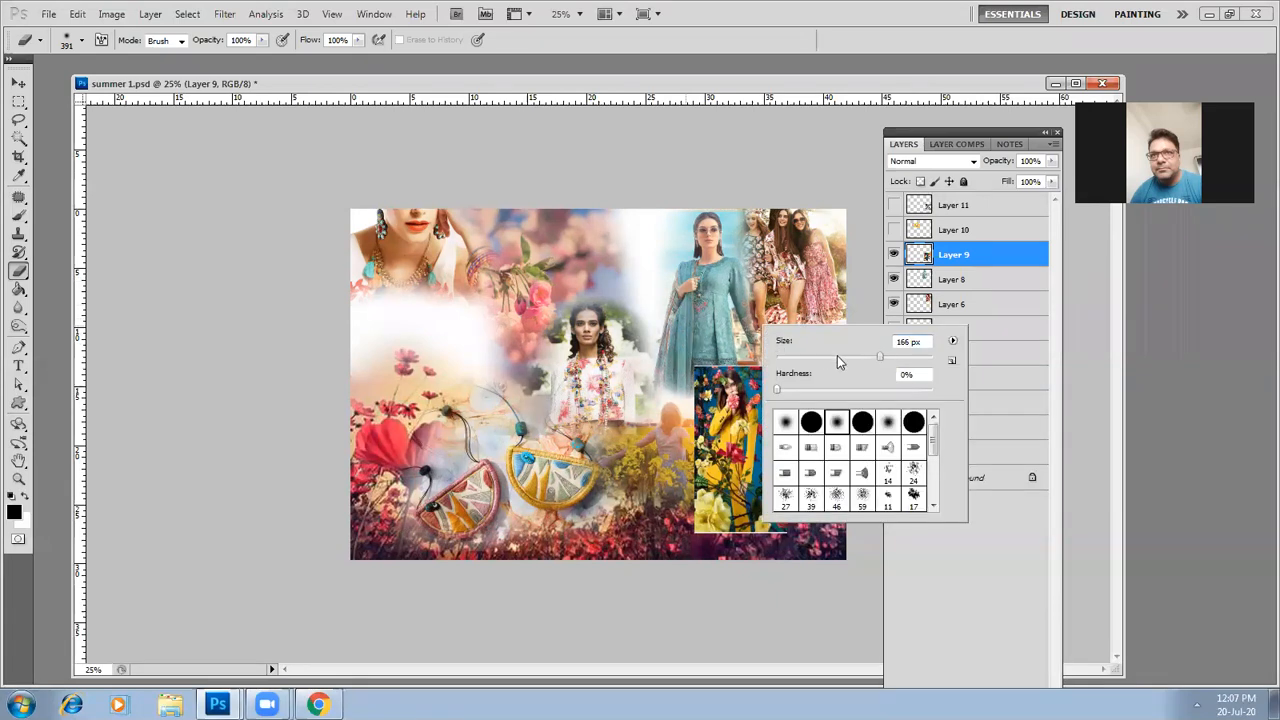
left_click(791, 281)
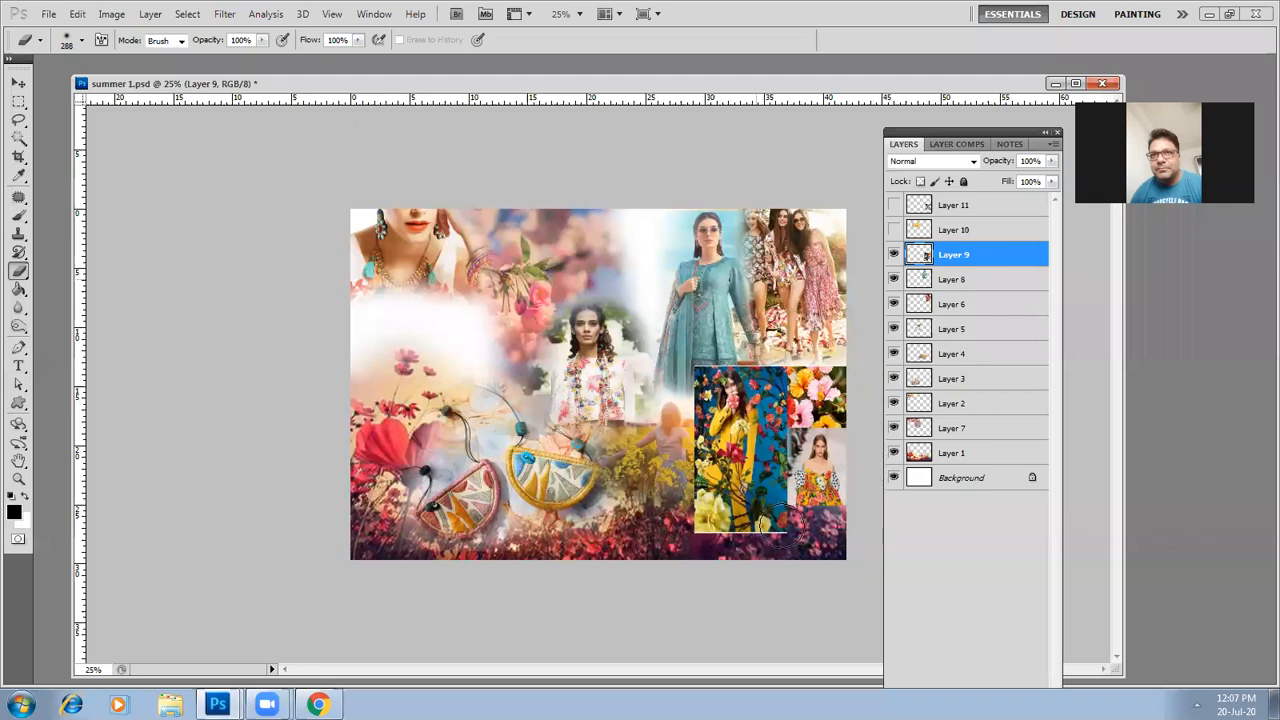
left_click_drag(732, 525, 772, 524)
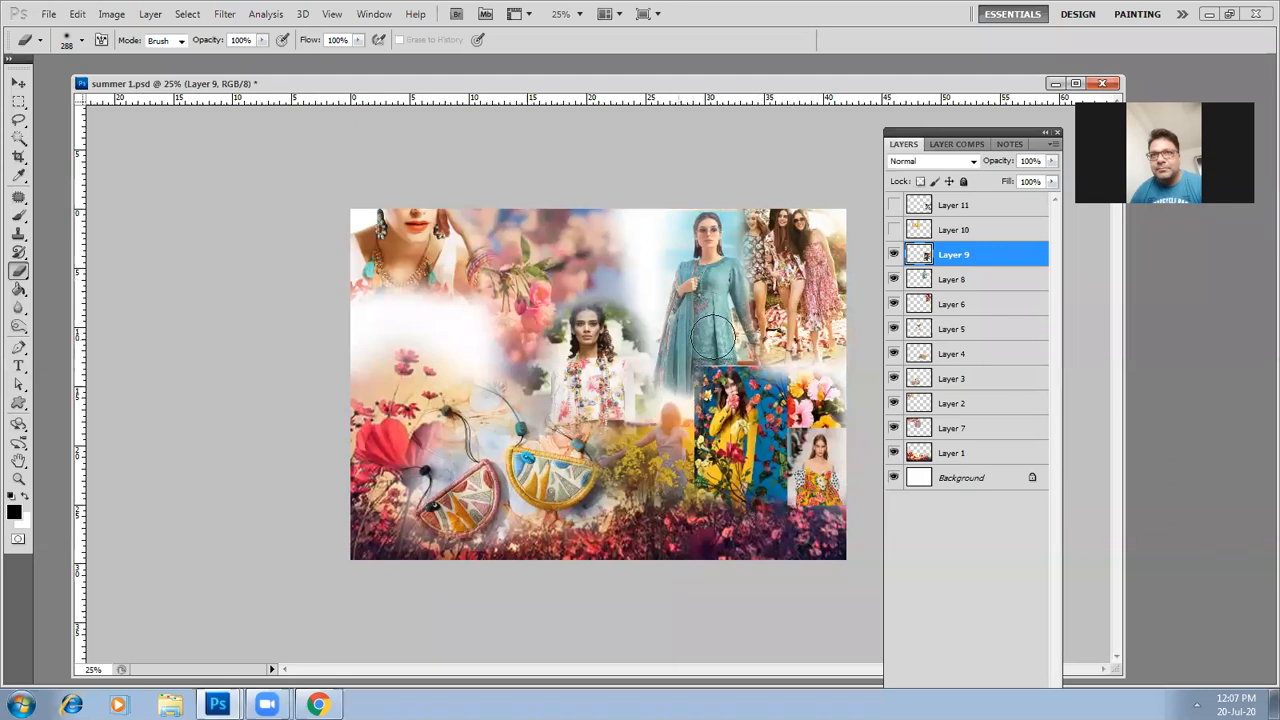
left_click_drag(684, 404, 719, 353)
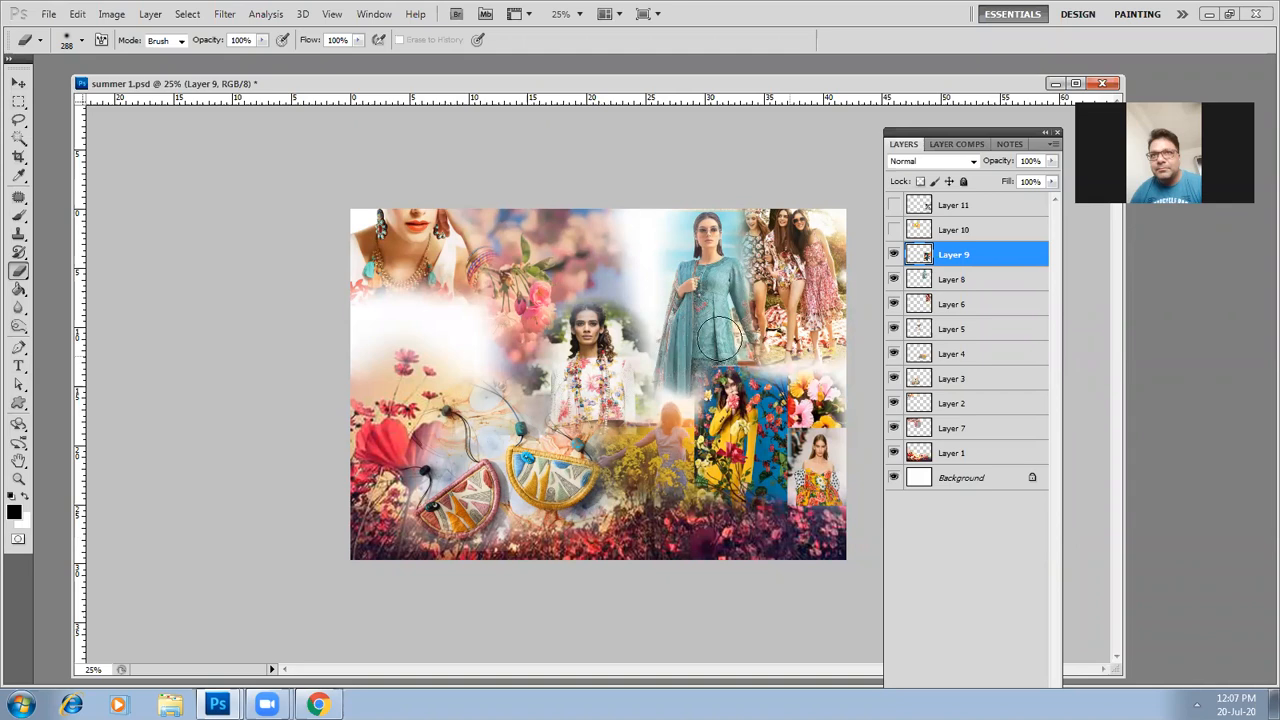
key("ctrl+alt+z")
key("ctrl+alt+z")
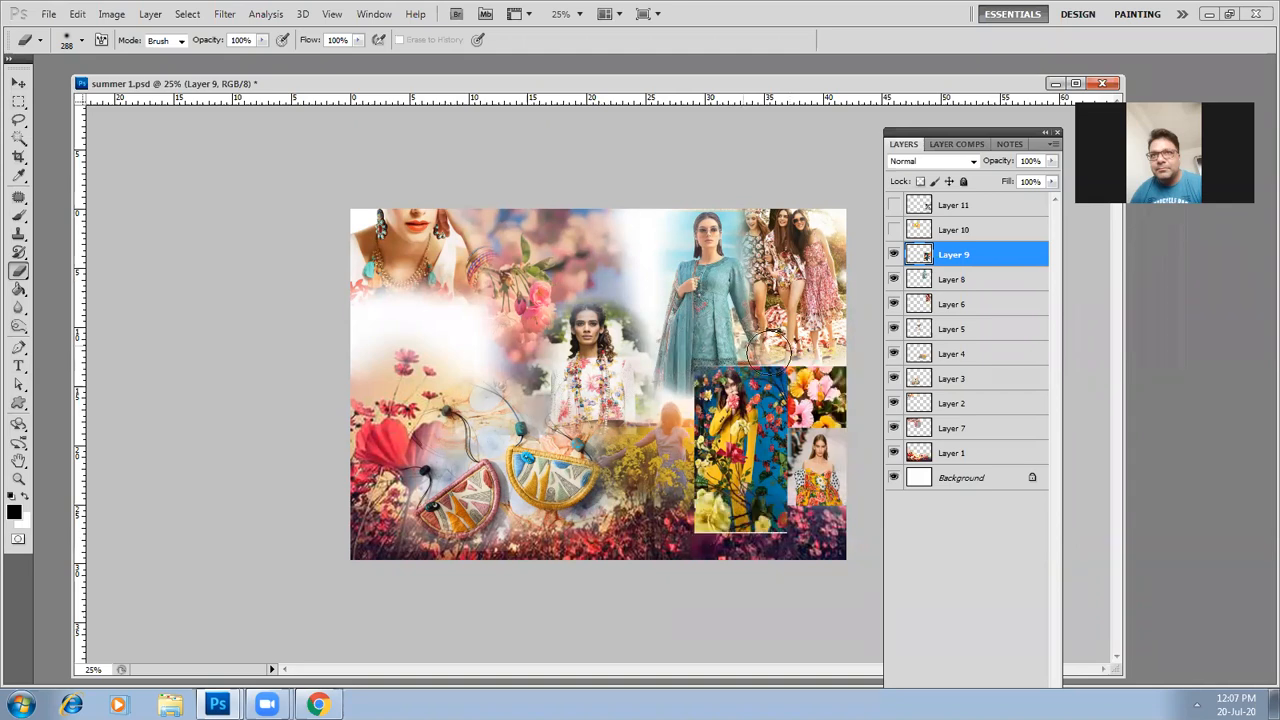
Erase the top and left edges of the Layer 9 picture softly and move the layer between Layer 3 and Layer 2
mouse_move(880, 394)
left_mouse_down()
mouse_move(659, 403)
mouse_move(676, 382)
mouse_move(684, 454)
left_mouse_up()
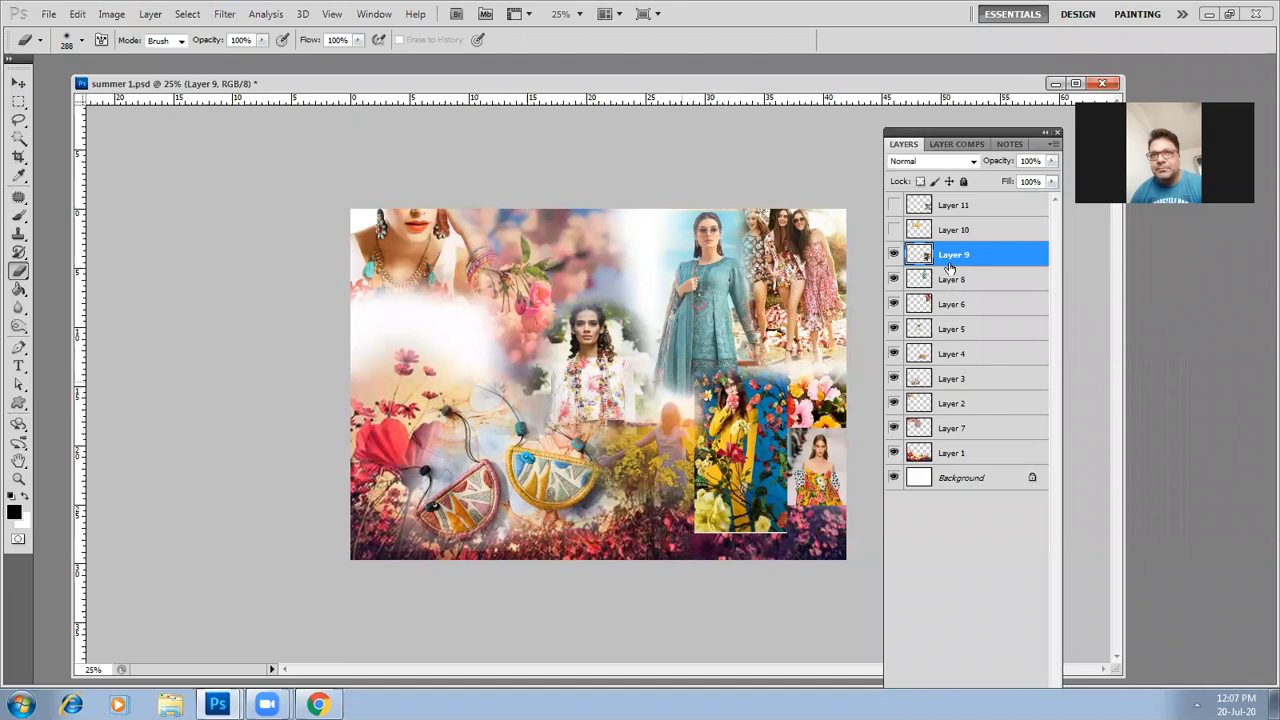
key("v")
left_click_drag(967, 398, 965, 392)
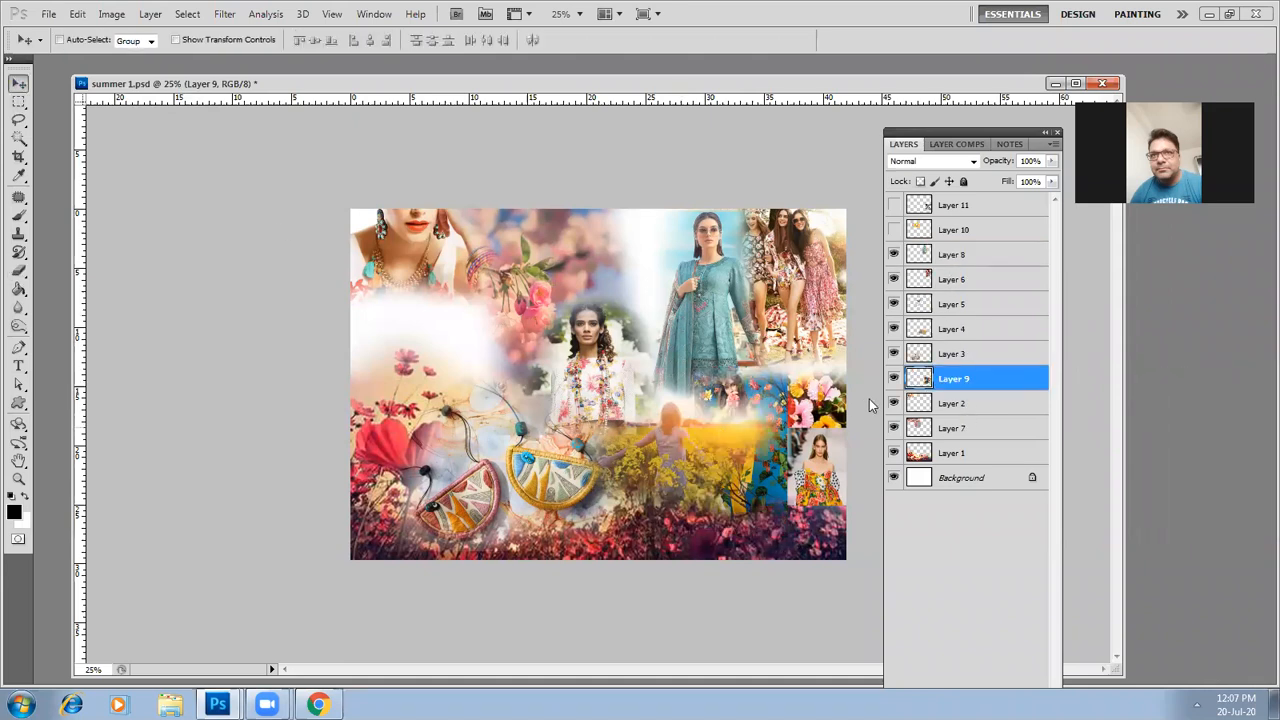
Move the Layer 9 picture to the board's top centre behind the women and soften its edges with the 288 px eraser
left_click_drag(833, 403, 820, 355)
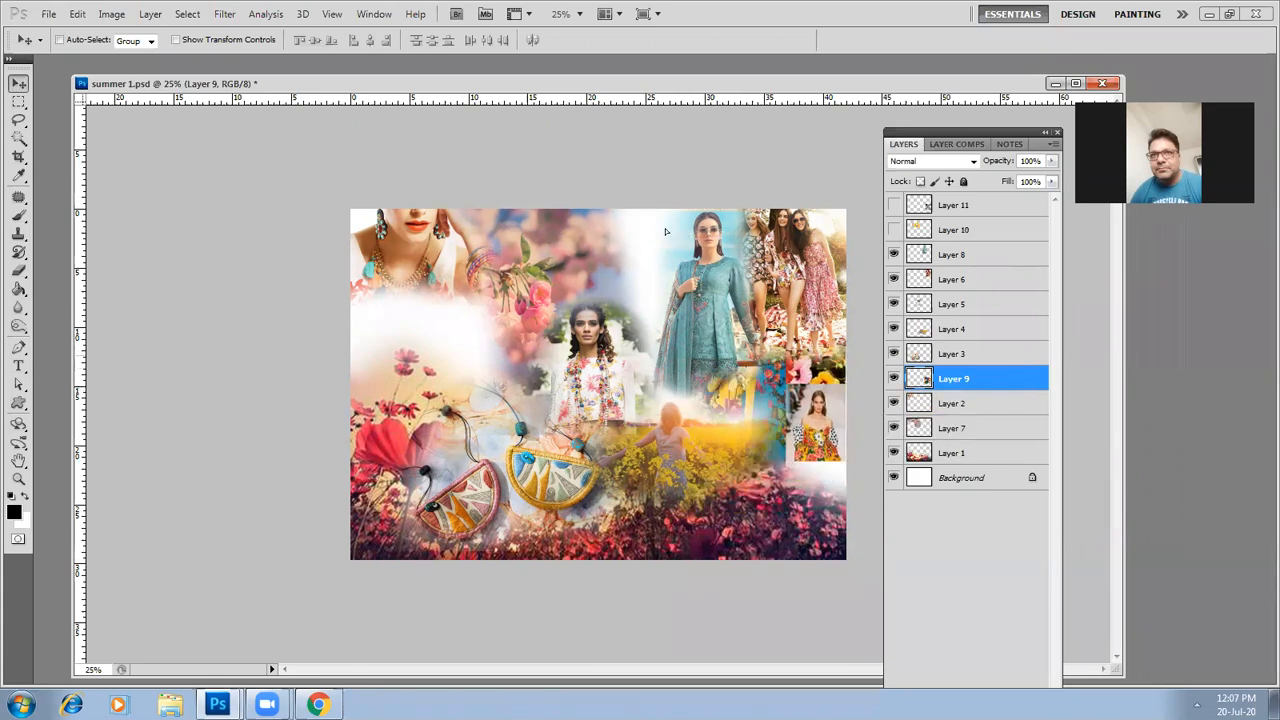
left_click_drag(661, 236, 667, 240)
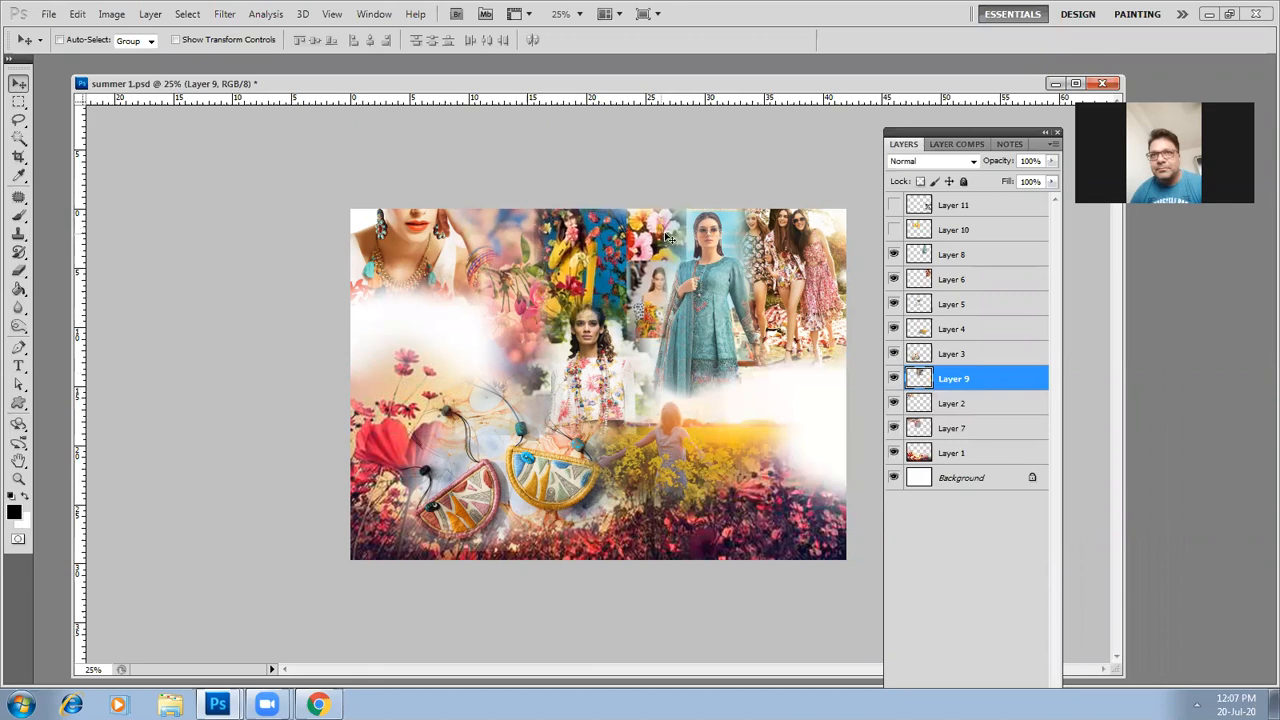
left_click(19, 271)
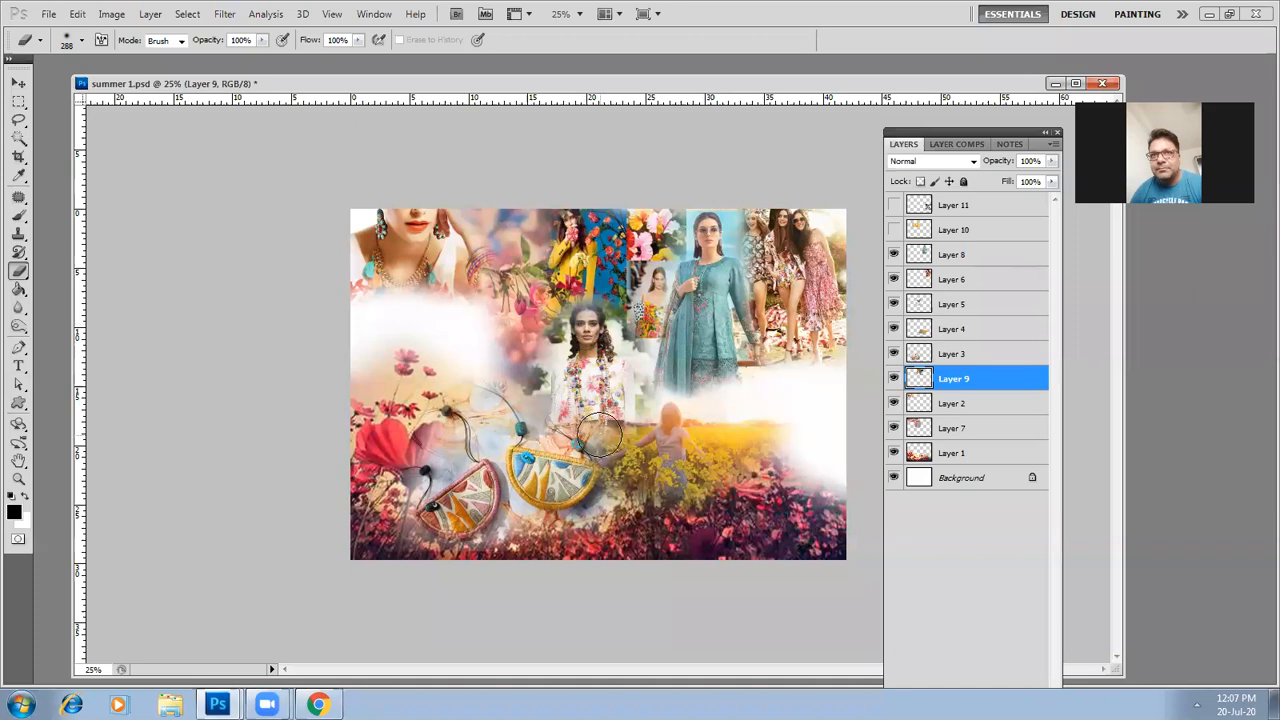
left_click(18, 82)
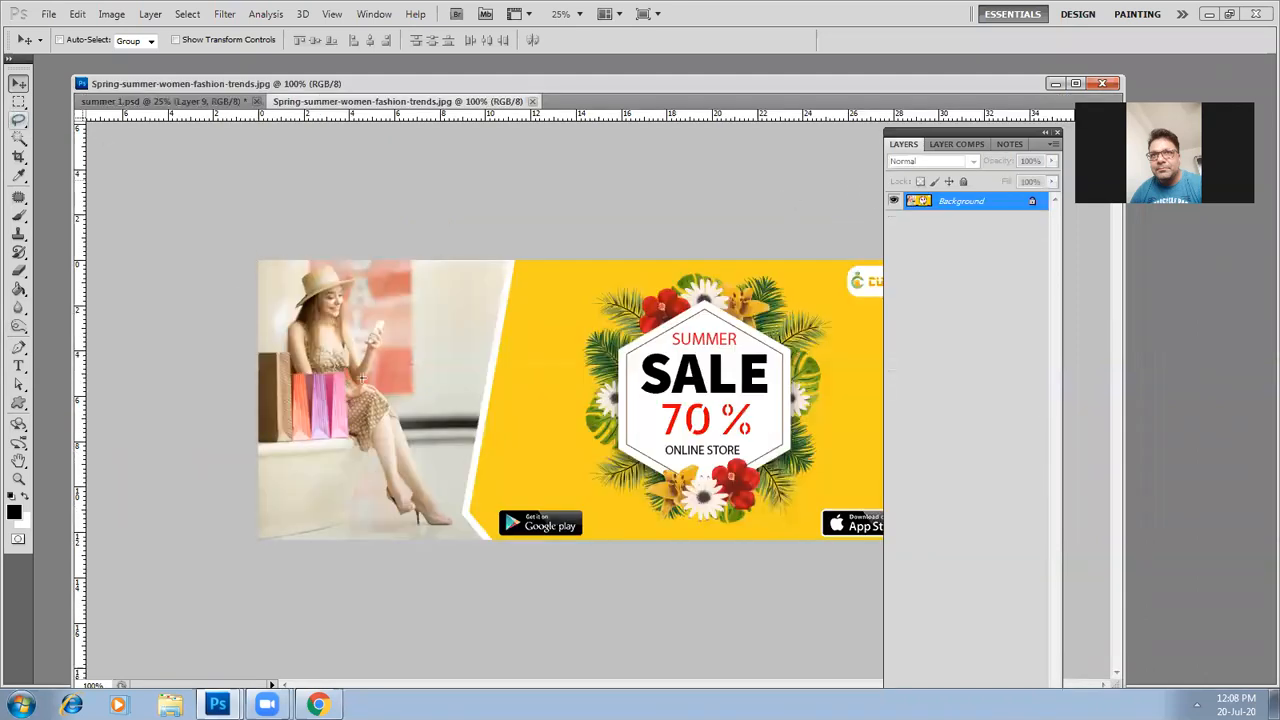
Select the seated woman with shopping bags in Spring-summer-women-fashion-trends.jpg and copy her into summer 1.psd at the board's left edge
left_click_drag(454, 526, 460, 545)
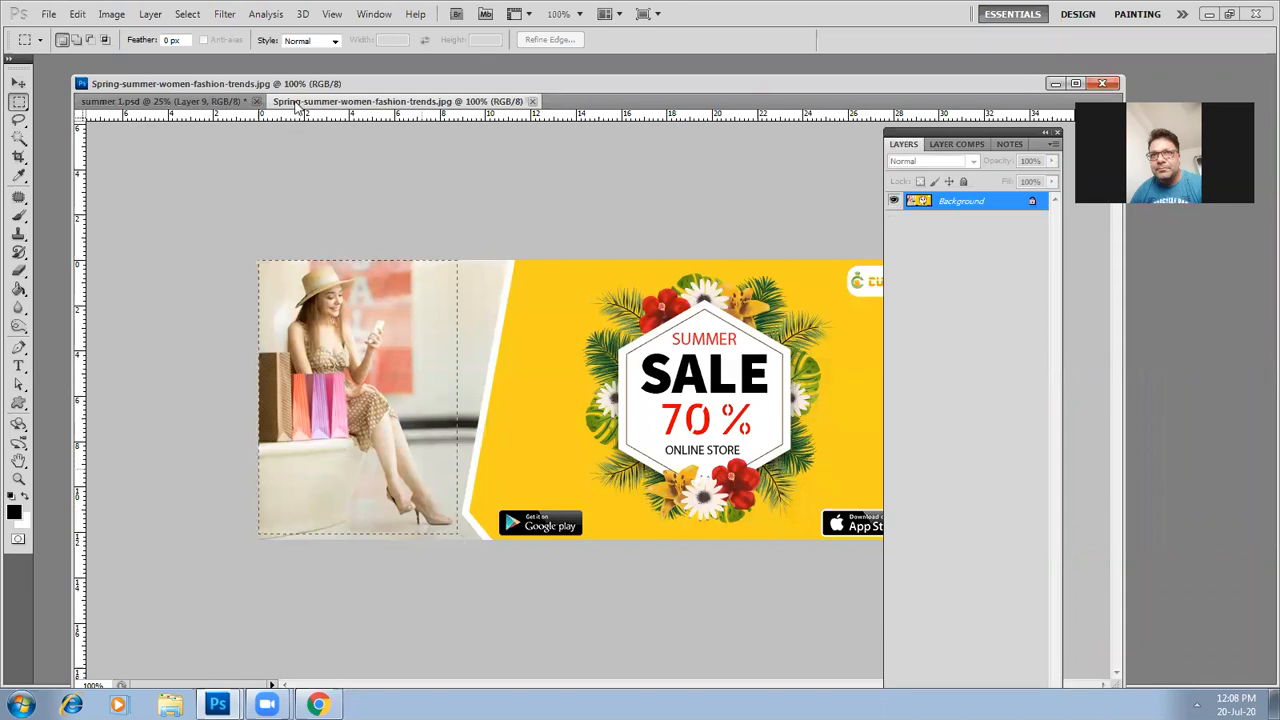
left_click(12, 87)
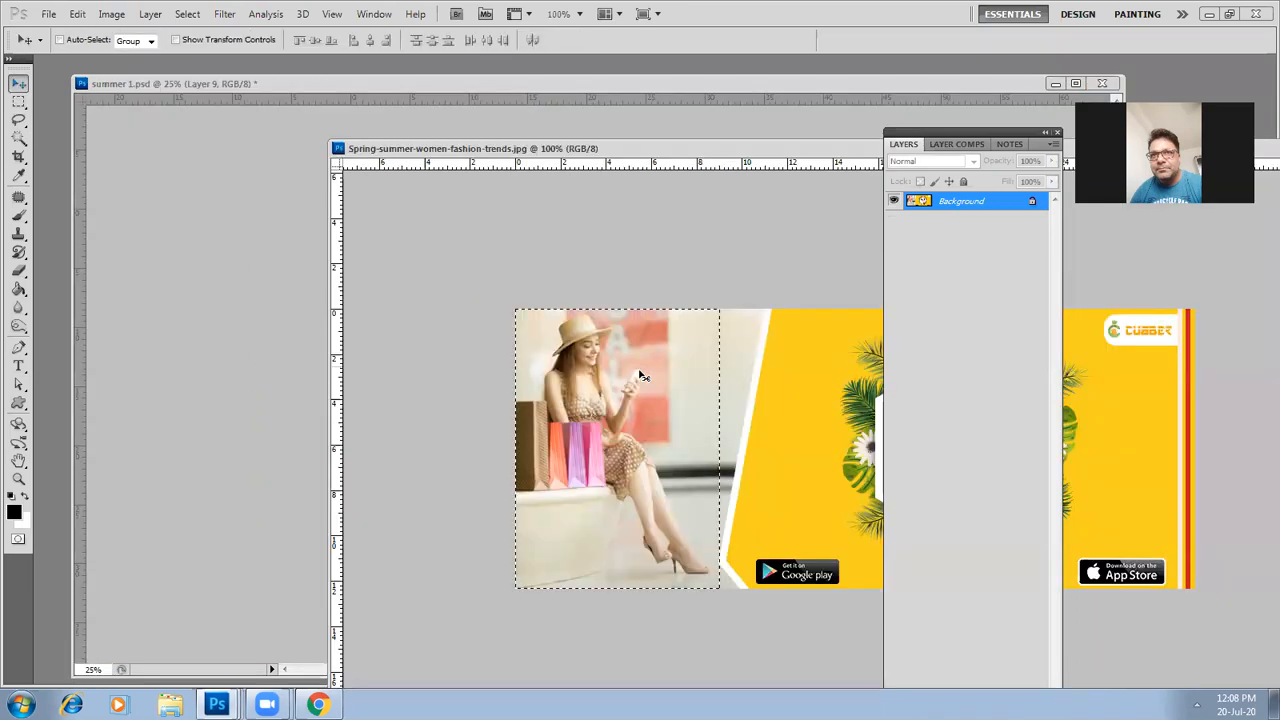
left_click_drag(639, 373, 397, 277)
left_click_drag(170, 225, 170, 225)
Enlarge the seated woman's picture to about 227% width and 211% height and place it below the pink blossoms, beside the central model
key("ctrl+t")
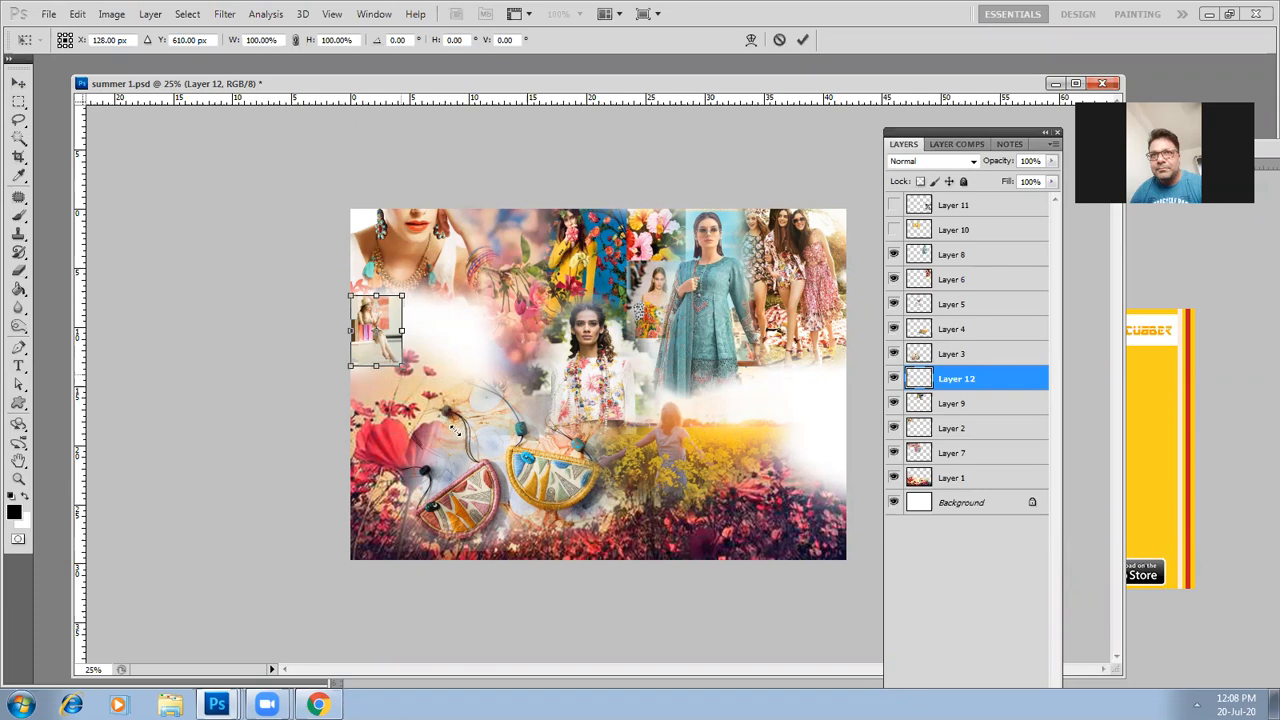
left_click_drag(488, 364, 482, 361)
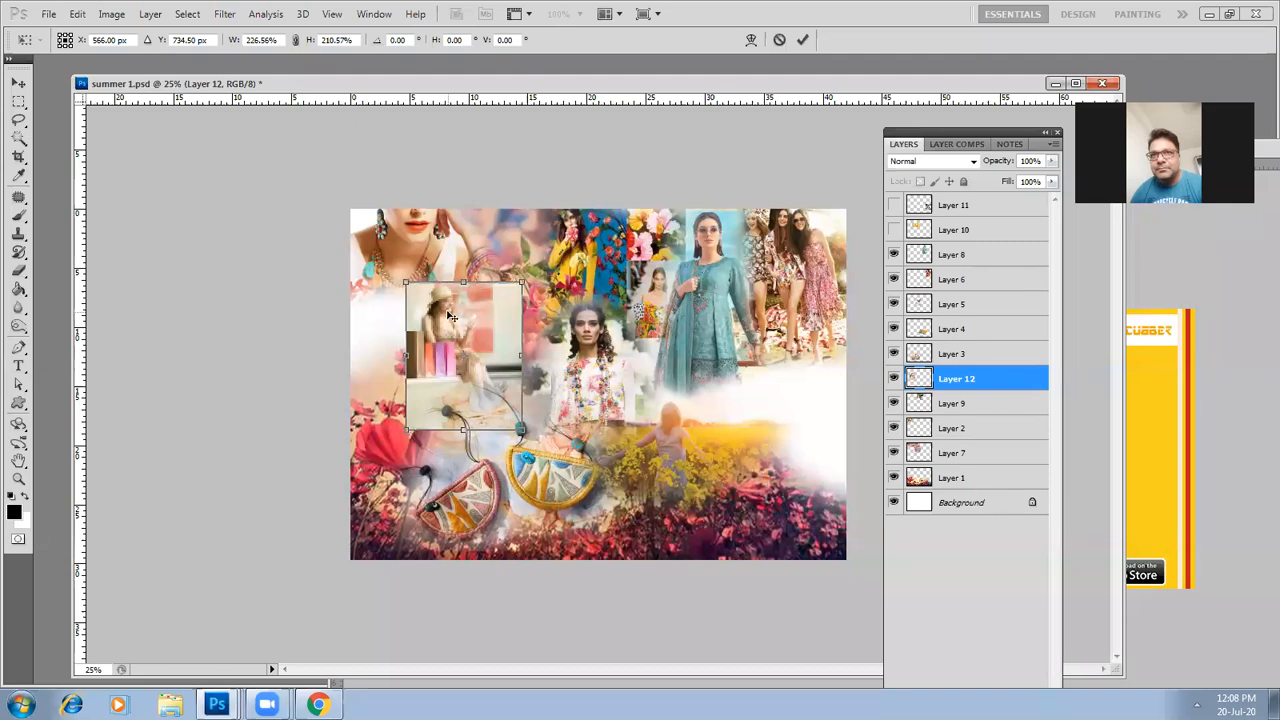
key("Return")
Softly erase the right, left and lower edges of the seated woman's picture with the 288 px eraser
left_click(20, 271)
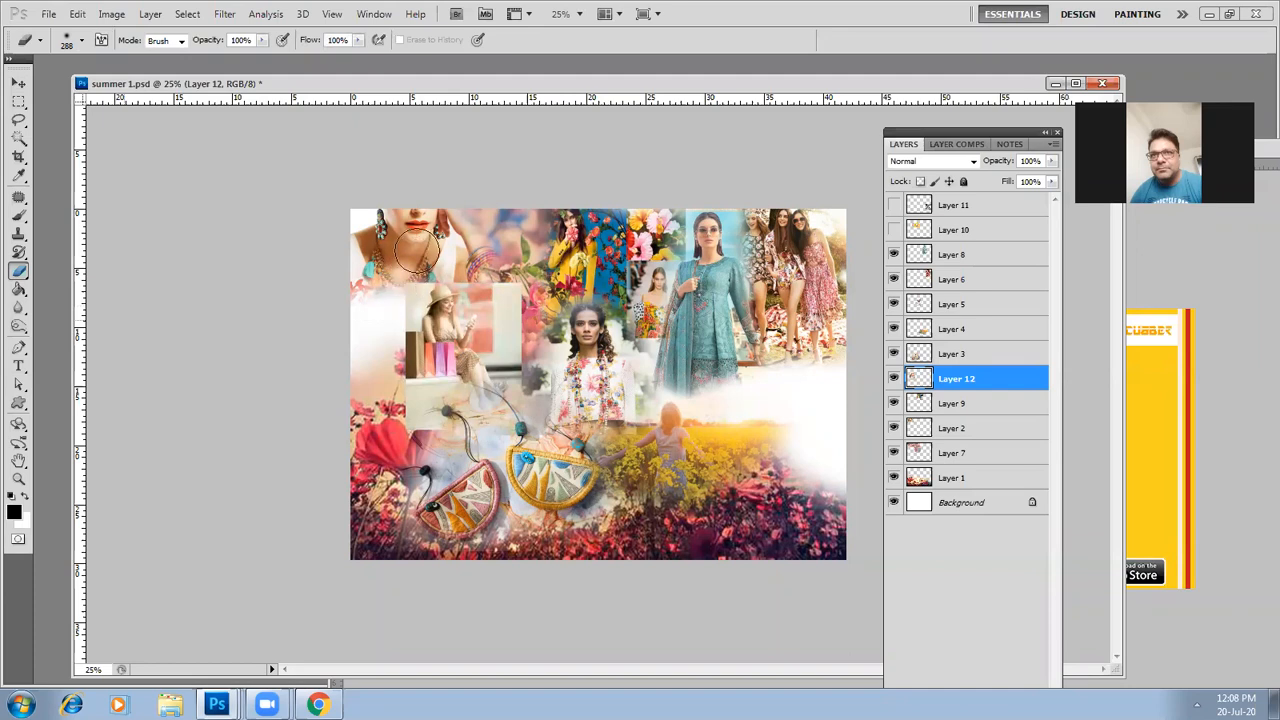
left_click_drag(514, 300, 526, 359)
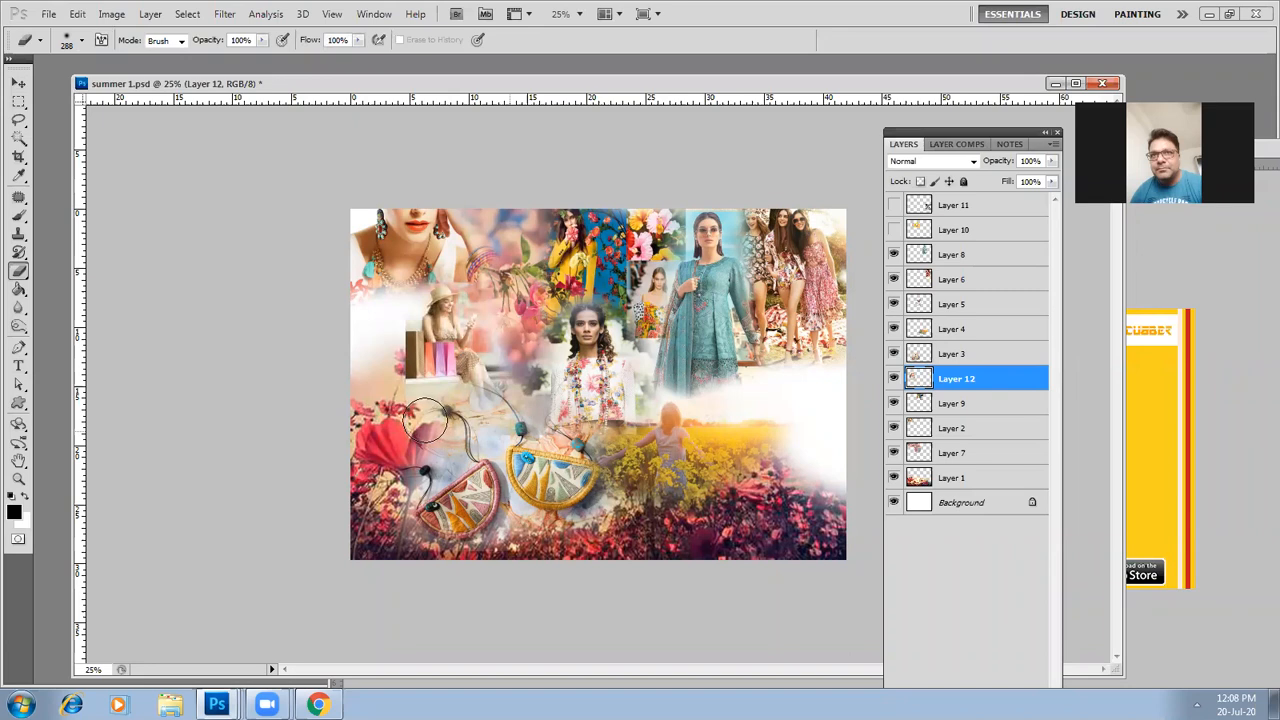
mouse_move(380, 341)
left_mouse_down()
mouse_move(372, 352)
mouse_move(380, 294)
mouse_move(415, 443)
left_mouse_up()
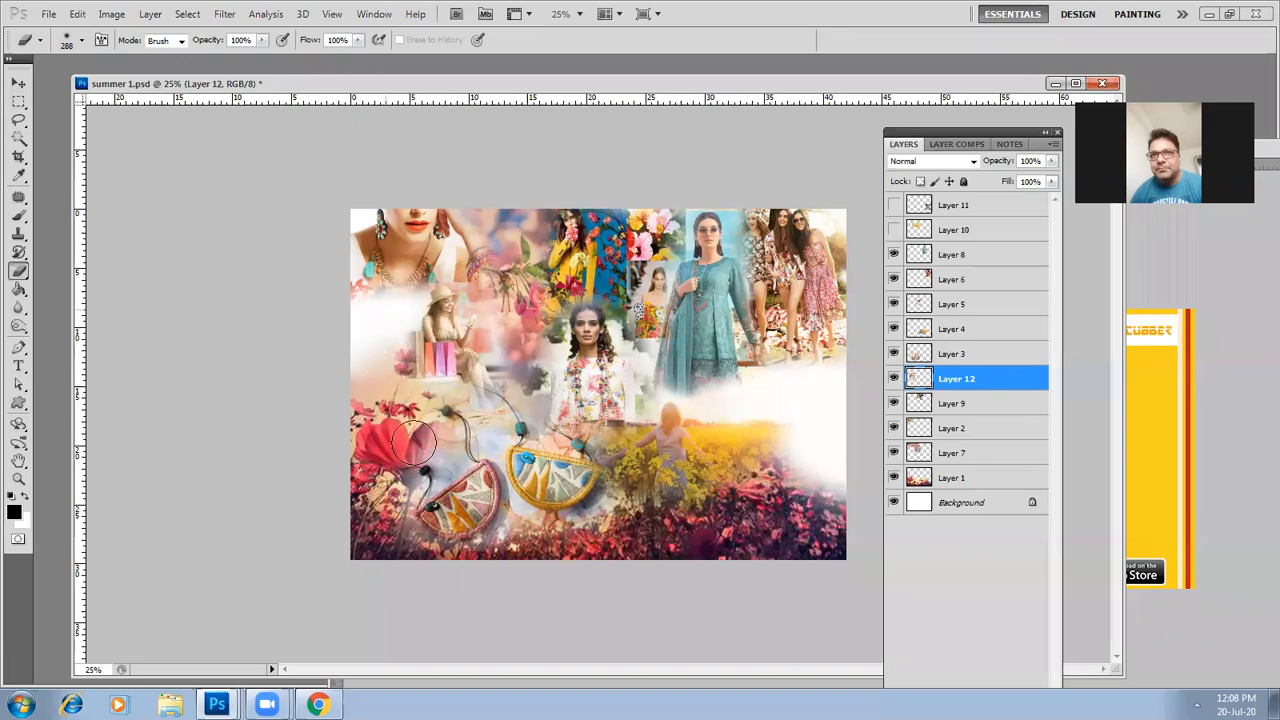
Delete Layer 10 and make Layer 11 visible again
left_click(19, 82)
left_click_drag(735, 87, 499, 183)
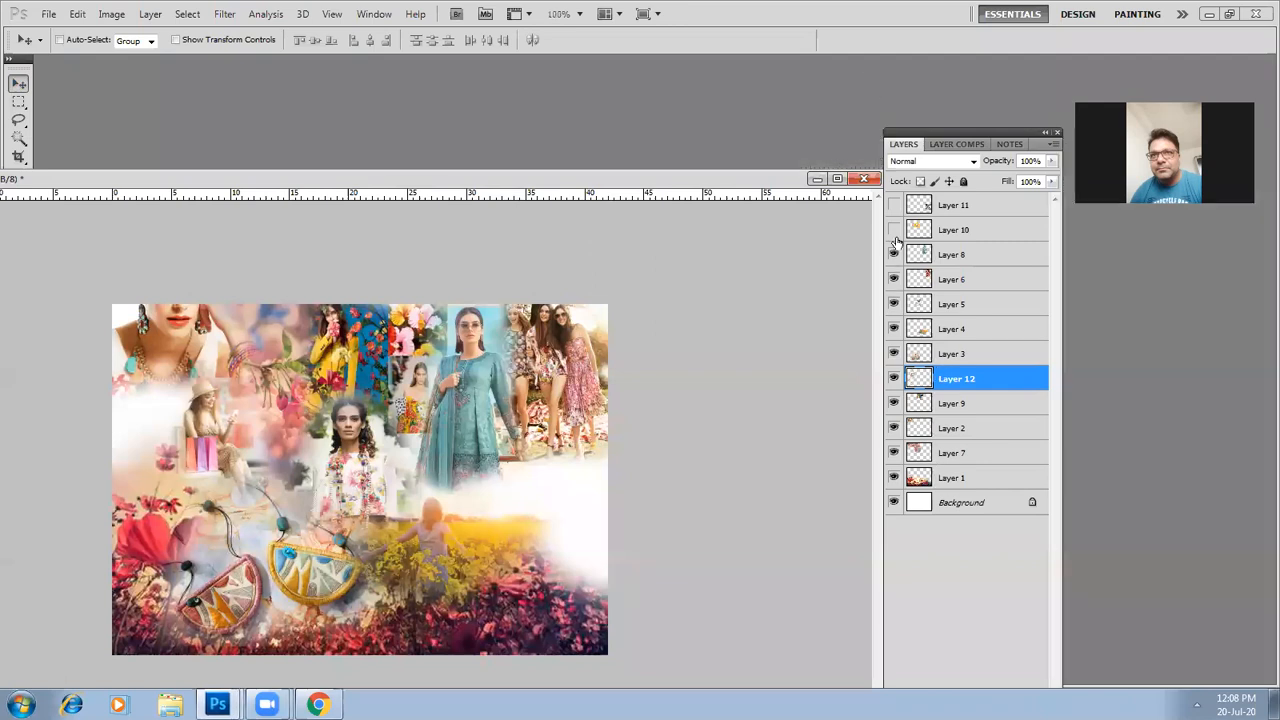
left_click(894, 229)
left_click(955, 233)
key("Delete")
left_click(894, 205)
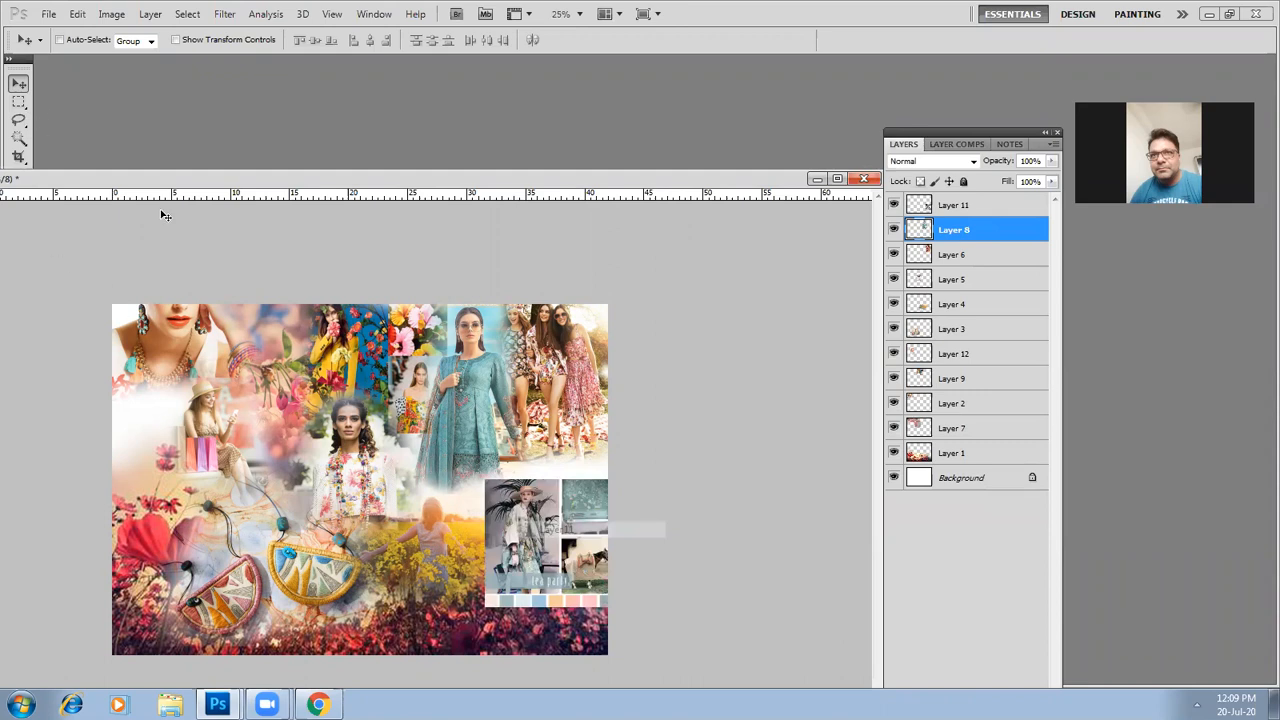
Select the bathtub and horse pictures with their swatches on Layer 11 and move them to the board's left edge
left_click_drag(176, 178, 227, 126)
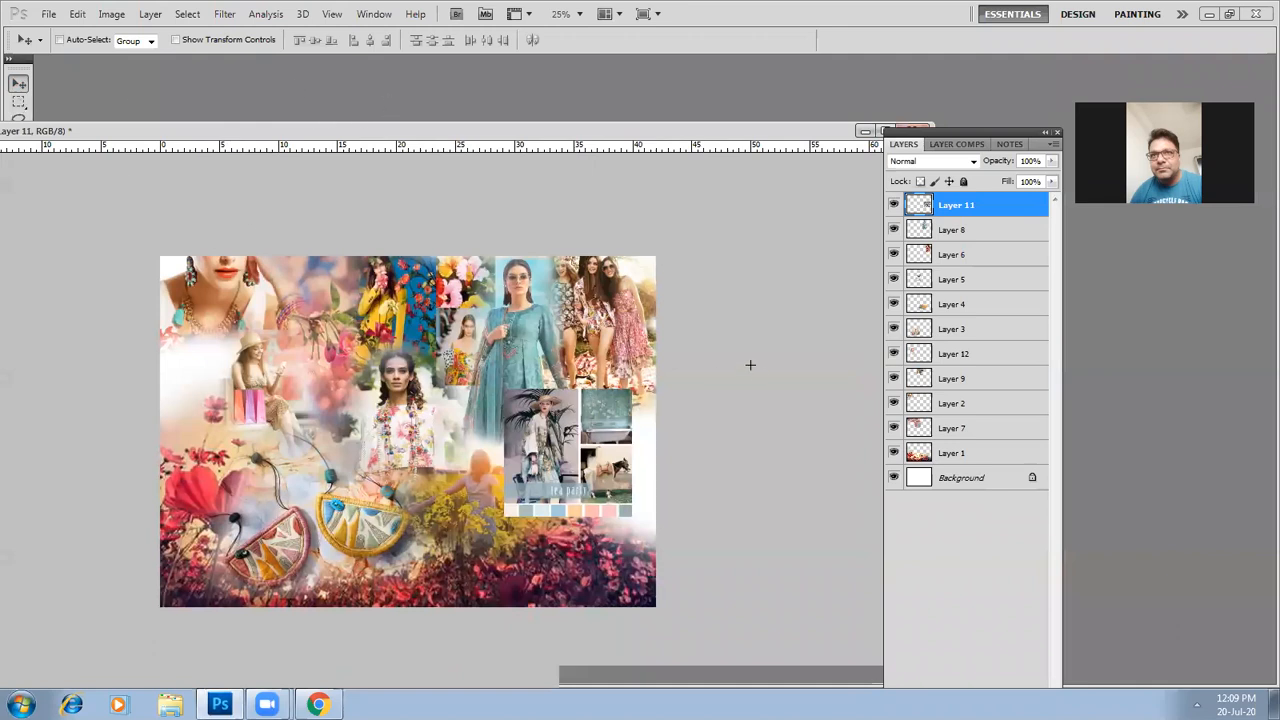
left_click_drag(803, 429, 837, 482)
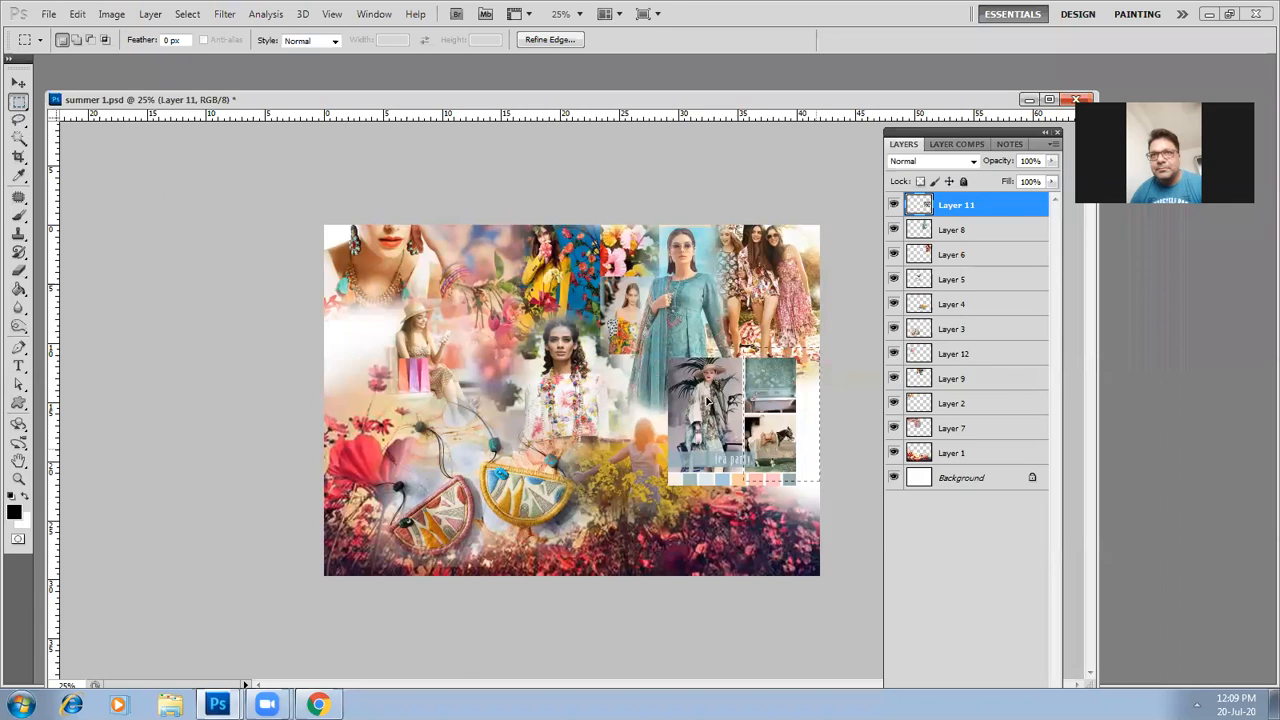
left_click_drag(707, 401, 351, 360)
left_click(14, 100)
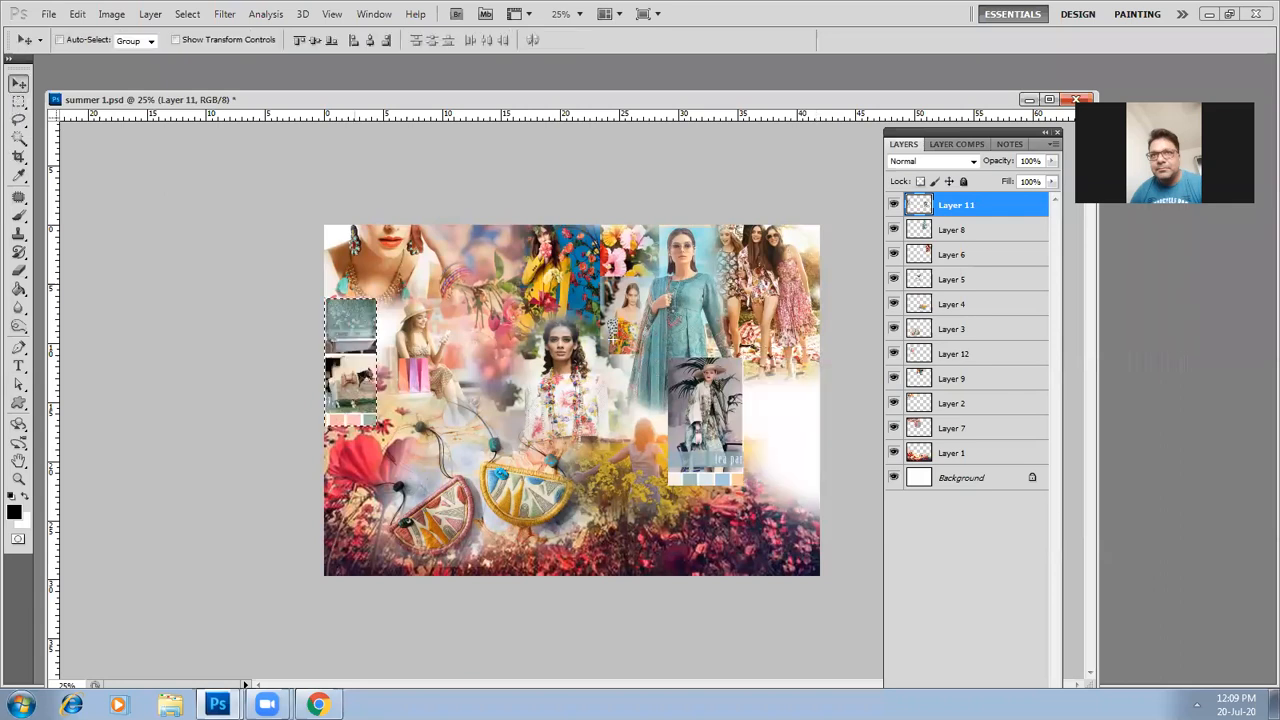
Move Layer 11's woman-with-palms picture to the board's right edge and enlarge it to about 120% width and 108% height
left_click_drag(661, 359, 770, 496)
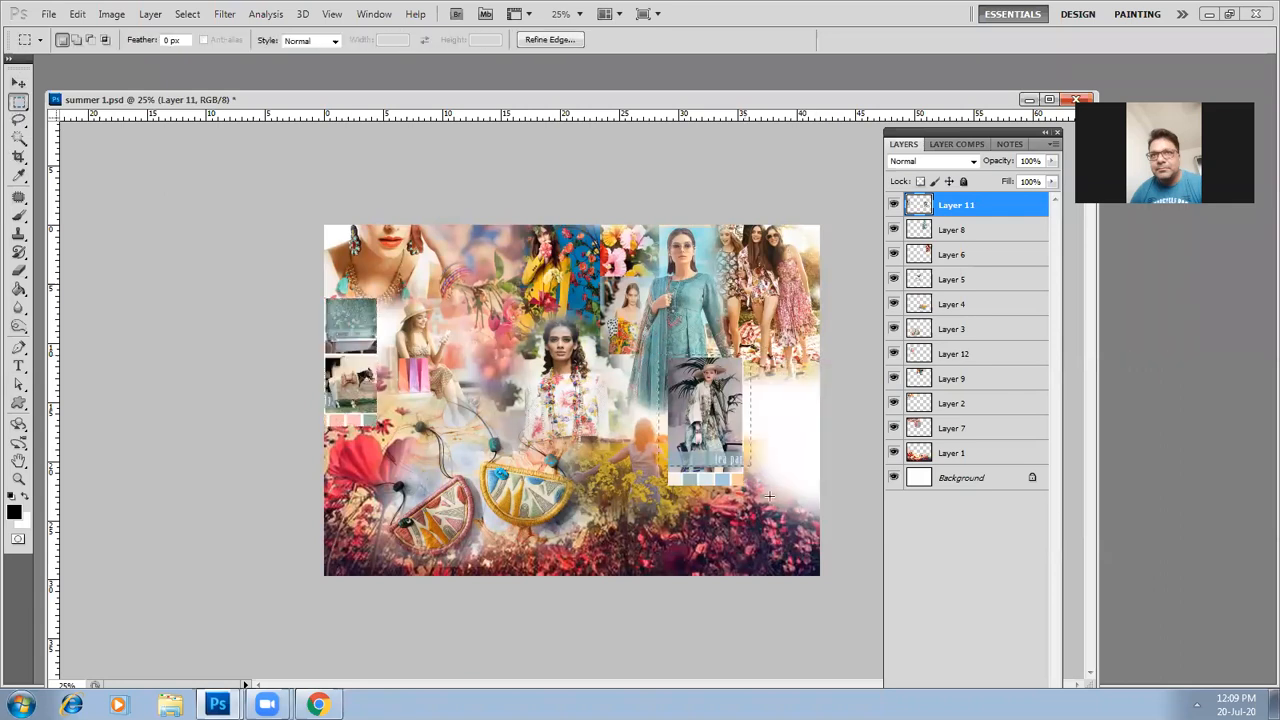
left_click(18, 83)
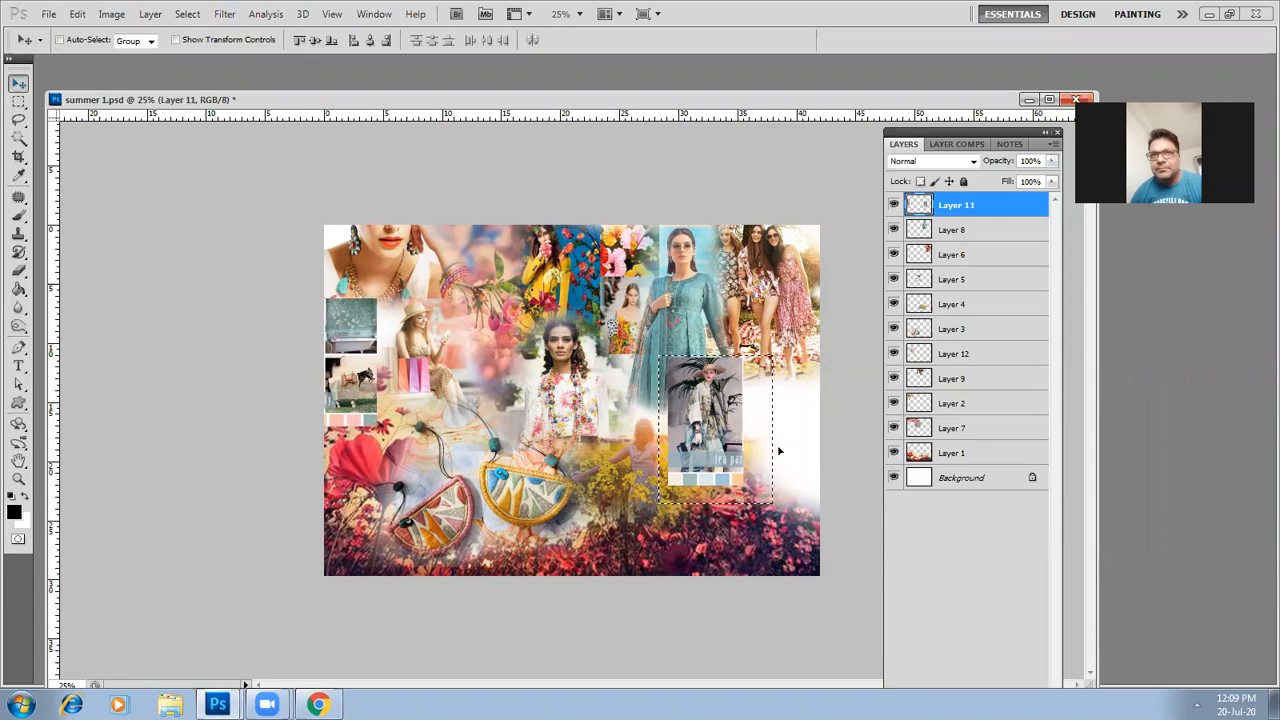
left_click_drag(780, 452, 858, 474)
key("ctrl+t")
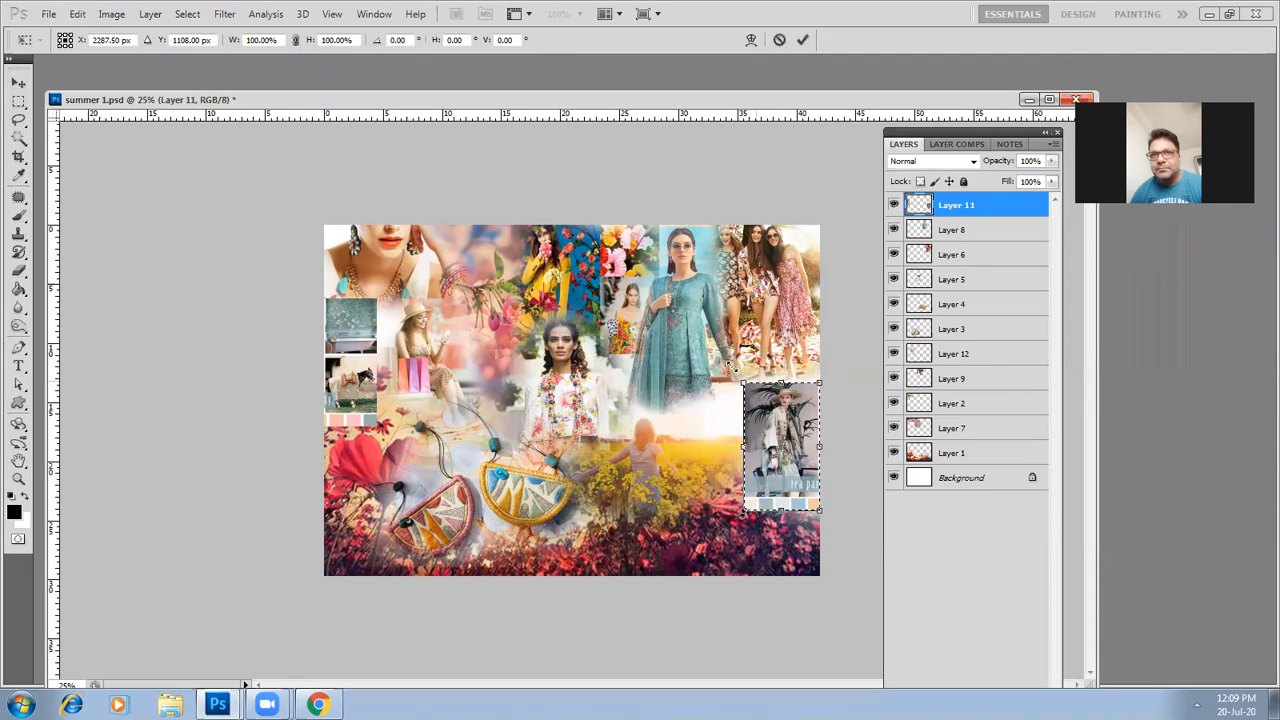
left_click_drag(742, 381, 728, 370)
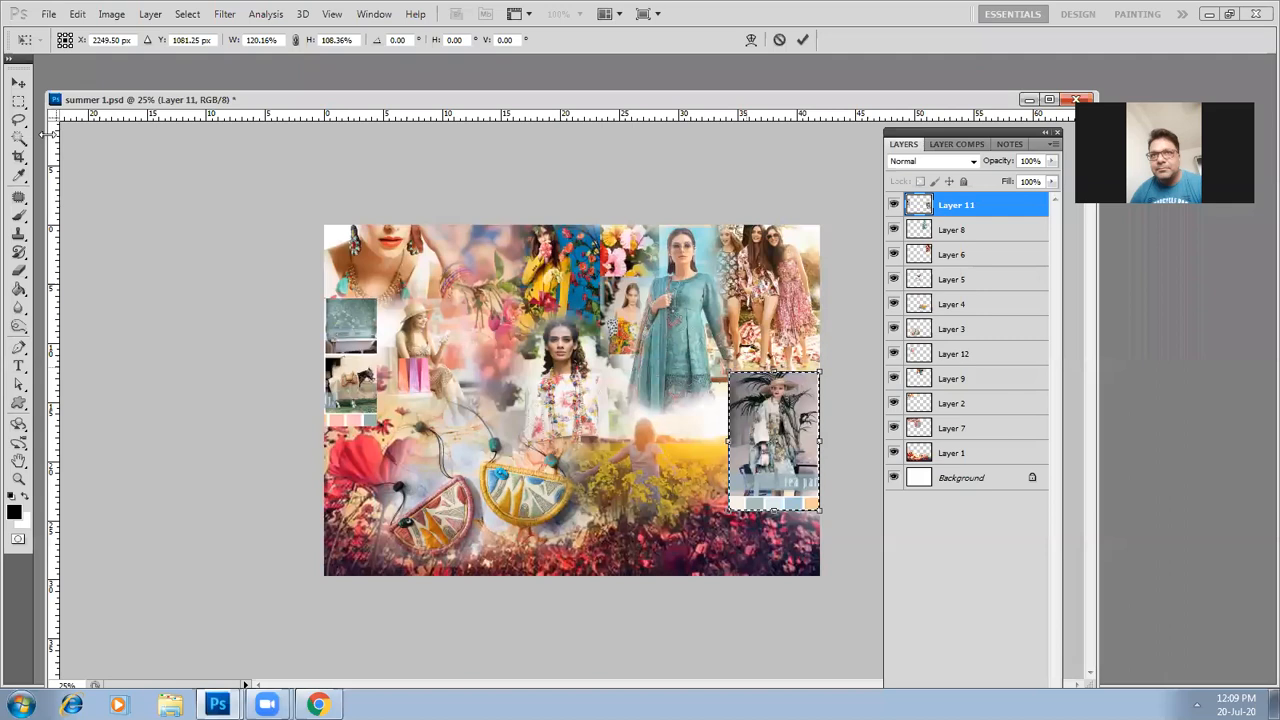
Softly erase the edges of the woman-with-palms picture and the swatches beneath it
left_click(20, 272)
mouse_move(712, 372)
left_mouse_down()
mouse_move(711, 478)
mouse_move(728, 505)
left_mouse_up()
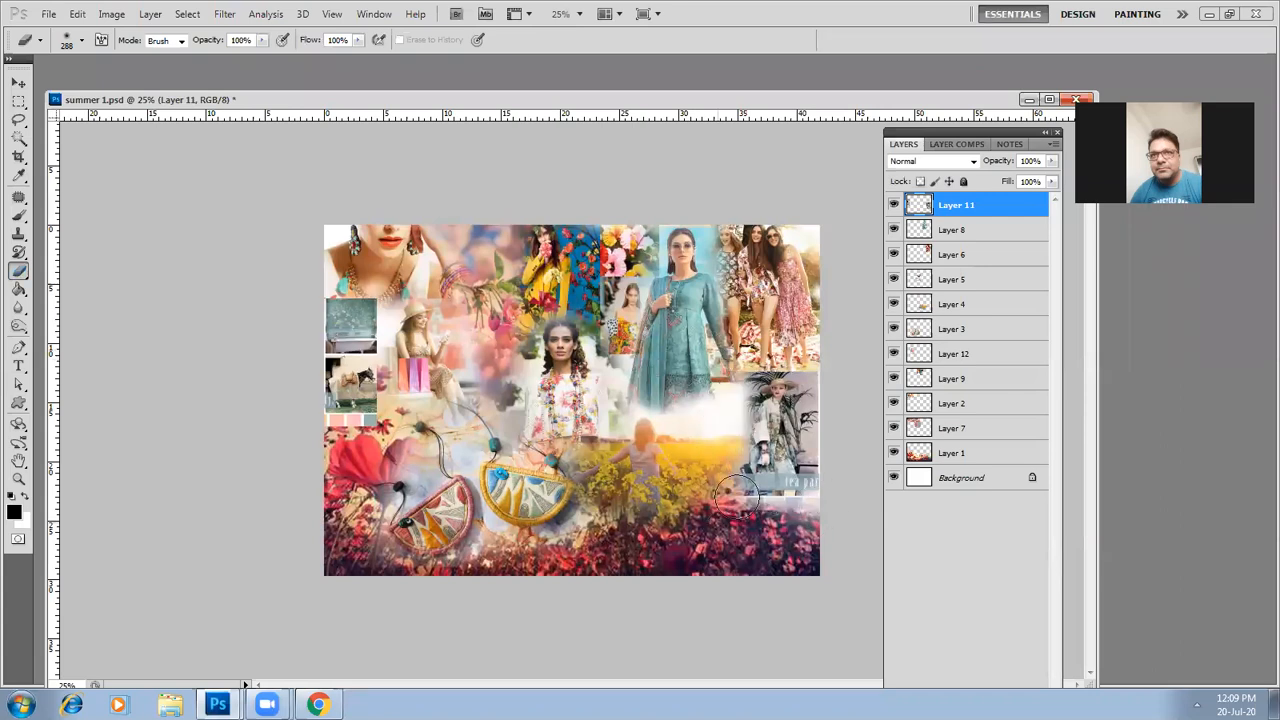
mouse_move(787, 349)
left_mouse_down()
mouse_move(755, 356)
mouse_move(802, 360)
mouse_move(752, 344)
mouse_move(738, 365)
mouse_move(739, 350)
mouse_move(738, 361)
mouse_move(790, 334)
left_mouse_up()
Scale the whole of Layer 11 to 106.30% width and 123.75% height
left_click(18, 83)
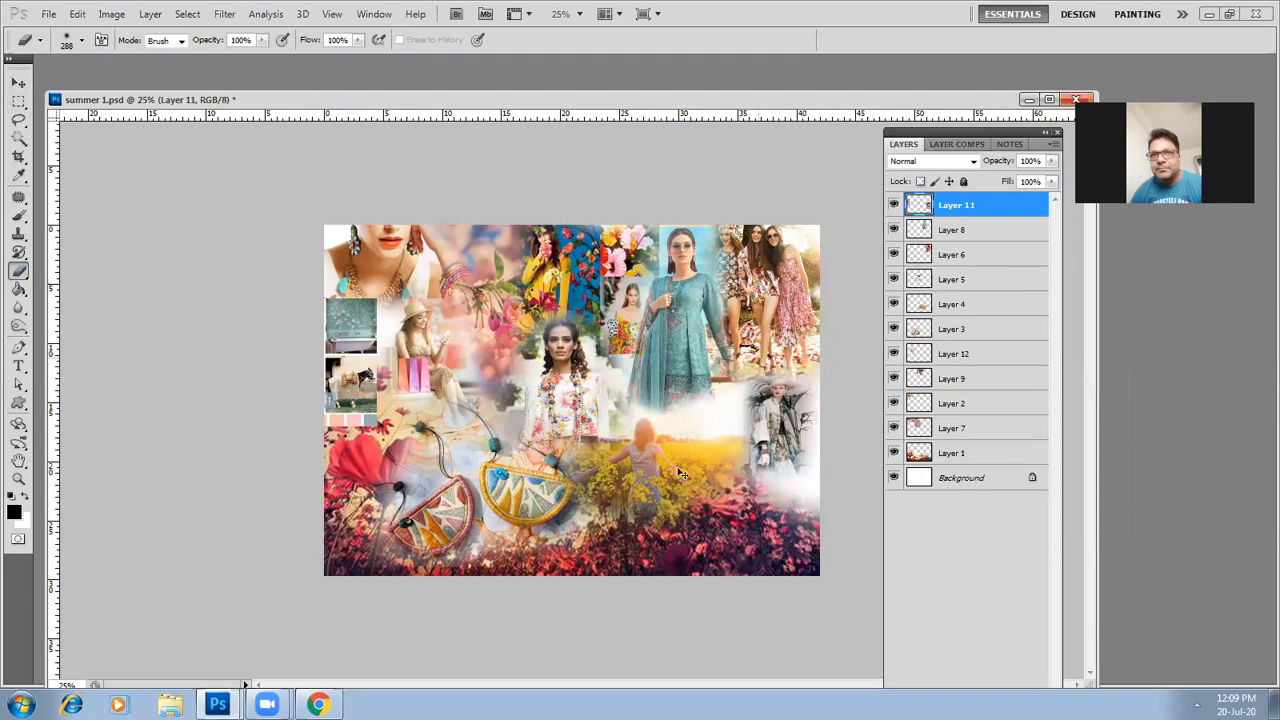
right_click(773, 413)
left_click(797, 424)
key("ctrl+t")
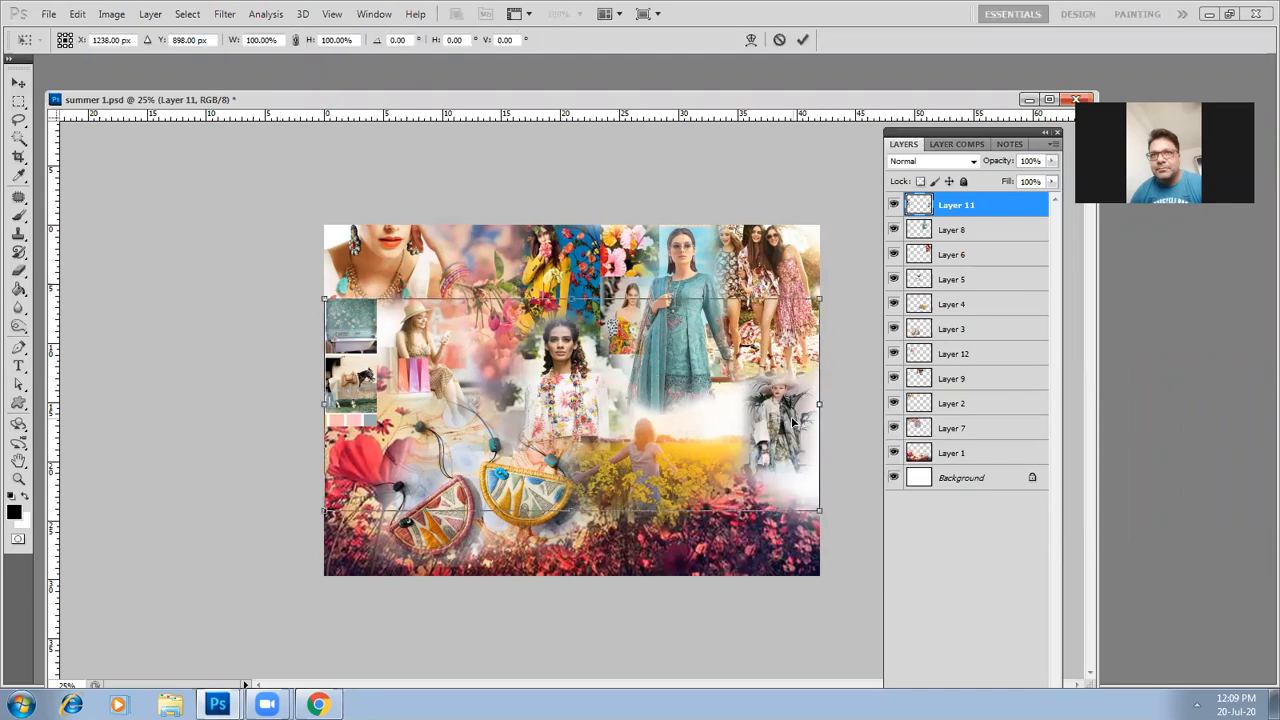
left_click_drag(819, 513, 861, 572)
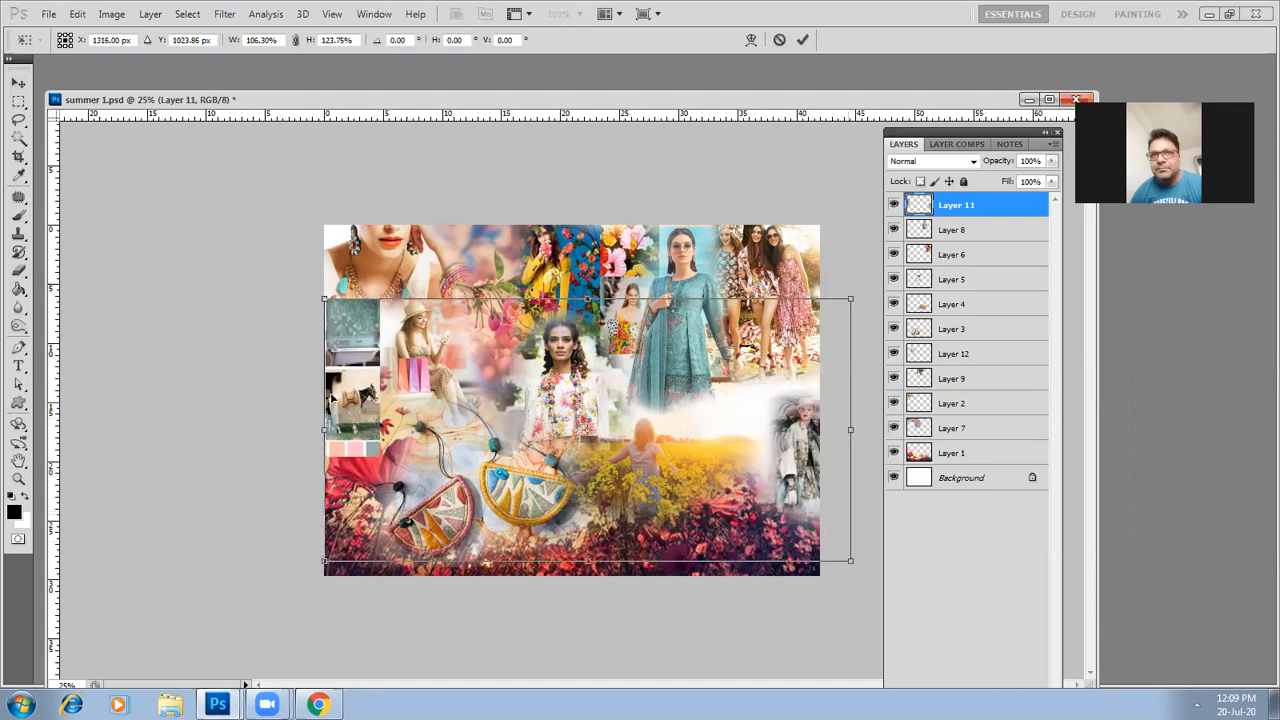
key("Return")
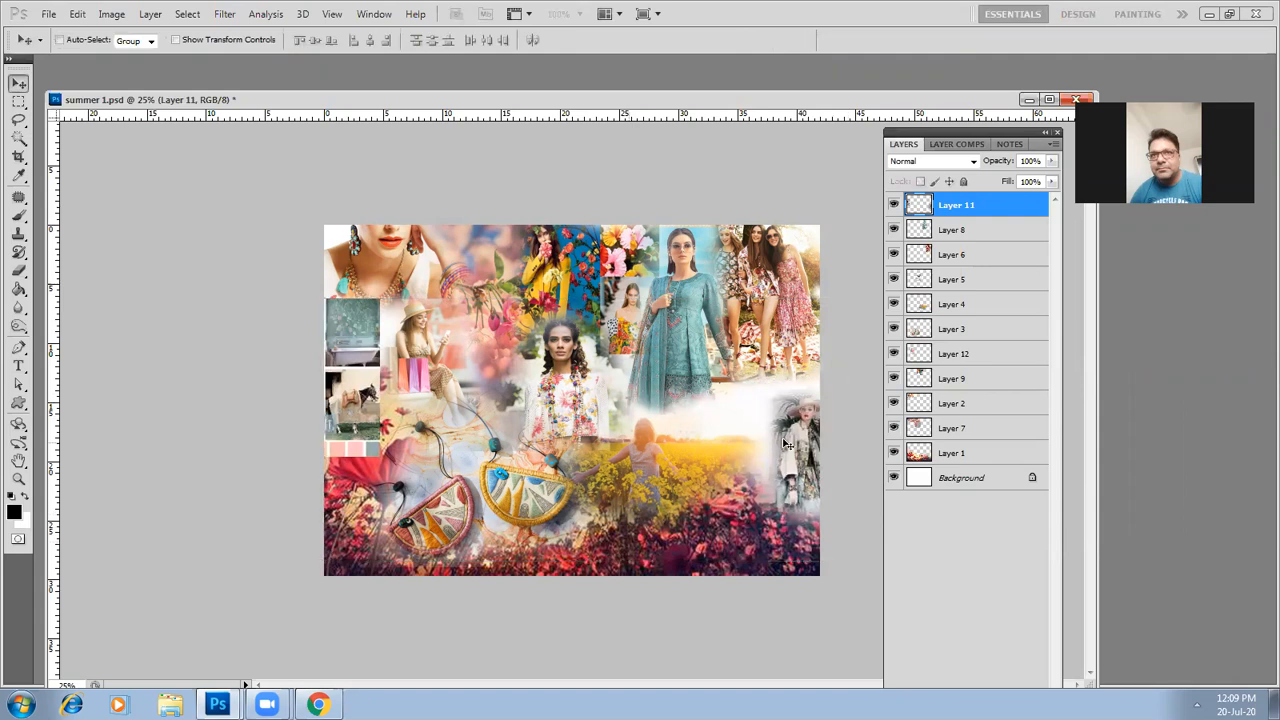
Shift Layer 11 leftward, cut the woman with palms onto her own layer and place her at the board's right edge below the three women
right_click(808, 429)
left_click(816, 438)
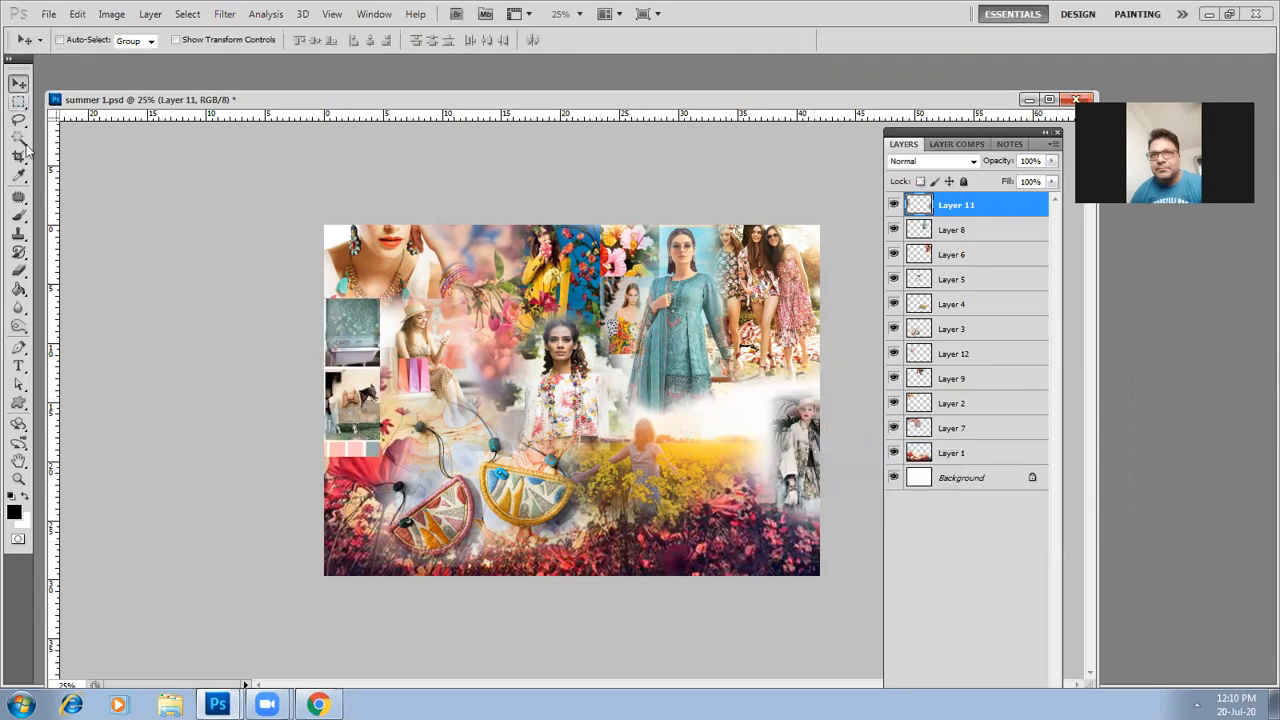
left_click(19, 103)
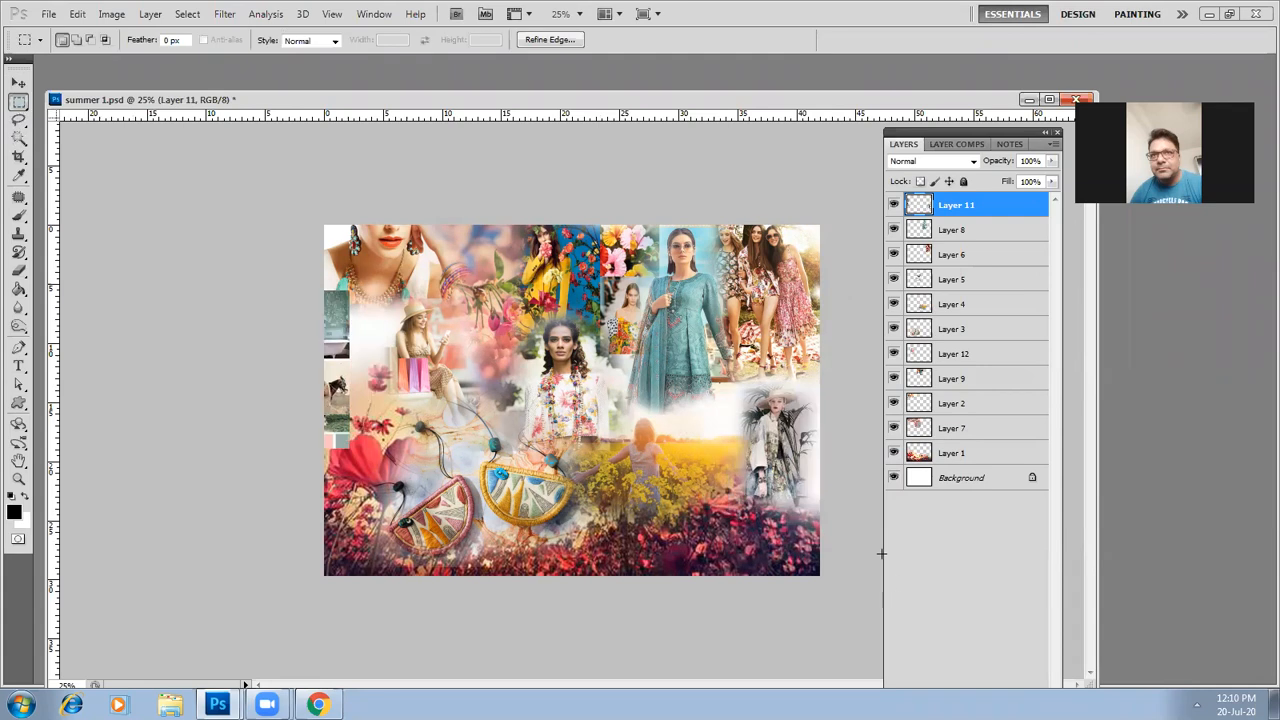
left_click(88, 15)
left_click(92, 151)
left_click(19, 84)
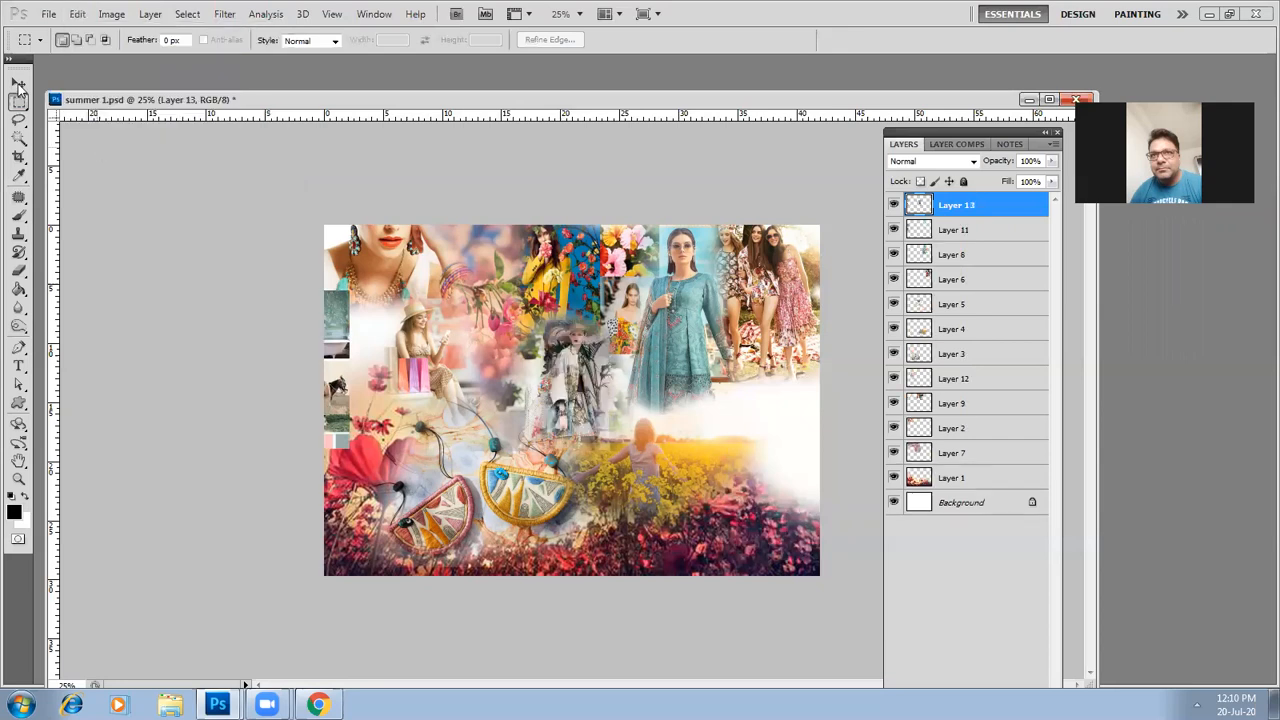
left_click_drag(560, 383, 771, 438)
Reposition the remaining Layer 11 pictures near the board's left edge and delete the bathtub picture
left_click(344, 318, "ctrl")
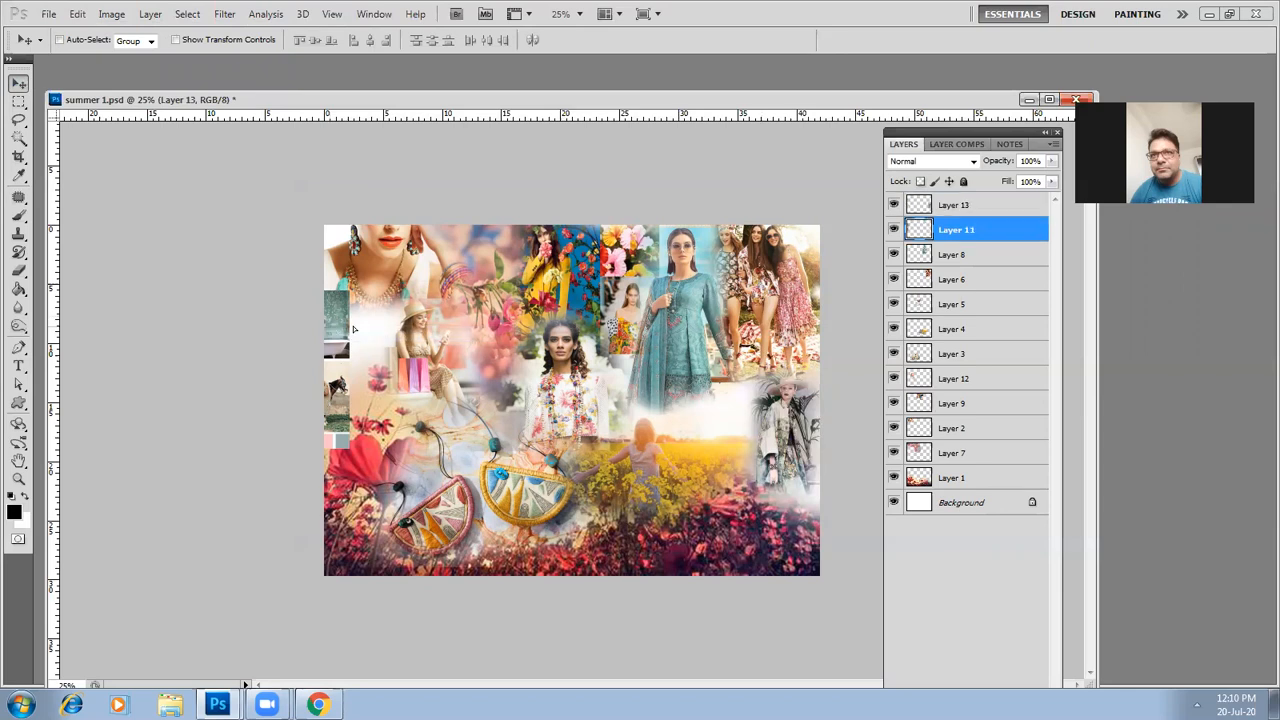
left_click_drag(353, 328, 370, 330)
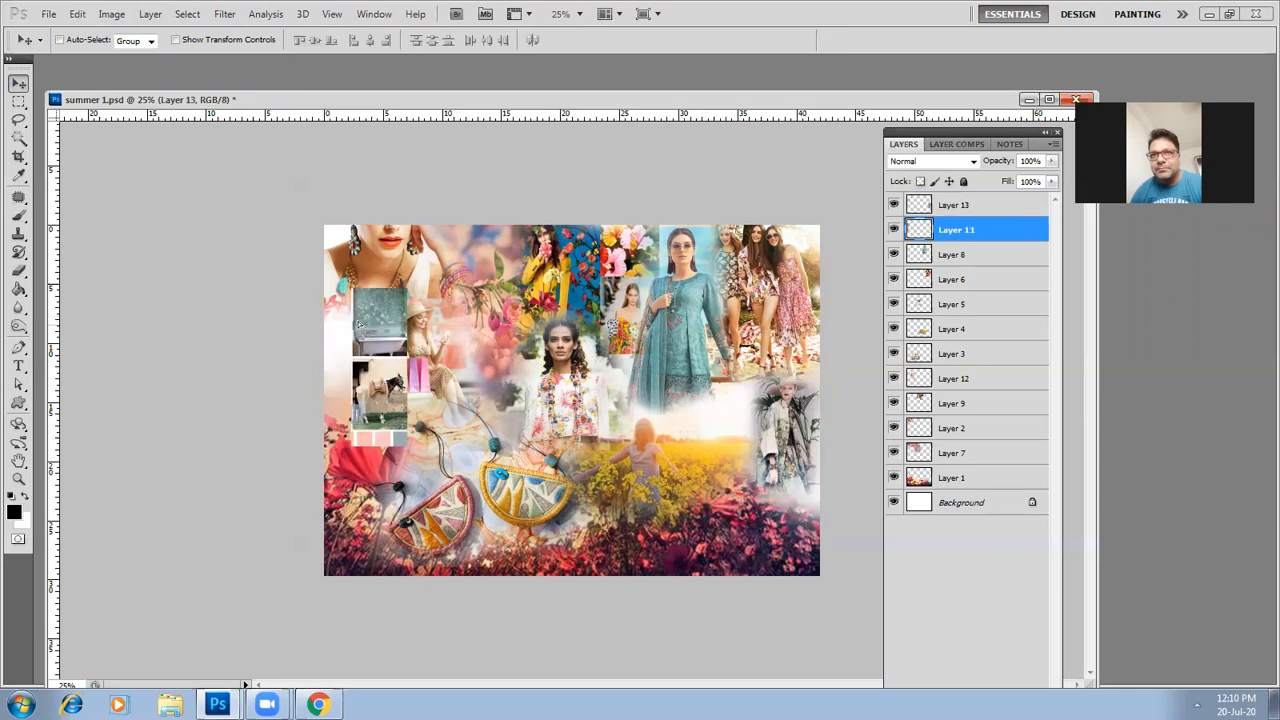
left_click_drag(358, 321, 367, 321)
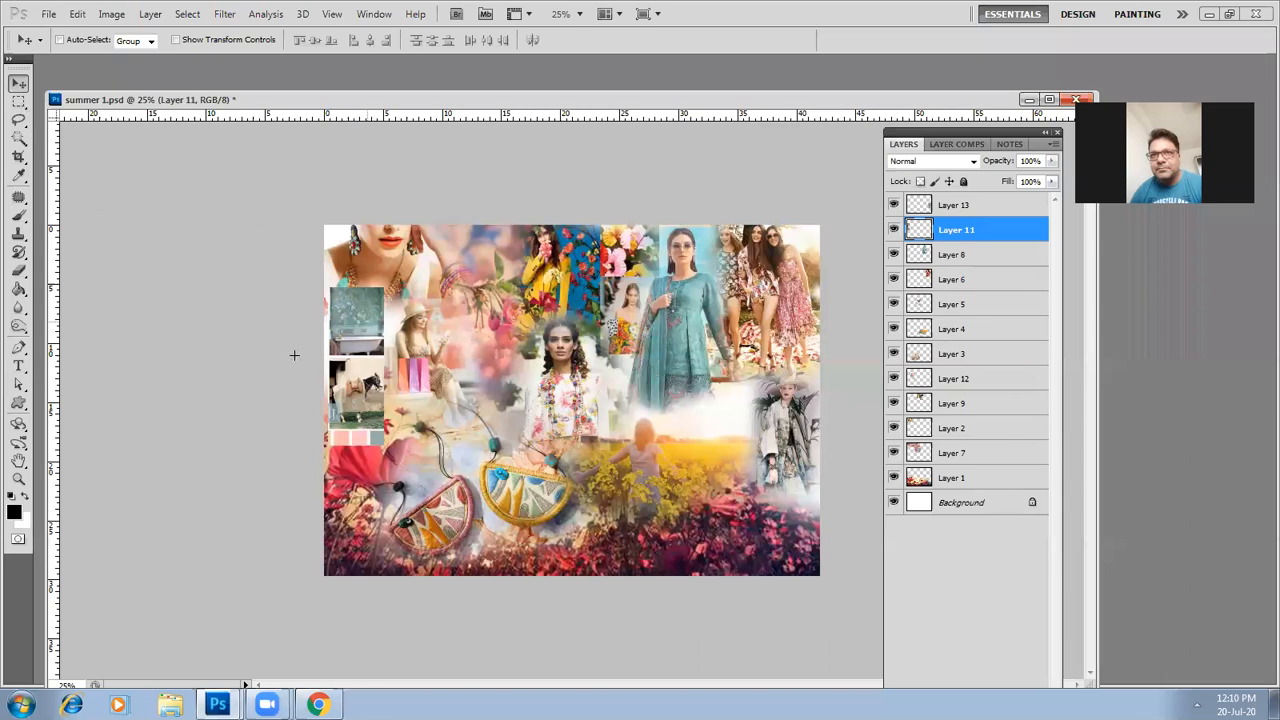
left_click(18, 101)
key("Delete")
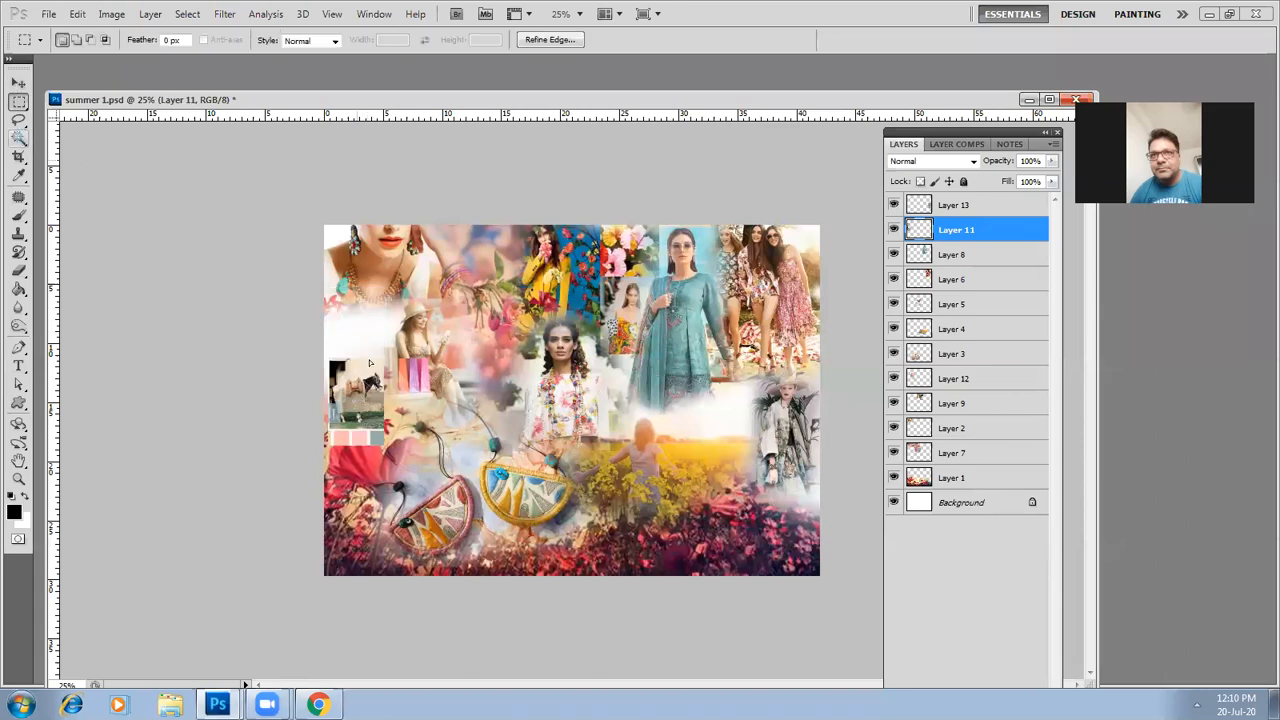
Move the horse picture up below the necklace and enlarge it to about 136% width and 123% height at the board's left edge
key("v")
left_click_drag(358, 405, 374, 356)
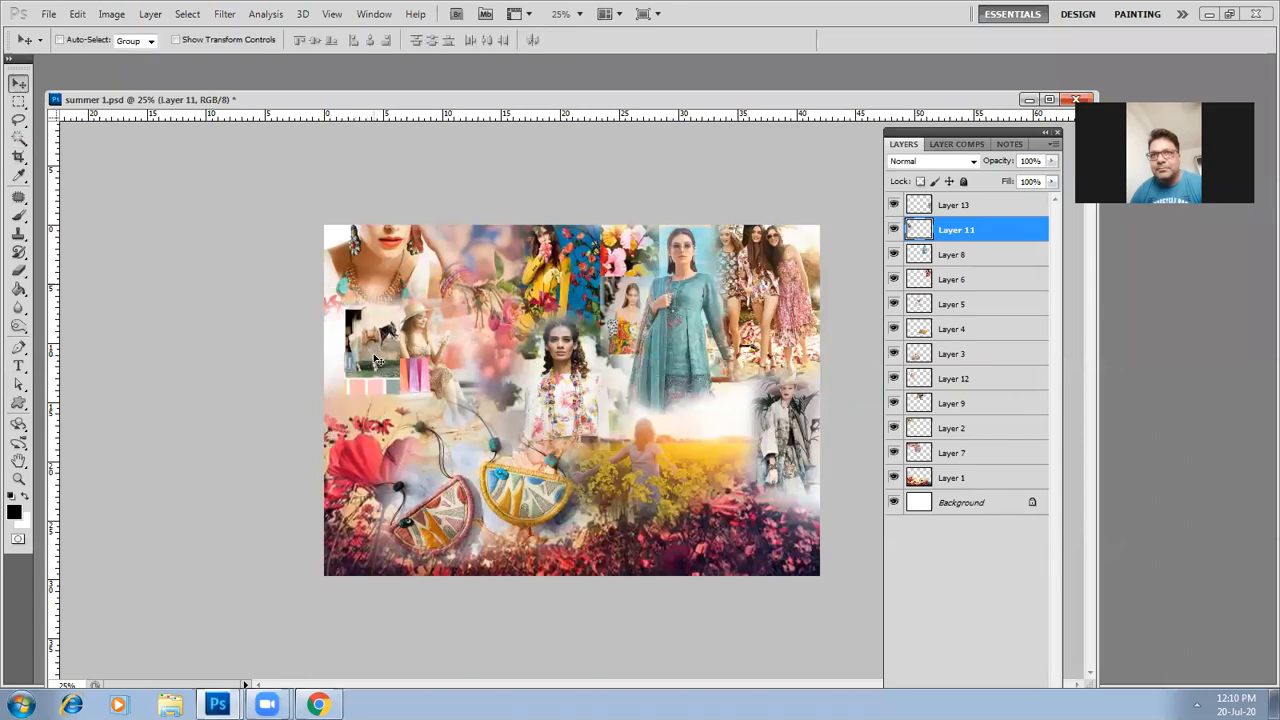
key("ctrl+t")
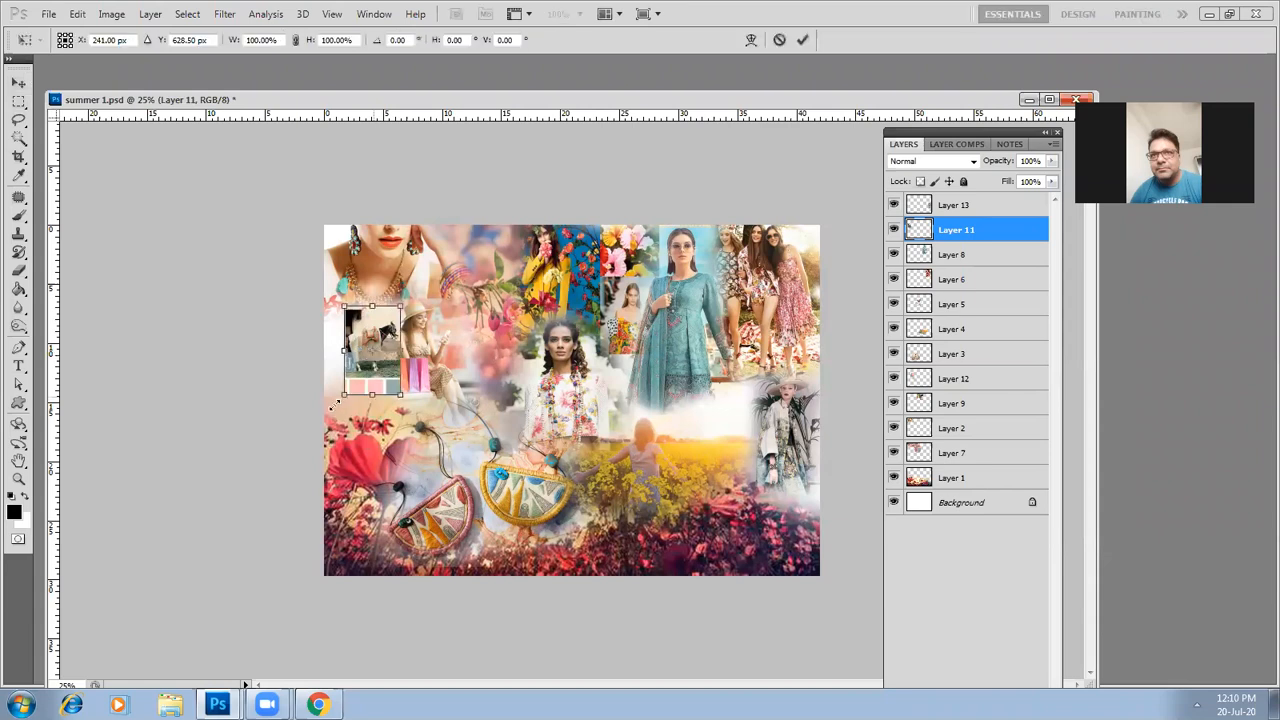
left_click_drag(344, 394, 325, 413)
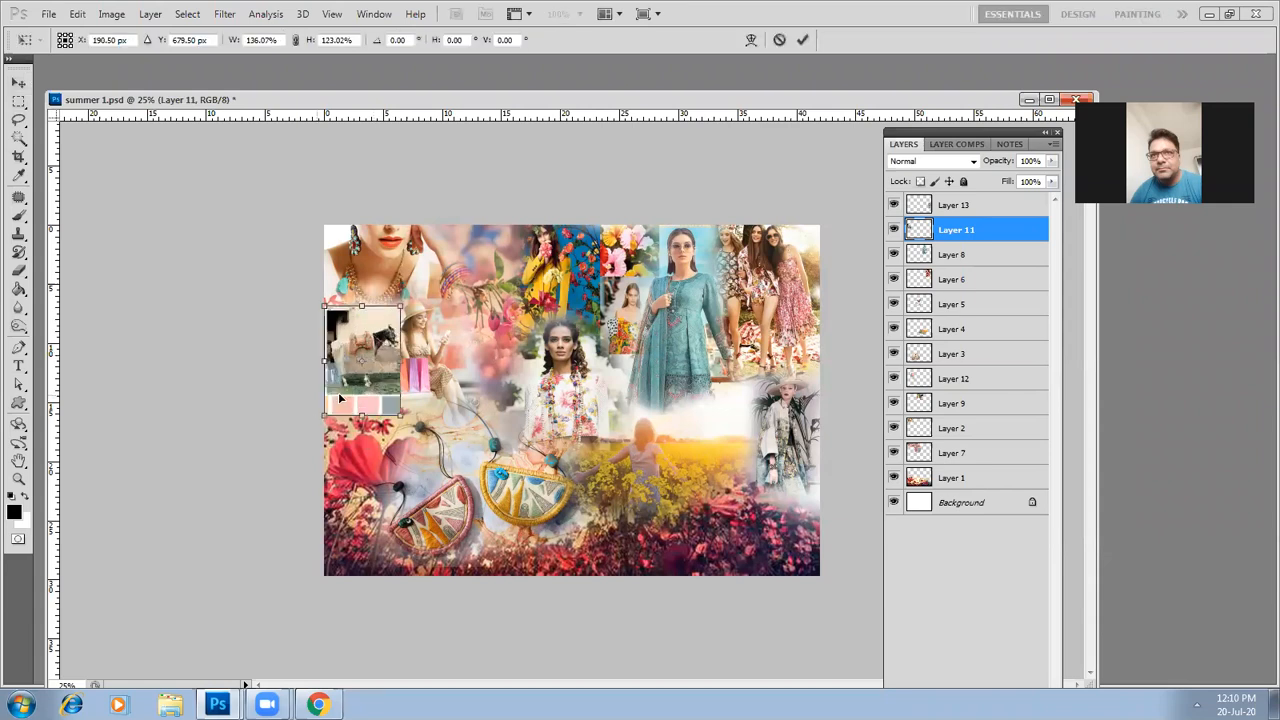